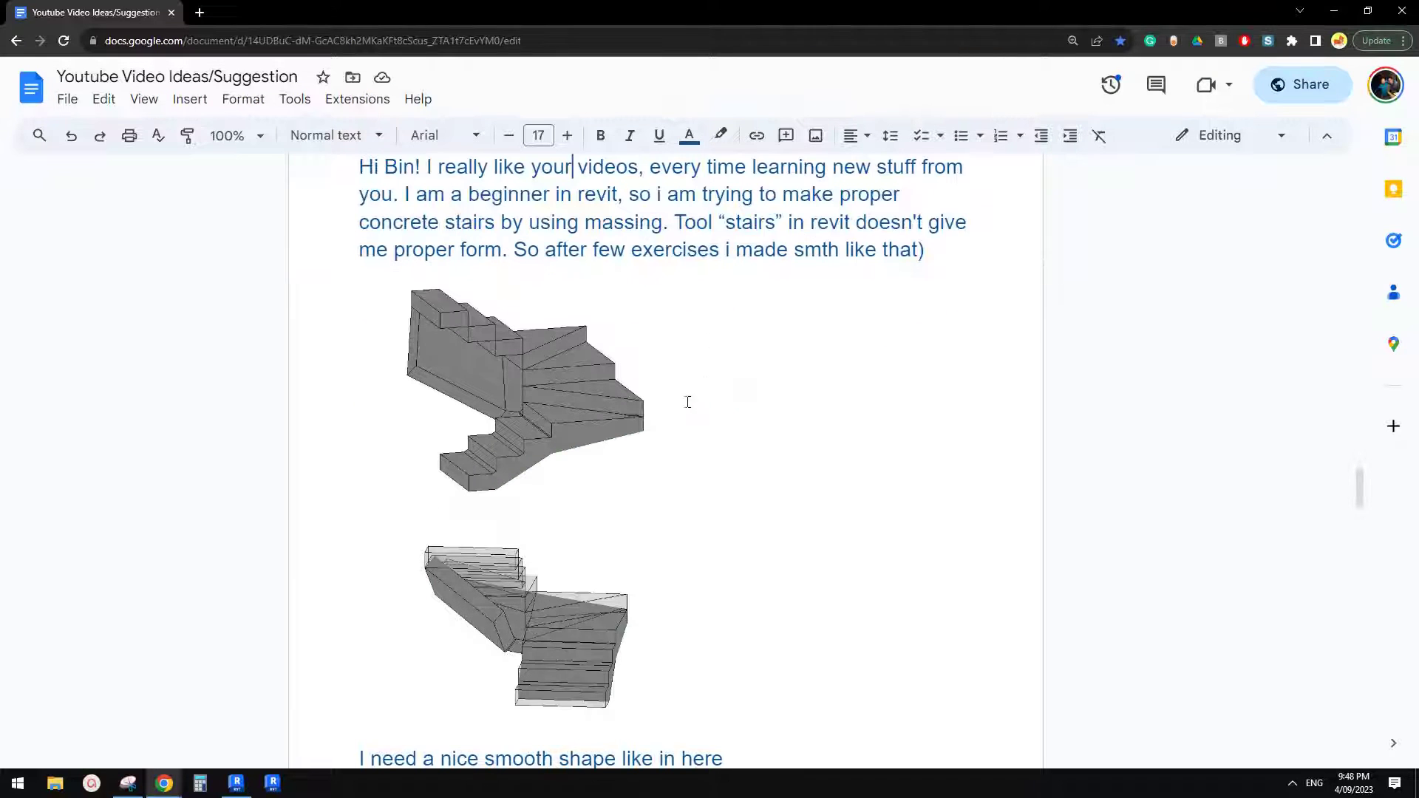
- Read the request for concrete stairs and examine the example stair images with winder steps in the document
{"action": "scroll", "coordinate": [697, 399], "scroll_direction": "up", "scroll_amount": 1}
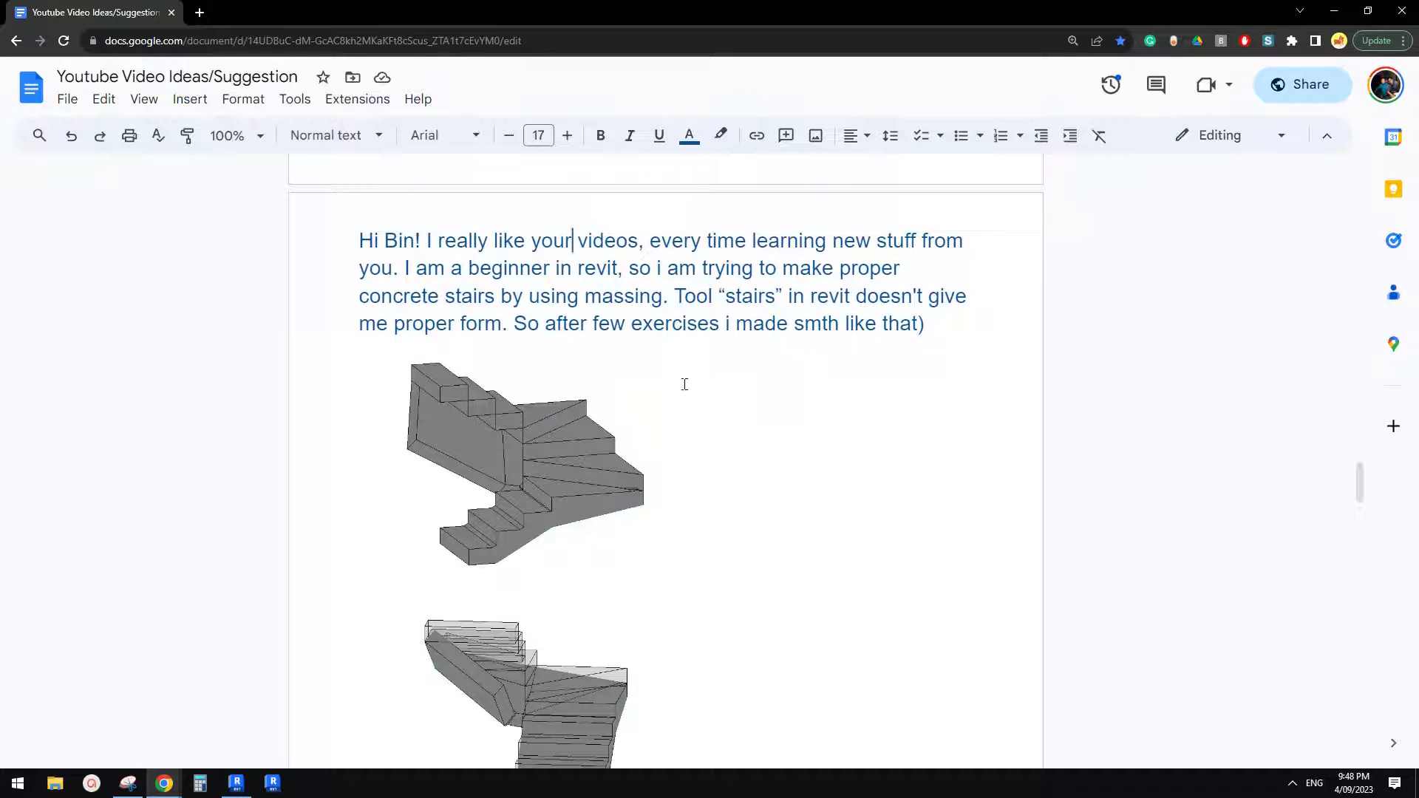
{"action": "scroll", "coordinate": [689, 399], "scroll_direction": "up", "scroll_amount": 5}
{"action": "scroll", "coordinate": [695, 412], "scroll_direction": "down", "scroll_amount": 6}
{"action": "scroll", "coordinate": [697, 407], "scroll_direction": "up", "scroll_amount": 4}
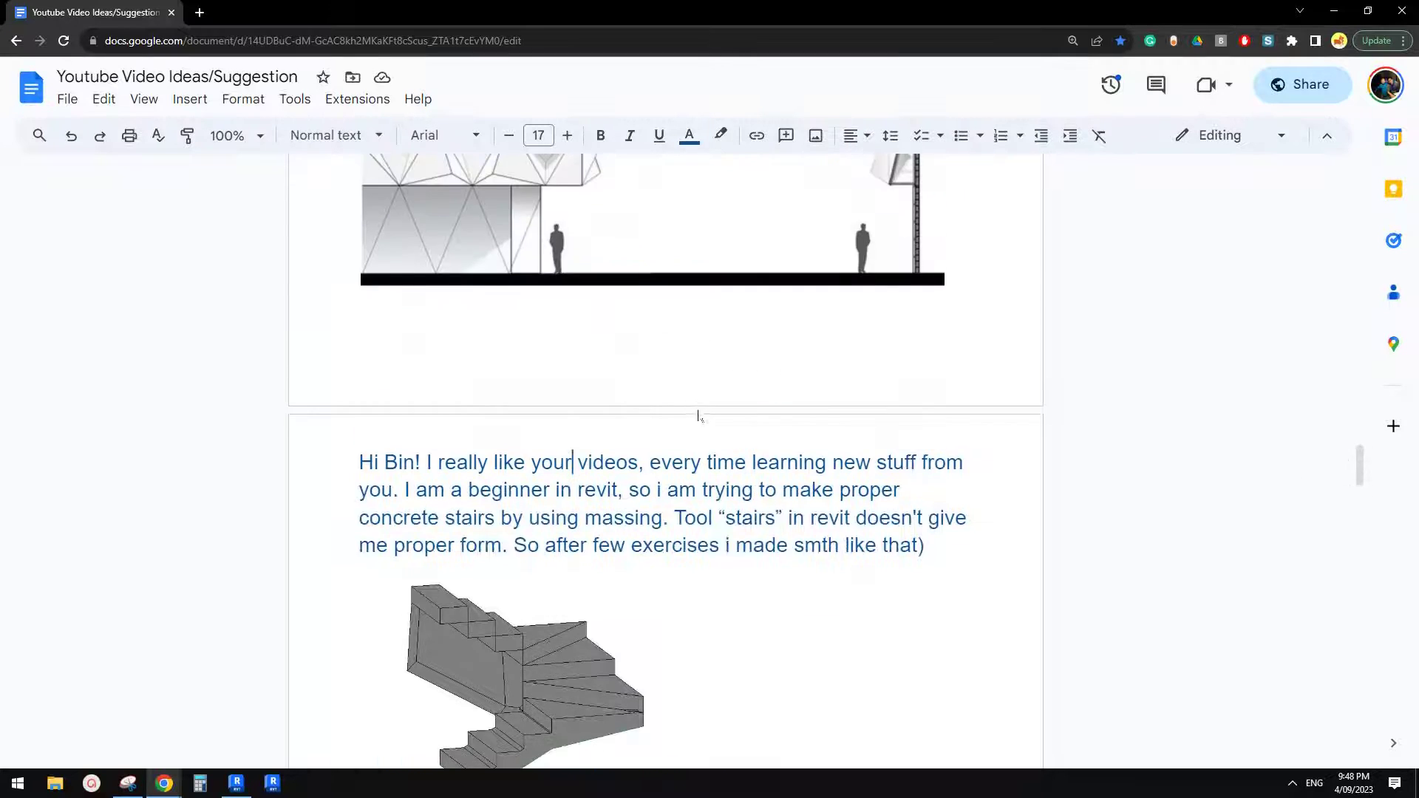
{"action": "scroll", "coordinate": [703, 414], "scroll_direction": "down", "scroll_amount": 4}
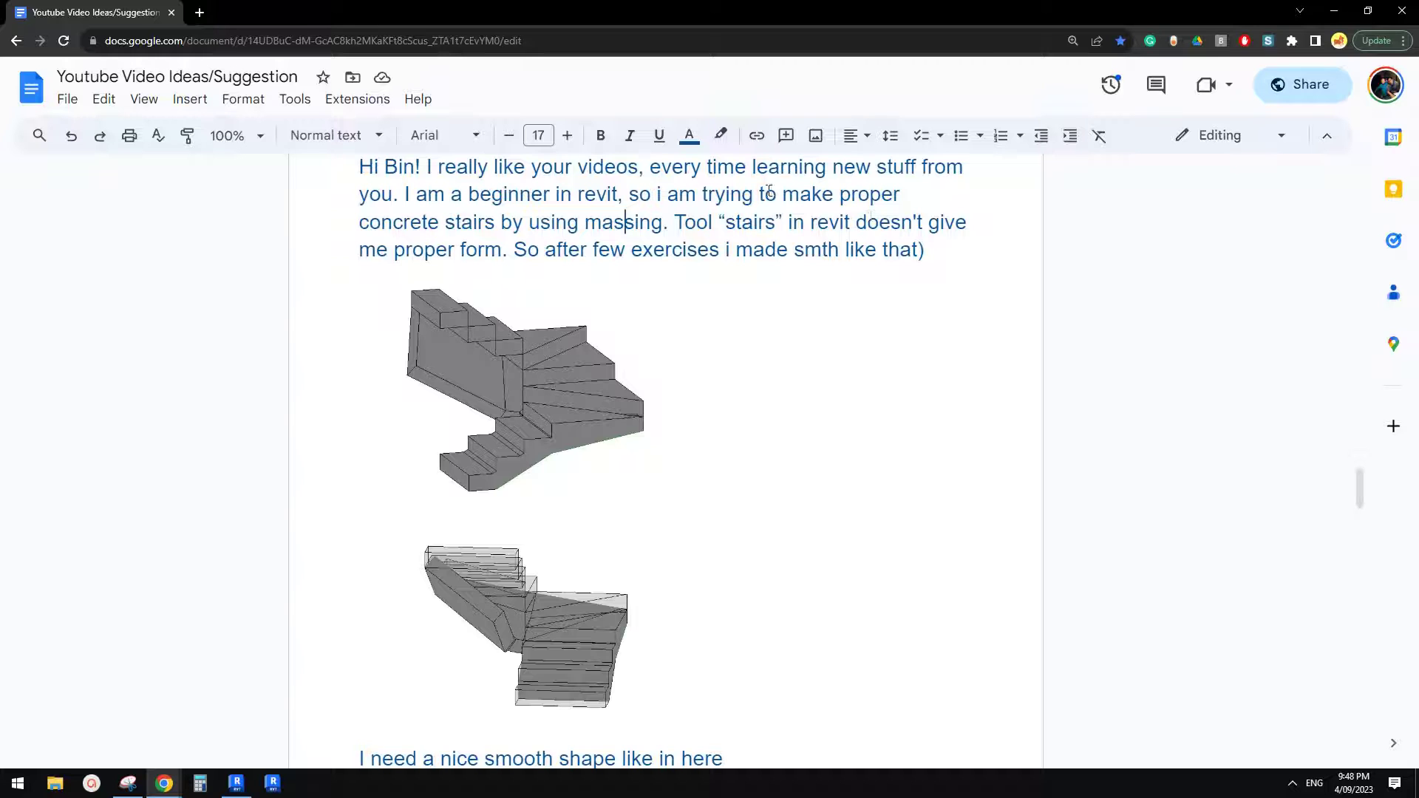
{"action": "scroll", "coordinate": [601, 395], "scroll_direction": "down", "scroll_amount": 1}
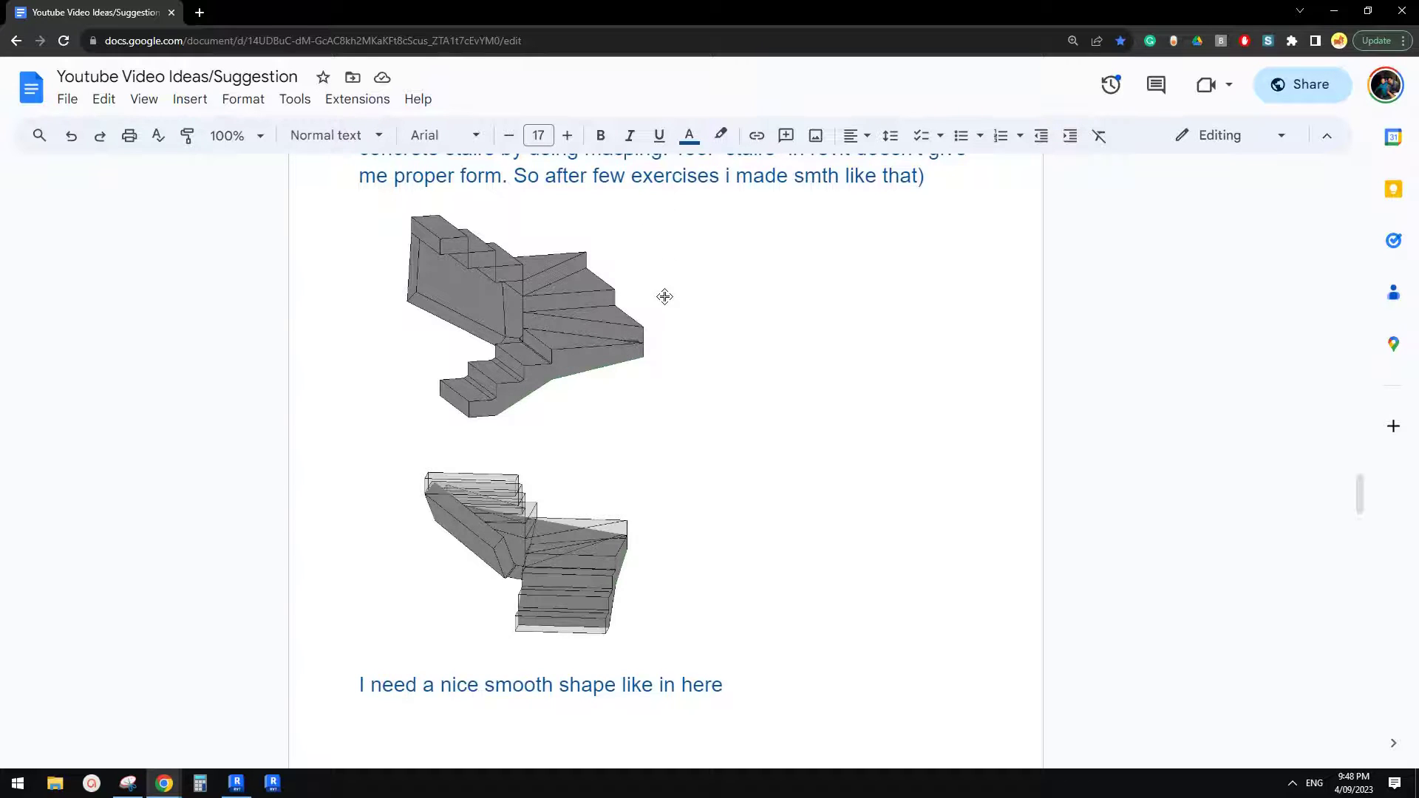
{"action": "scroll", "coordinate": [664, 297], "scroll_direction": "up", "scroll_amount": 1}
{"action": "scroll", "coordinate": [646, 342], "scroll_direction": "down", "scroll_amount": 2}
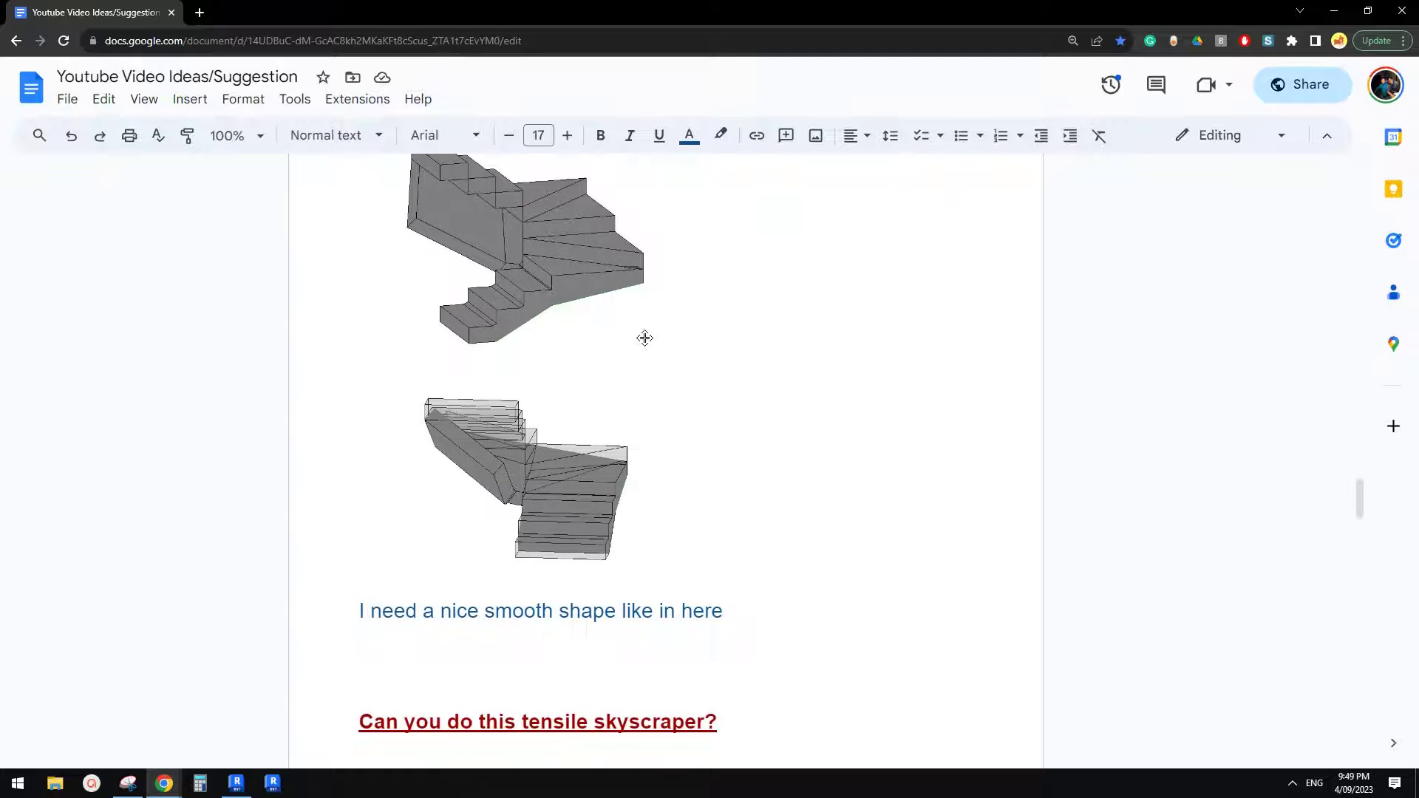
{"action": "scroll", "coordinate": [639, 349], "scroll_direction": "up", "scroll_amount": 1}
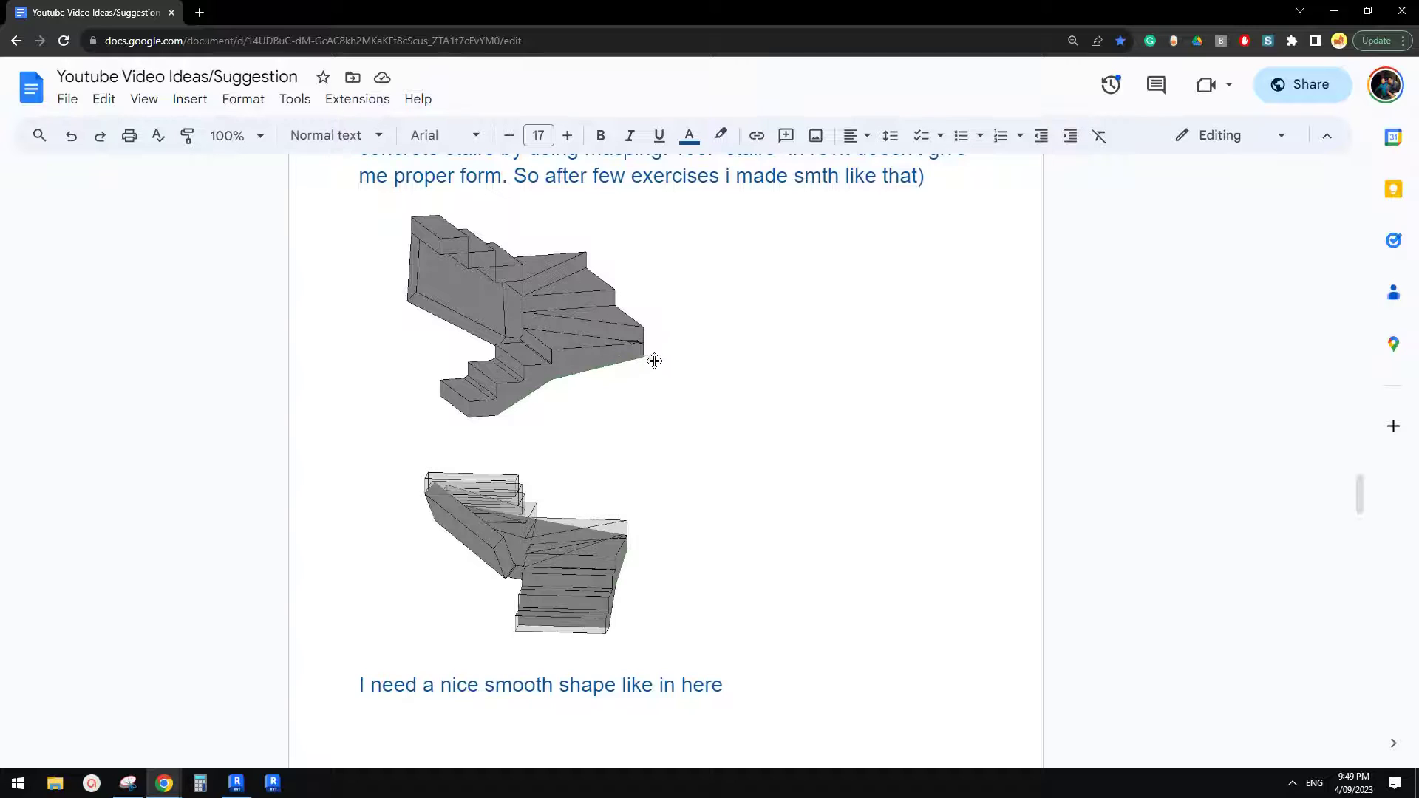
{"action": "scroll", "coordinate": [655, 363], "scroll_direction": "up", "scroll_amount": 1}
{"action": "scroll", "coordinate": [650, 373], "scroll_direction": "down", "scroll_amount": 1}
{"action": "scroll", "coordinate": [584, 437], "scroll_direction": "down", "scroll_amount": 3}
{"action": "scroll", "coordinate": [642, 391], "scroll_direction": "up", "scroll_amount": 2}
{"action": "scroll", "coordinate": [563, 421], "scroll_direction": "up", "scroll_amount": 2}
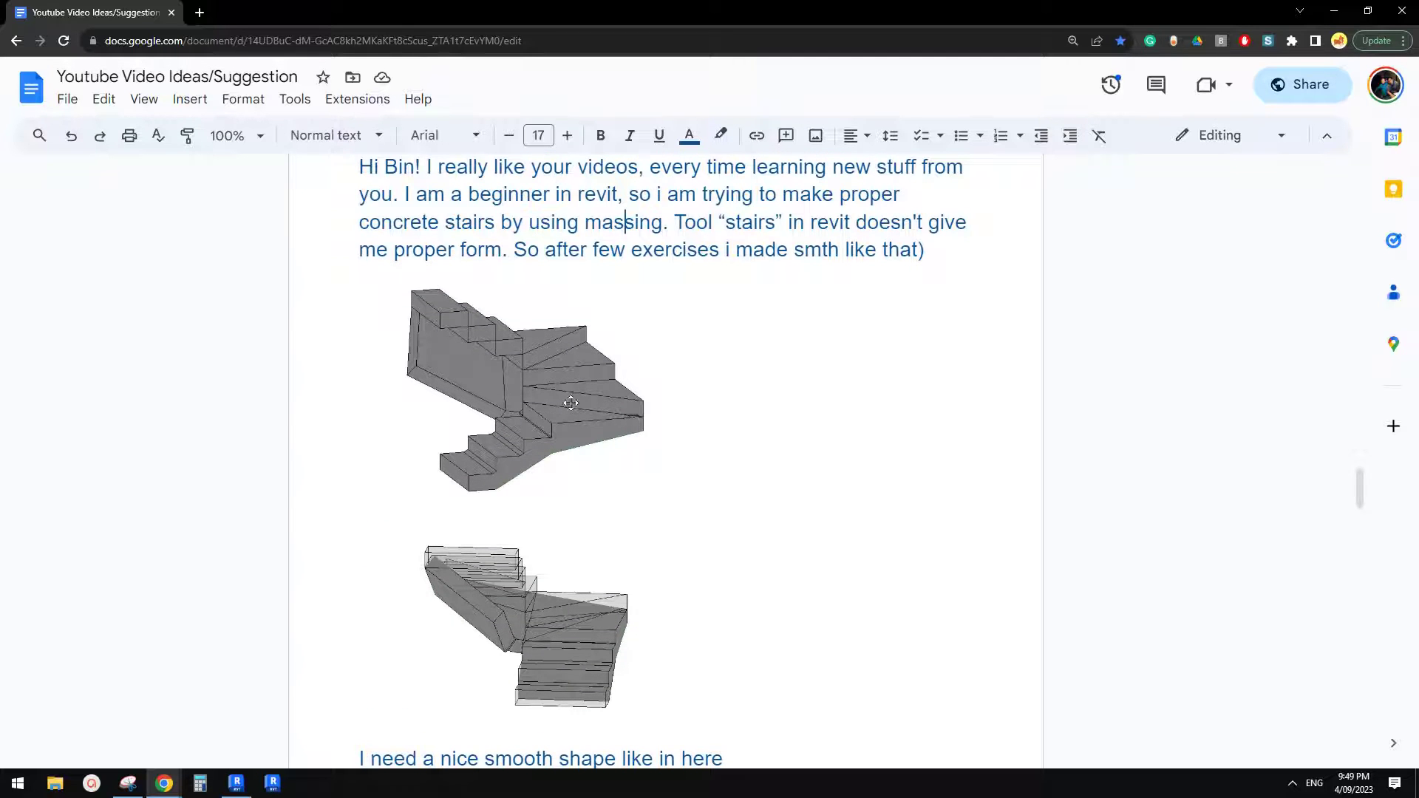
- Switch to Revit and create a new project from the Architectural Template
{"action": "key", "text": "alt+Tab"}
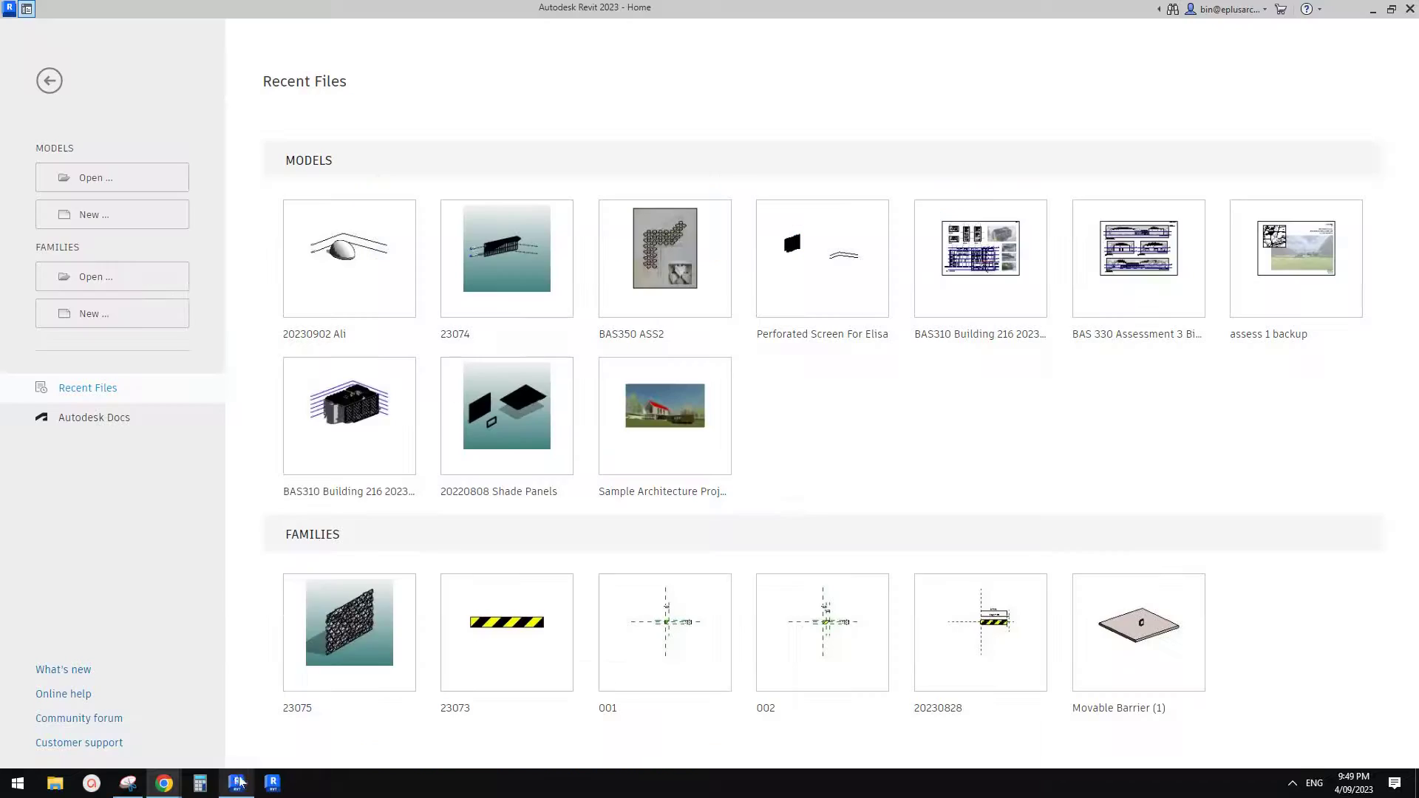
{"action": "left_click", "coordinate": [84, 214]}
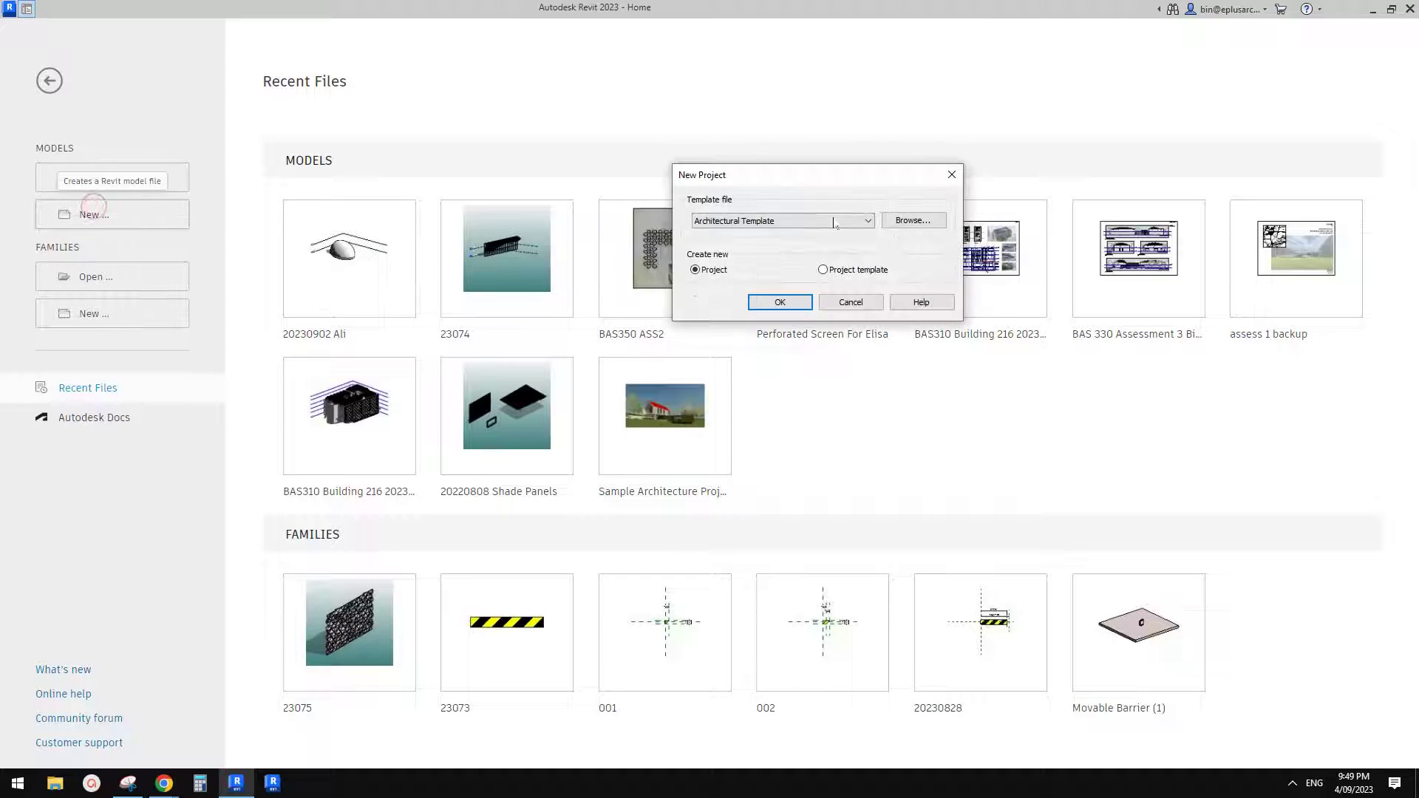
{"action": "left_click", "coordinate": [782, 301]}
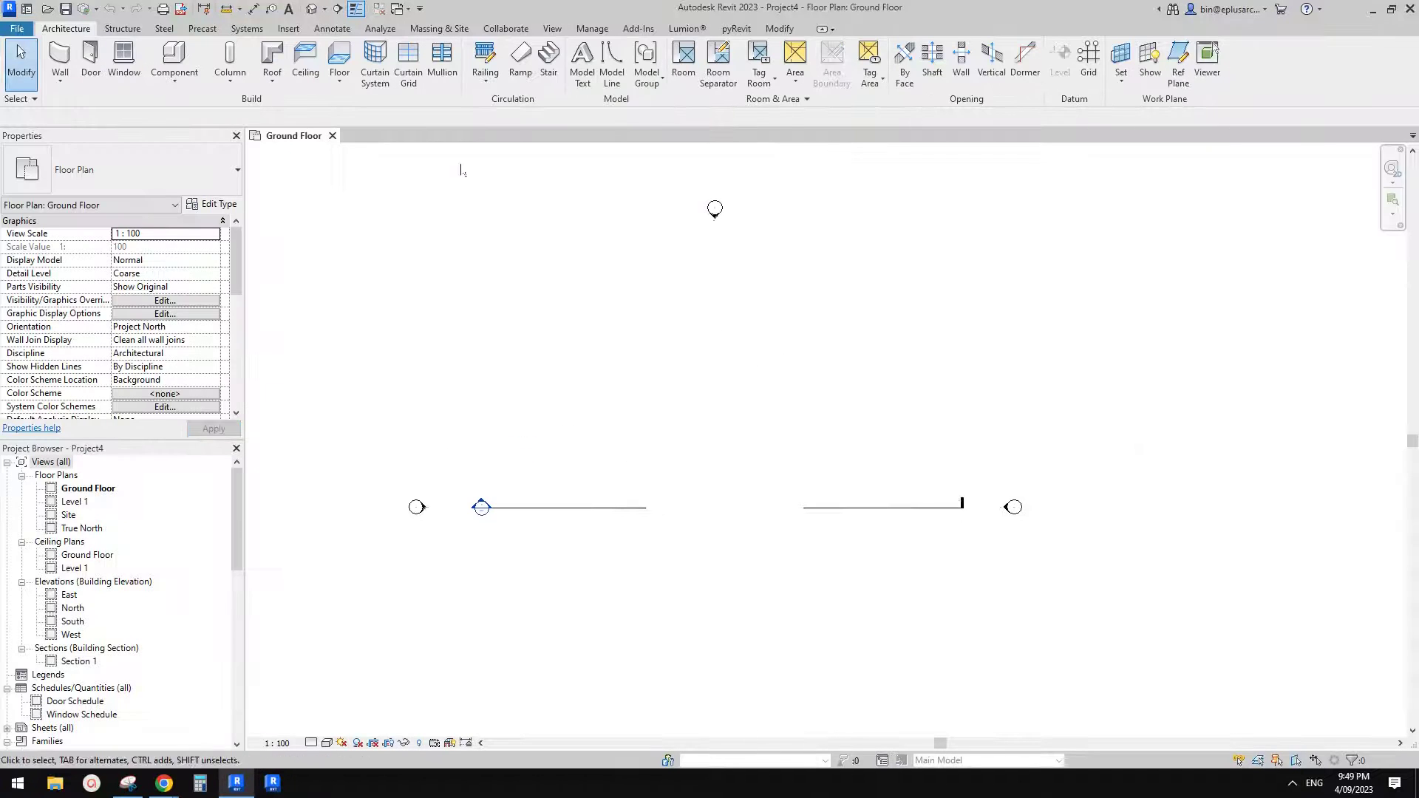
- Start a new stair on the Ground Floor plan using the Cast-In-Place Monolithic Stair type
{"action": "left_click", "coordinate": [549, 72]}
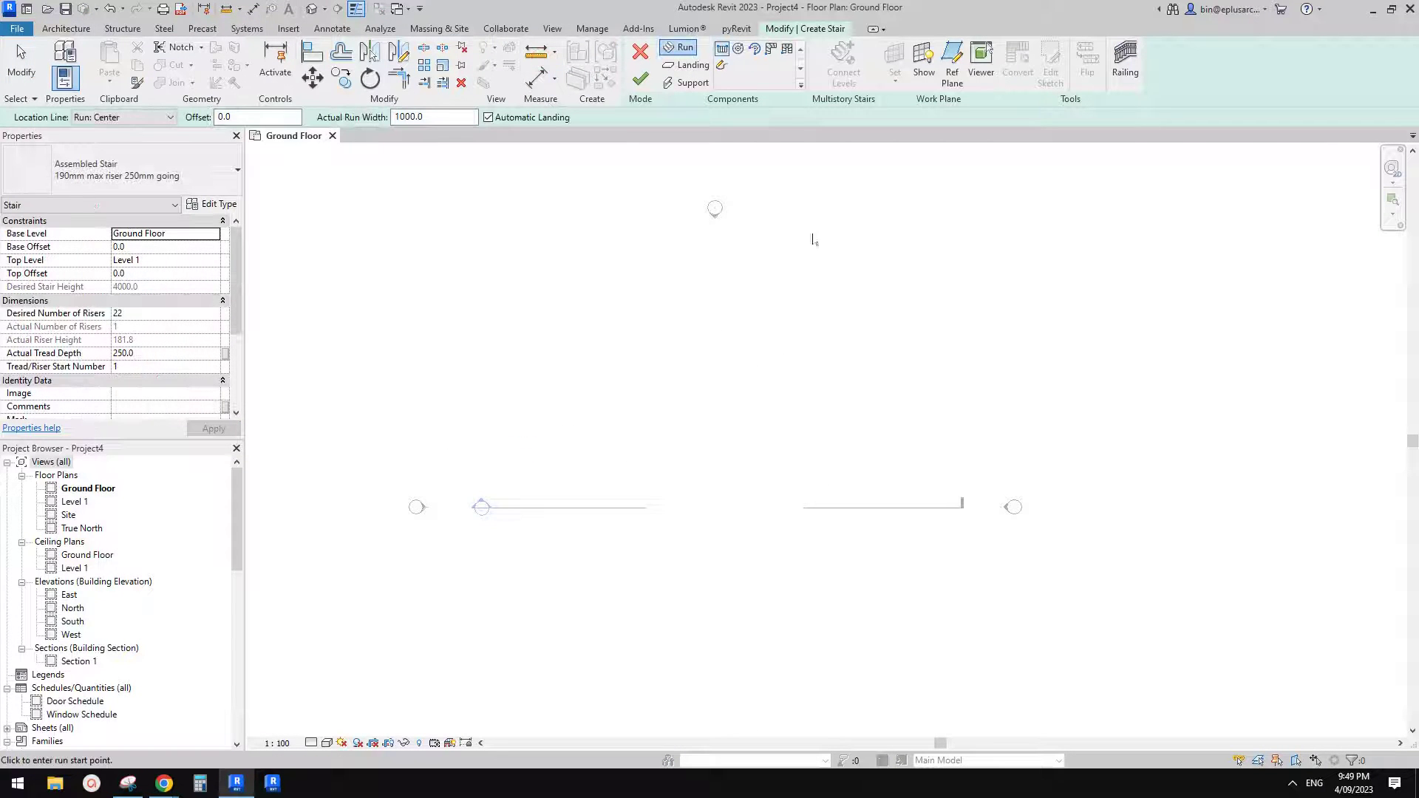
{"action": "middle_click_drag", "start_coordinate": [764, 311], "coordinate": [753, 321]}
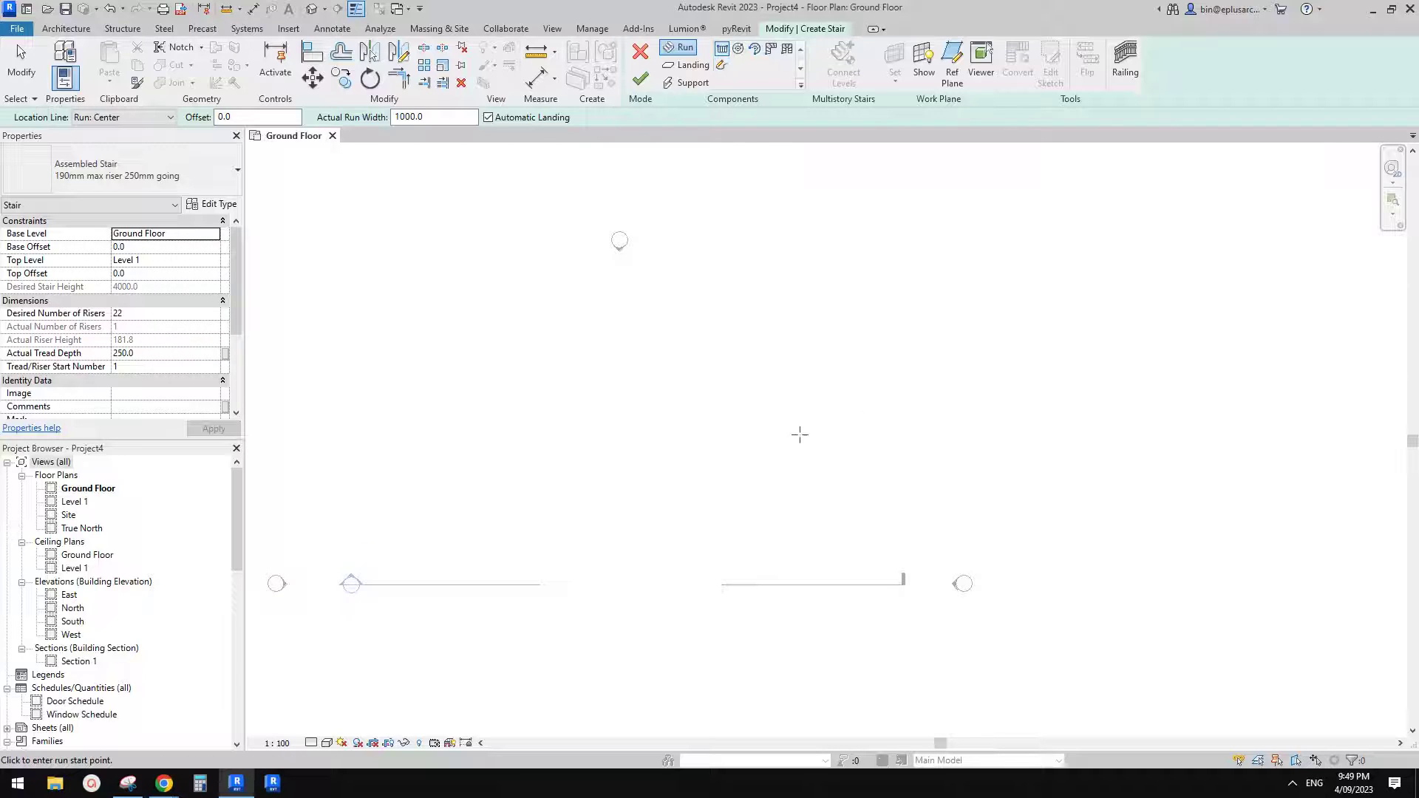
{"action": "scroll", "coordinate": [735, 510], "scroll_direction": "up", "scroll_amount": 1}
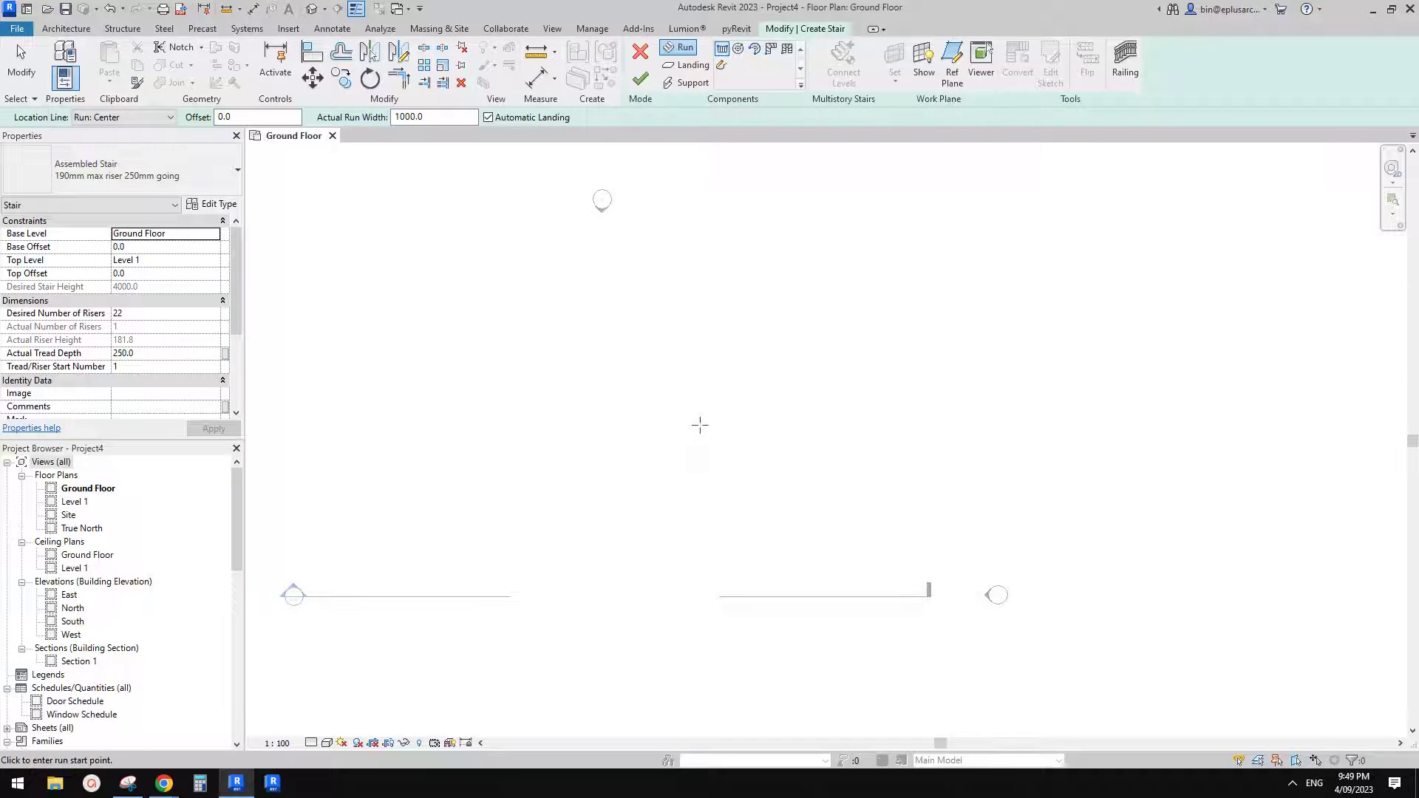
{"action": "left_click", "coordinate": [148, 171]}
{"action": "left_click", "coordinate": [92, 332]}
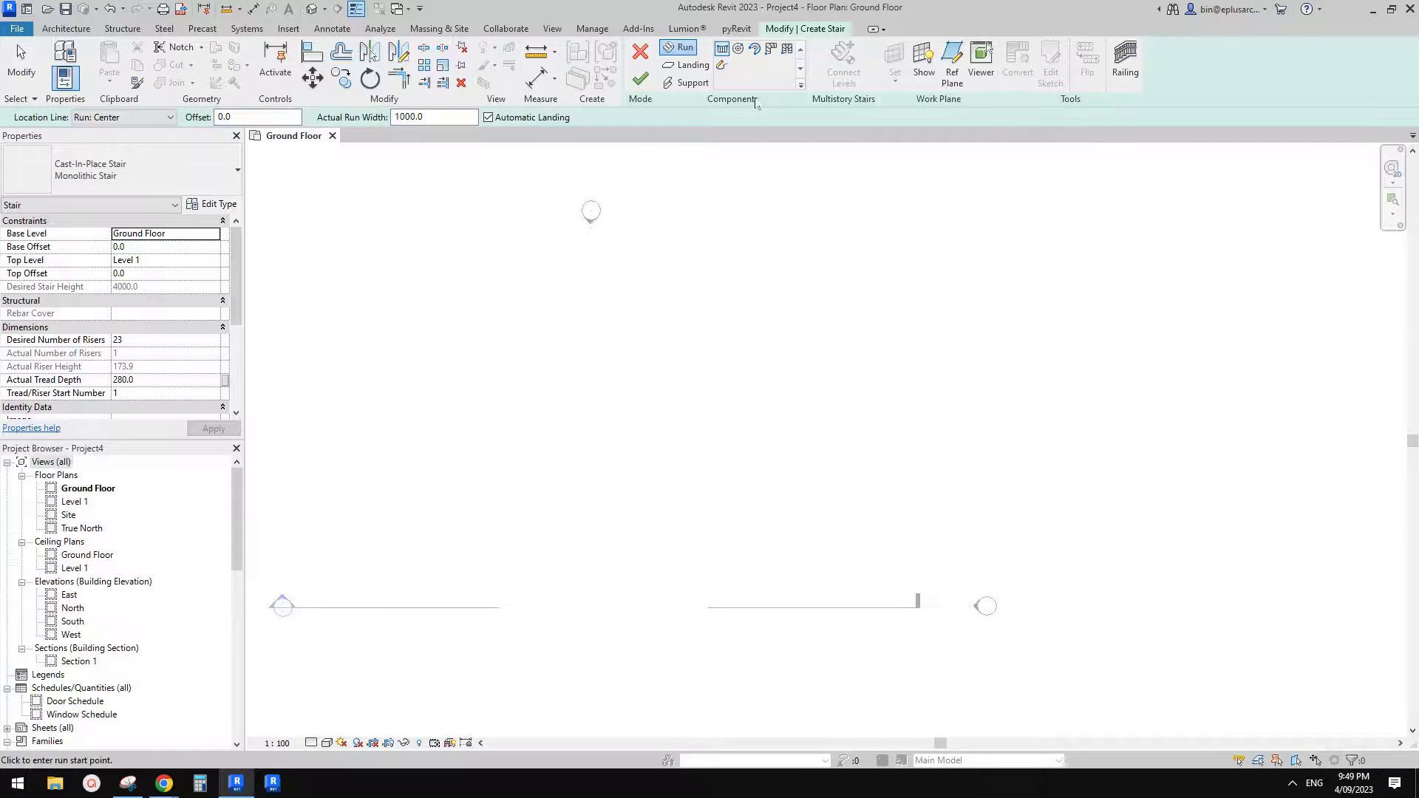
{"action": "left_click", "coordinate": [148, 177]}
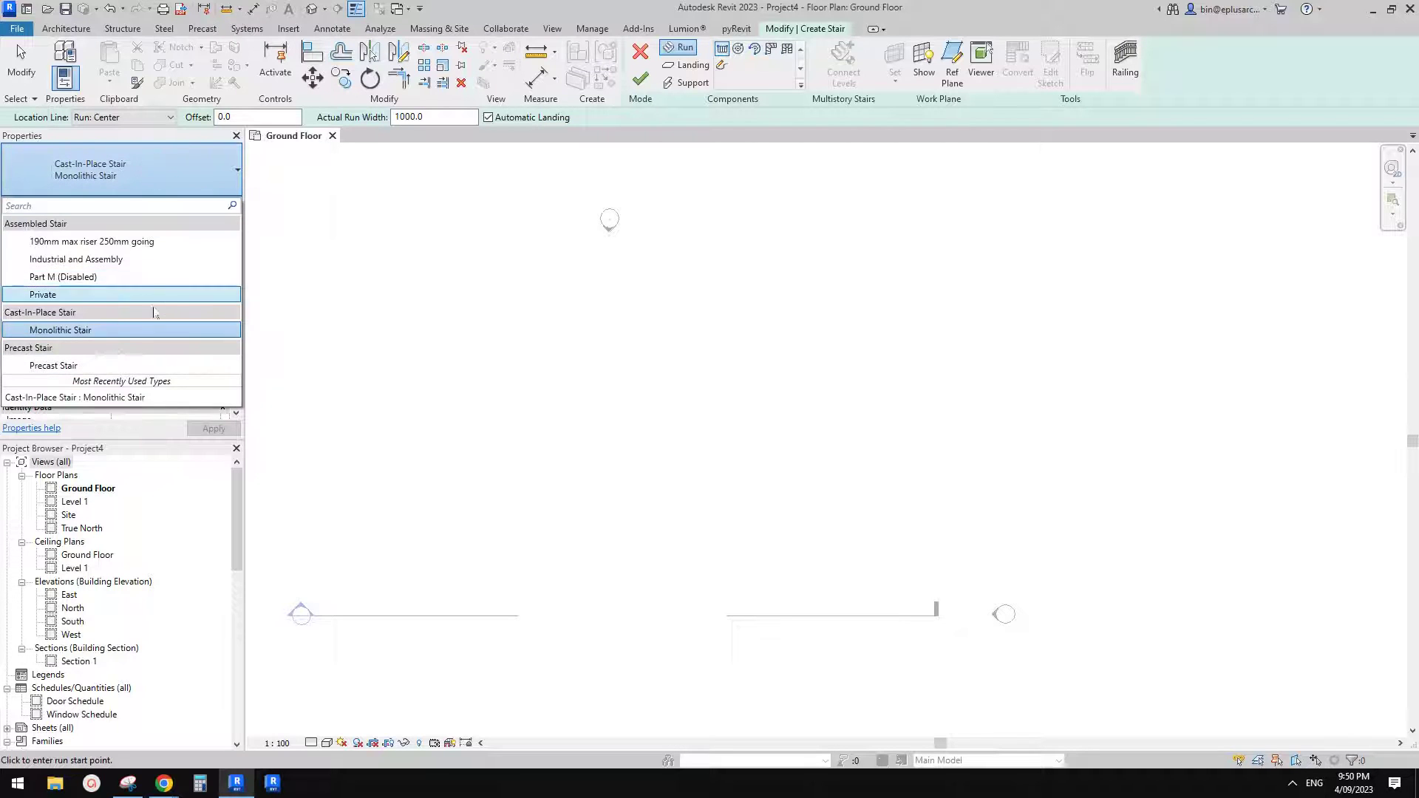
{"action": "left_click", "coordinate": [495, 328]}
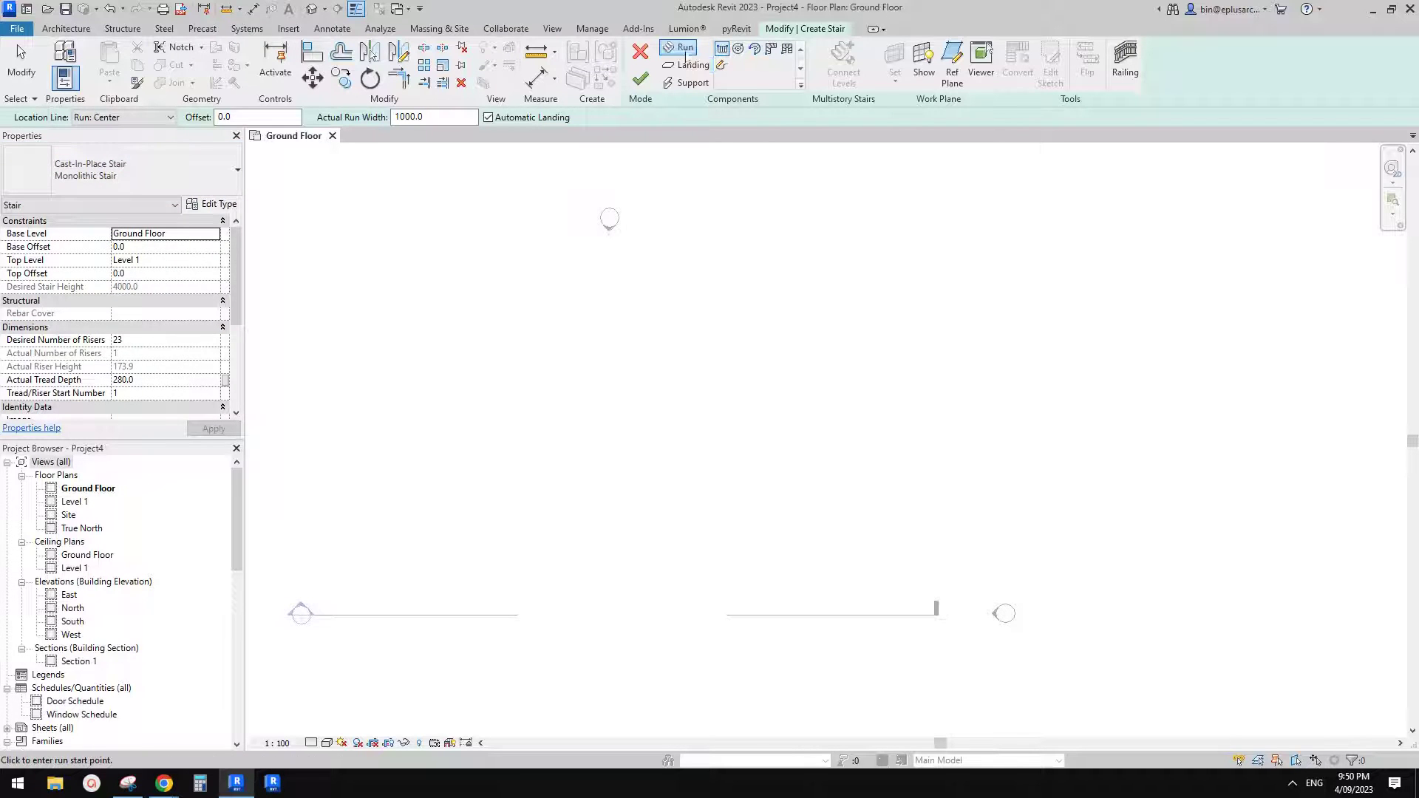
- Draw a straight vertical run of 12 risers, about 3080 mm long and 1000 mm wide
{"action": "left_click", "coordinate": [651, 614]}
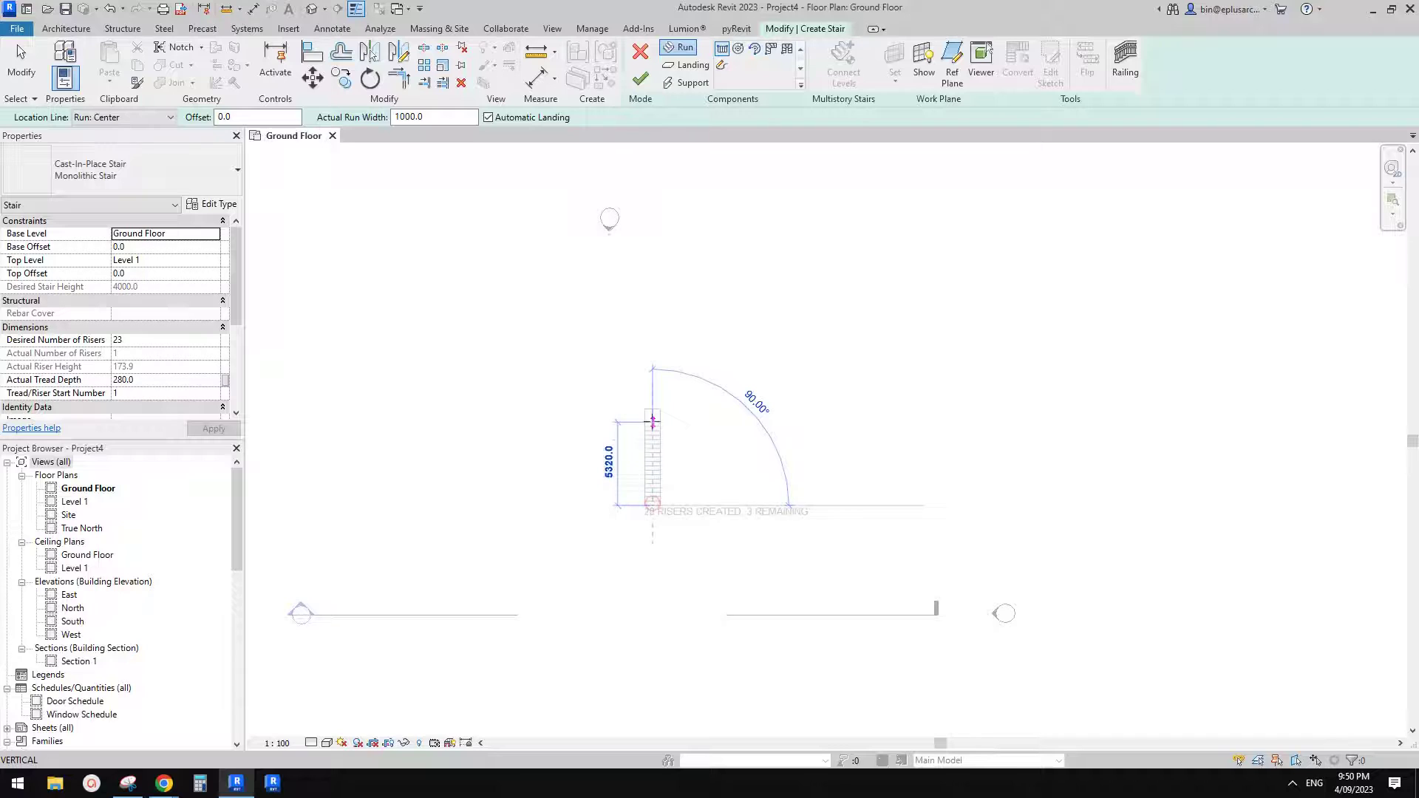
{"action": "left_click", "coordinate": [651, 470]}
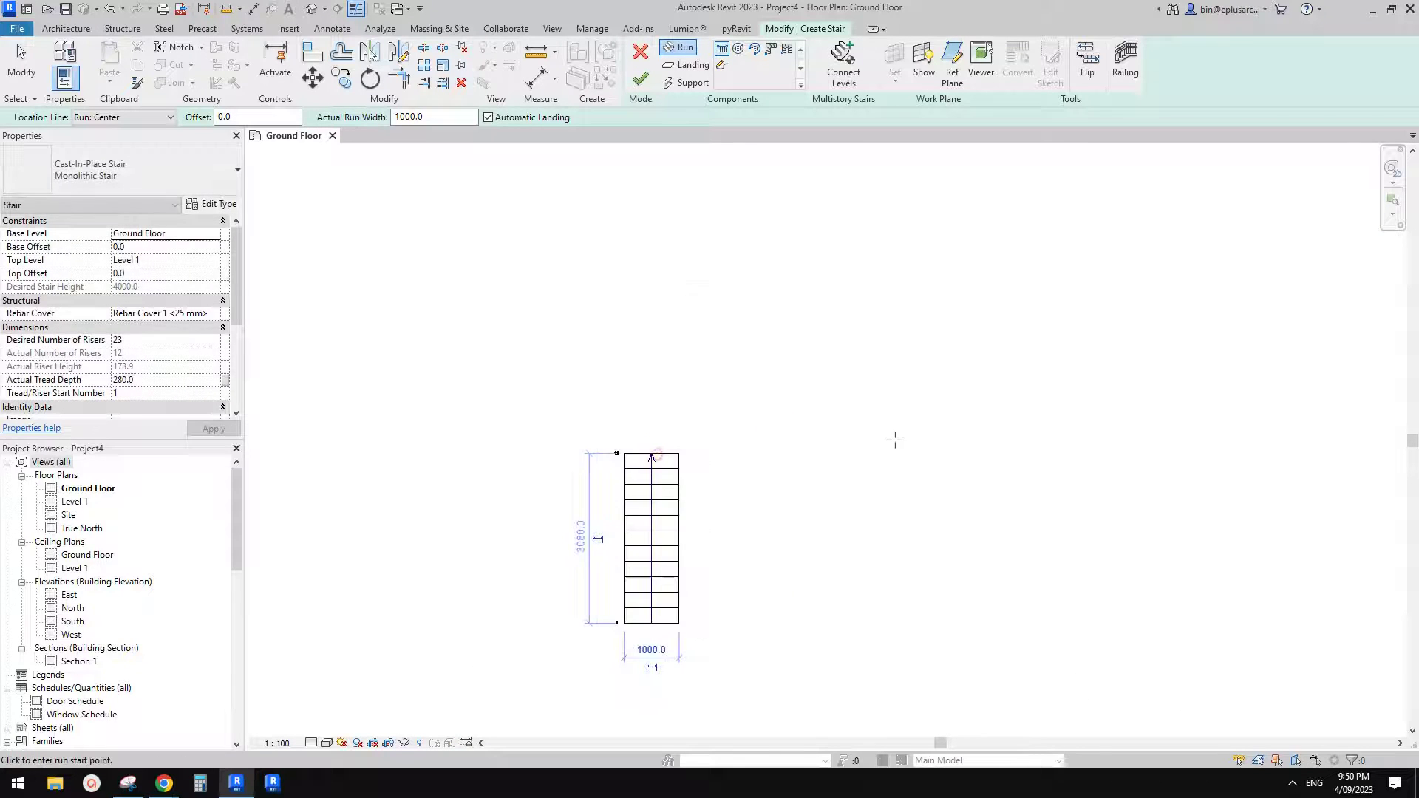
{"action": "middle_click_drag", "start_coordinate": [871, 443], "coordinate": [828, 402]}
{"action": "key", "text": "Escape"}
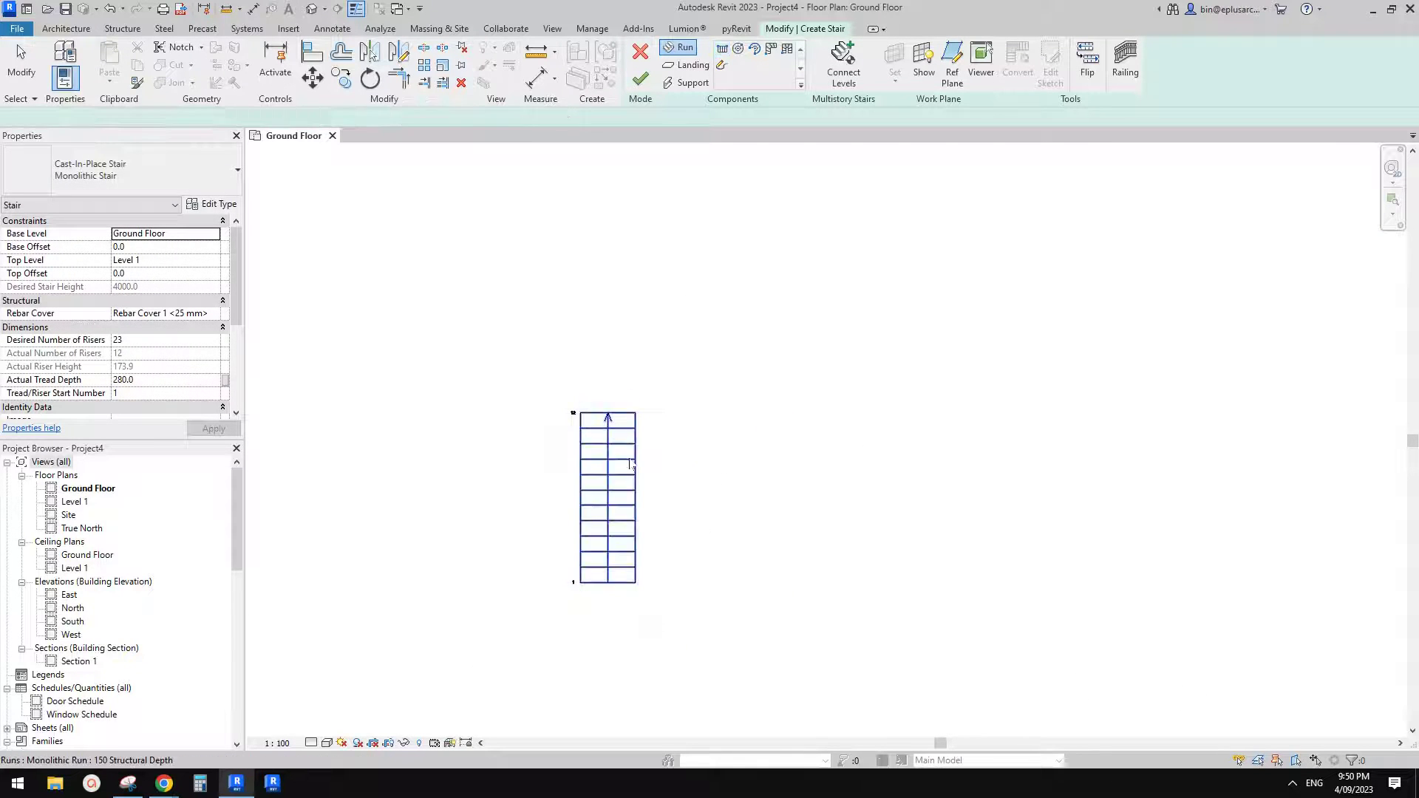
- Convert the straight run to a custom sketch-based component and open its sketch for editing
{"action": "left_click", "coordinate": [605, 544]}
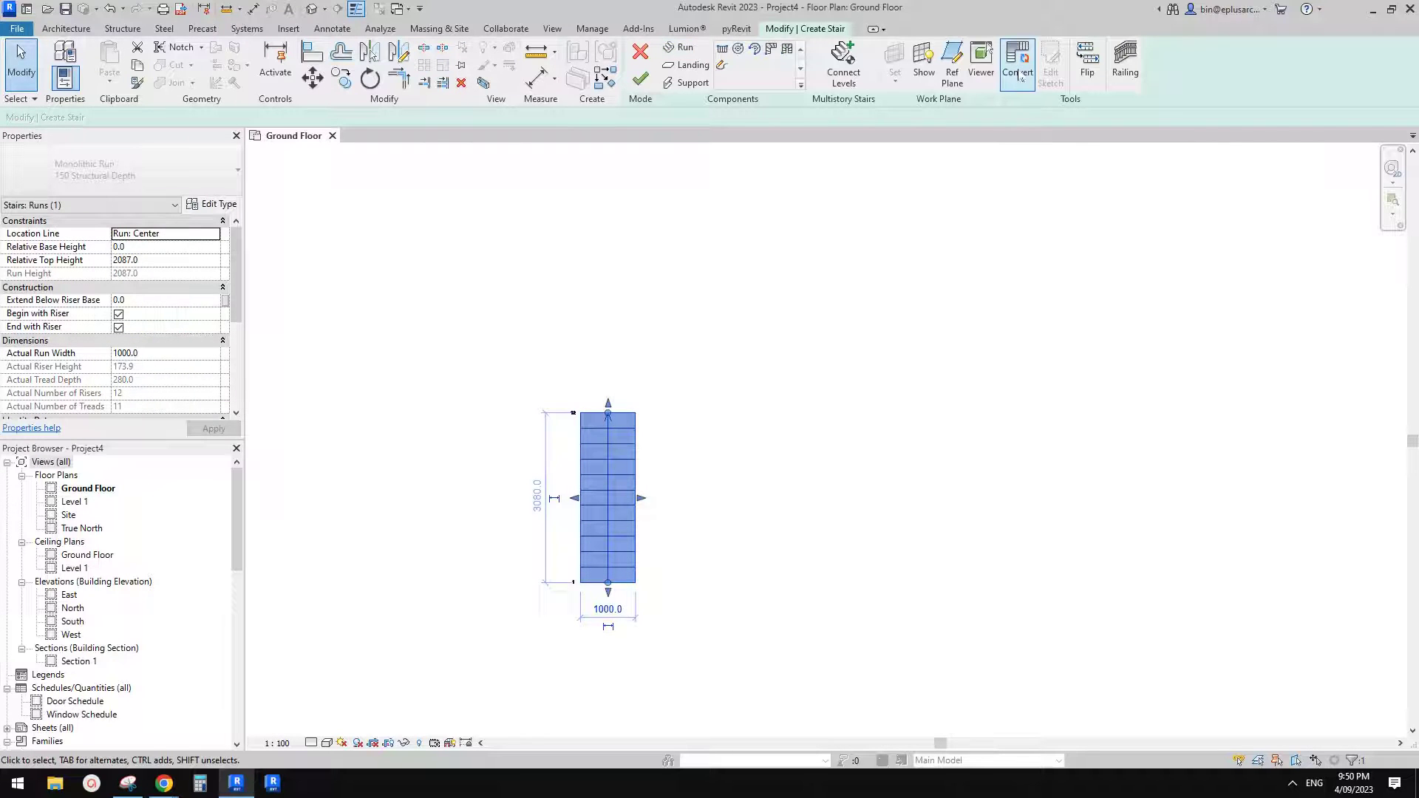
{"action": "left_click", "coordinate": [1017, 63]}
{"action": "left_click", "coordinate": [800, 416]}
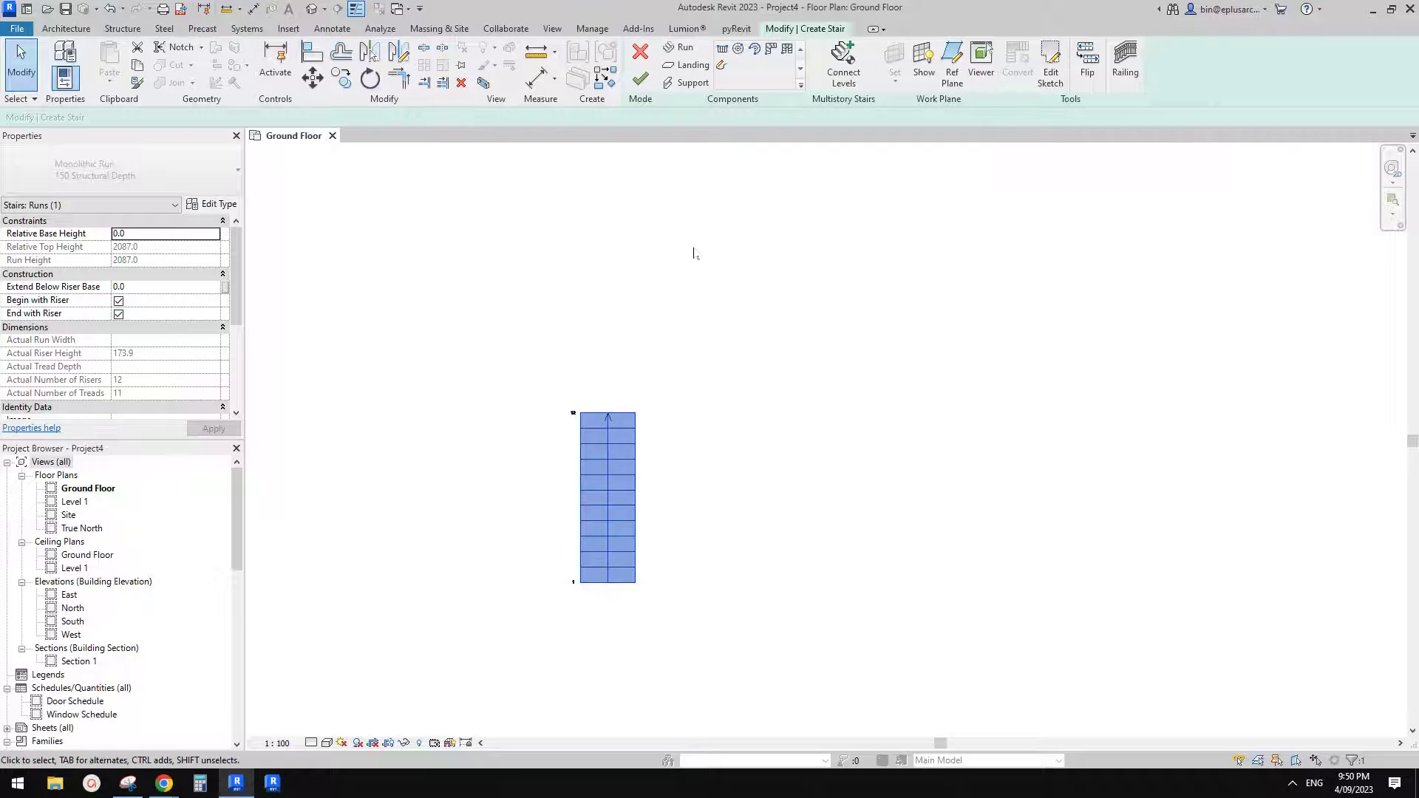
{"action": "scroll", "coordinate": [671, 412], "scroll_direction": "up", "scroll_amount": 1}
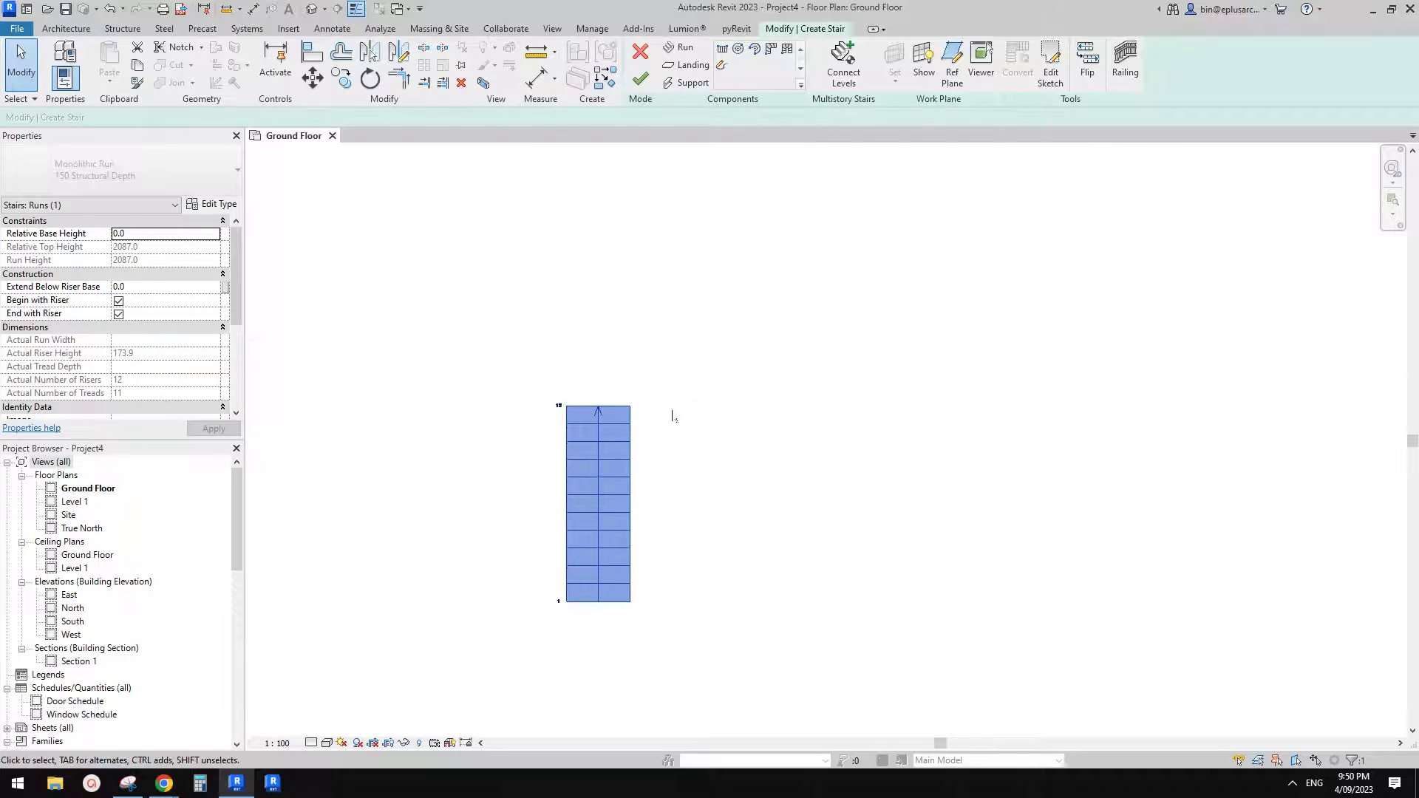
{"action": "left_click", "coordinate": [621, 442]}
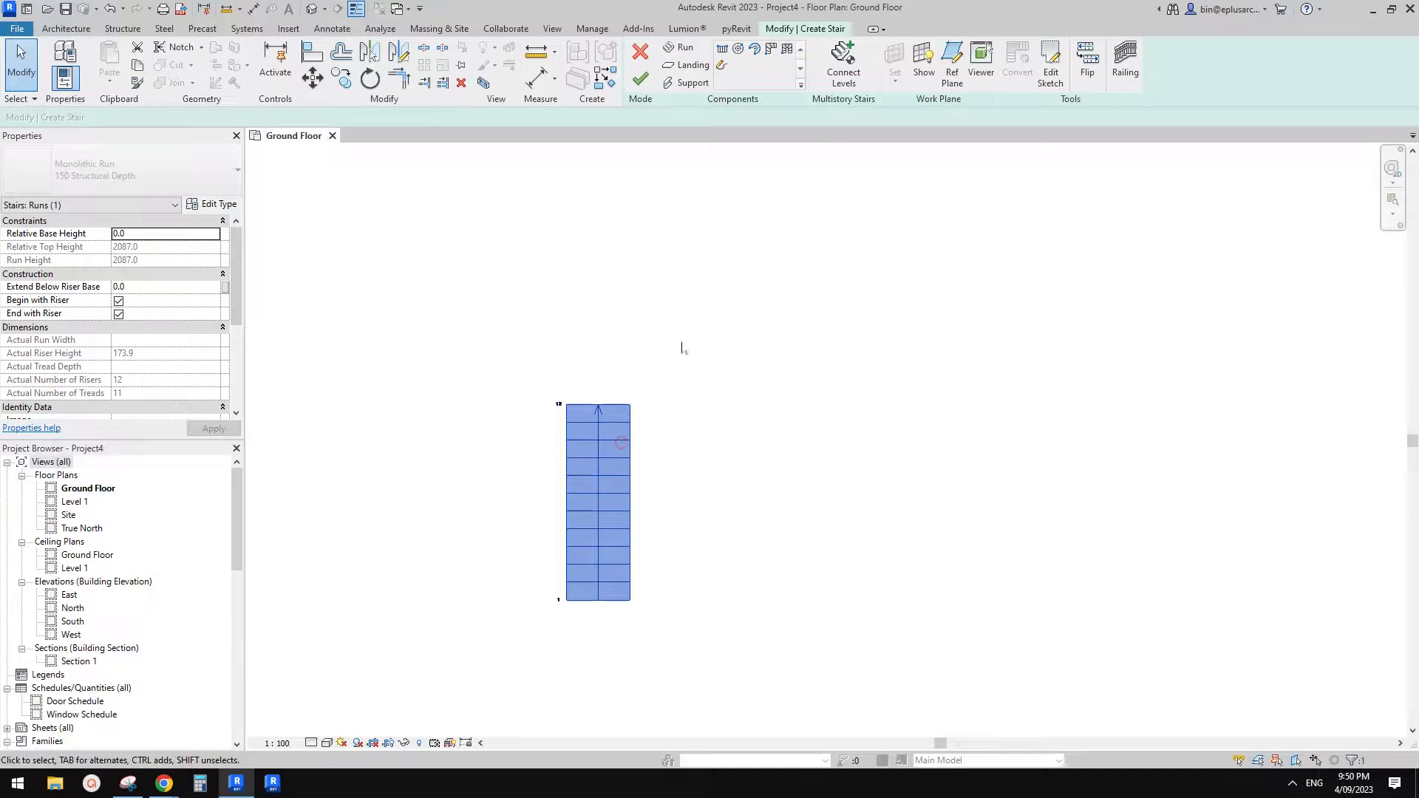
{"action": "left_click", "coordinate": [1051, 67]}
{"action": "scroll", "coordinate": [619, 433], "scroll_direction": "up", "scroll_amount": 2}
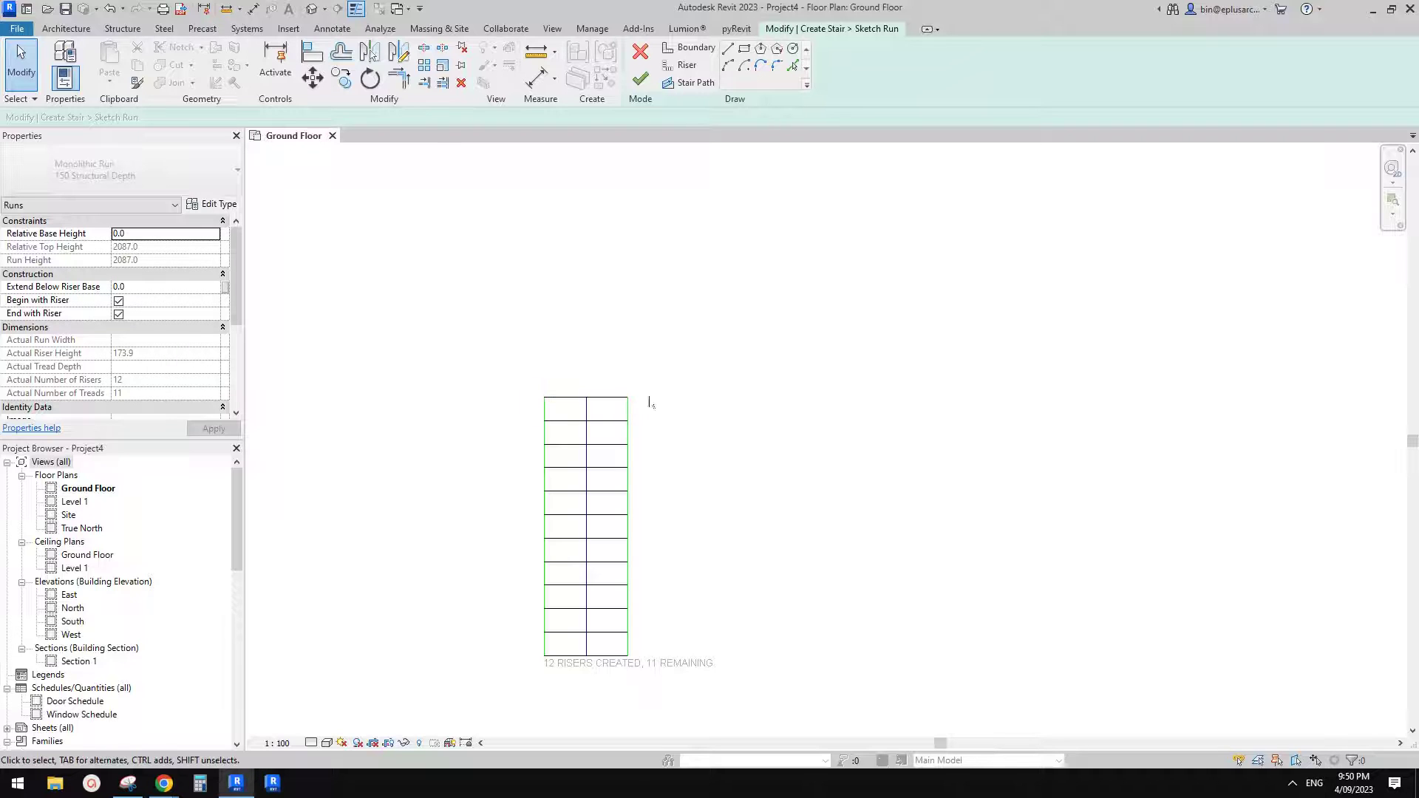
- Turn off the thin lines display so the run sketch shows its real line weights
{"action": "left_click", "coordinate": [694, 47]}
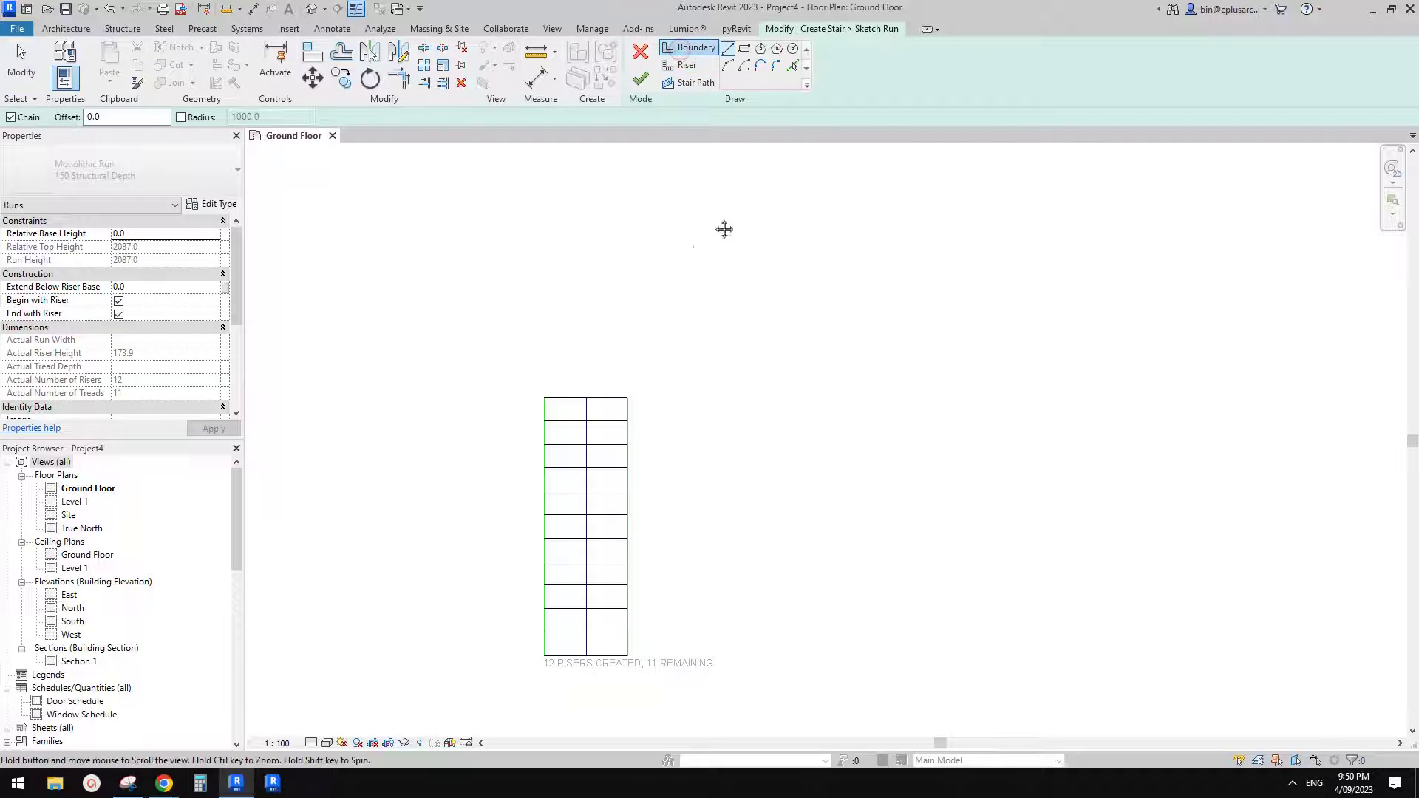
{"action": "scroll", "coordinate": [688, 333], "scroll_direction": "up", "scroll_amount": 2}
{"action": "scroll", "coordinate": [687, 334], "scroll_direction": "up", "scroll_amount": 2}
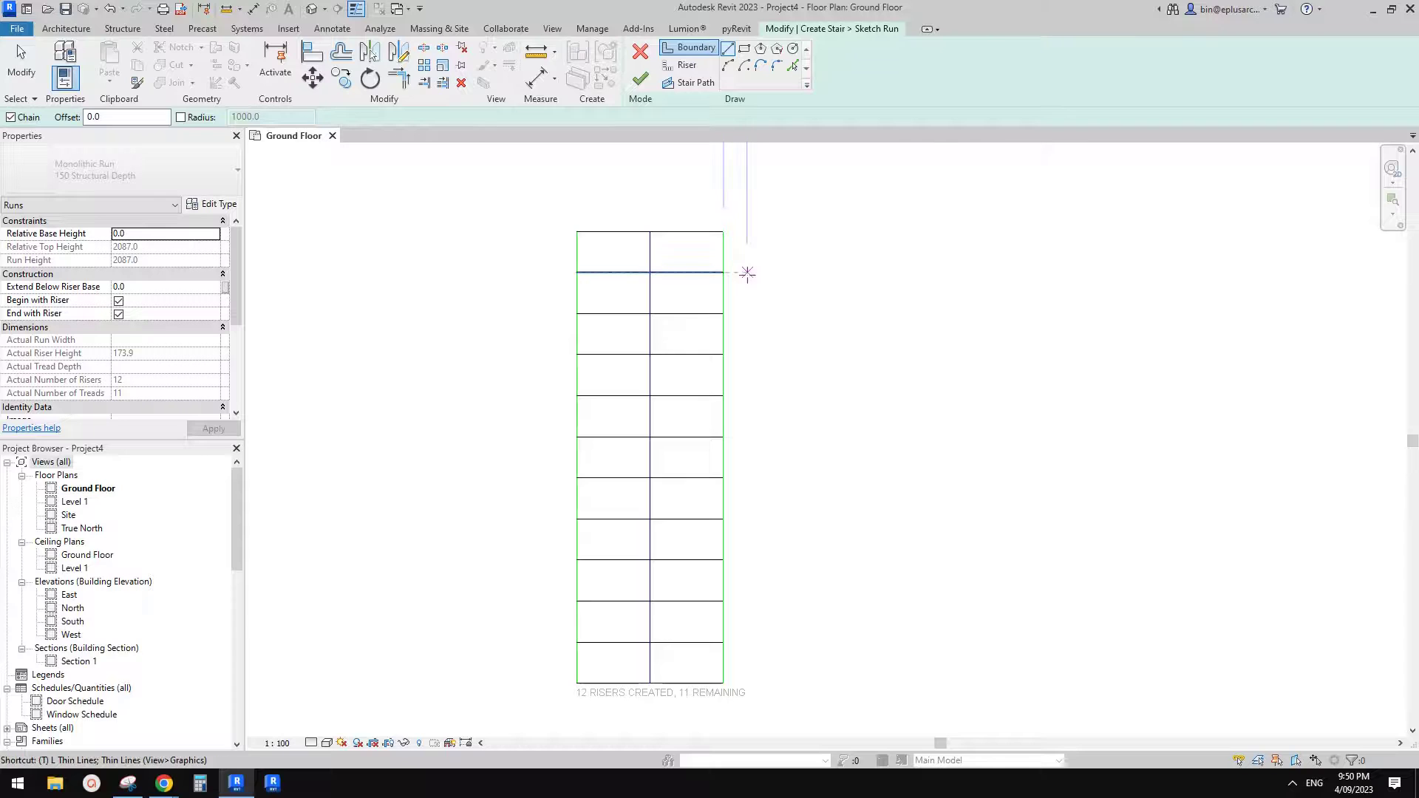
{"action": "key", "text": "l"}
{"action": "scroll", "coordinate": [675, 281], "scroll_direction": "down", "scroll_amount": 1}
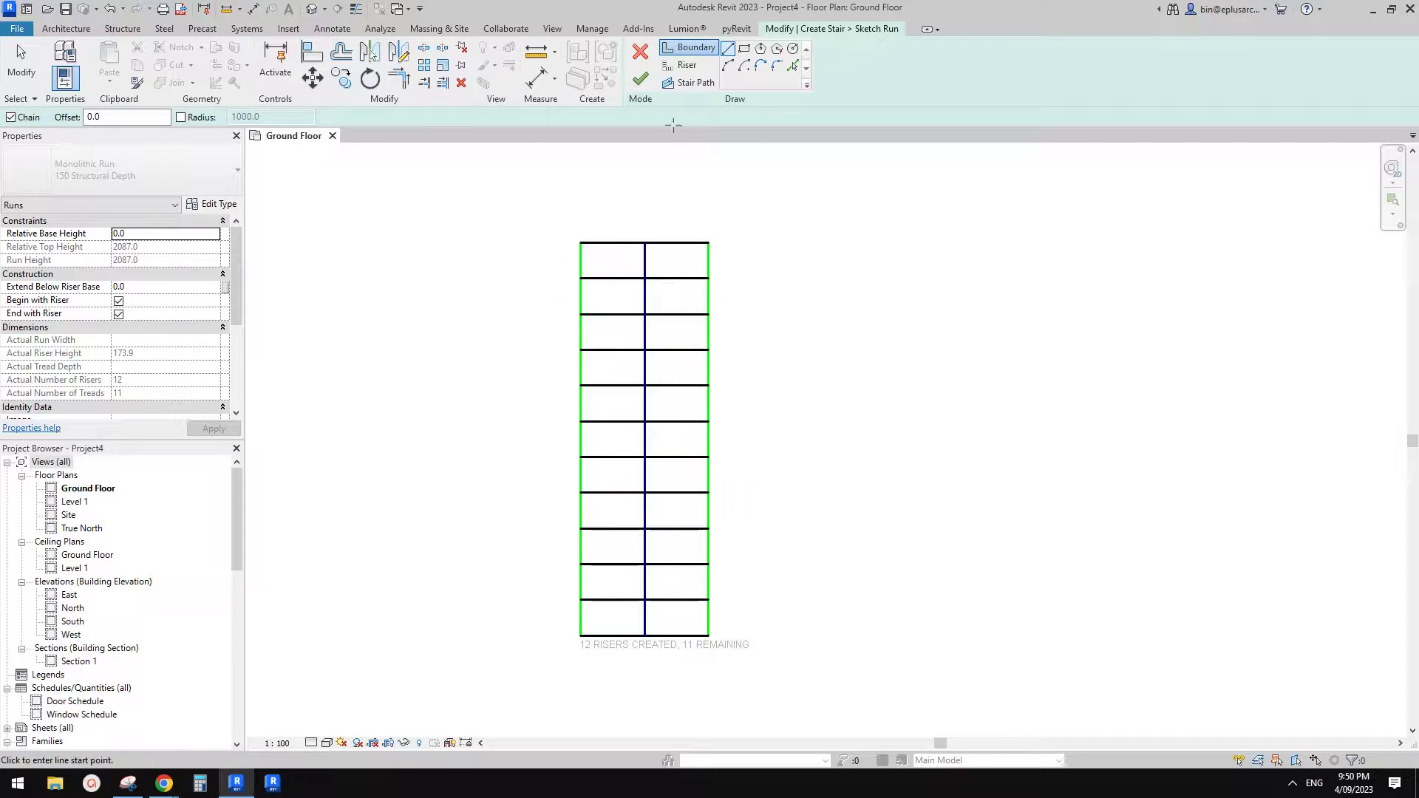
- Draw the inner boundary from the flight's upper inner corner, a short way outward and straight down to the first riser's level
{"action": "left_click", "coordinate": [694, 50]}
{"action": "left_click", "coordinate": [709, 243]}
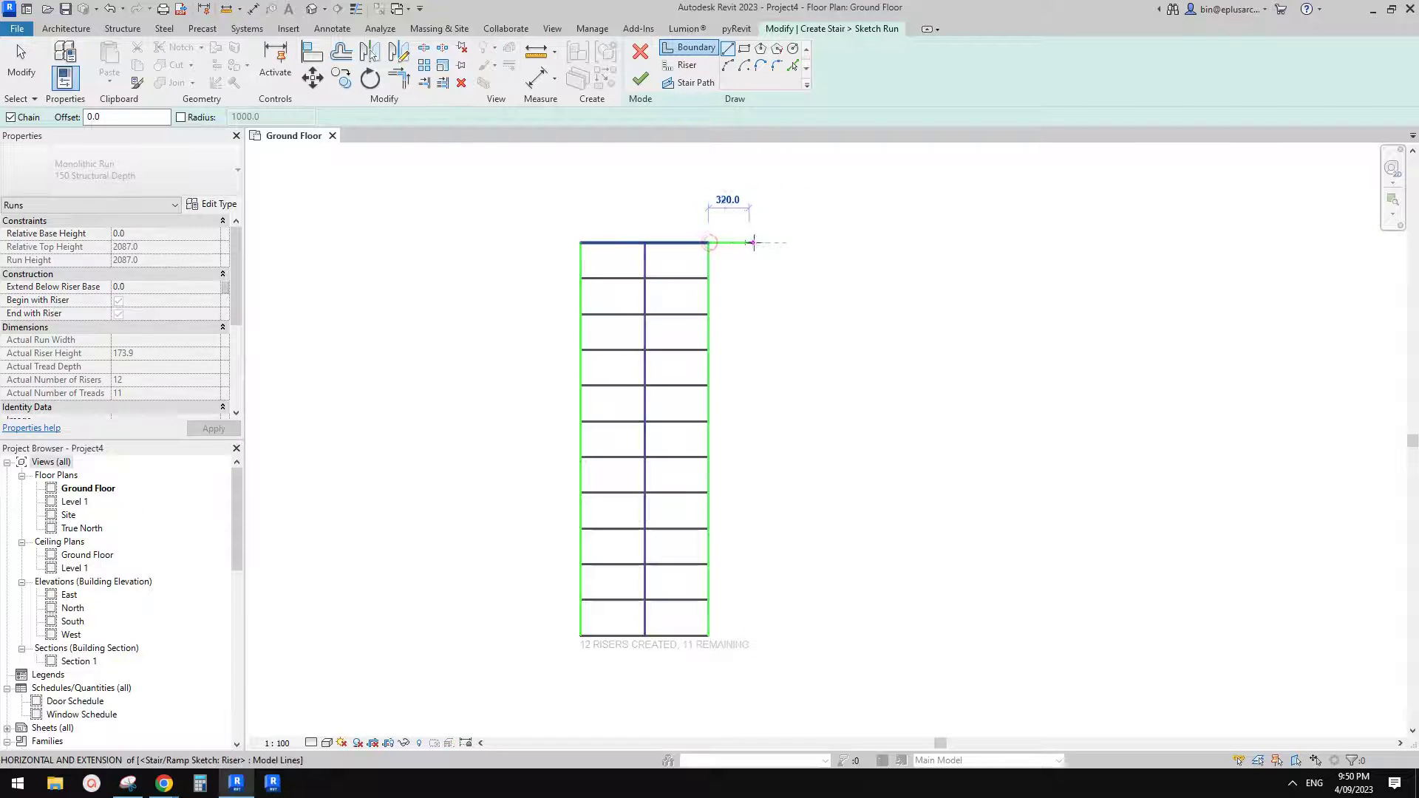
{"action": "left_click", "coordinate": [734, 243]}
{"action": "left_click", "coordinate": [733, 634]}
{"action": "key", "text": "Escape"}
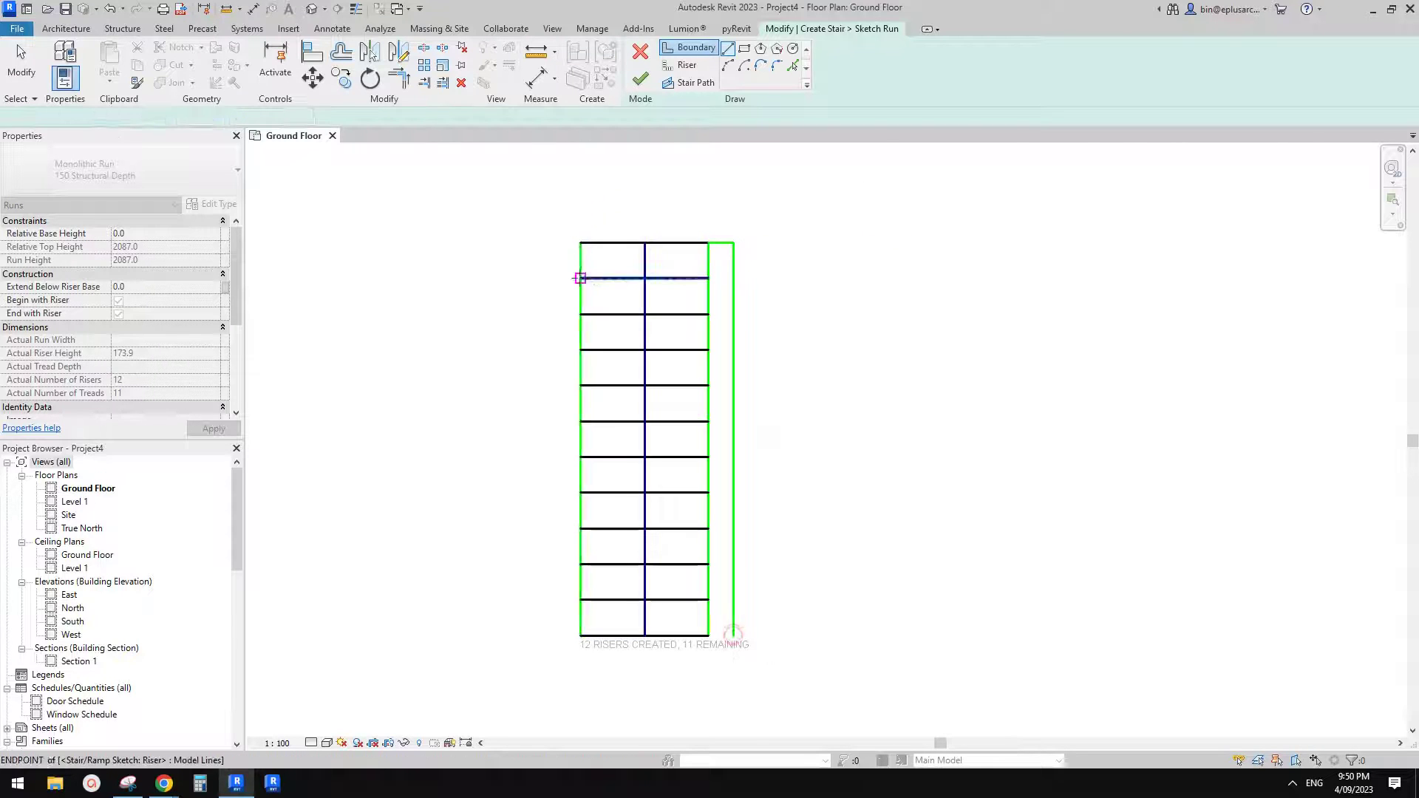
- Draw the outer boundary 1000 mm up from the flight's upper outer corner, across the turn, and down to the base of the flight
{"action": "middle_click_drag", "start_coordinate": [580, 279], "coordinate": [575, 369]}
{"action": "left_click", "coordinate": [577, 332]}
{"action": "middle_click_drag", "start_coordinate": [591, 294], "coordinate": [583, 363]}
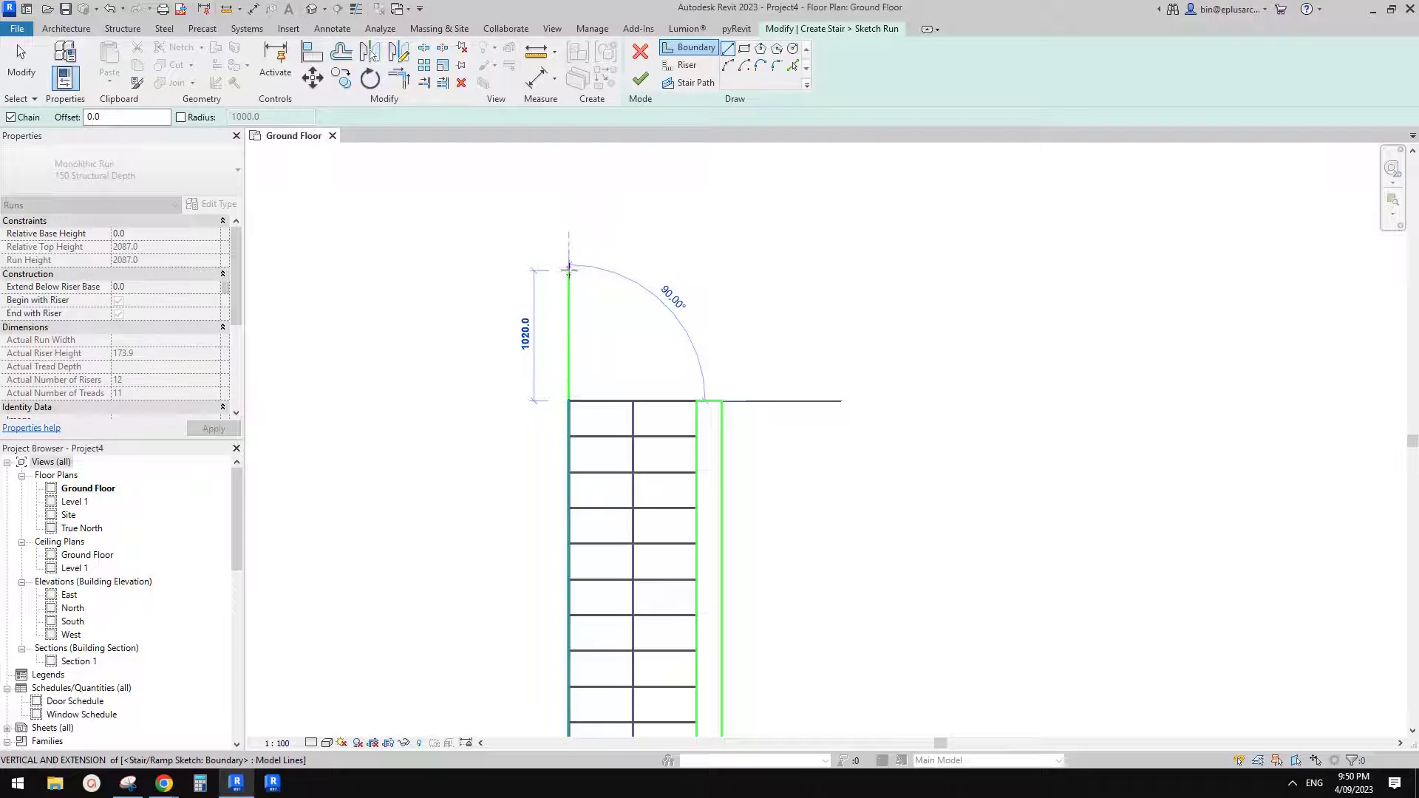
{"action": "left_click", "coordinate": [569, 273]}
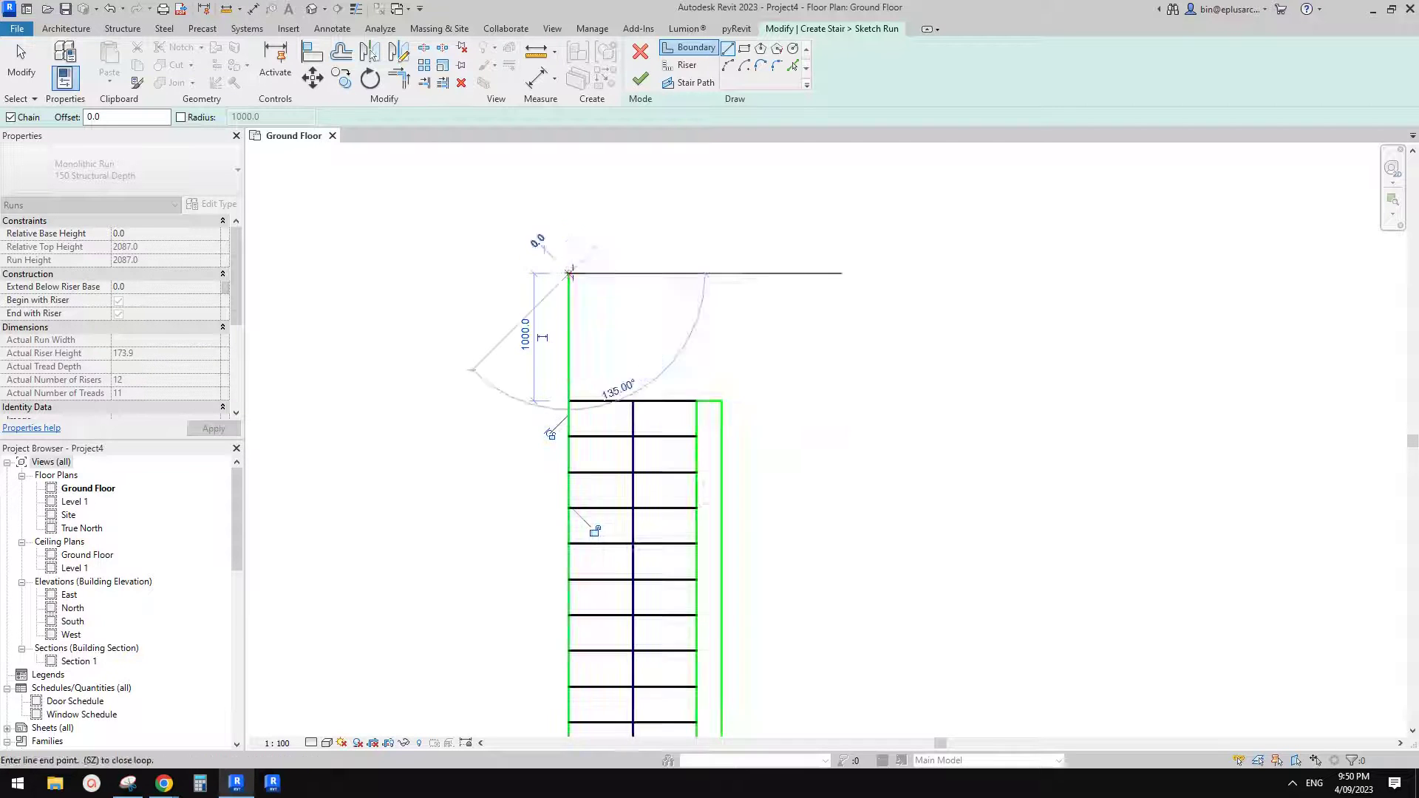
{"action": "left_click", "coordinate": [846, 274]}
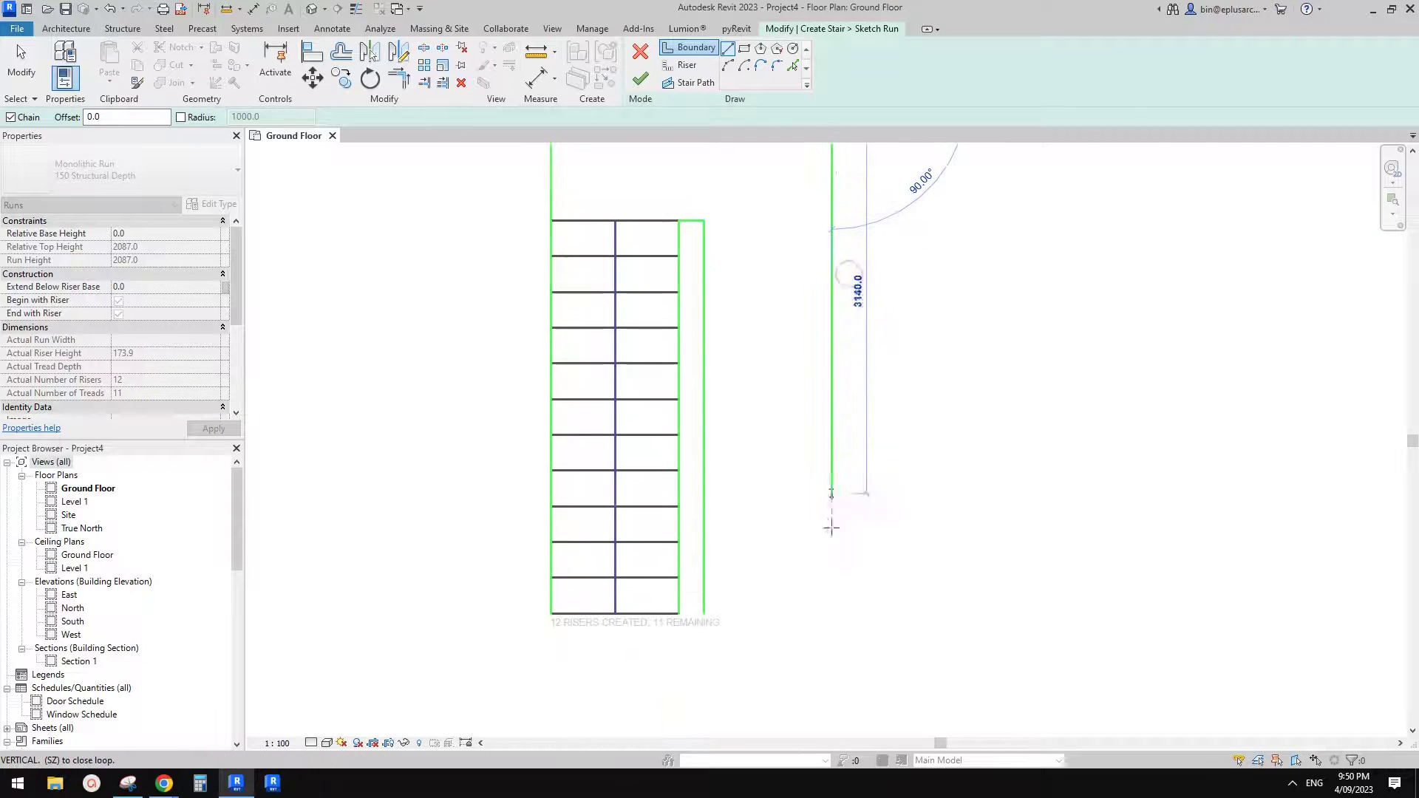
{"action": "left_click", "coordinate": [821, 624]}
{"action": "key", "text": "Escape"}
{"action": "scroll", "coordinate": [772, 488], "scroll_direction": "down", "scroll_amount": 1}
{"action": "middle_click_drag", "start_coordinate": [763, 469], "coordinate": [764, 573]}
{"action": "scroll", "coordinate": [669, 303], "scroll_direction": "up", "scroll_amount": 2}
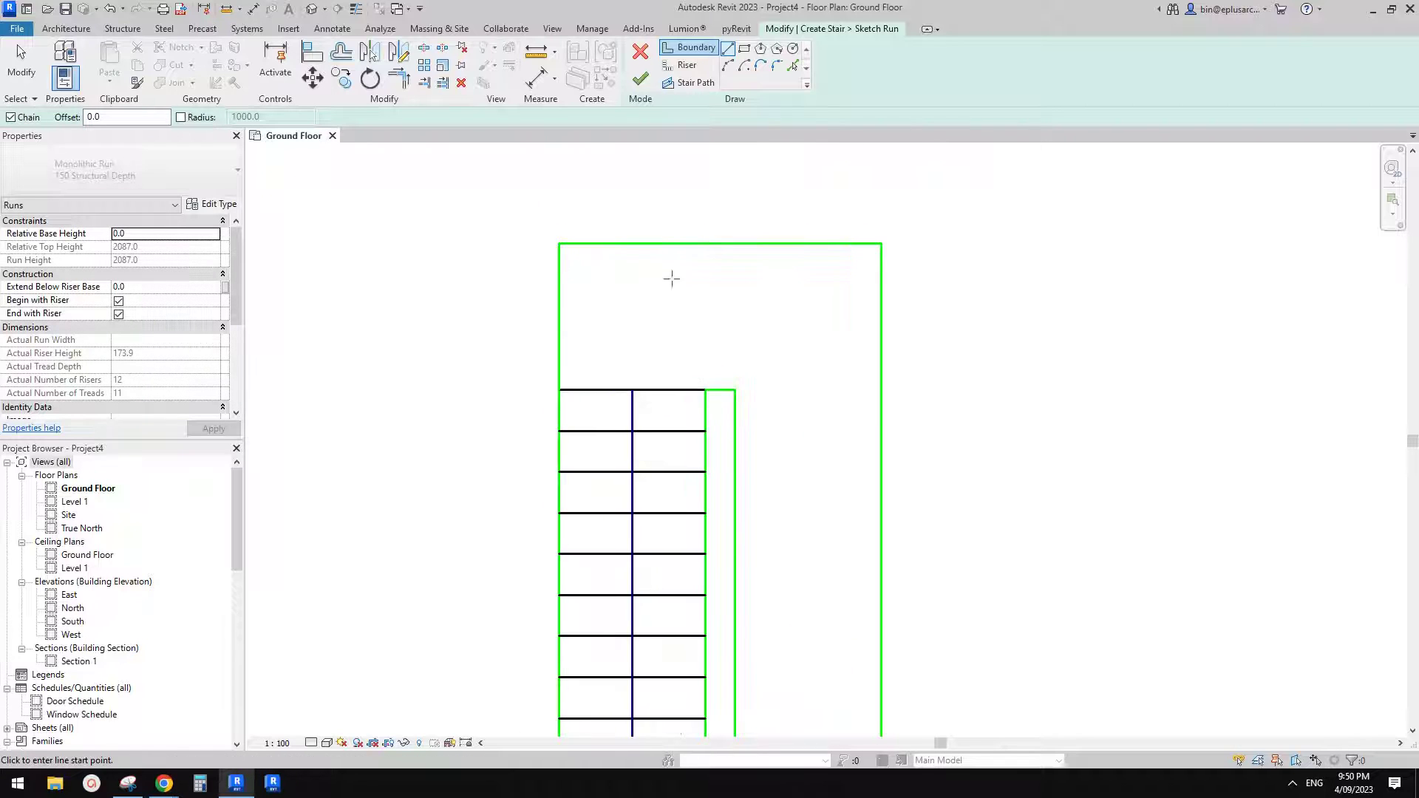
- Draw three winder risers across the turn: two diagonals joining the inner corners to the outer corners, and a straight one at mid-width
{"action": "left_click", "coordinate": [688, 68]}
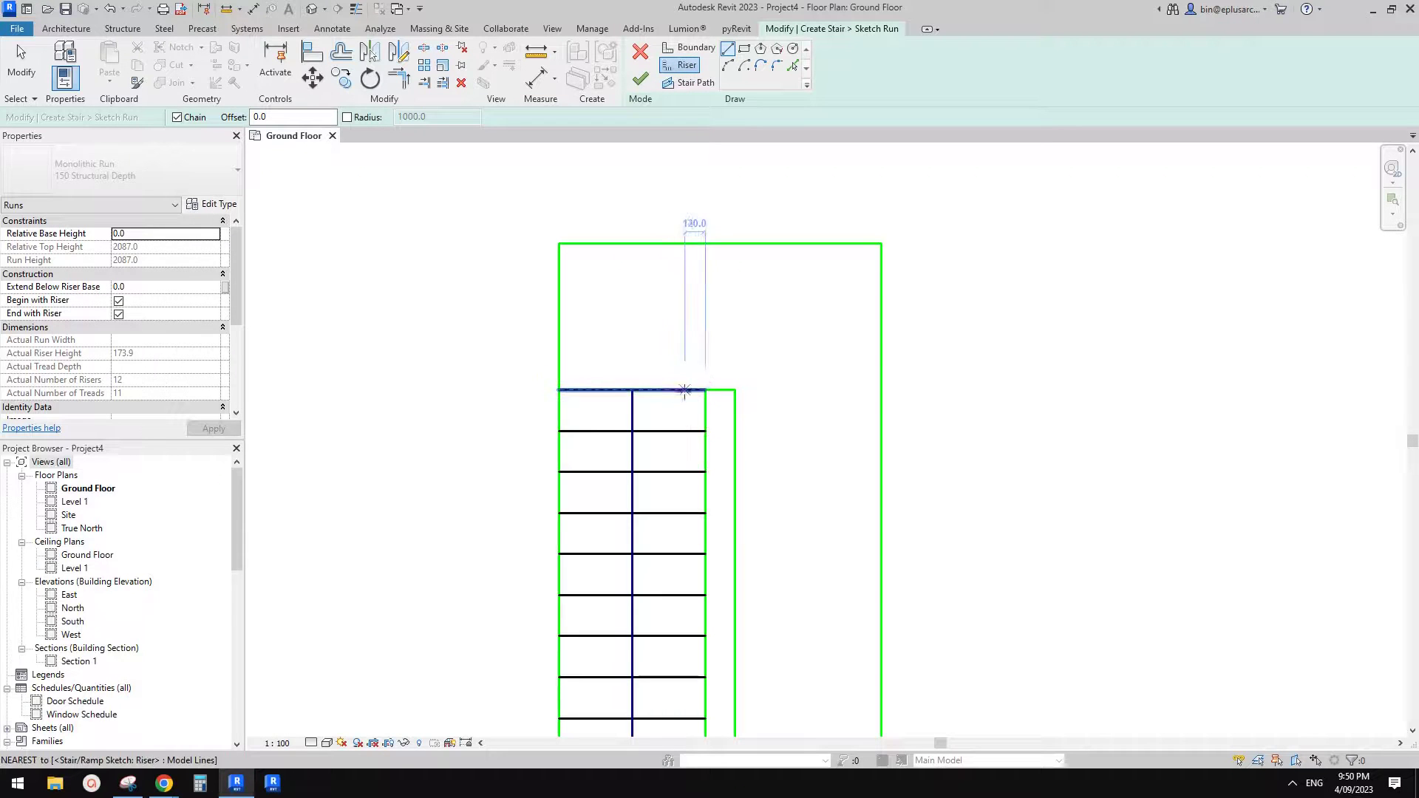
{"action": "scroll", "coordinate": [677, 439], "scroll_direction": "up", "scroll_amount": 3}
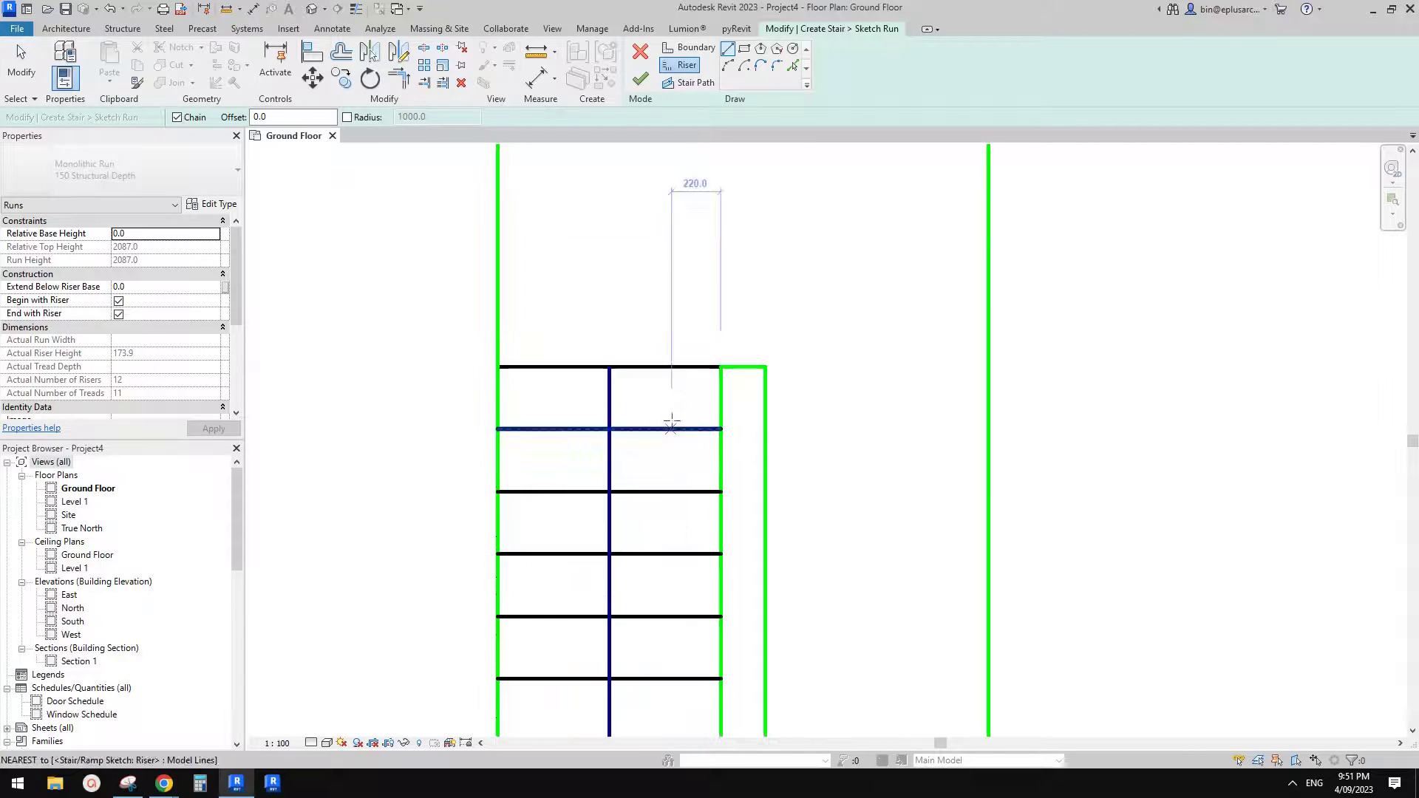
{"action": "scroll", "coordinate": [674, 417], "scroll_direction": "down", "scroll_amount": 2}
{"action": "scroll", "coordinate": [685, 357], "scroll_direction": "down", "scroll_amount": 1}
{"action": "scroll", "coordinate": [673, 248], "scroll_direction": "up", "scroll_amount": 1}
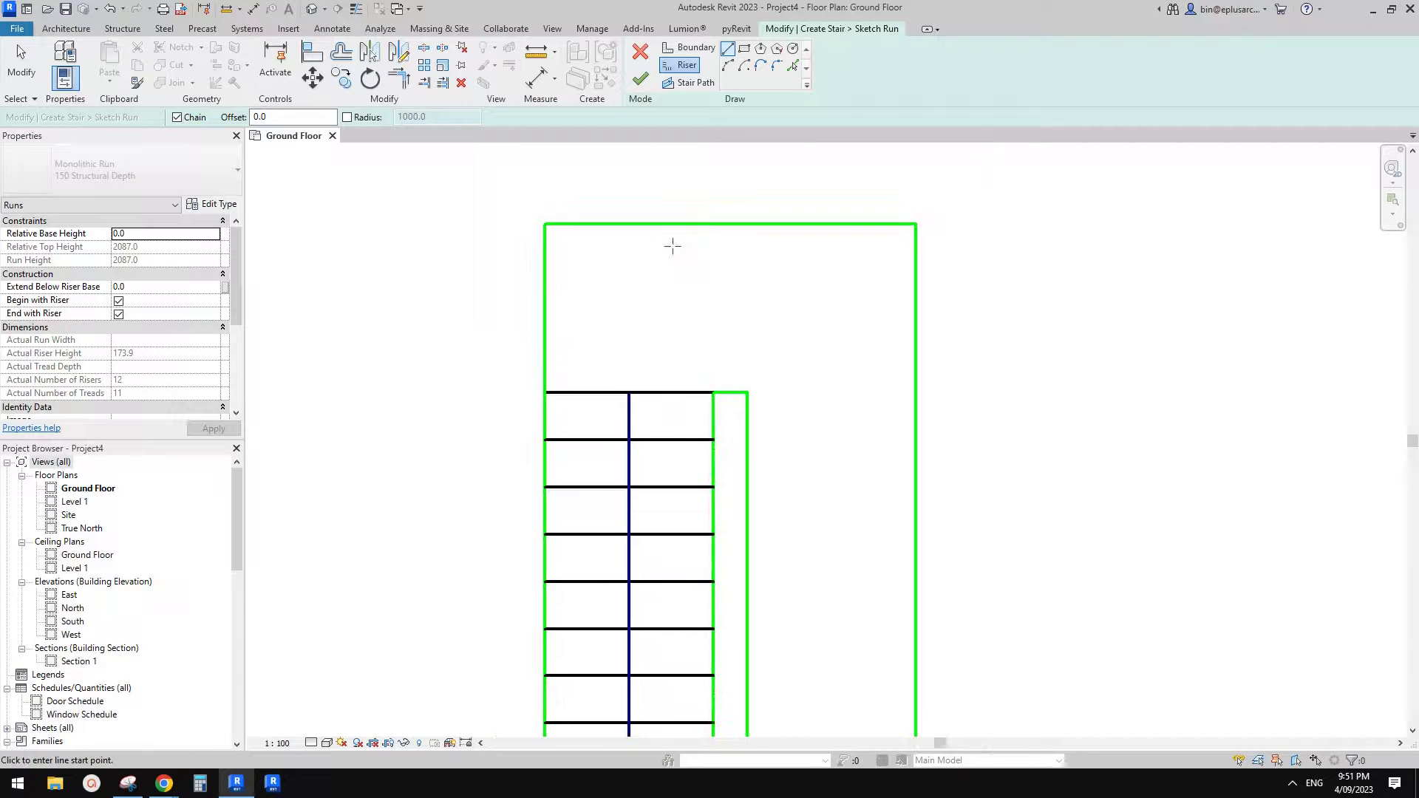
{"action": "left_click", "coordinate": [714, 392]}
{"action": "left_click", "coordinate": [546, 224]}
{"action": "left_click", "coordinate": [730, 392]}
{"action": "left_click", "coordinate": [730, 225]}
{"action": "left_click", "coordinate": [749, 392]}
{"action": "left_click", "coordinate": [916, 225]}
- Draw a riser across the return flight, level with the first flight's second riser below the turn
{"action": "left_click", "coordinate": [753, 438]}
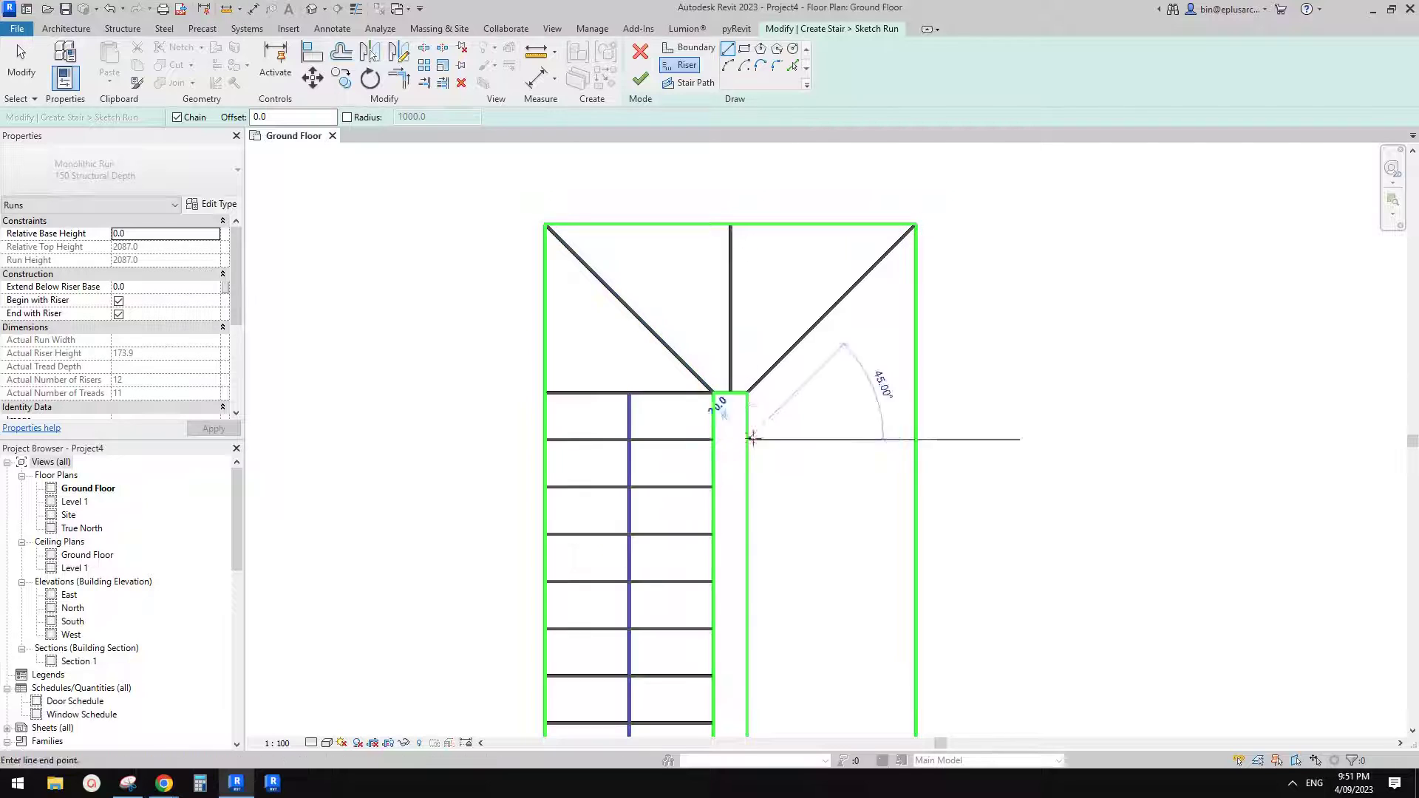
{"action": "left_click", "coordinate": [916, 439]}
{"action": "key", "text": "Escape"}
{"action": "scroll", "coordinate": [658, 473], "scroll_direction": "down", "scroll_amount": 1}
{"action": "scroll", "coordinate": [671, 500], "scroll_direction": "down", "scroll_amount": 1}
{"action": "key", "text": "Escape"}
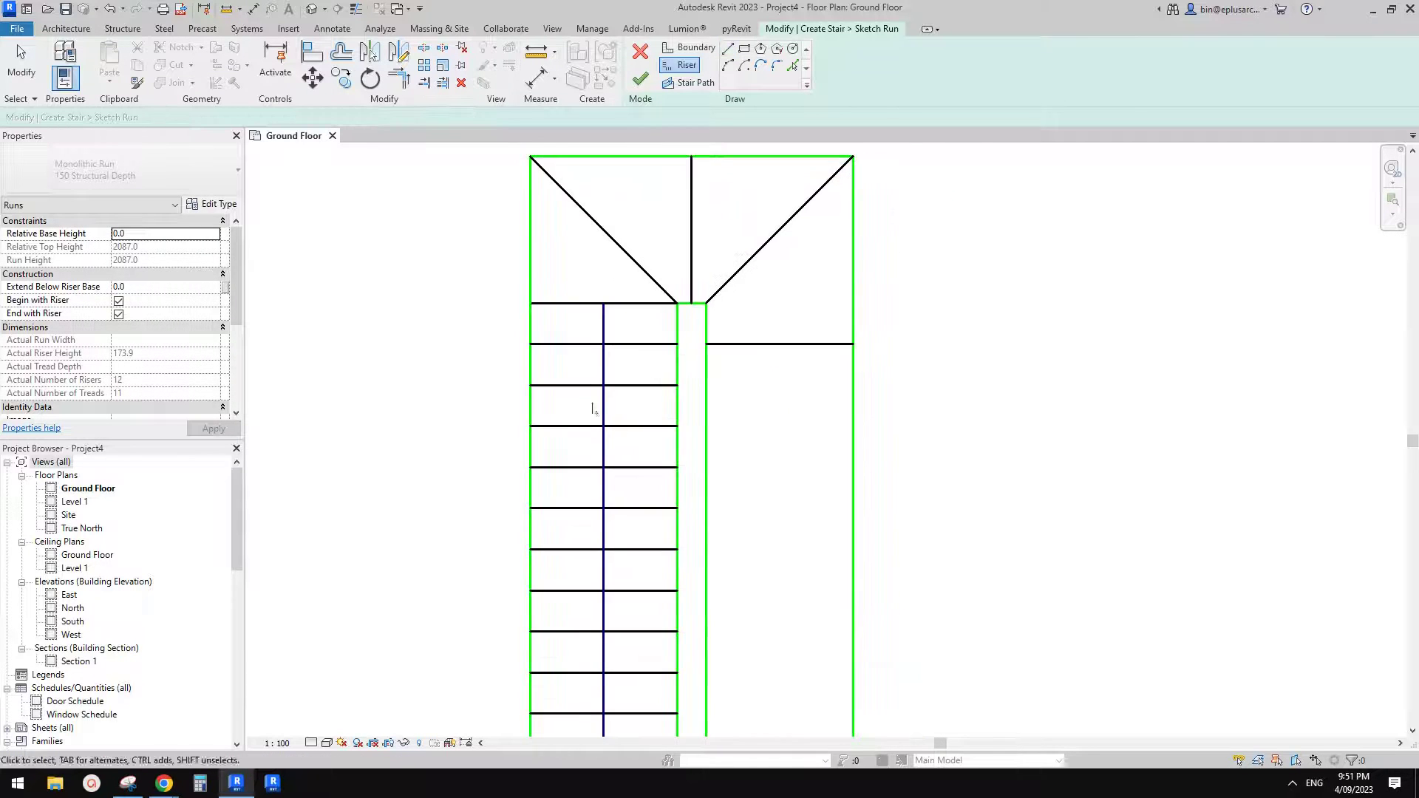
{"action": "scroll", "coordinate": [687, 347], "scroll_direction": "up", "scroll_amount": 2}
{"action": "left_click", "coordinate": [717, 345]}
{"action": "key", "text": "c"}
{"action": "key", "text": "o"}
{"action": "left_click", "coordinate": [672, 342]}
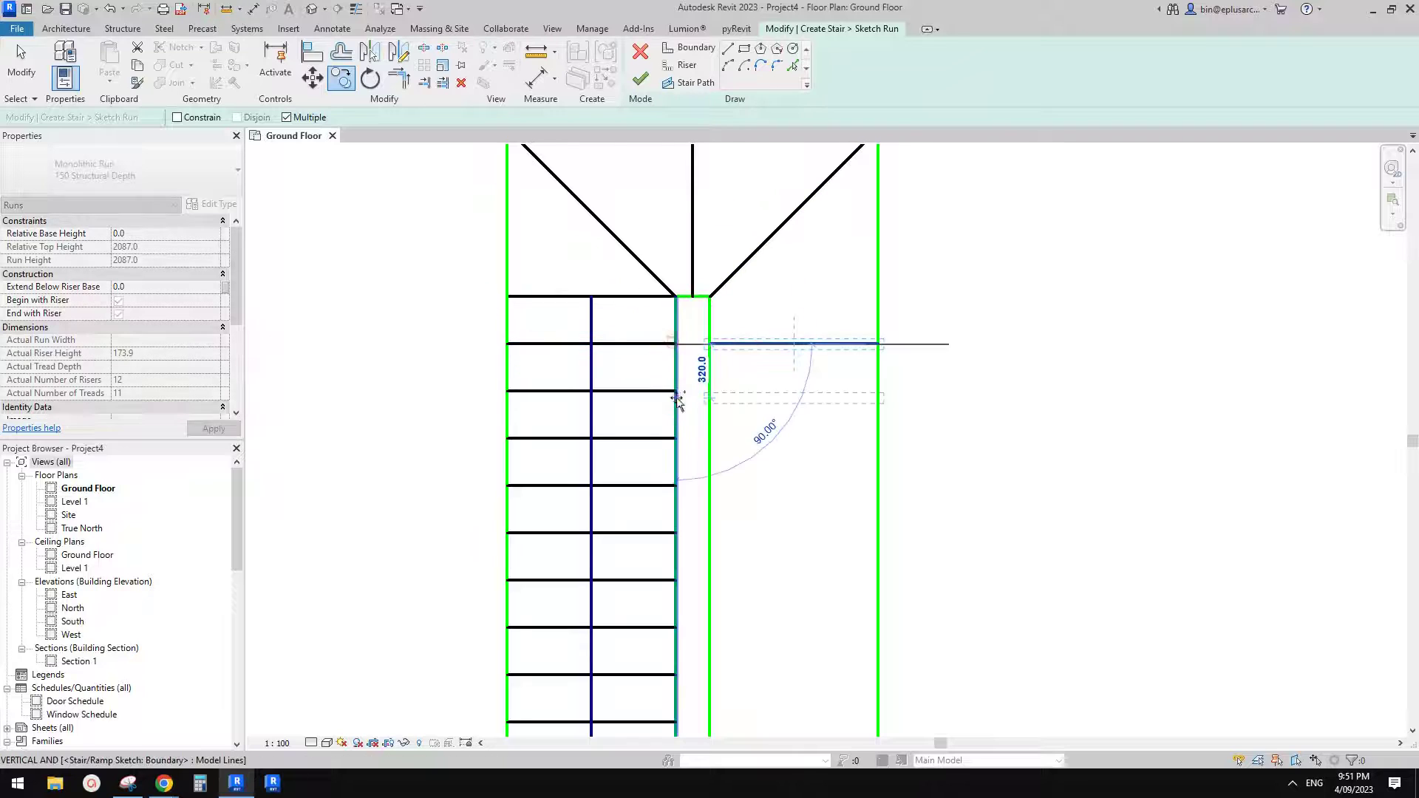
{"action": "key", "text": "Escape"}
{"action": "key", "text": "Escape"}
{"action": "left_click", "coordinate": [749, 401]}
{"action": "key", "text": "Delete"}
- Copy the return flight's riser down the flight eight times at 280 mm spacing, aligned with the first flight's risers
{"action": "left_click_drag", "start_coordinate": [768, 382], "coordinate": [761, 333]}
{"action": "key", "text": "c"}
{"action": "key", "text": "o"}
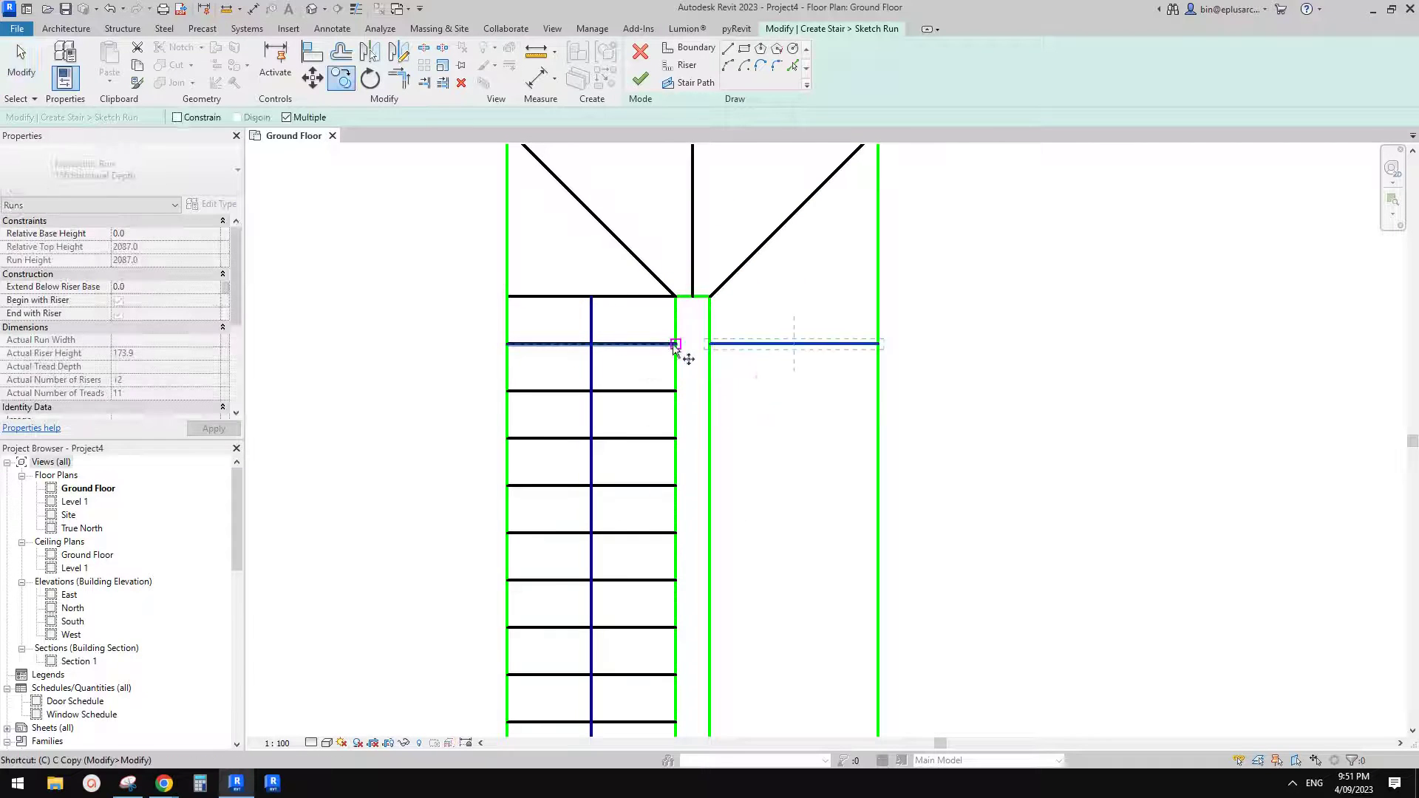
{"action": "left_click", "coordinate": [674, 344]}
{"action": "left_click", "coordinate": [675, 391]}
{"action": "left_click", "coordinate": [675, 438]}
{"action": "left_click", "coordinate": [676, 485]}
{"action": "left_click", "coordinate": [676, 533]}
{"action": "middle_click_drag", "start_coordinate": [677, 581], "coordinate": [698, 473]}
{"action": "left_click", "coordinate": [697, 472]}
{"action": "left_click", "coordinate": [697, 518]}
{"action": "left_click", "coordinate": [697, 566]}
{"action": "middle_click_drag", "start_coordinate": [703, 594], "coordinate": [712, 495]}
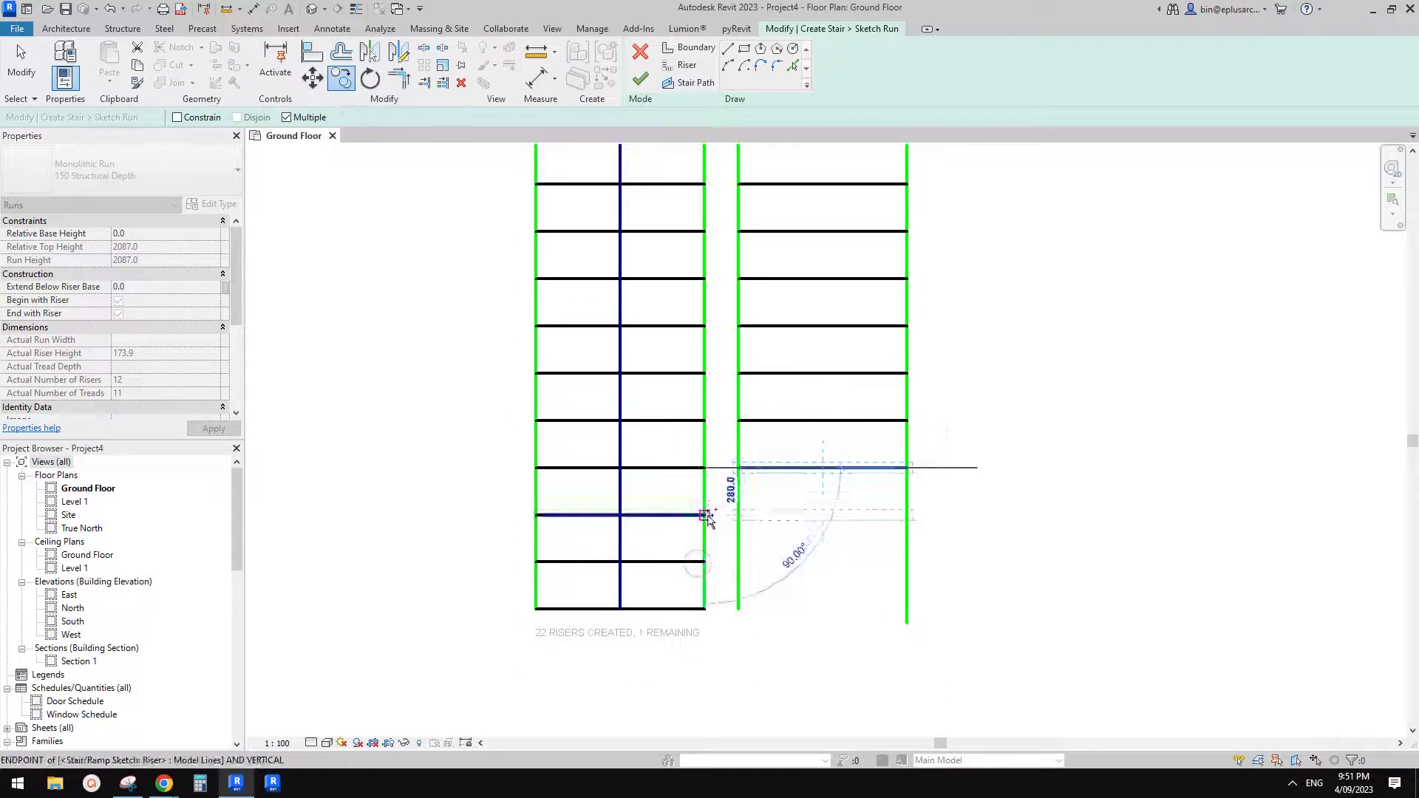
{"action": "left_click", "coordinate": [706, 515]}
{"action": "key", "text": "Escape"}
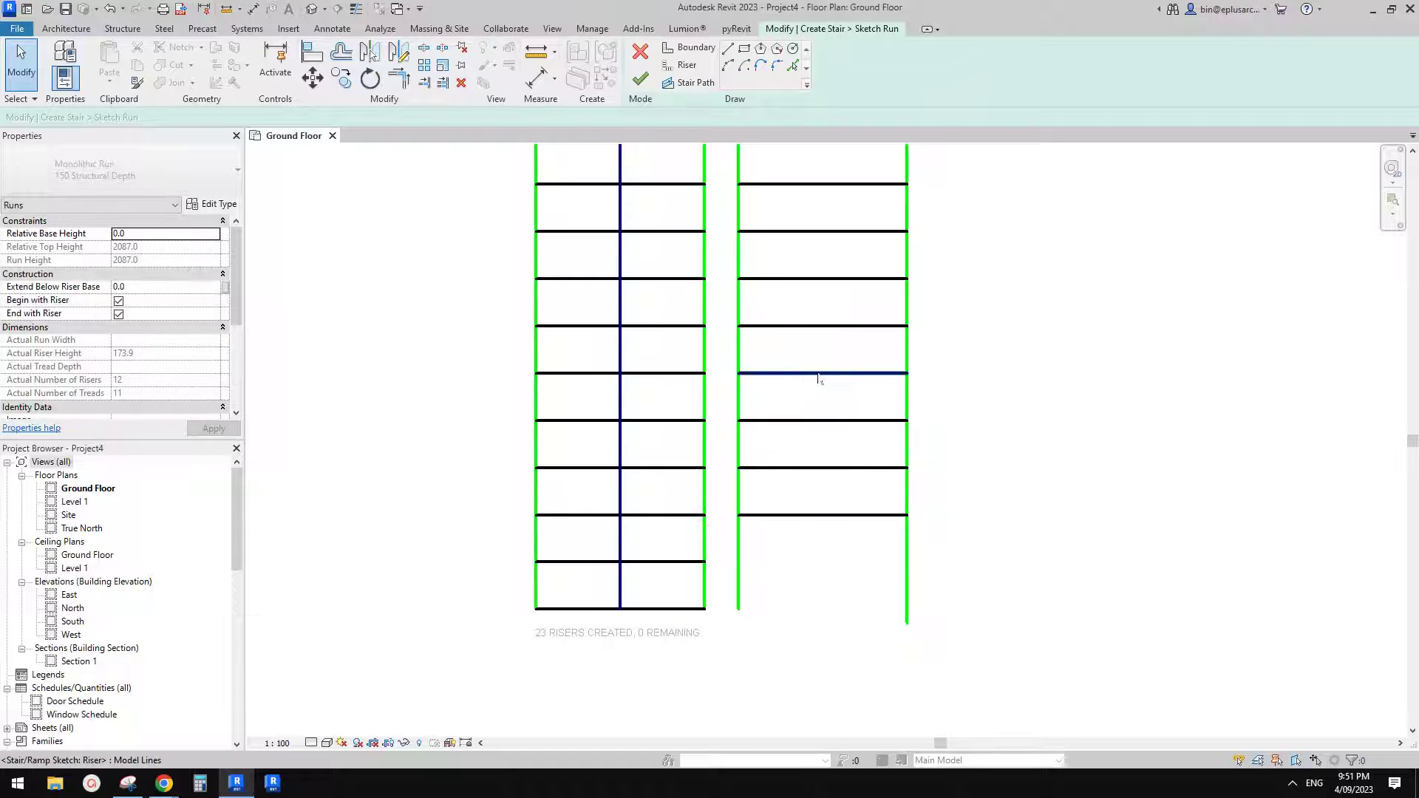
{"action": "left_click", "coordinate": [775, 374]}
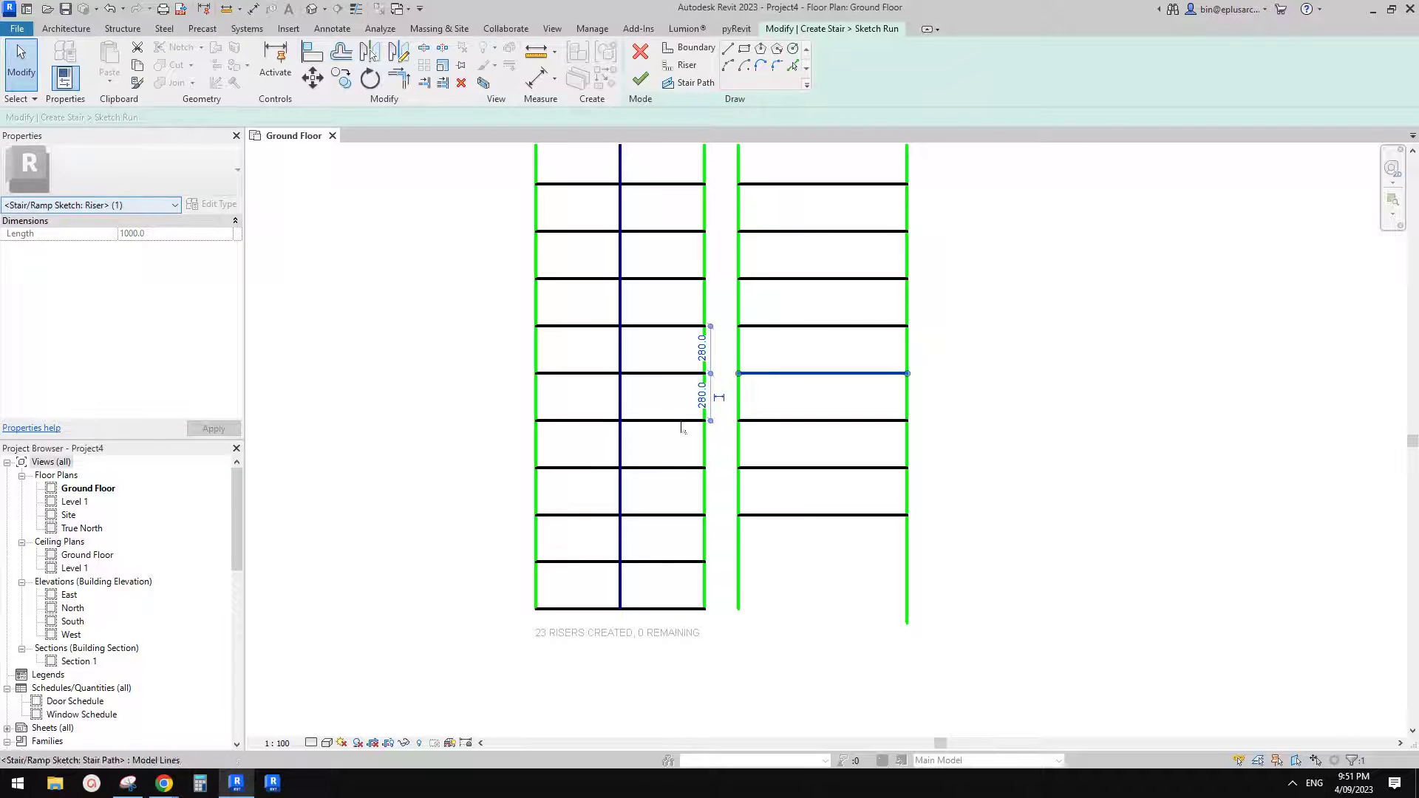
{"action": "key", "text": "Escape"}
- Trim the return flight's inner and outer boundaries back to its last riser
{"action": "scroll", "coordinate": [649, 642], "scroll_direction": "down", "scroll_amount": 1}
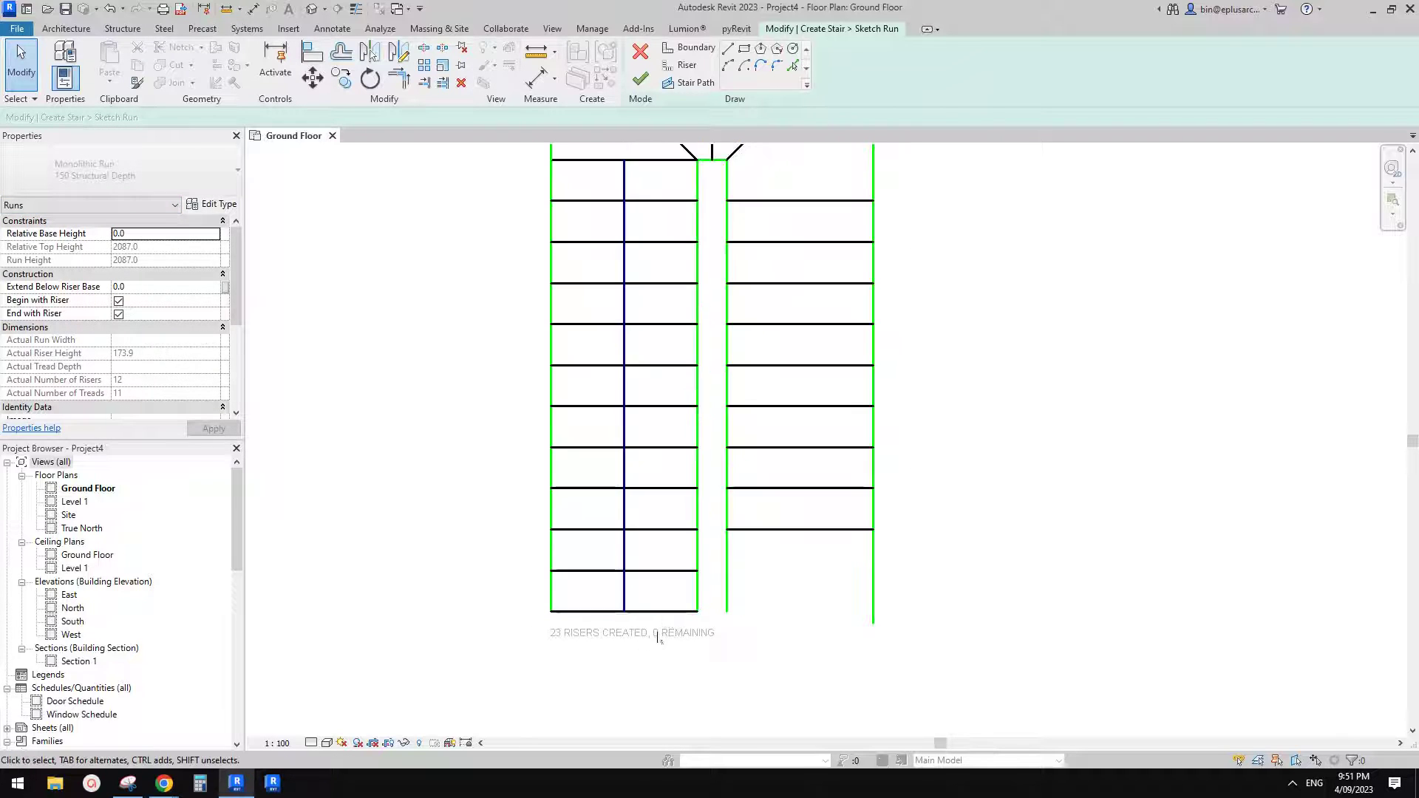
{"action": "key", "text": "t"}
{"action": "key", "text": "r"}
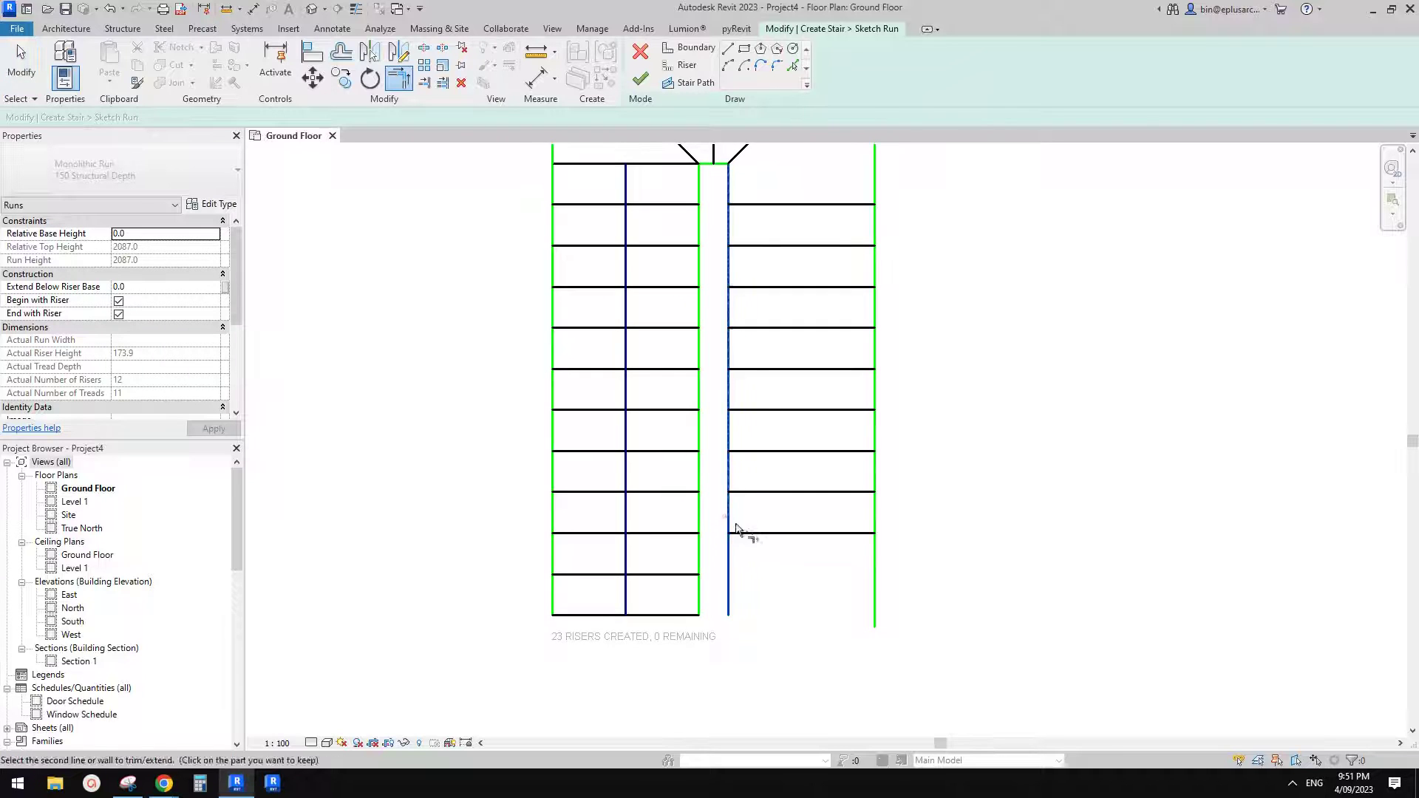
{"action": "left_click", "coordinate": [724, 513]}
{"action": "left_click", "coordinate": [747, 529]}
{"action": "left_click", "coordinate": [875, 516]}
{"action": "left_click", "coordinate": [863, 532]}
{"action": "key", "text": "Escape"}
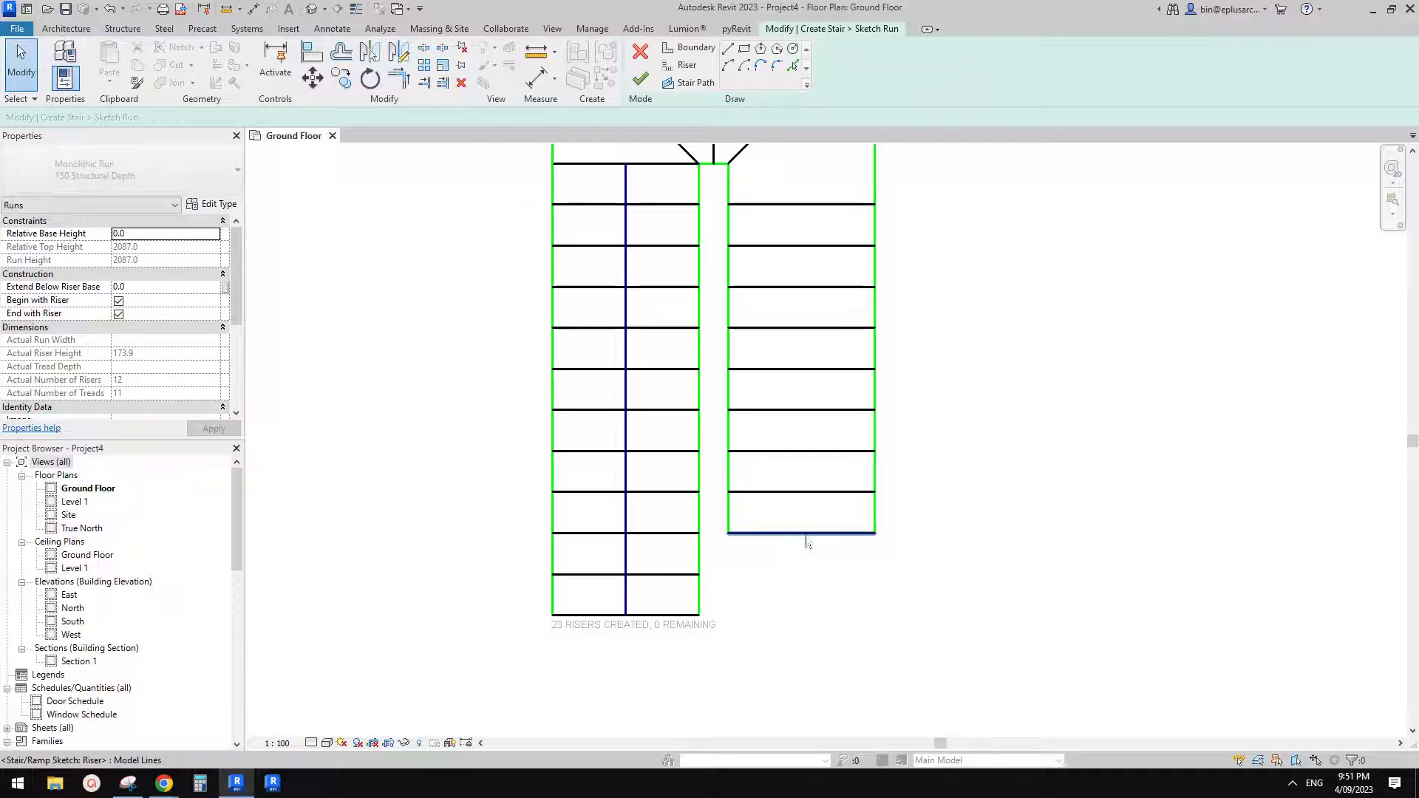
- Delete the return flight's last riser and recreate it by copying the adjacent riser to the ends of the boundaries
{"action": "left_click", "coordinate": [805, 533]}
{"action": "key", "text": "Delete"}
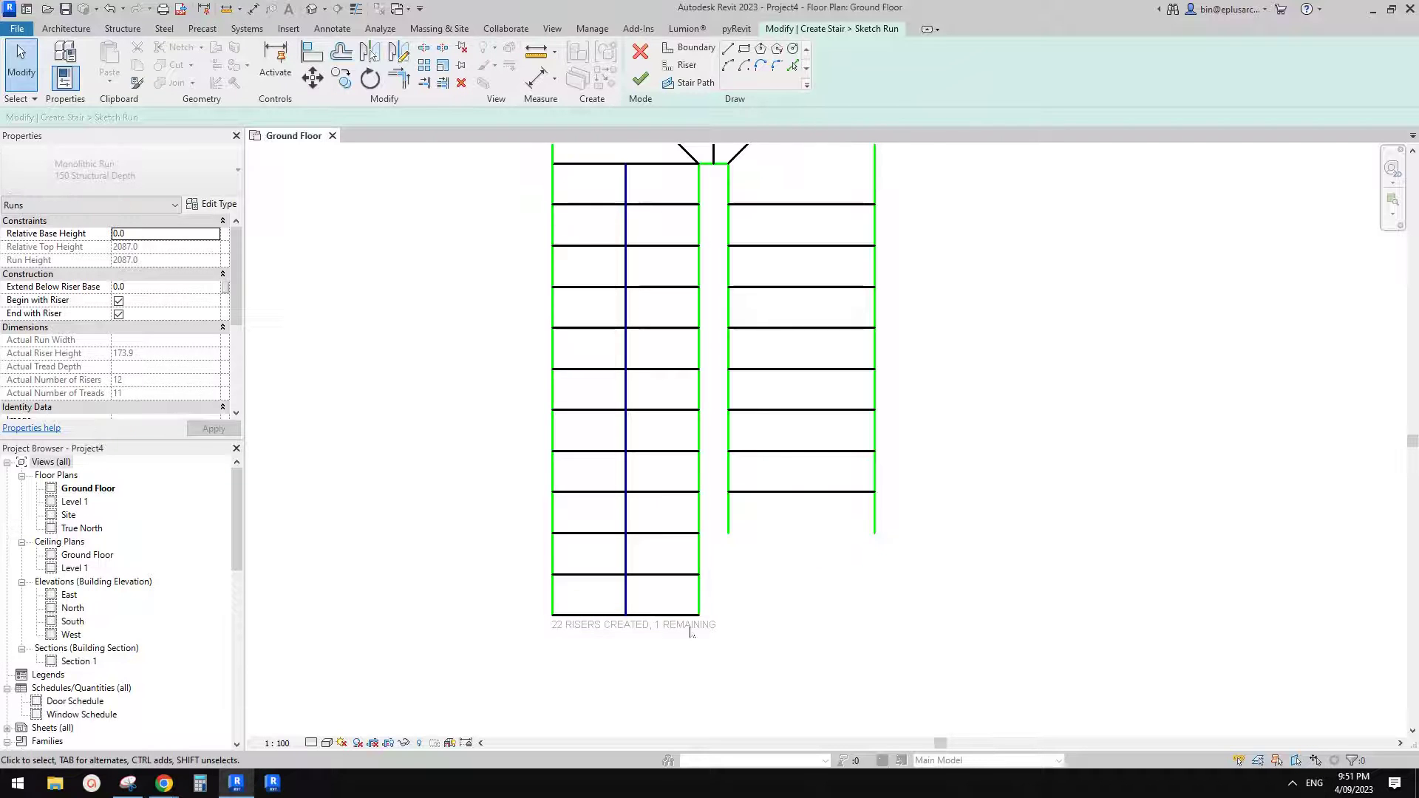
{"action": "left_click", "coordinate": [811, 493]}
{"action": "key", "text": "c"}
{"action": "key", "text": "o"}
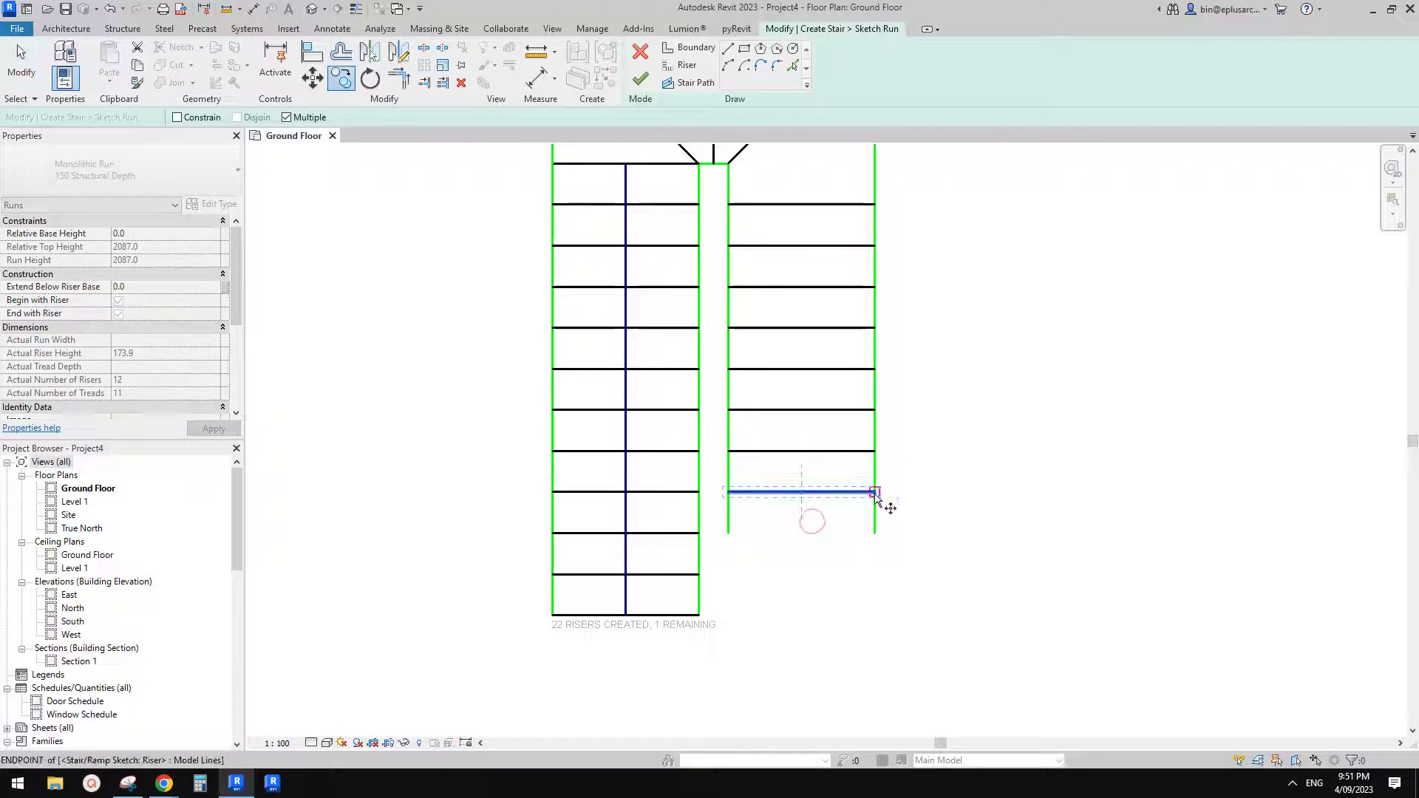
{"action": "left_click", "coordinate": [875, 493]}
{"action": "left_click", "coordinate": [876, 530]}
{"action": "key", "text": "Escape"}
{"action": "key", "text": "Escape"}
{"action": "scroll", "coordinate": [912, 437], "scroll_direction": "down", "scroll_amount": 1}
{"action": "middle_click_drag", "start_coordinate": [910, 436], "coordinate": [896, 529]}
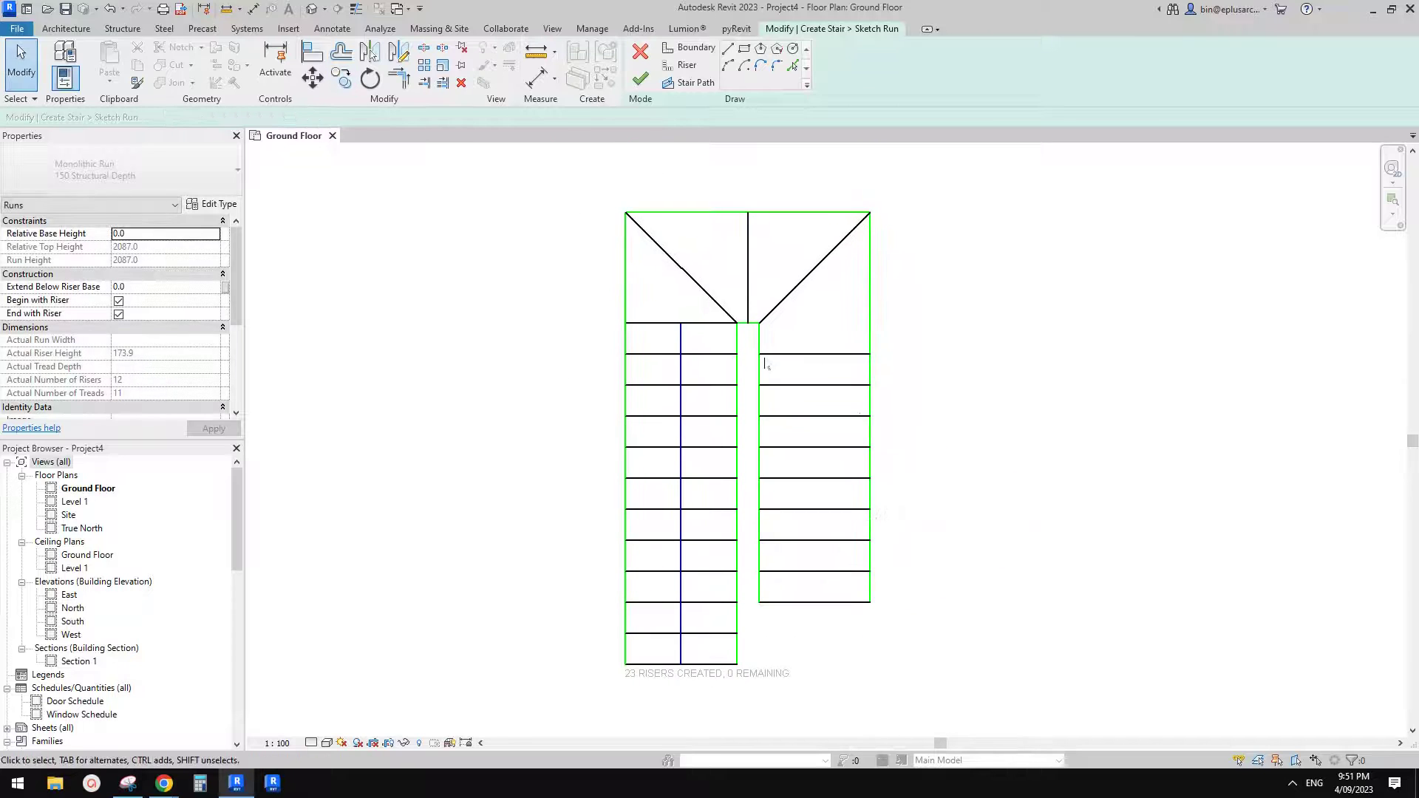
- Extend the stair path to the first winder diagonal, continue it across the turn and down to the last riser, and finish the sketch
{"action": "left_click", "coordinate": [683, 342]}
{"action": "left_click_drag", "start_coordinate": [681, 323], "coordinate": [681, 267]}
{"action": "left_click", "coordinate": [693, 82]}
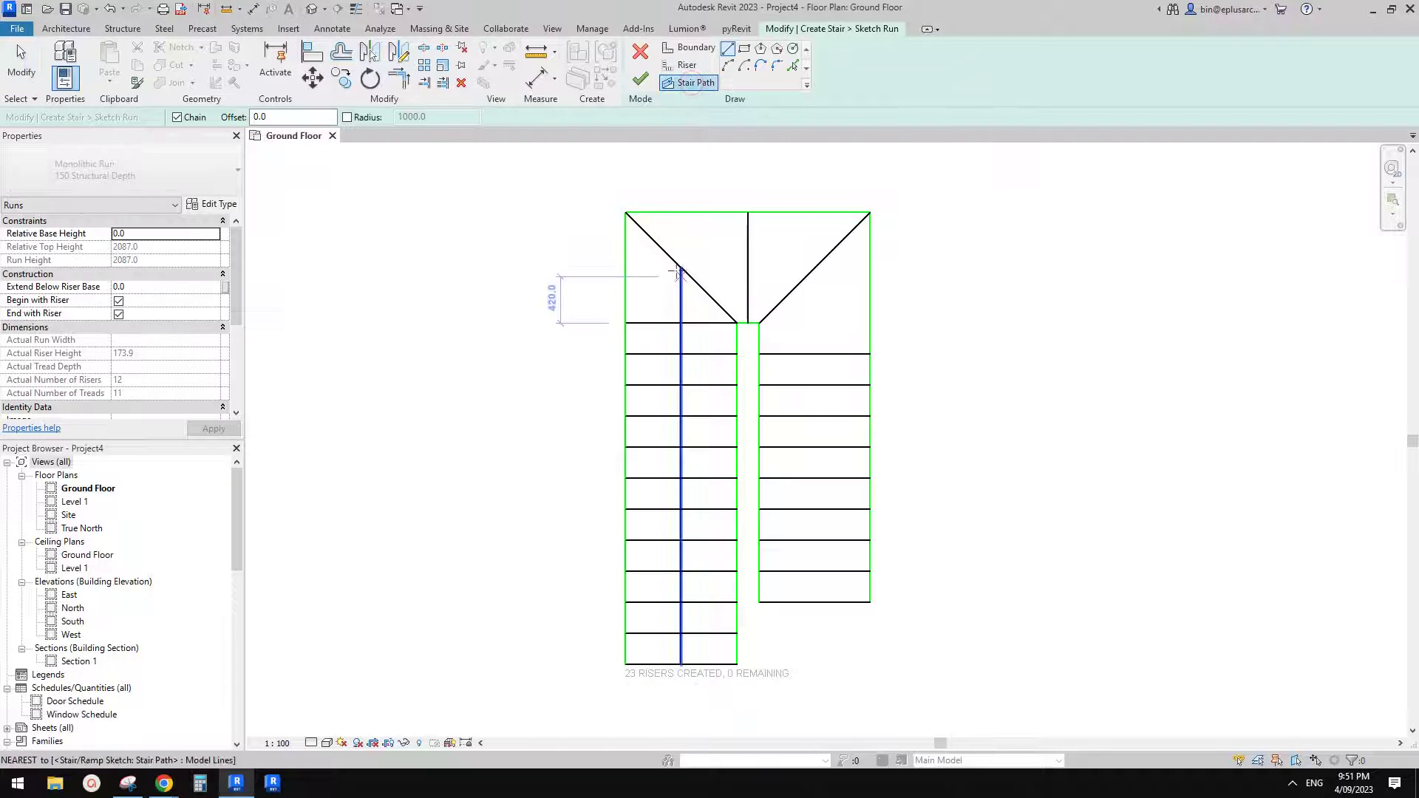
{"action": "scroll", "coordinate": [681, 287], "scroll_direction": "up", "scroll_amount": 1}
{"action": "left_click", "coordinate": [671, 246]}
{"action": "left_click", "coordinate": [848, 246]}
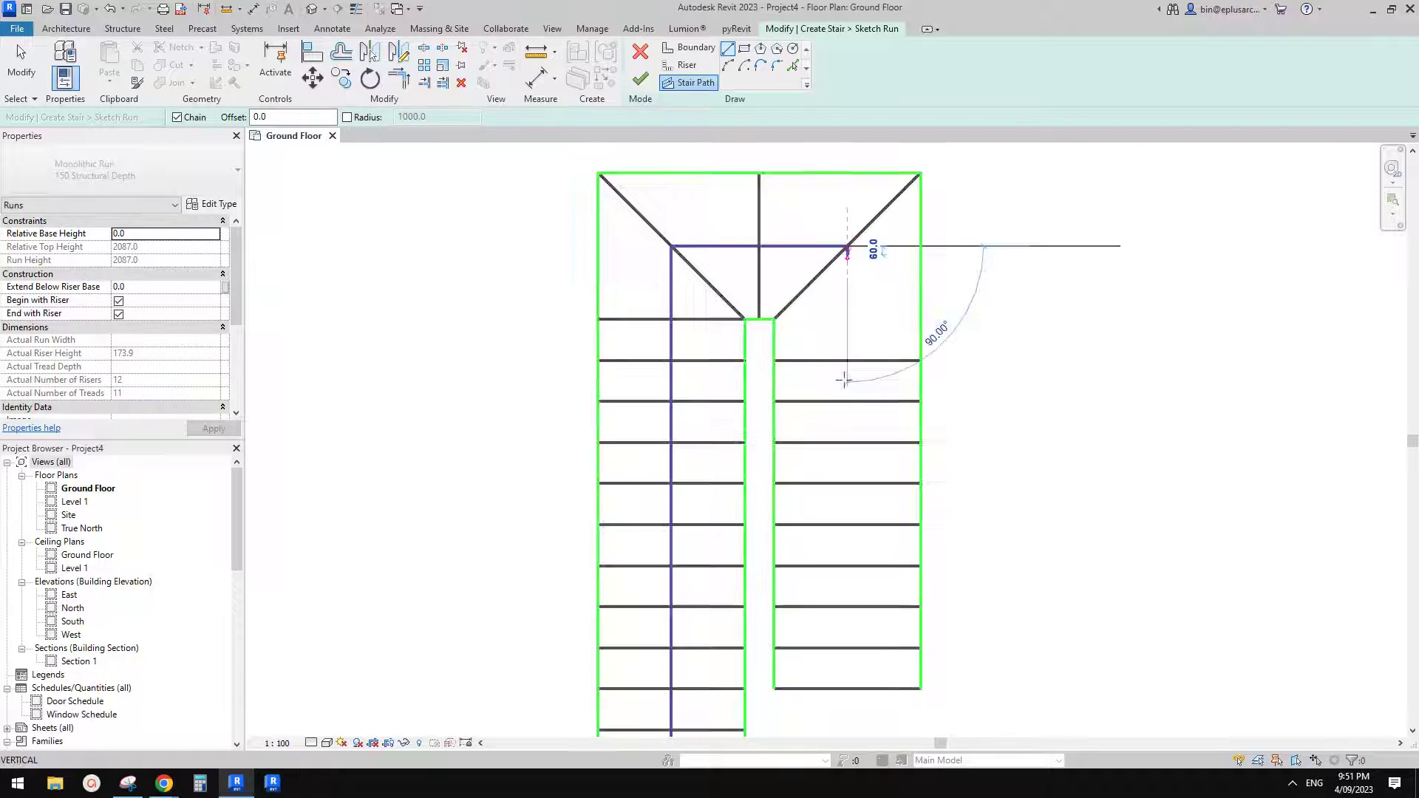
{"action": "left_click", "coordinate": [847, 689]}
{"action": "scroll", "coordinate": [874, 529], "scroll_direction": "down", "scroll_amount": 1}
{"action": "key", "text": "Escape"}
{"action": "key", "text": "Escape"}
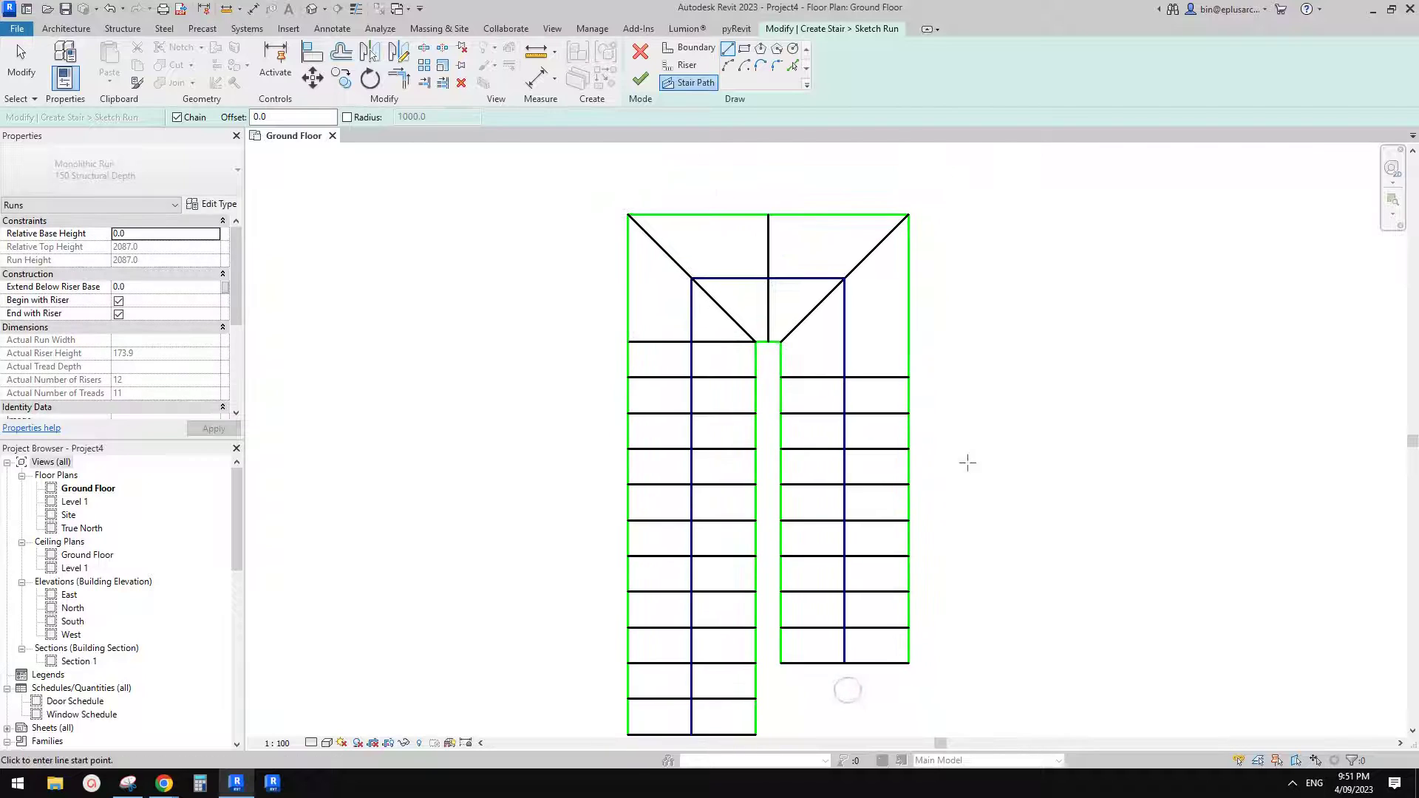
{"action": "left_click", "coordinate": [642, 86]}
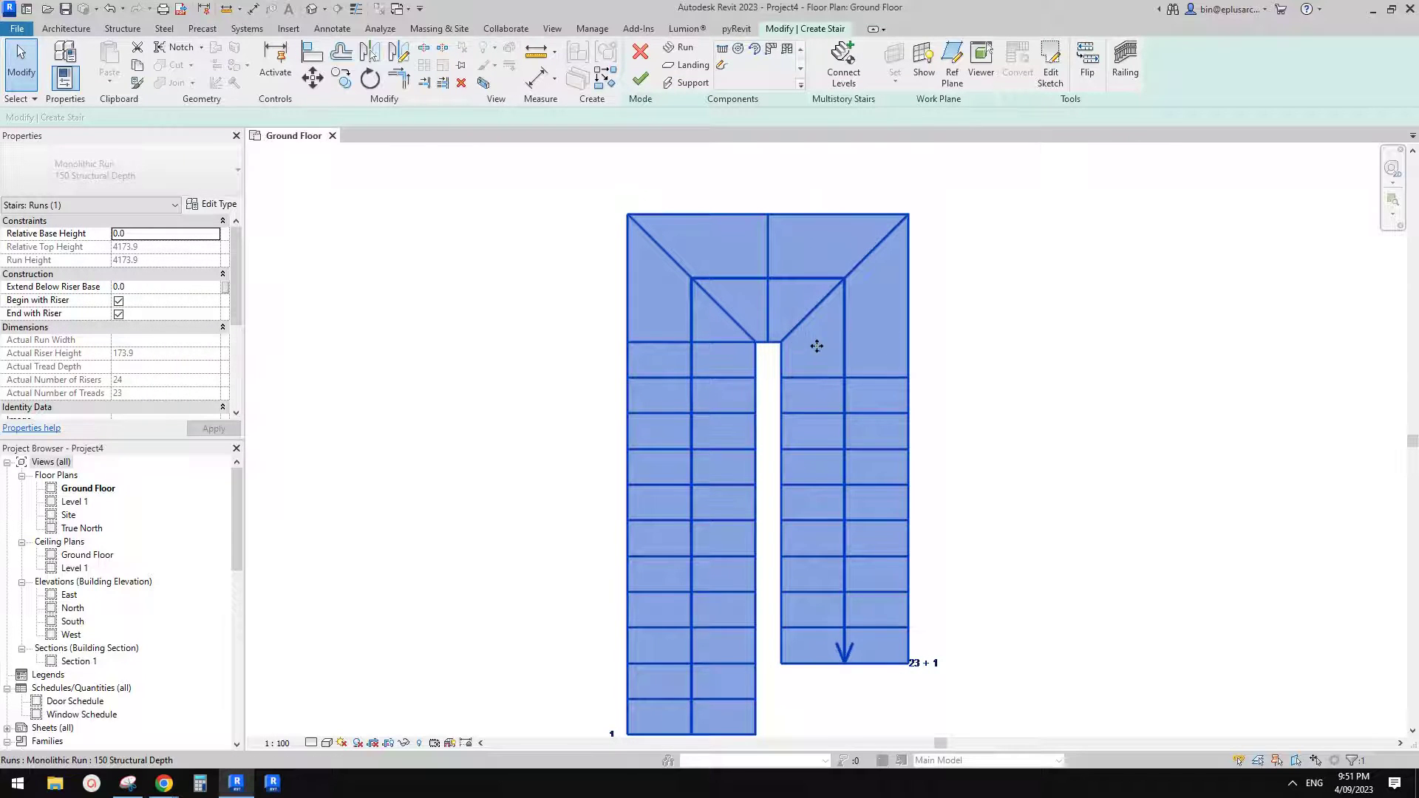
- Reopen the run sketch and try copying the return flight's uppermost straight riser up to the inner corner of the turn
{"action": "key", "text": "Escape"}
{"action": "middle_click_drag", "start_coordinate": [815, 347], "coordinate": [789, 294]}
{"action": "left_click", "coordinate": [847, 276]}
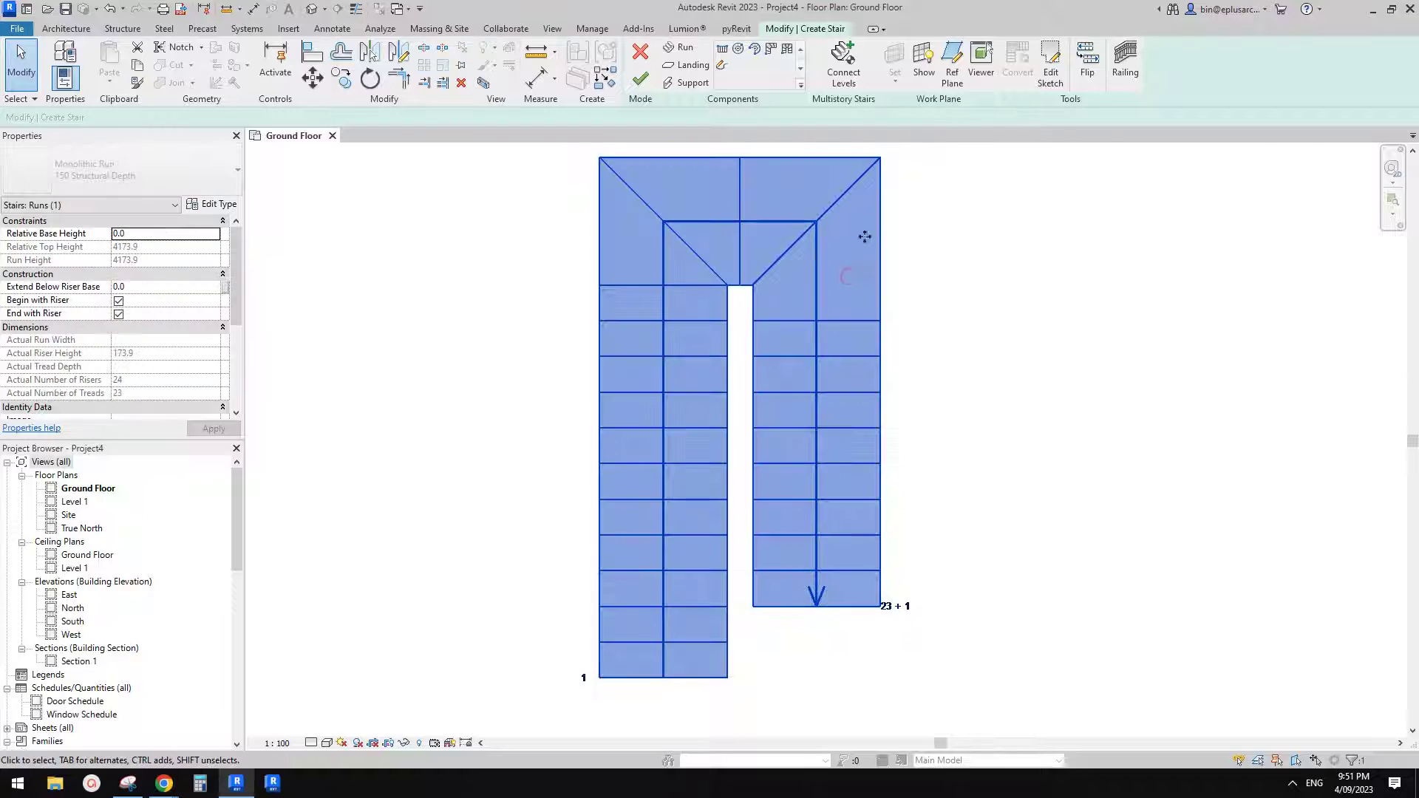
{"action": "left_click", "coordinate": [1050, 67]}
{"action": "key", "text": "c"}
{"action": "key", "text": "o"}
{"action": "left_click", "coordinate": [754, 320]}
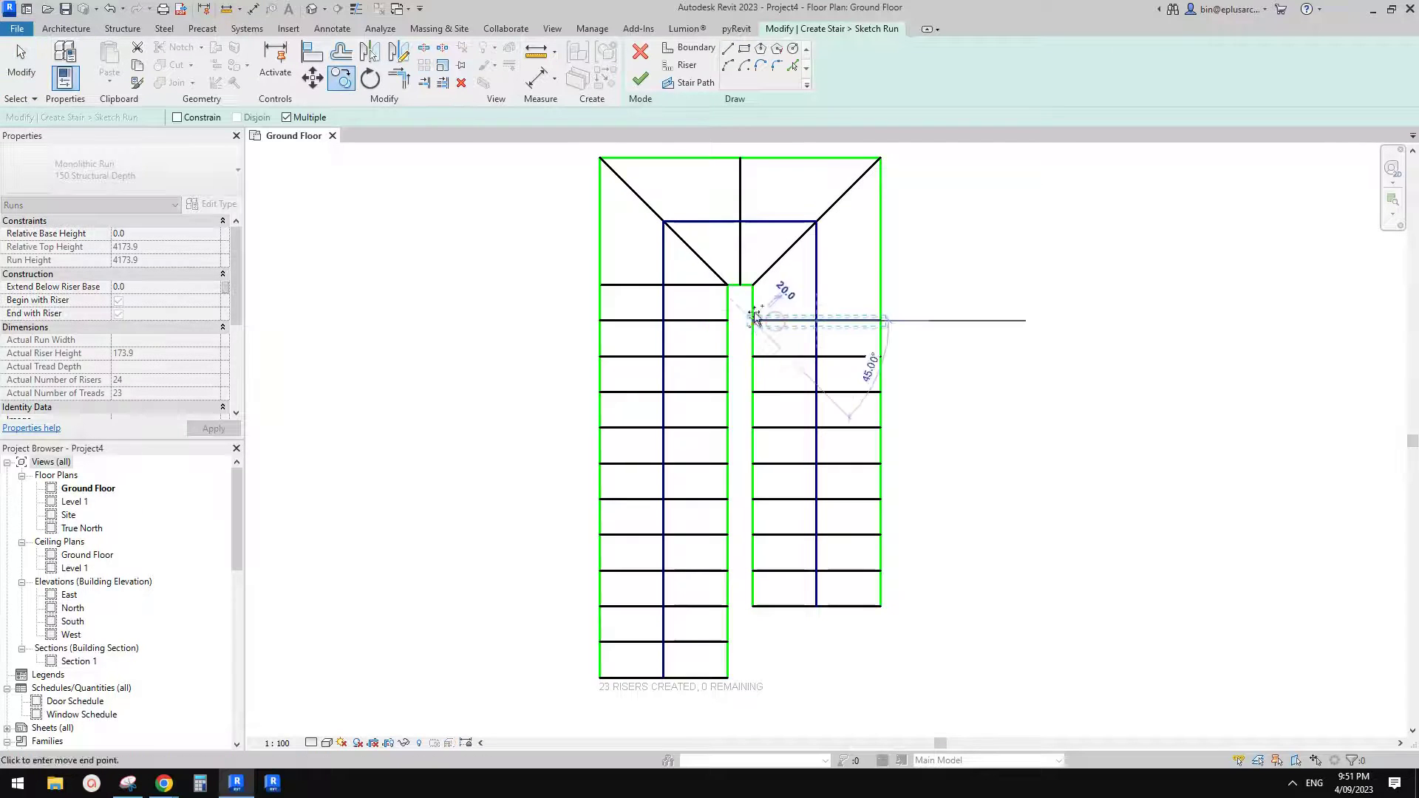
{"action": "left_click", "coordinate": [753, 285]}
{"action": "left_click", "coordinate": [858, 646]}
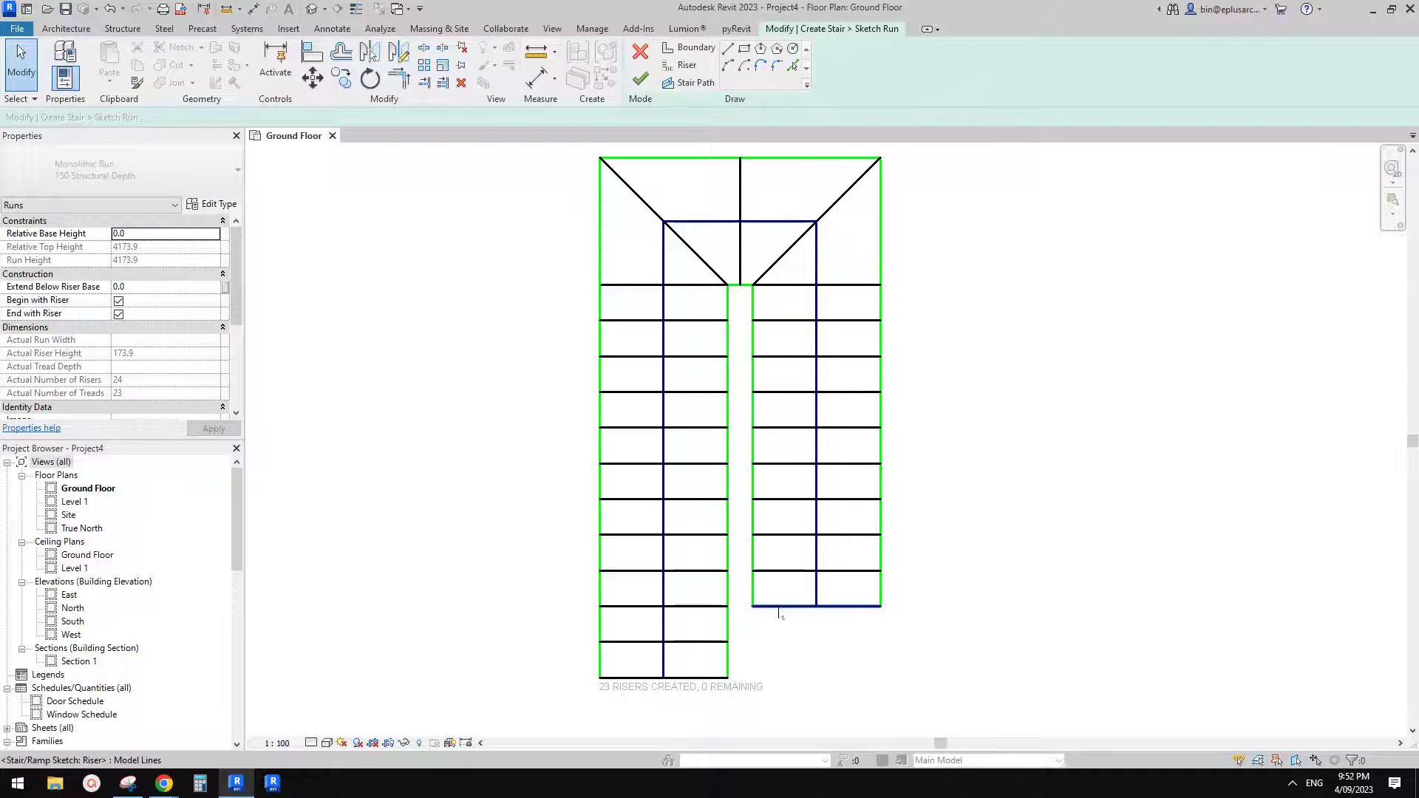
{"action": "left_click", "coordinate": [785, 286]}
{"action": "left_click", "coordinate": [854, 307]}
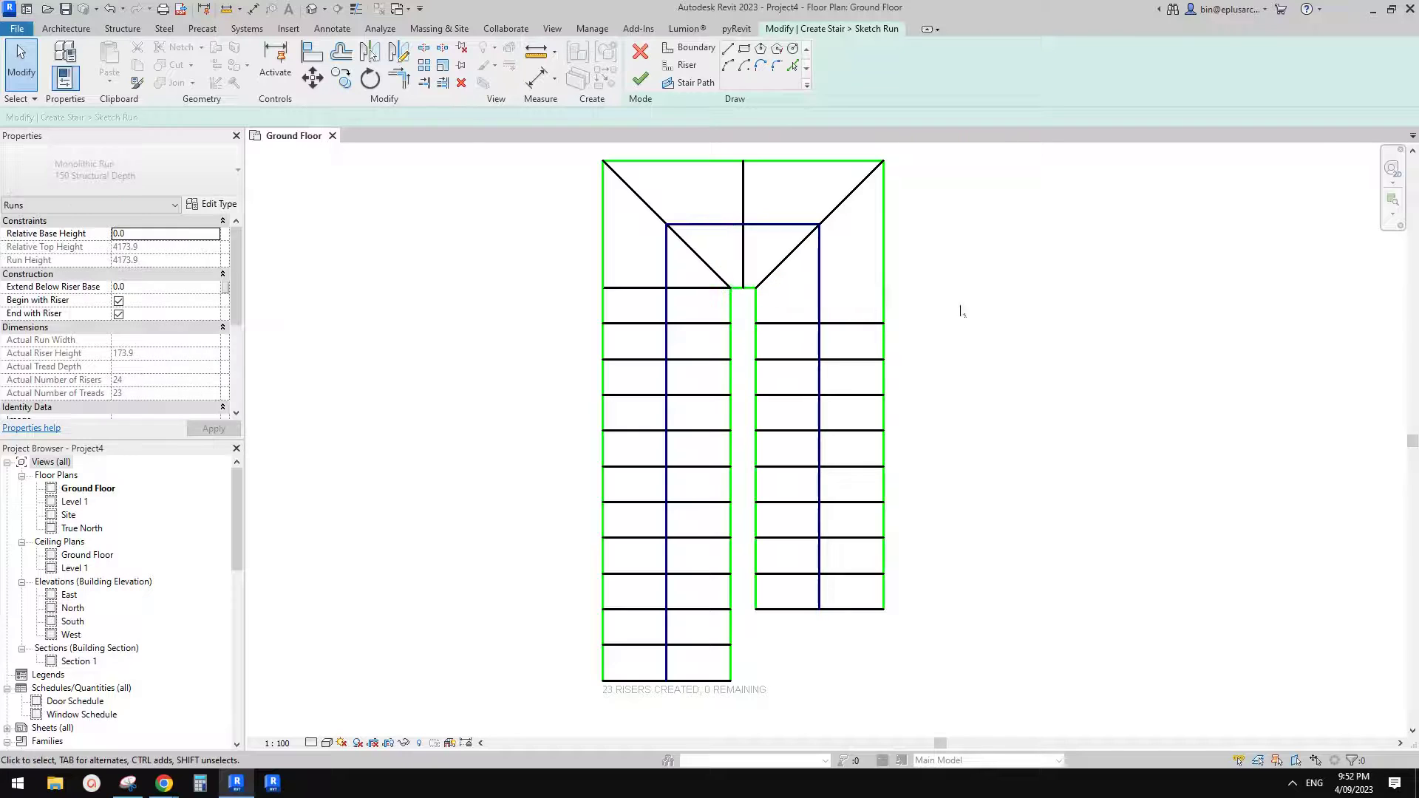
{"action": "left_click", "coordinate": [657, 85]}
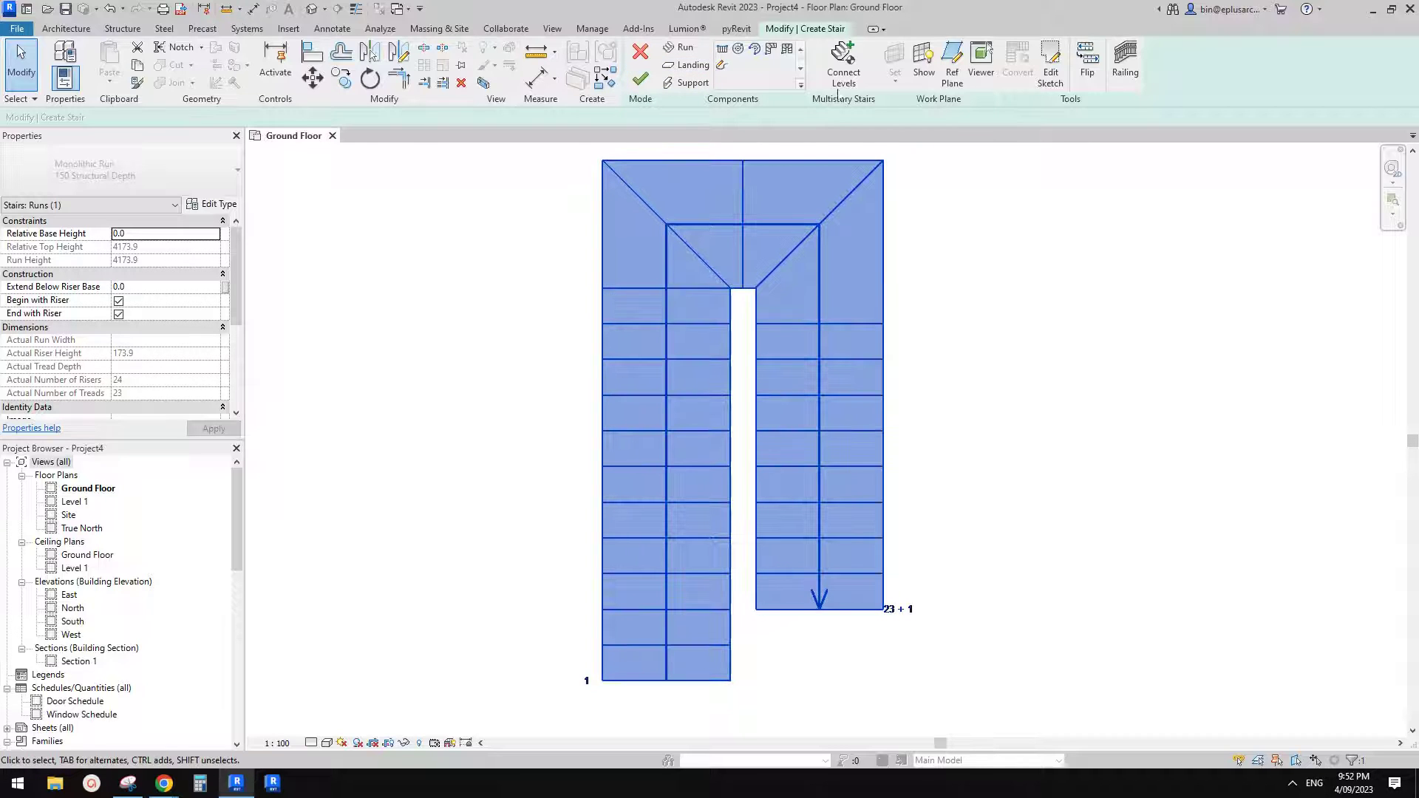
- Copy the return flight's uppermost straight riser up to the inner corner of the turn in the run sketch and finish the sketch
{"action": "left_click", "coordinate": [1057, 72]}
{"action": "left_click", "coordinate": [789, 325]}
{"action": "key", "text": "c"}
{"action": "key", "text": "o"}
{"action": "left_click", "coordinate": [757, 324]}
{"action": "key", "text": "Escape"}
{"action": "key", "text": "Escape"}
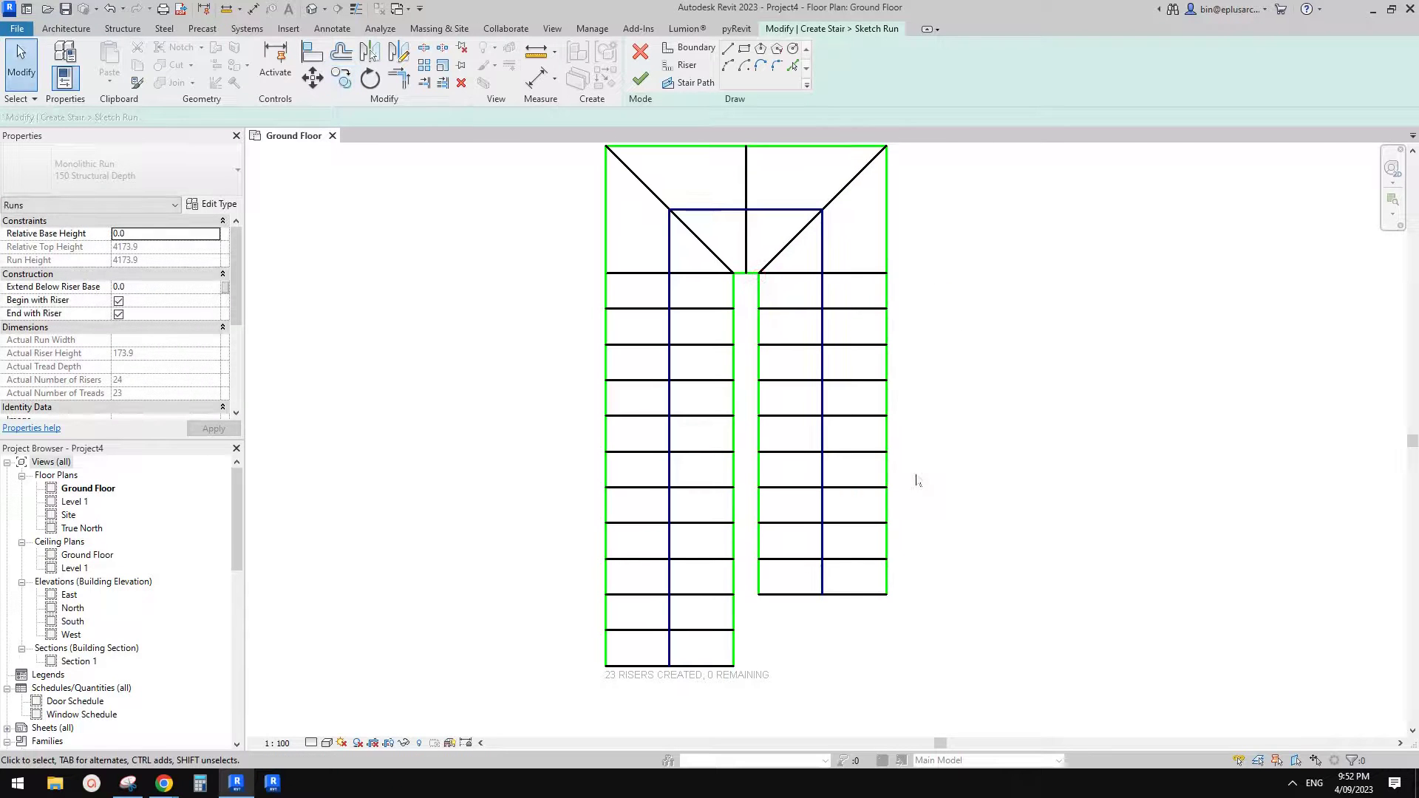
{"action": "left_click", "coordinate": [640, 78]}
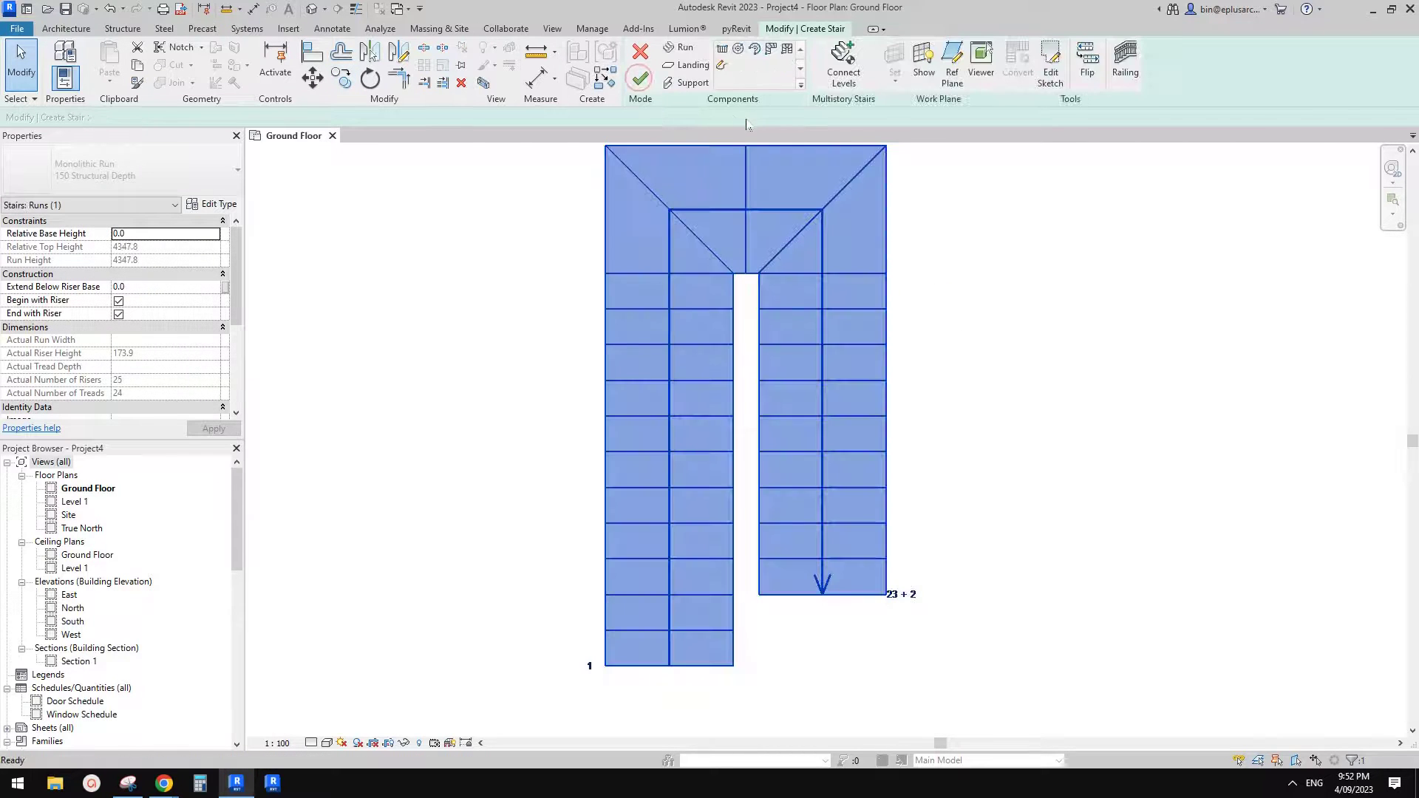
{"action": "left_click", "coordinate": [931, 598]}
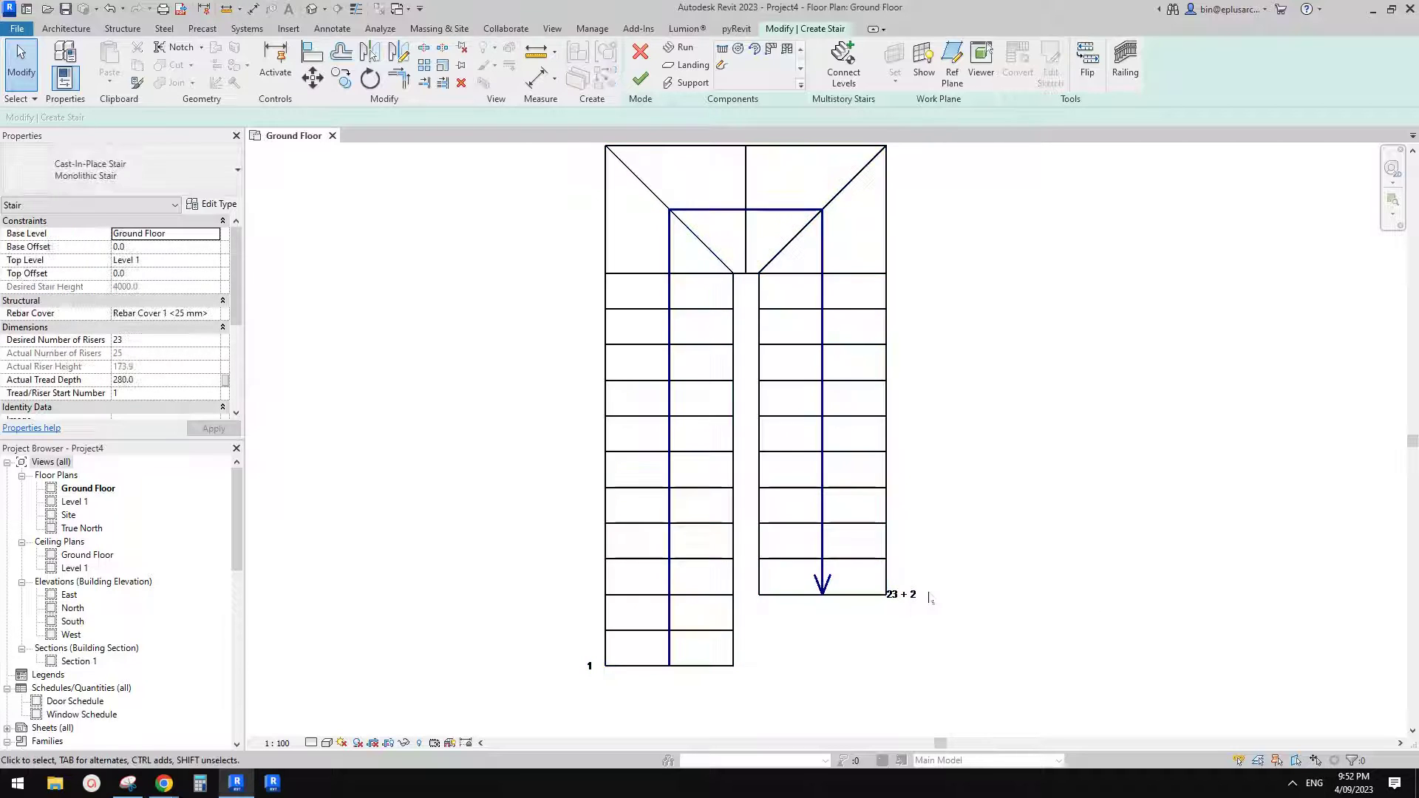
- Reopen the run sketch, delete the return flight's last two risers, and trim both boundaries to the remaining end riser
{"action": "left_click", "coordinate": [882, 568]}
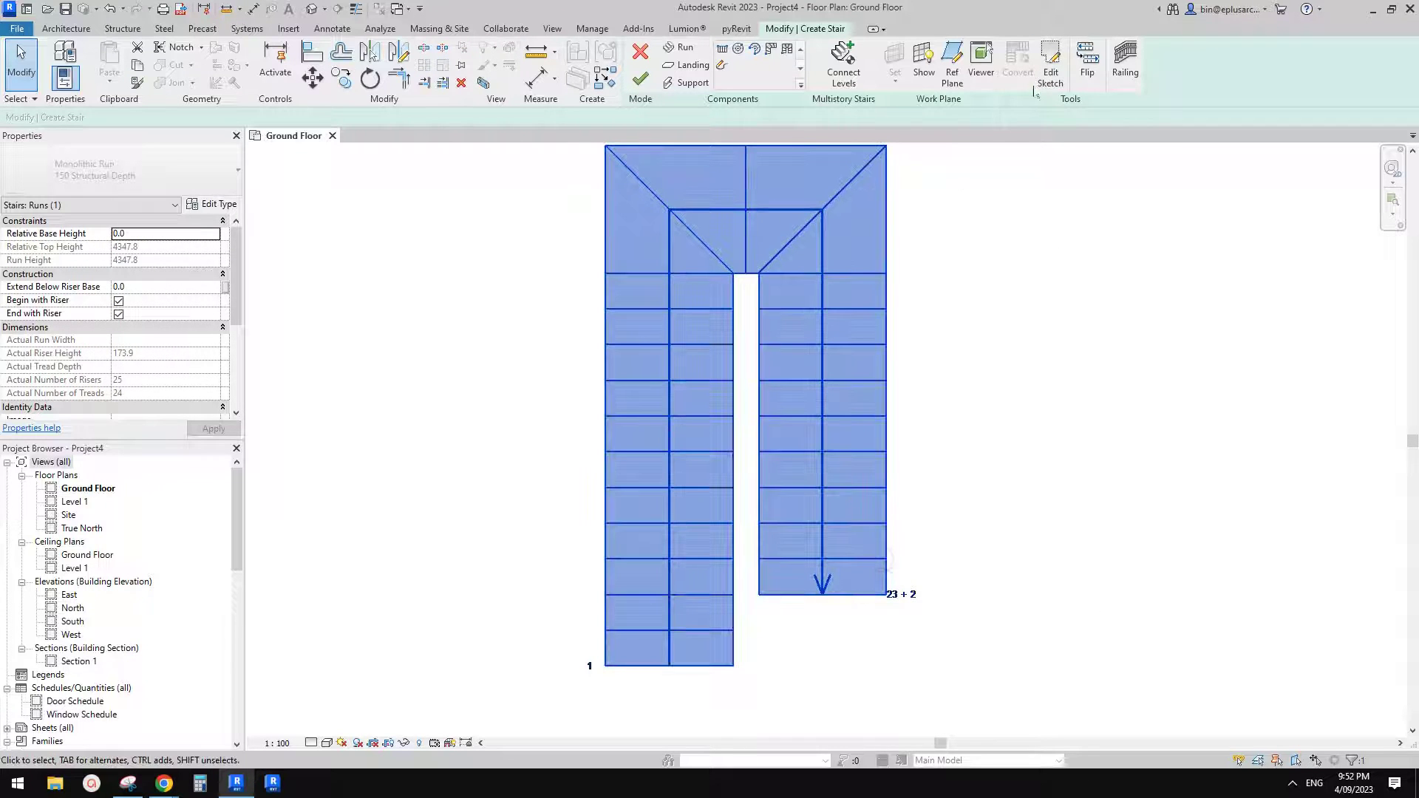
{"action": "left_click", "coordinate": [1051, 72]}
{"action": "left_click_drag", "start_coordinate": [862, 604], "coordinate": [850, 542]}
{"action": "key", "text": "Delete"}
{"action": "key", "text": "t"}
{"action": "key", "text": "r"}
{"action": "left_click", "coordinate": [868, 523]}
{"action": "left_click", "coordinate": [885, 512]}
{"action": "left_click", "coordinate": [821, 525]}
{"action": "left_click", "coordinate": [762, 512]}
{"action": "key", "text": "Escape"}
- Shorten the stair path to the return flight's new end riser and finish the run sketch
{"action": "left_click", "coordinate": [820, 560]}
{"action": "left_click_drag", "start_coordinate": [822, 594], "coordinate": [822, 523]}
{"action": "left_click", "coordinate": [1046, 484]}
{"action": "middle_click_drag", "start_coordinate": [1046, 484], "coordinate": [1043, 481]}
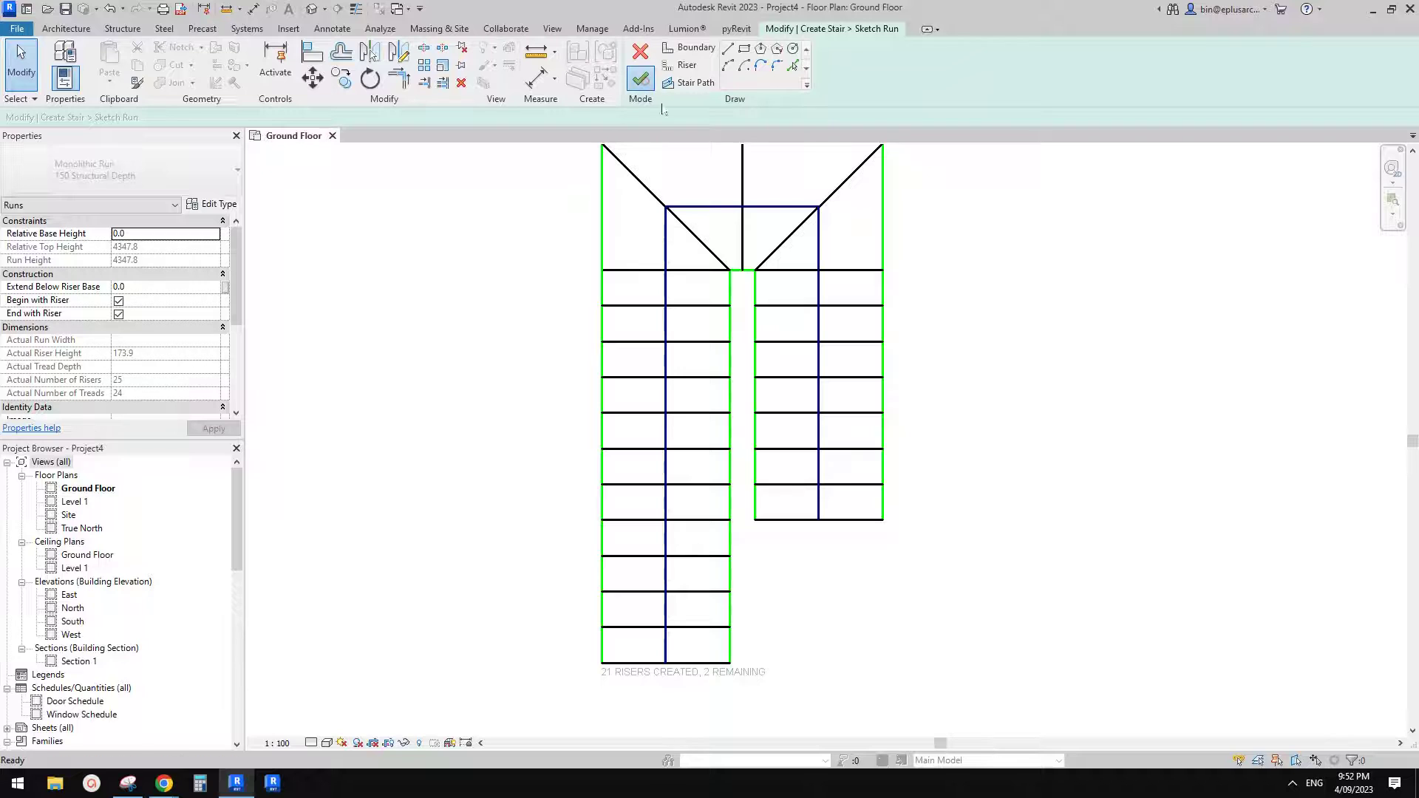
{"action": "left_click", "coordinate": [640, 79]}
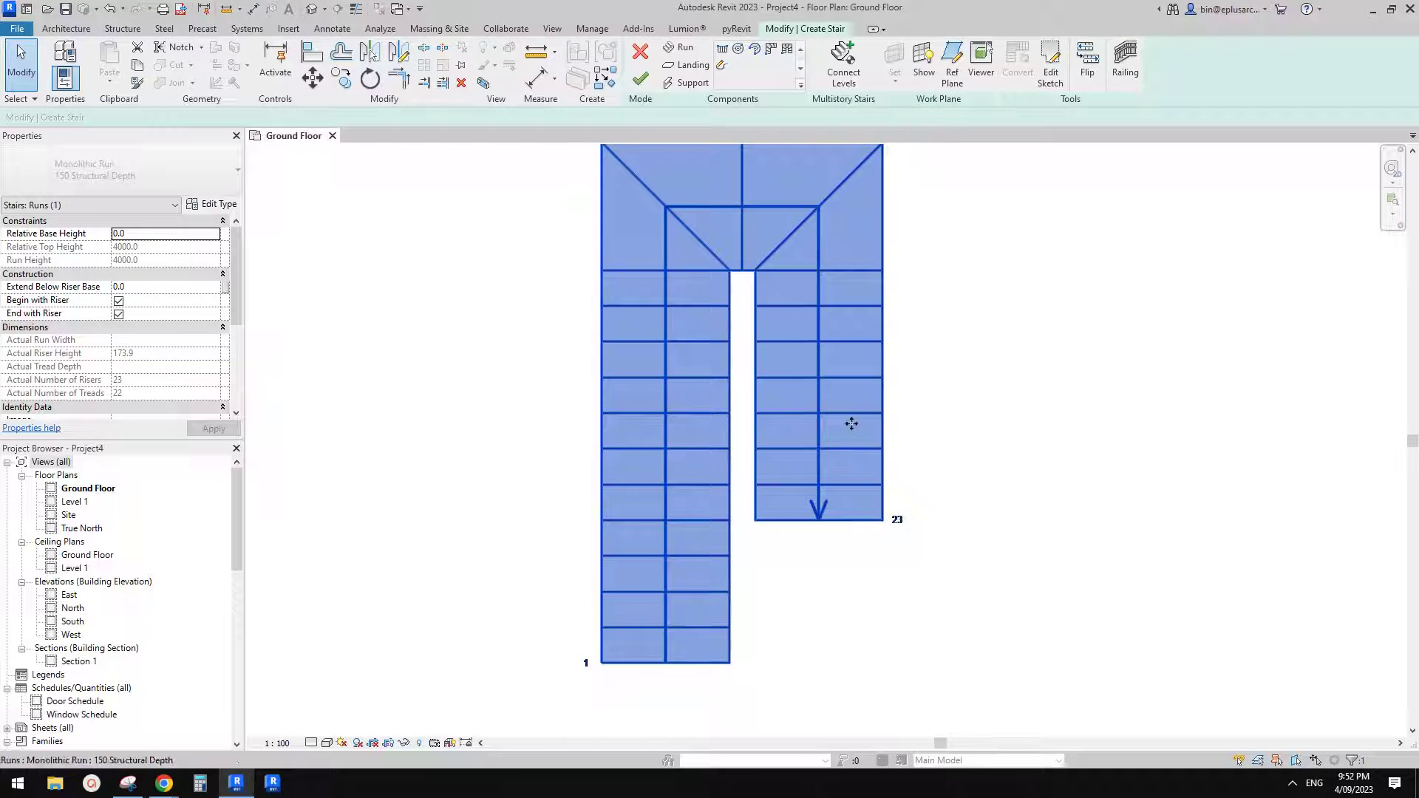
- Open the 3D view and examine the stair run's winder steps, underside and properties
{"action": "middle_click_drag", "start_coordinate": [850, 424], "coordinate": [845, 414]}
{"action": "key", "text": "Escape"}
{"action": "left_click", "coordinate": [314, 11]}
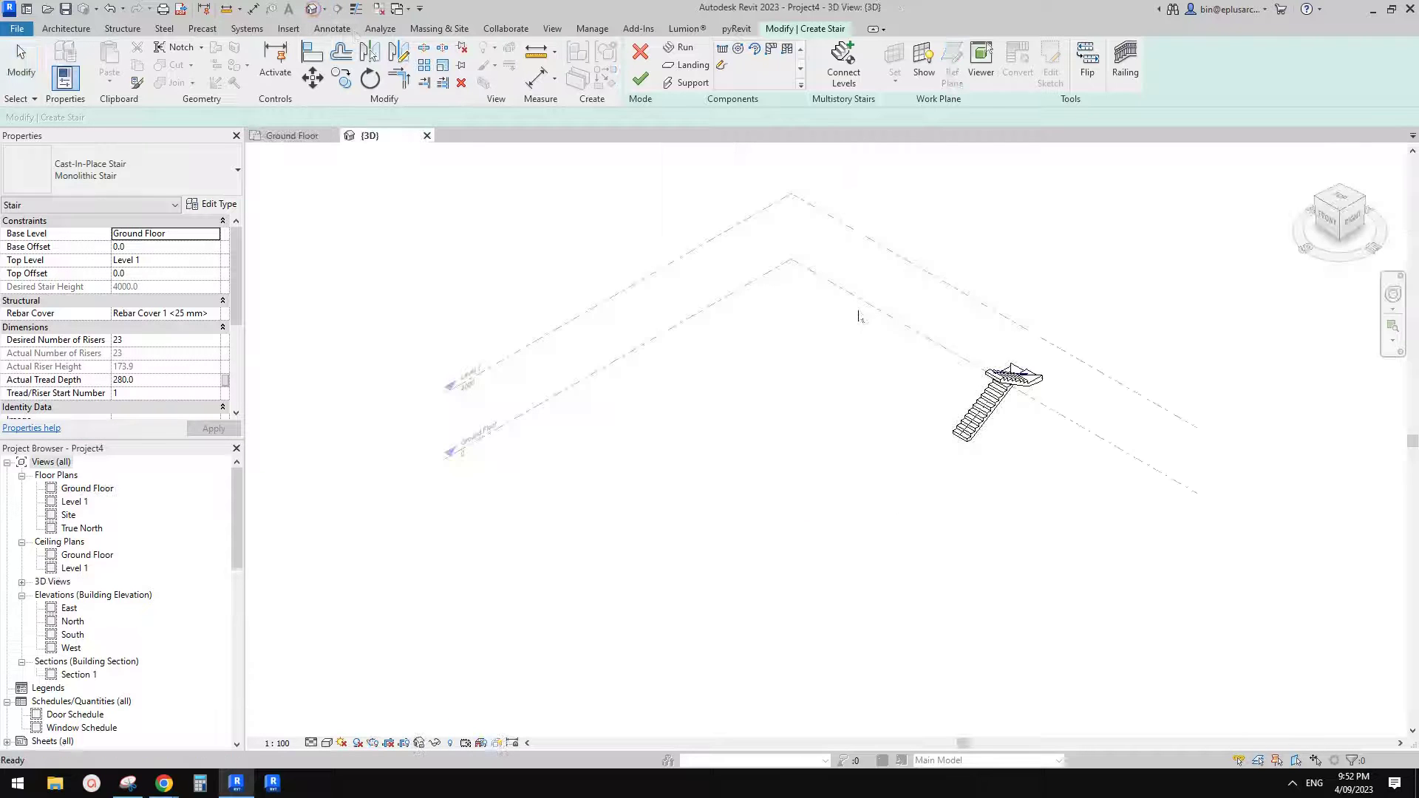
{"action": "middle_click_drag", "start_coordinate": [1039, 446], "coordinate": [1077, 447], "text": "shift"}
{"action": "scroll", "coordinate": [1077, 445], "scroll_direction": "up", "scroll_amount": 4}
{"action": "middle_click_drag", "start_coordinate": [1033, 510], "coordinate": [1071, 516], "text": "shift"}
{"action": "scroll", "coordinate": [735, 446], "scroll_direction": "up", "scroll_amount": 5}
{"action": "middle_click_drag", "start_coordinate": [735, 446], "coordinate": [257, 324], "text": "shift"}
{"action": "middle_click_drag", "start_coordinate": [872, 503], "coordinate": [852, 480], "text": "shift"}
{"action": "scroll", "coordinate": [828, 491], "scroll_direction": "down", "scroll_amount": 3}
{"action": "middle_click_drag", "start_coordinate": [777, 510], "coordinate": [650, 244], "text": "shift"}
{"action": "left_click", "coordinate": [957, 432]}
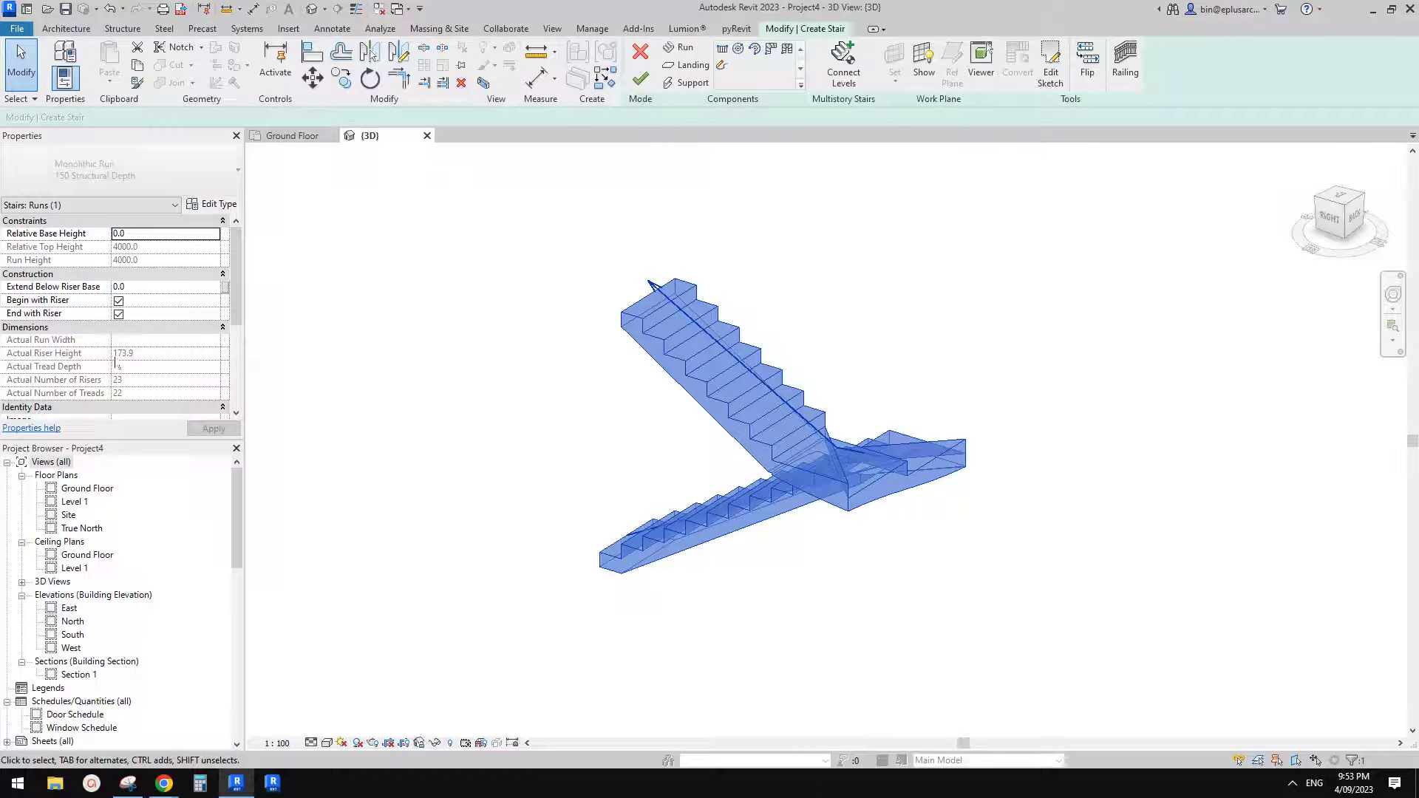
{"action": "middle_click_drag", "start_coordinate": [518, 436], "coordinate": [673, 559], "text": "shift"}
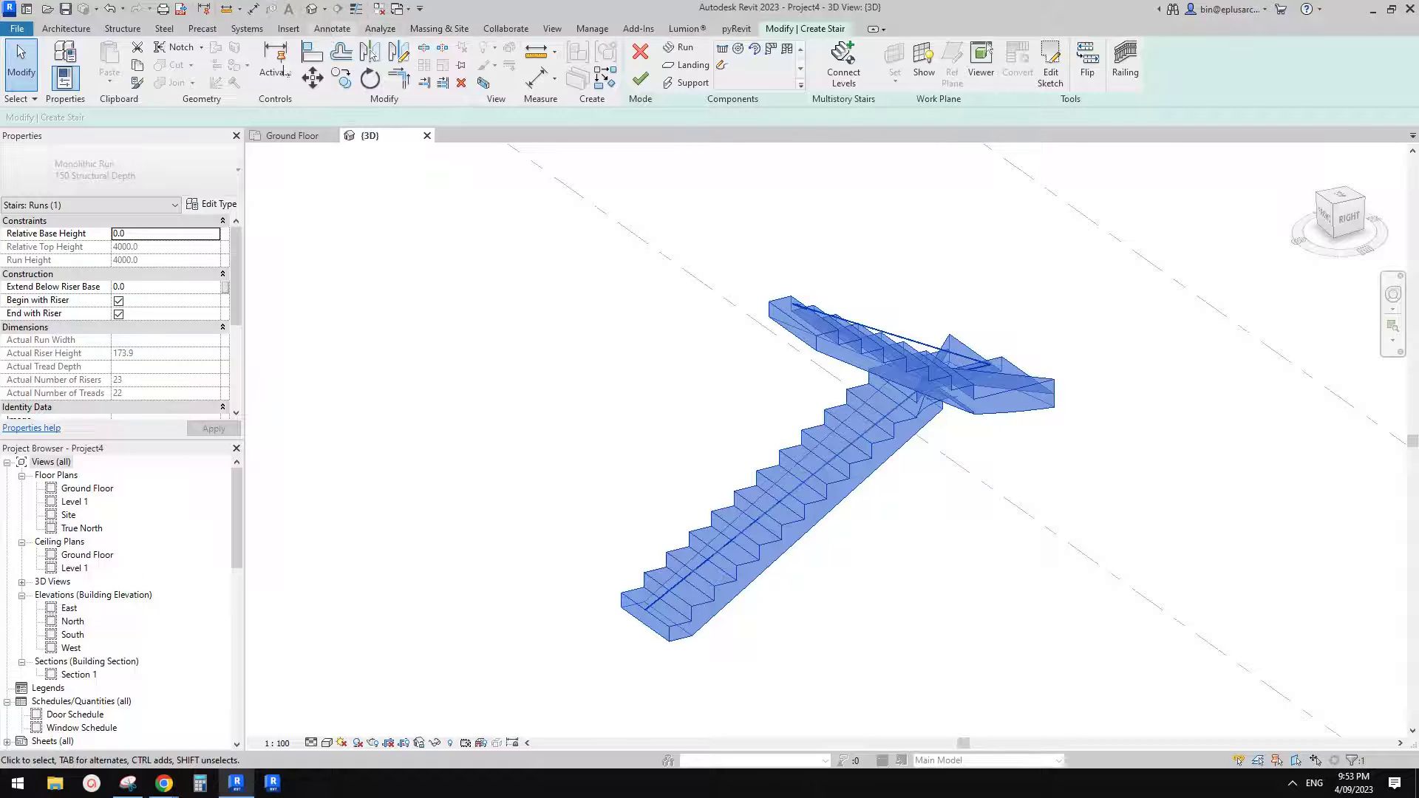
{"action": "left_click", "coordinate": [326, 29]}
{"action": "left_click", "coordinate": [810, 29]}
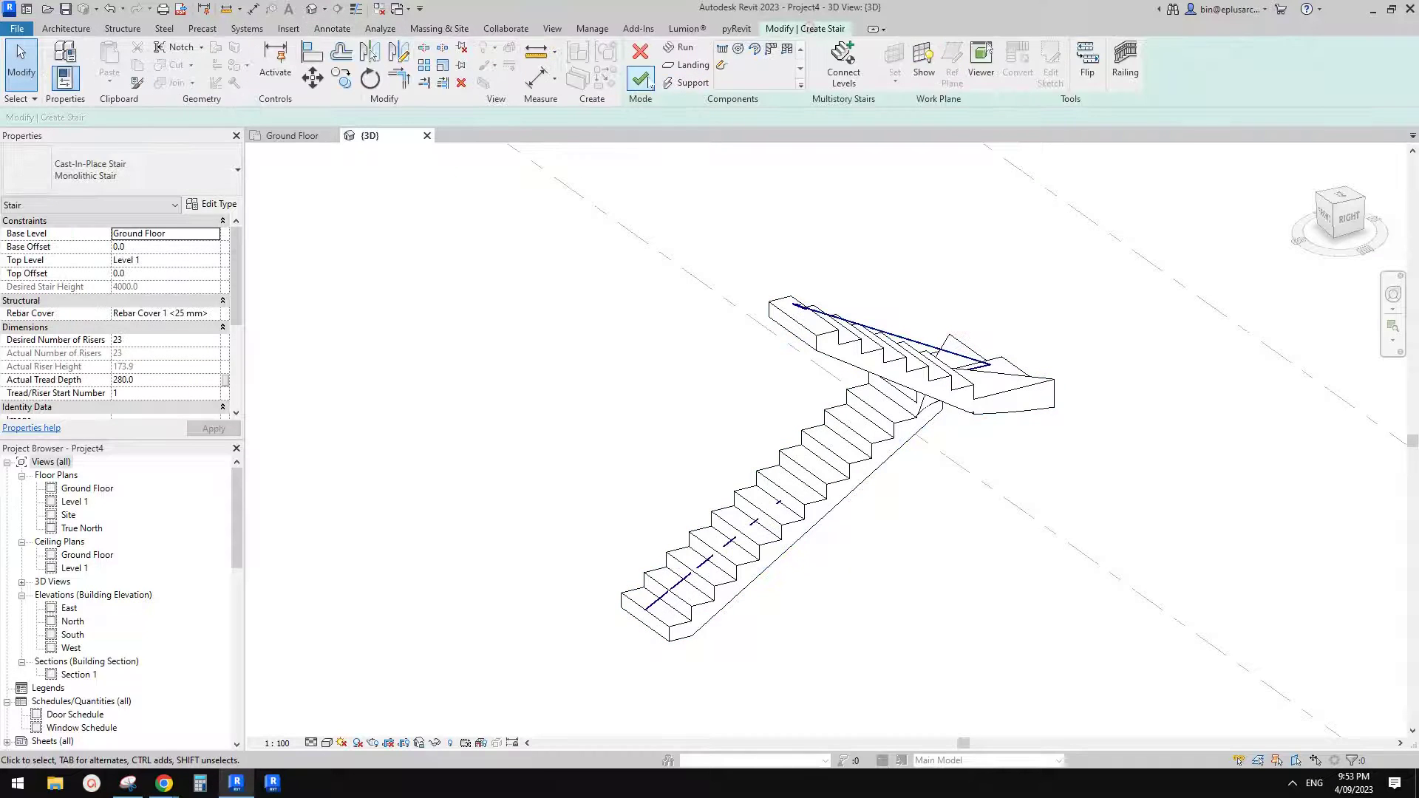
- Finish the stair and check the spot elevation at the first tread's edge in 3D
{"action": "left_click", "coordinate": [641, 79]}
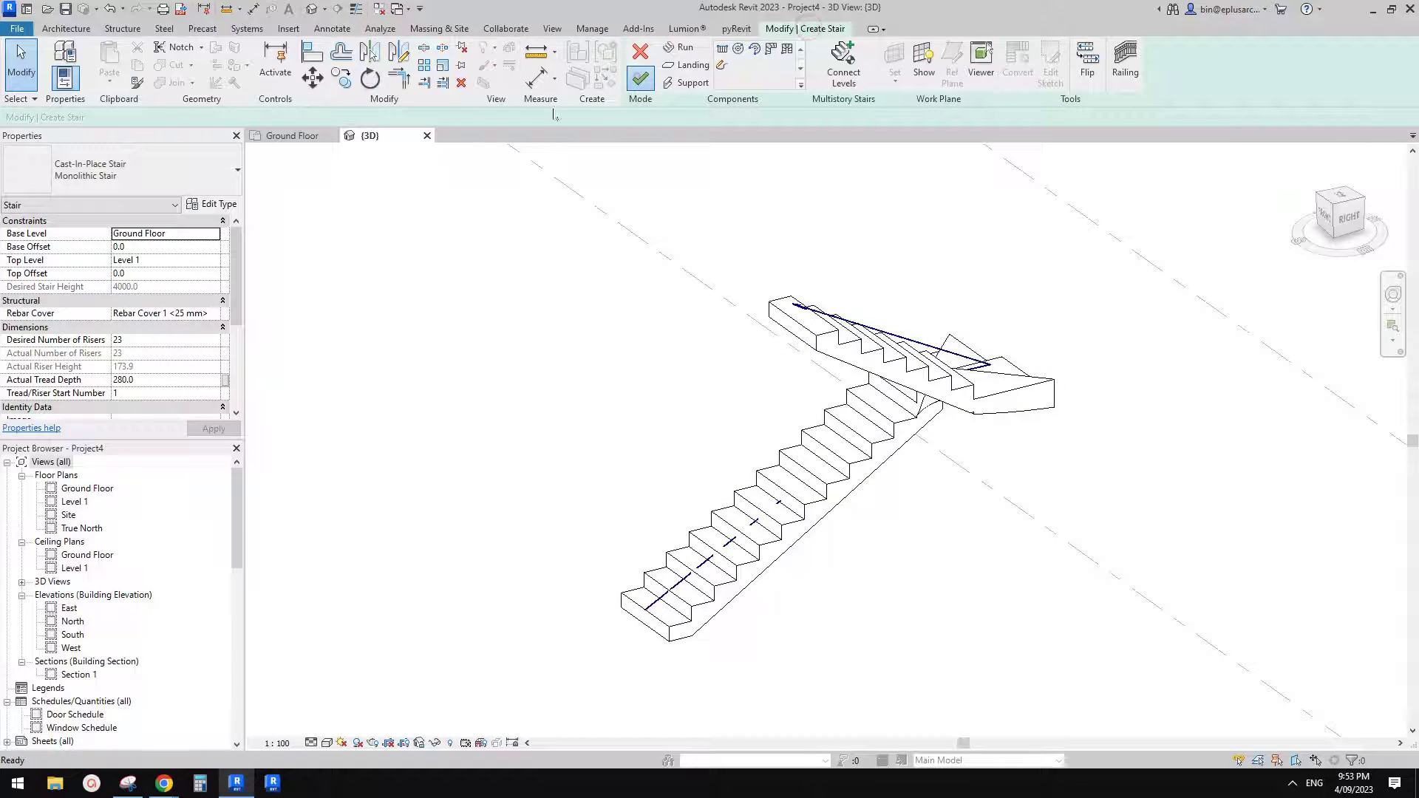
{"action": "left_click", "coordinate": [333, 32]}
{"action": "left_click", "coordinate": [278, 77]}
{"action": "left_click", "coordinate": [278, 76]}
{"action": "scroll", "coordinate": [648, 589], "scroll_direction": "up", "scroll_amount": 5}
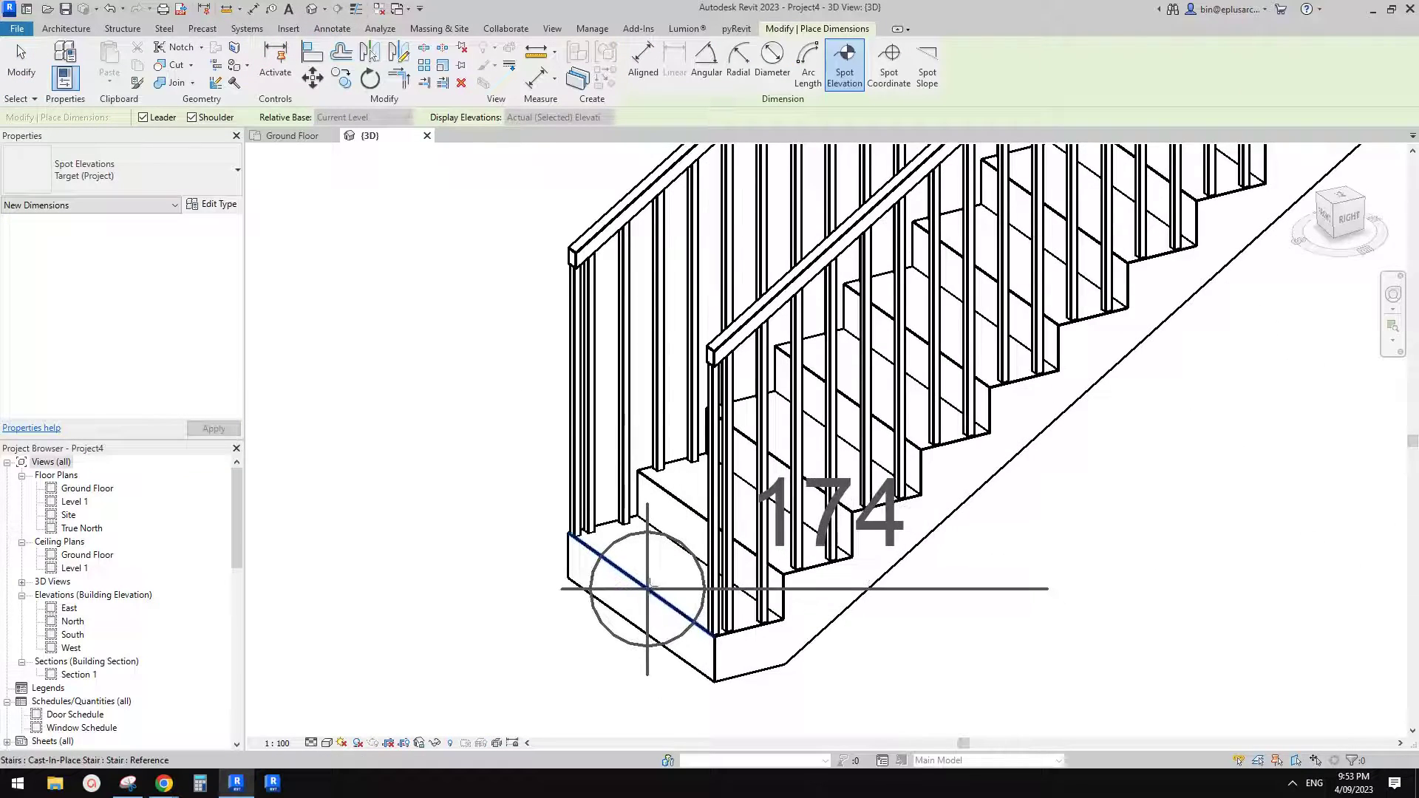
{"action": "scroll", "coordinate": [648, 589], "scroll_direction": "down", "scroll_amount": 6}
{"action": "key", "text": "Escape"}
{"action": "key", "text": "Escape"}
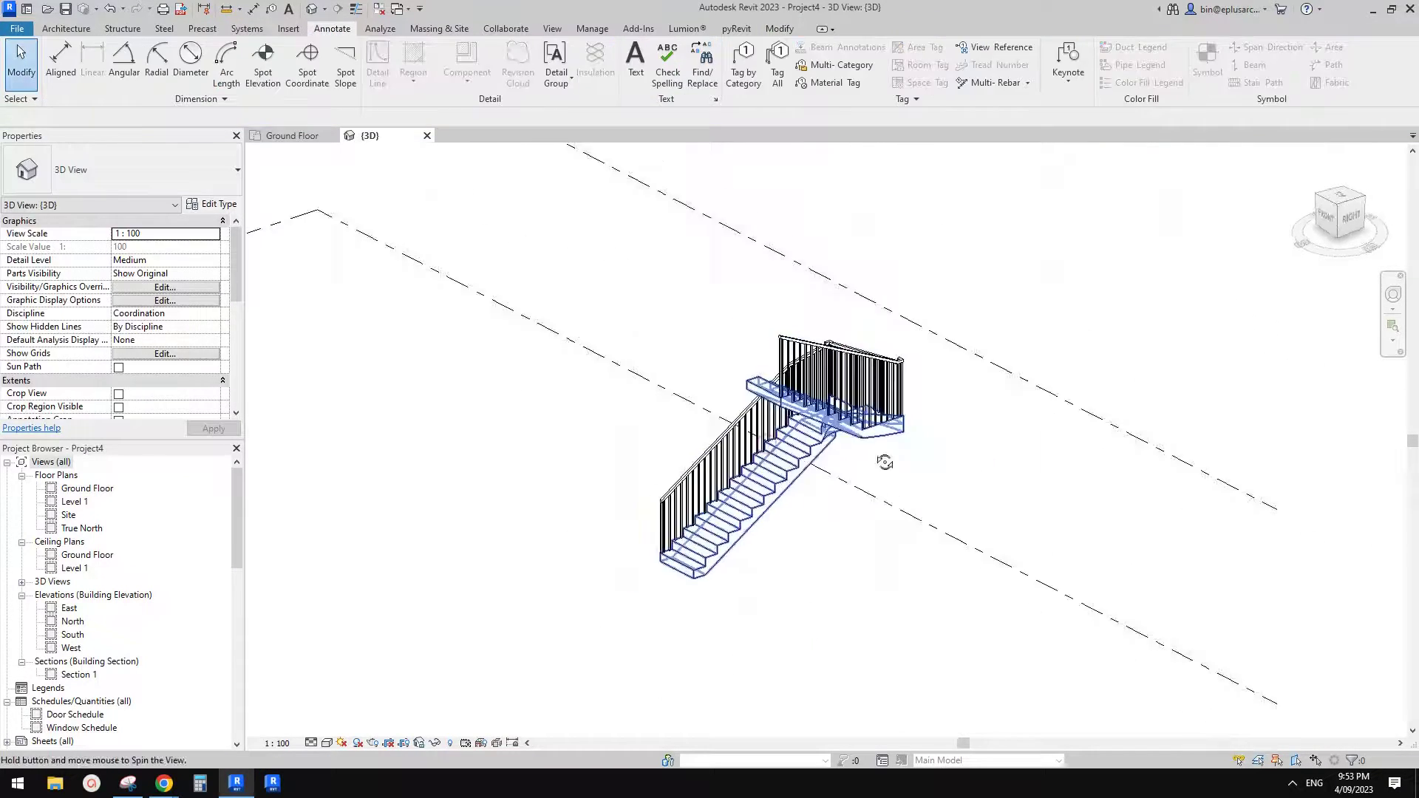
- Delete the stair's railings in the 3D view
{"action": "middle_click_drag", "start_coordinate": [885, 462], "coordinate": [933, 457], "text": "shift"}
{"action": "left_click", "coordinate": [856, 370]}
{"action": "key", "text": "Delete"}
- Compare the finished stair with the reference concrete stair images in the Youtube Video Ideas/Suggestion document in Chrome
{"action": "middle_click_drag", "start_coordinate": [879, 399], "coordinate": [584, 544], "text": "shift"}
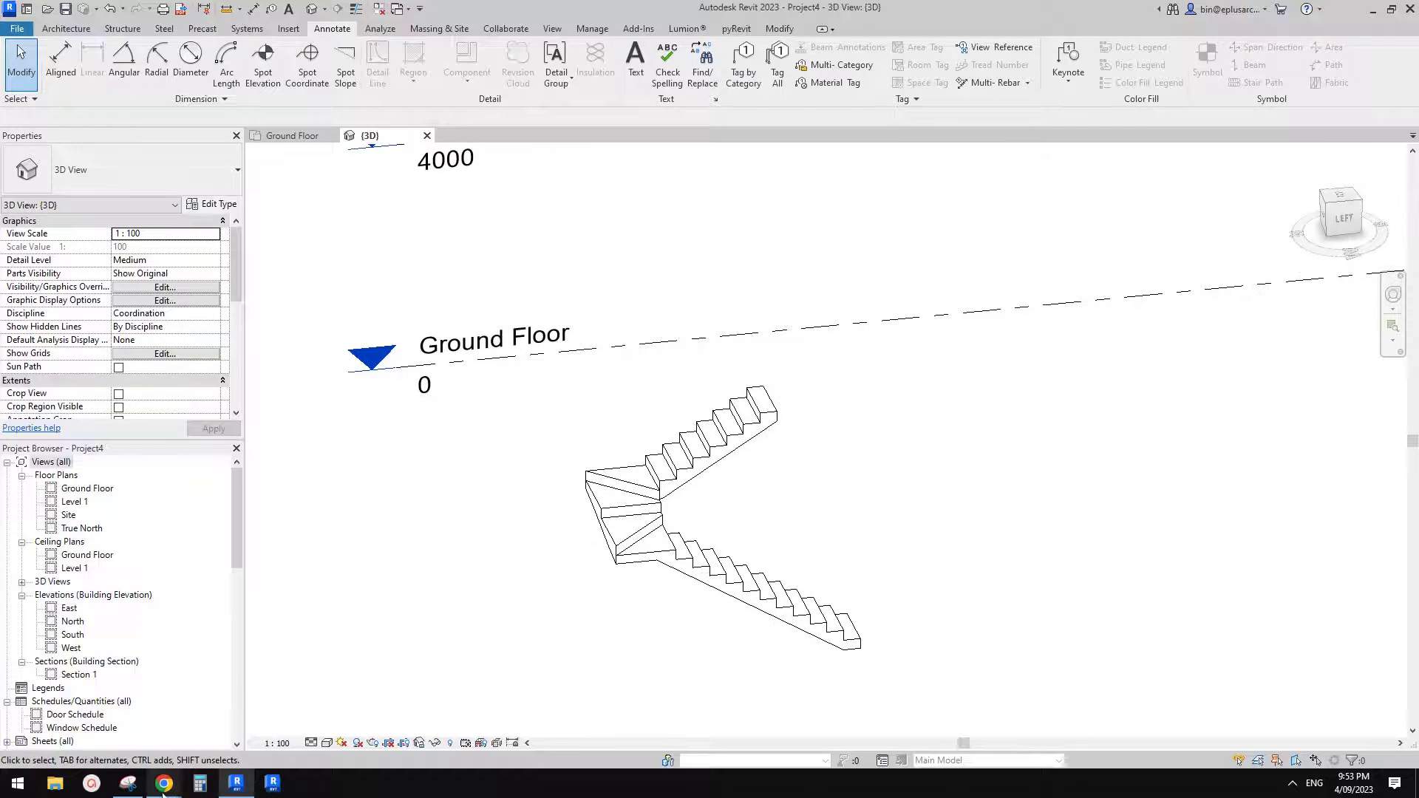
{"action": "mouse_move", "coordinate": [164, 783]}
{"action": "left_click", "coordinate": [252, 710]}
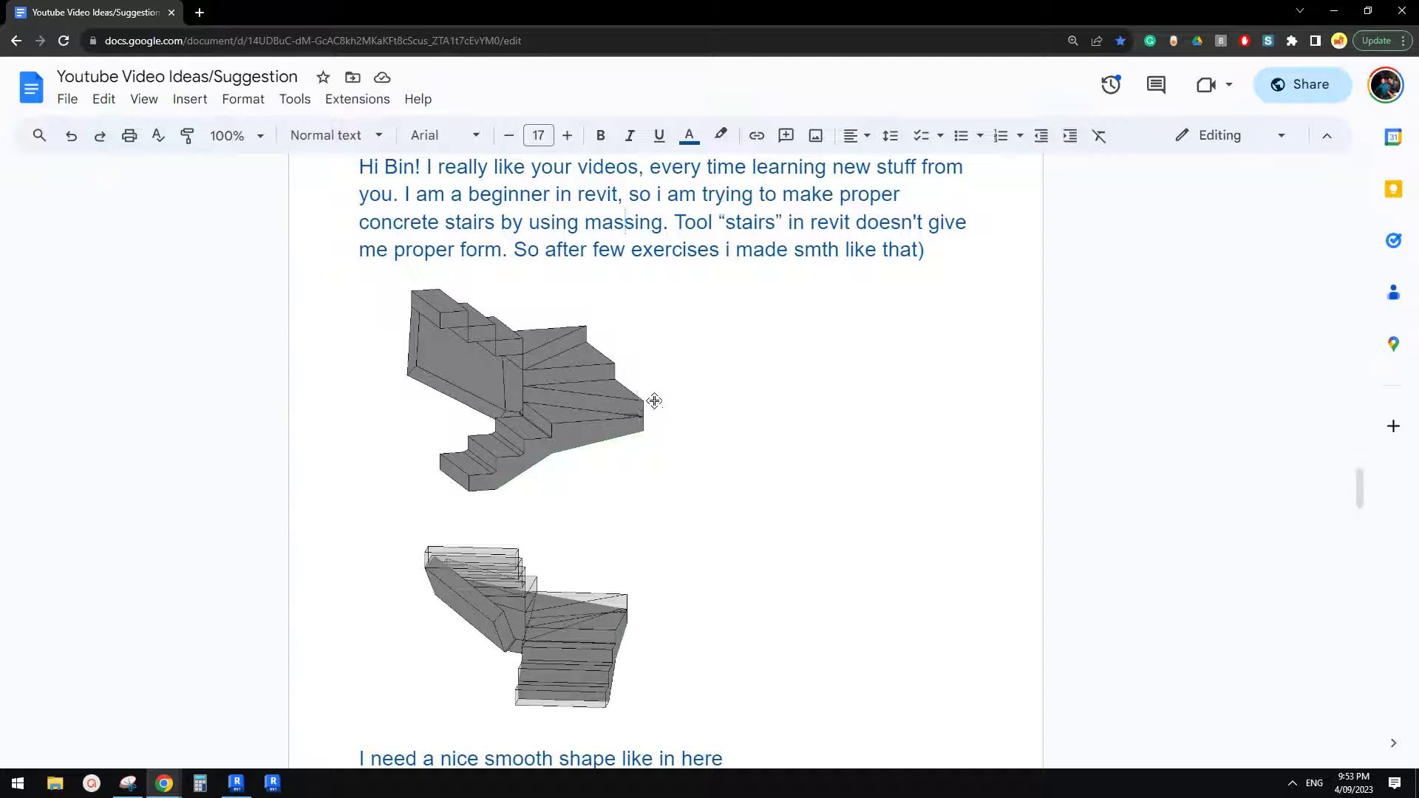
{"action": "left_click", "coordinate": [236, 782]}
{"action": "middle_click_drag", "start_coordinate": [567, 545], "coordinate": [937, 558], "text": "shift"}
{"action": "mouse_move", "coordinate": [164, 782]}
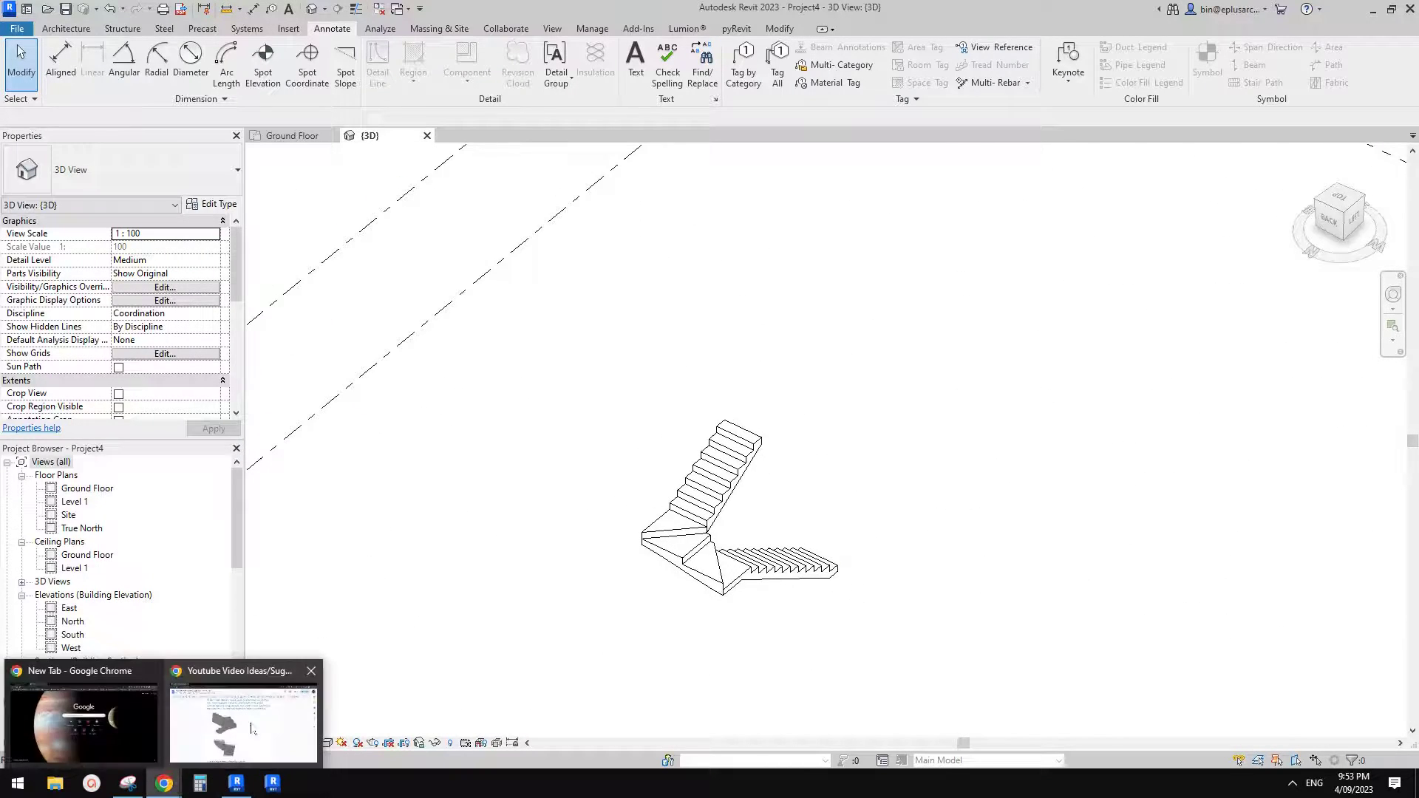
{"action": "left_click", "coordinate": [238, 732]}
{"action": "scroll", "coordinate": [731, 516], "scroll_direction": "down", "scroll_amount": 10}
{"action": "scroll", "coordinate": [734, 510], "scroll_direction": "up", "scroll_amount": 8}
{"action": "scroll", "coordinate": [704, 425], "scroll_direction": "up", "scroll_amount": 3}
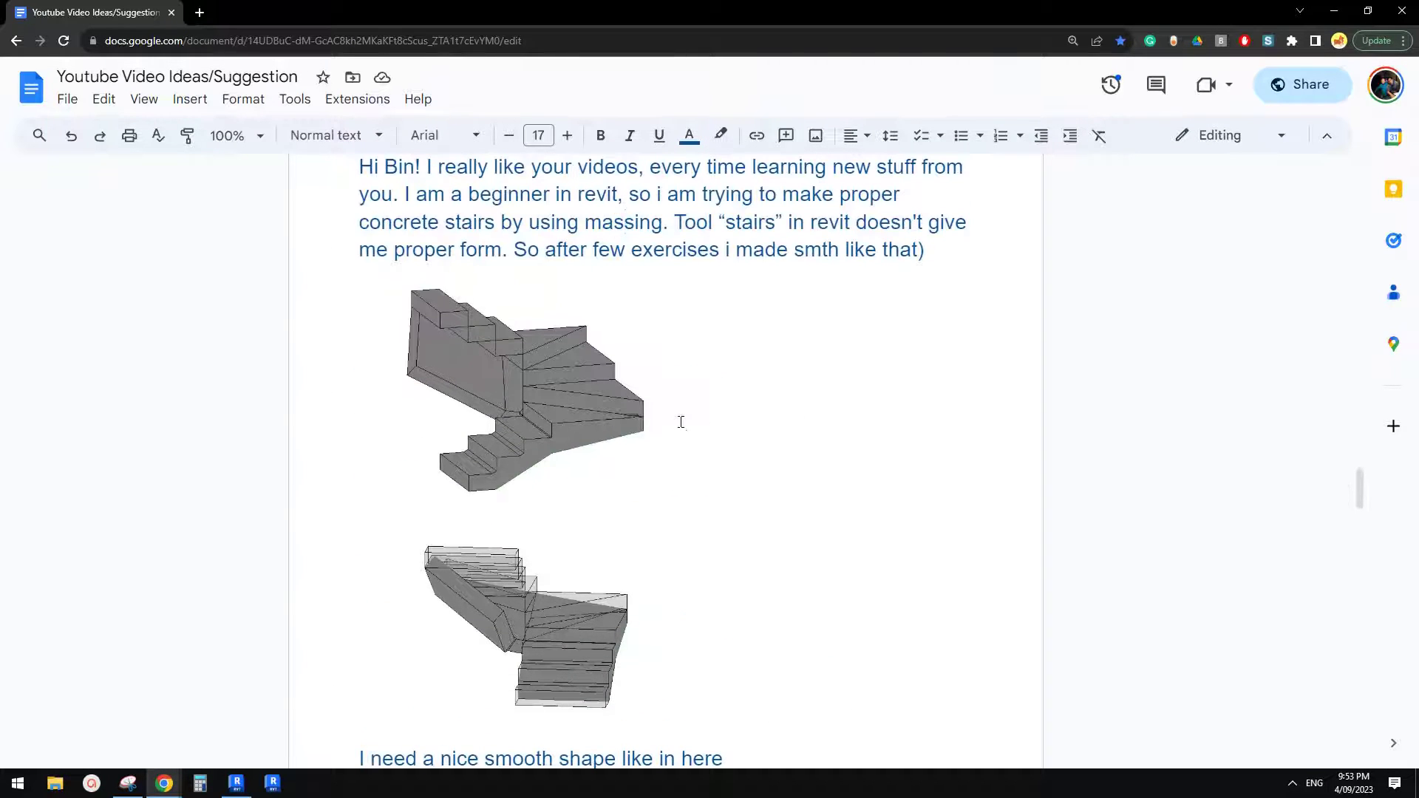
{"action": "scroll", "coordinate": [678, 419], "scroll_direction": "down", "scroll_amount": 1}
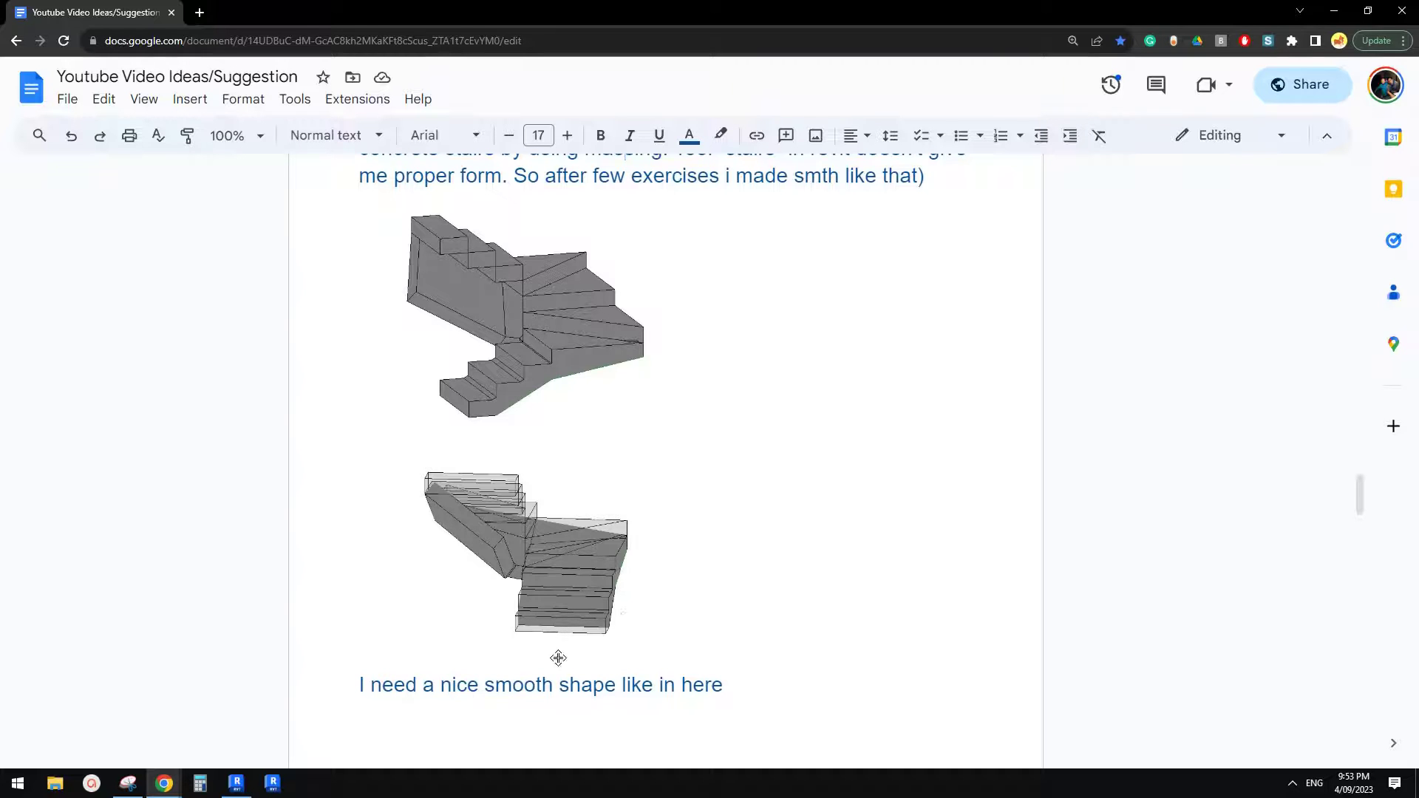
{"action": "scroll", "coordinate": [561, 592], "scroll_direction": "down", "scroll_amount": 2}
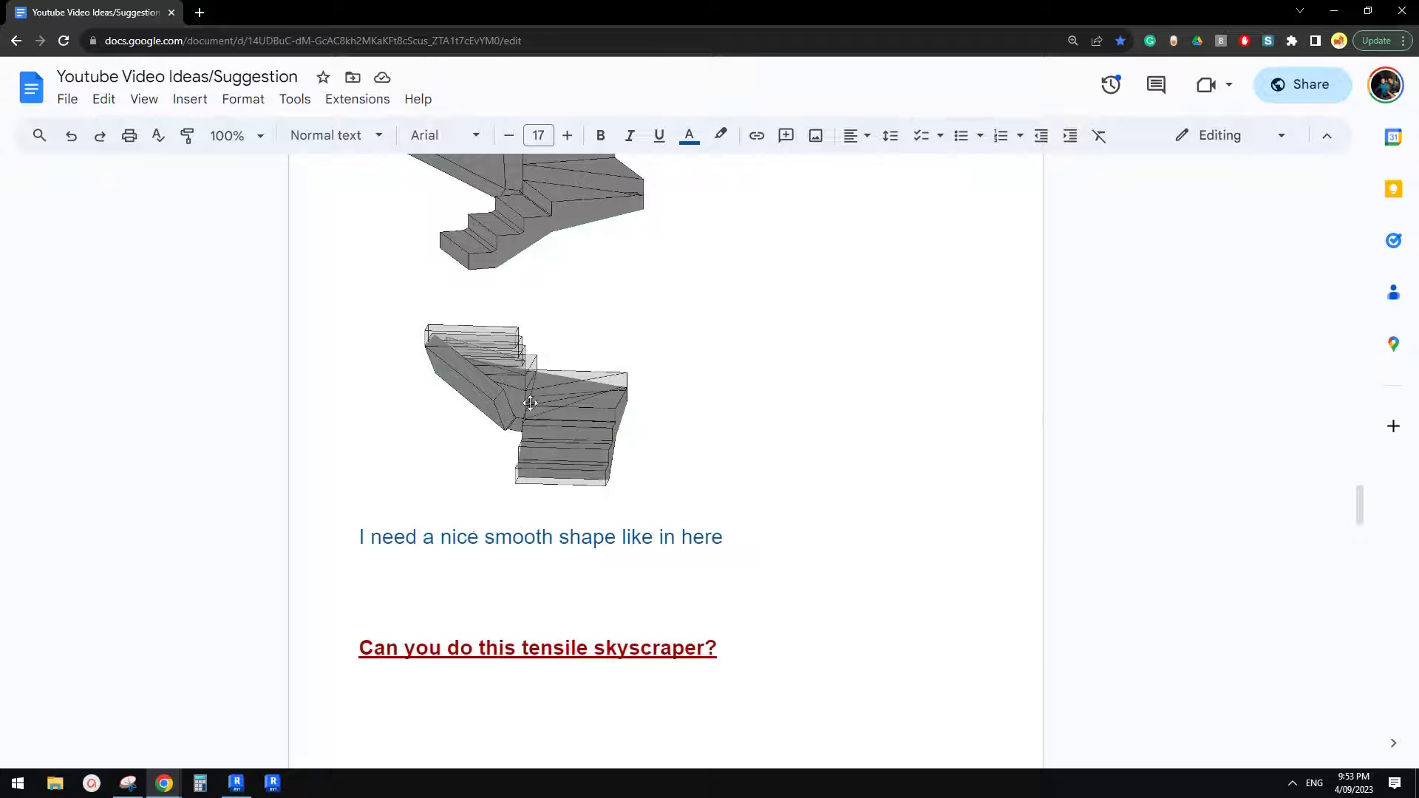
{"action": "scroll", "coordinate": [566, 514], "scroll_direction": "up", "scroll_amount": 3}
{"action": "scroll", "coordinate": [538, 561], "scroll_direction": "down", "scroll_amount": 2}
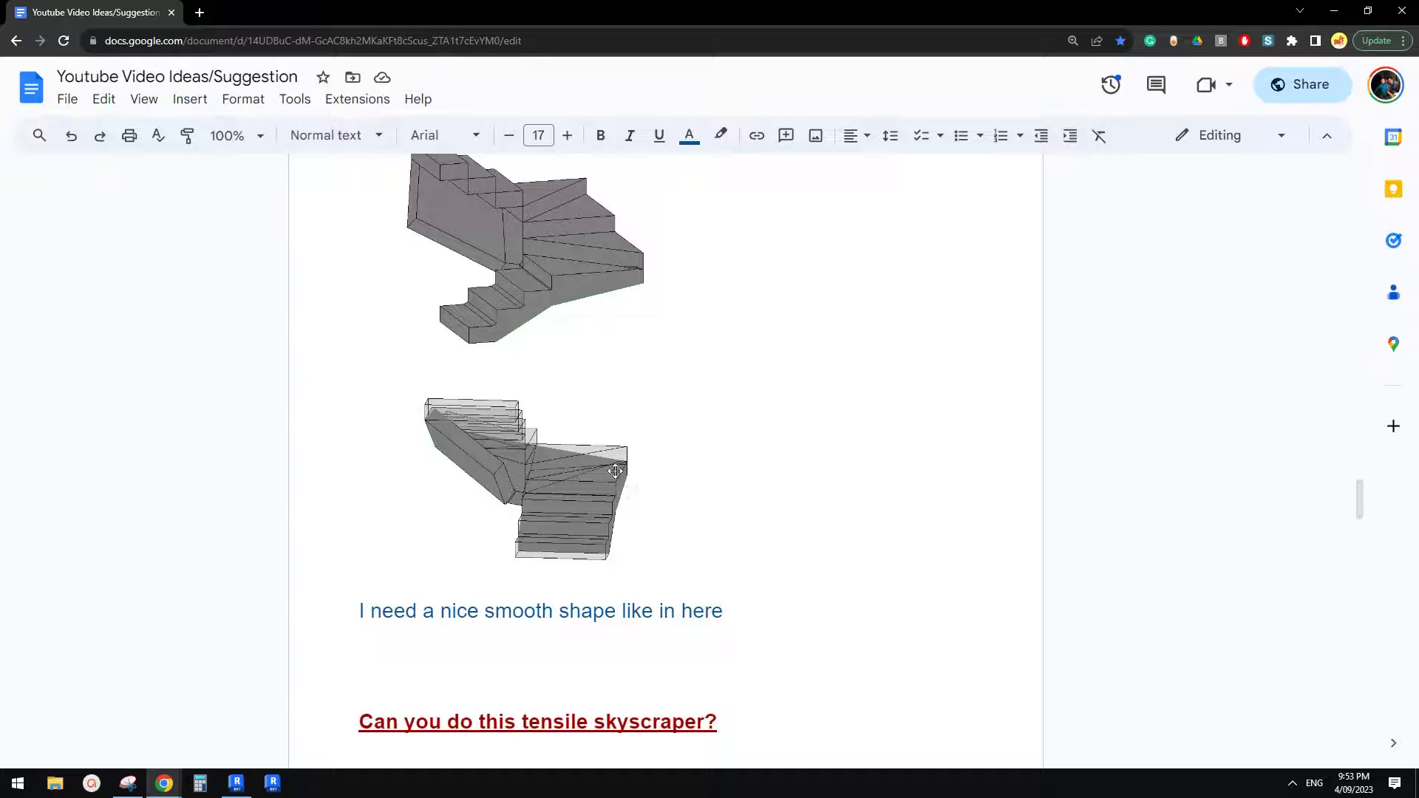
- Examine the oval camper capsule's transport elevations, floor plan and basic dimensions further down the document
{"action": "scroll", "coordinate": [634, 425], "scroll_direction": "down", "scroll_amount": 15}
{"action": "scroll", "coordinate": [653, 417], "scroll_direction": "down", "scroll_amount": 9}
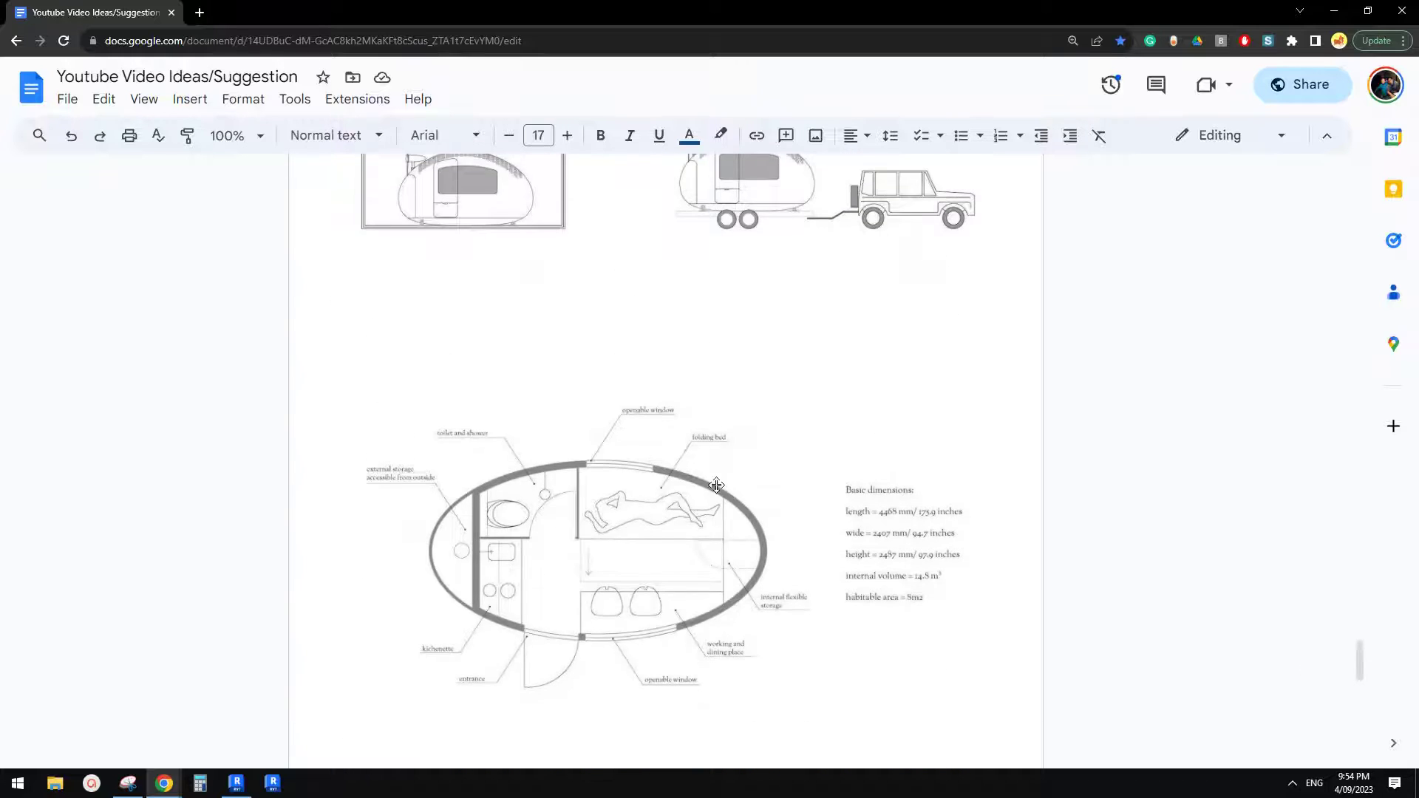
{"action": "scroll", "coordinate": [707, 497], "scroll_direction": "up", "scroll_amount": 4}
{"action": "scroll", "coordinate": [723, 479], "scroll_direction": "down", "scroll_amount": 4}
{"action": "scroll", "coordinate": [649, 403], "scroll_direction": "up", "scroll_amount": 2}
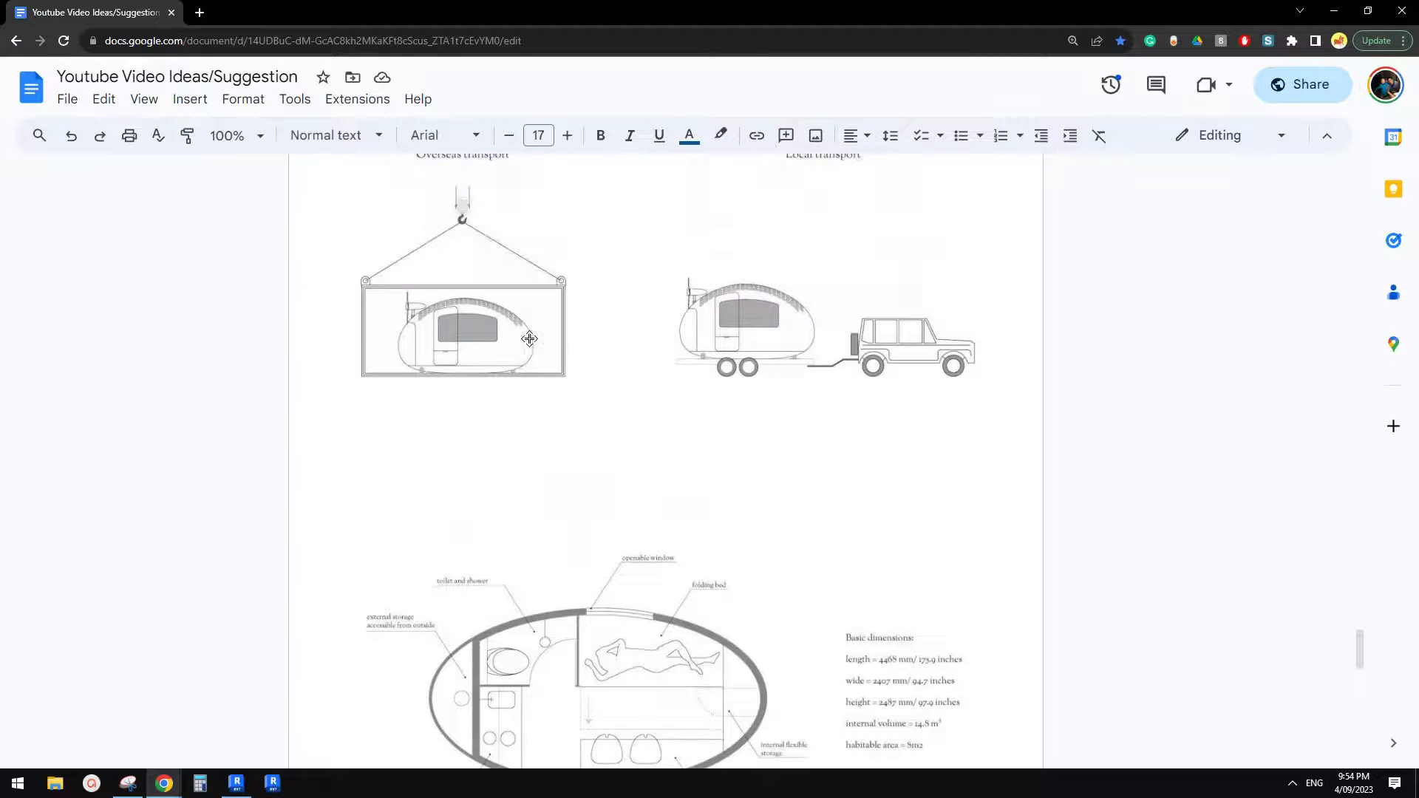
{"action": "scroll", "coordinate": [786, 318], "scroll_direction": "down", "scroll_amount": 1}
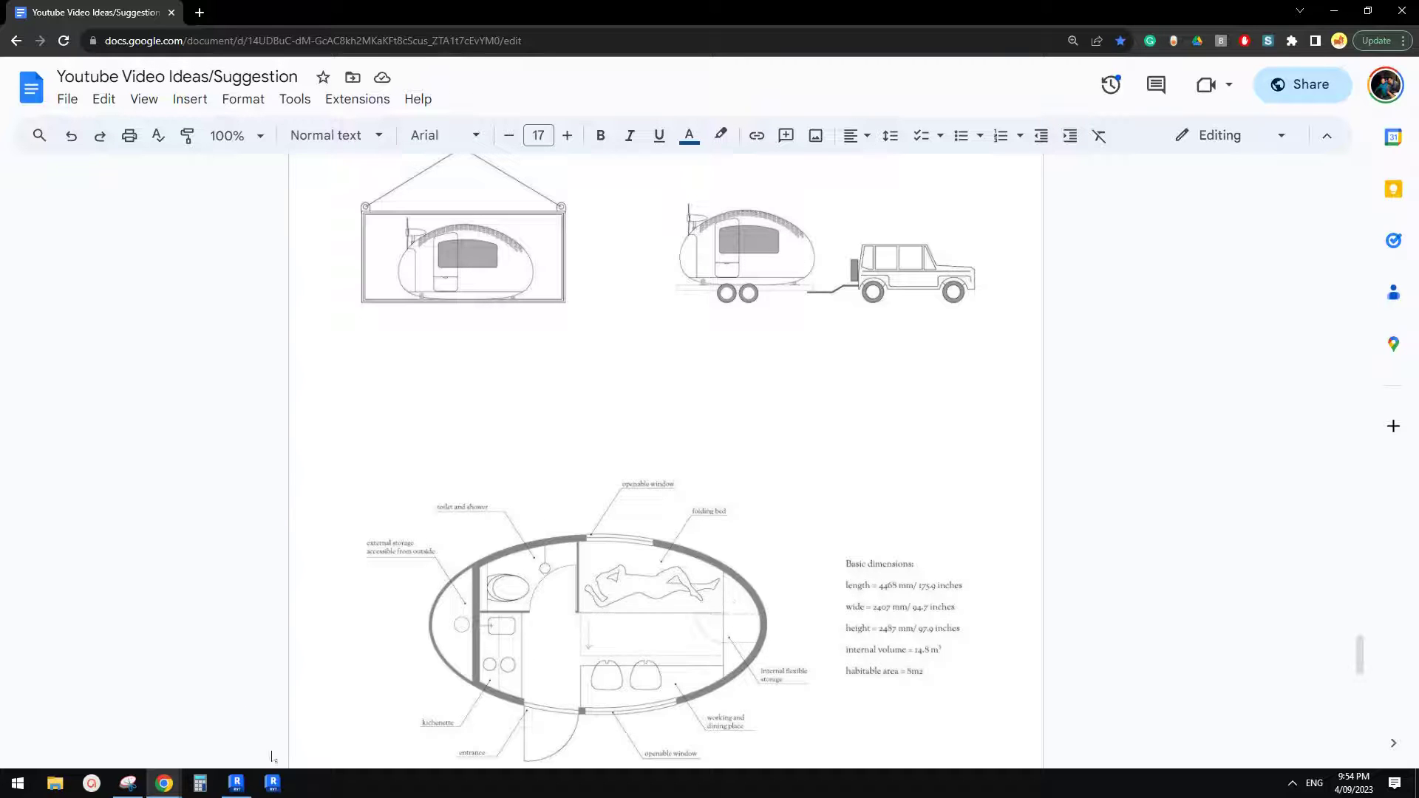
- Switch to Revit and start an in-place component in the Mass category, accepting the default name
{"action": "left_click", "coordinate": [236, 784]}
{"action": "middle_click_drag", "start_coordinate": [644, 400], "coordinate": [742, 463], "text": "shift"}
{"action": "left_click", "coordinate": [66, 28]}
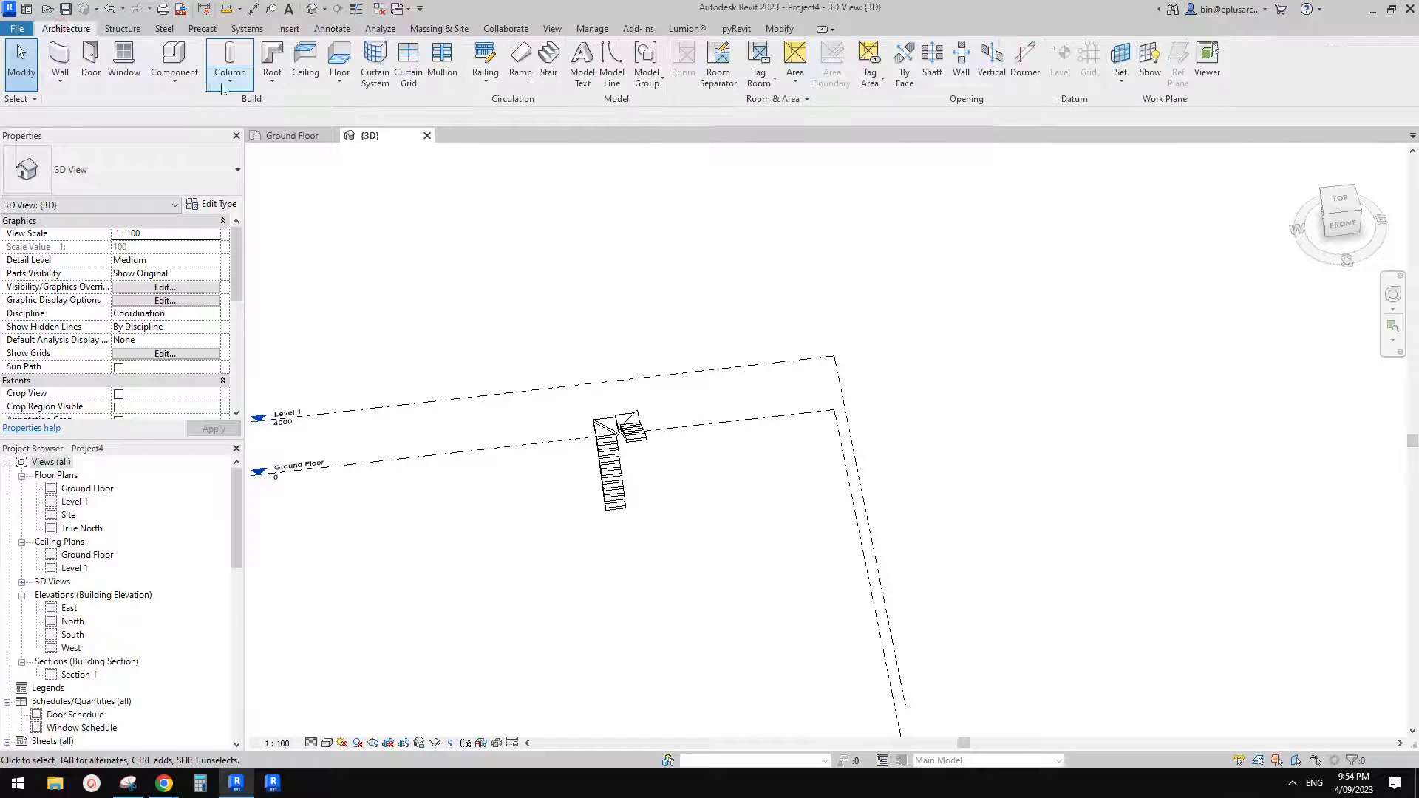
{"action": "left_click", "coordinate": [175, 74]}
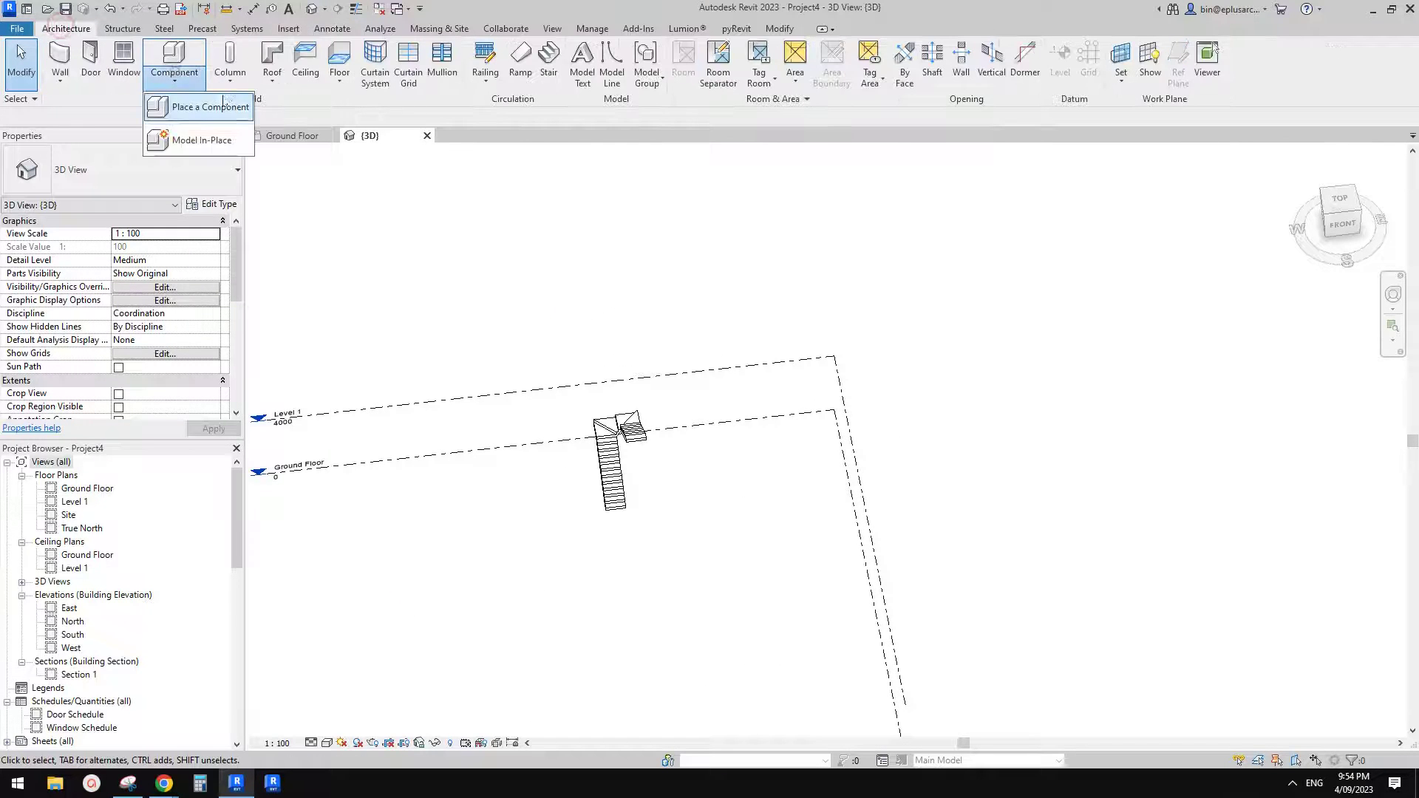
{"action": "left_click", "coordinate": [203, 140]}
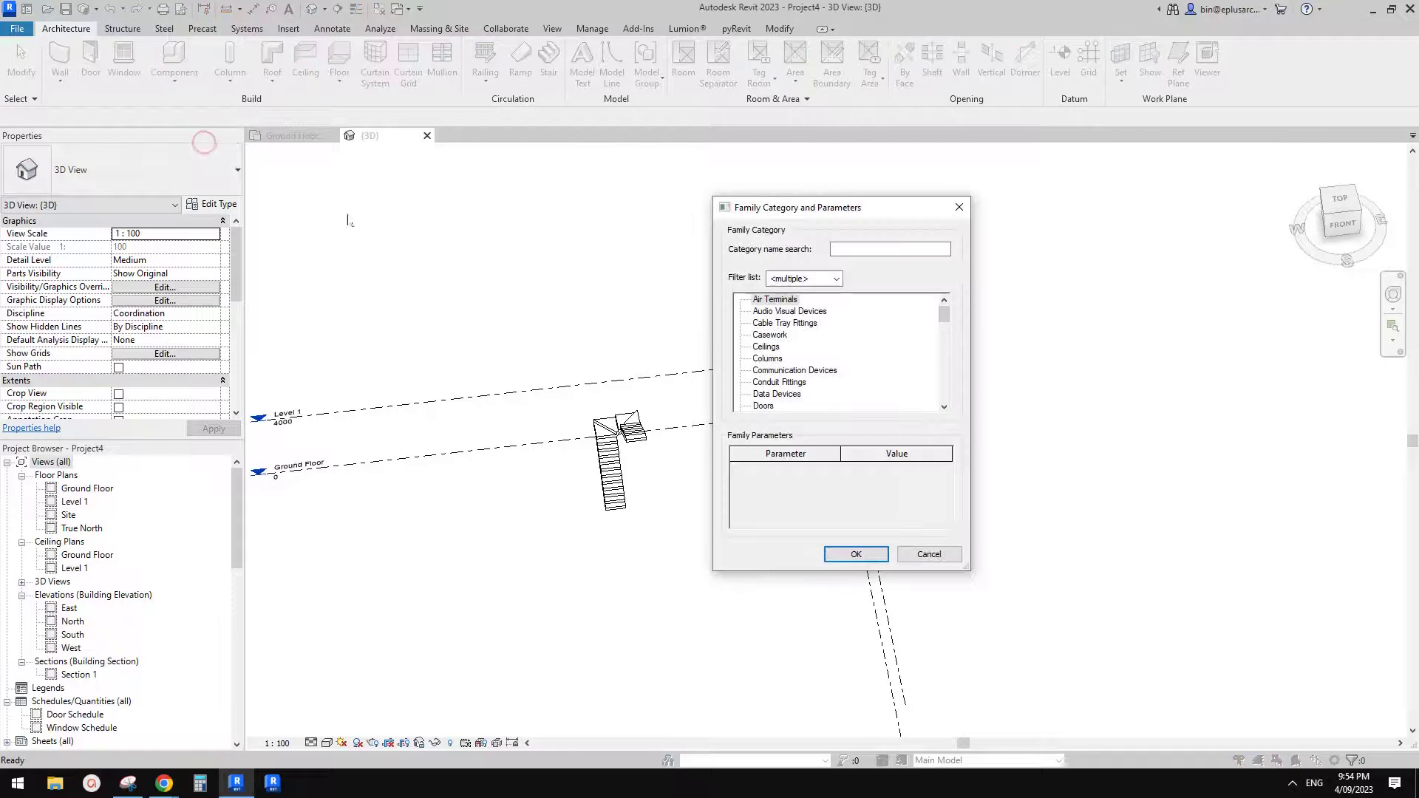
{"action": "left_click", "coordinate": [774, 354]}
{"action": "key", "text": "m"}
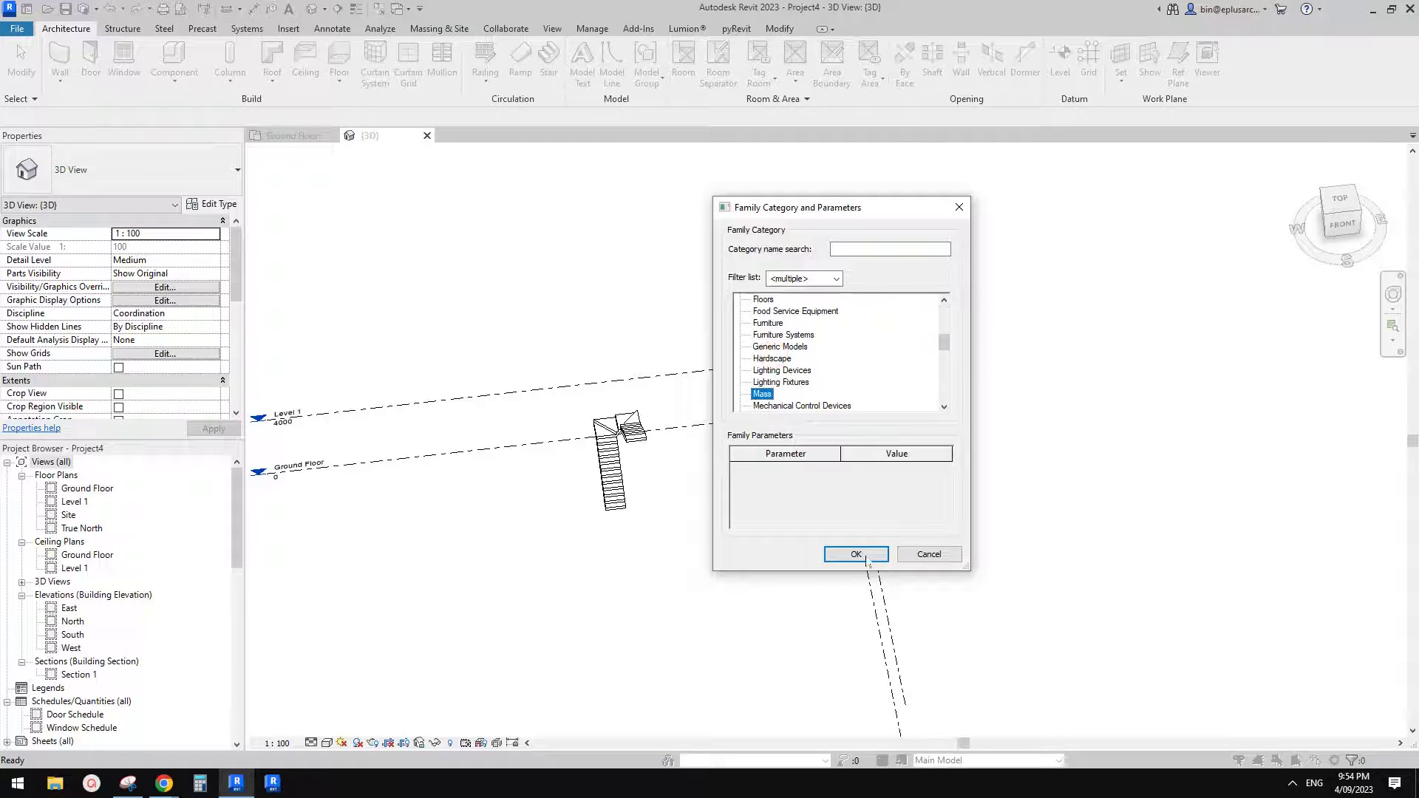
{"action": "left_click", "coordinate": [856, 554]}
{"action": "left_click", "coordinate": [855, 375]}
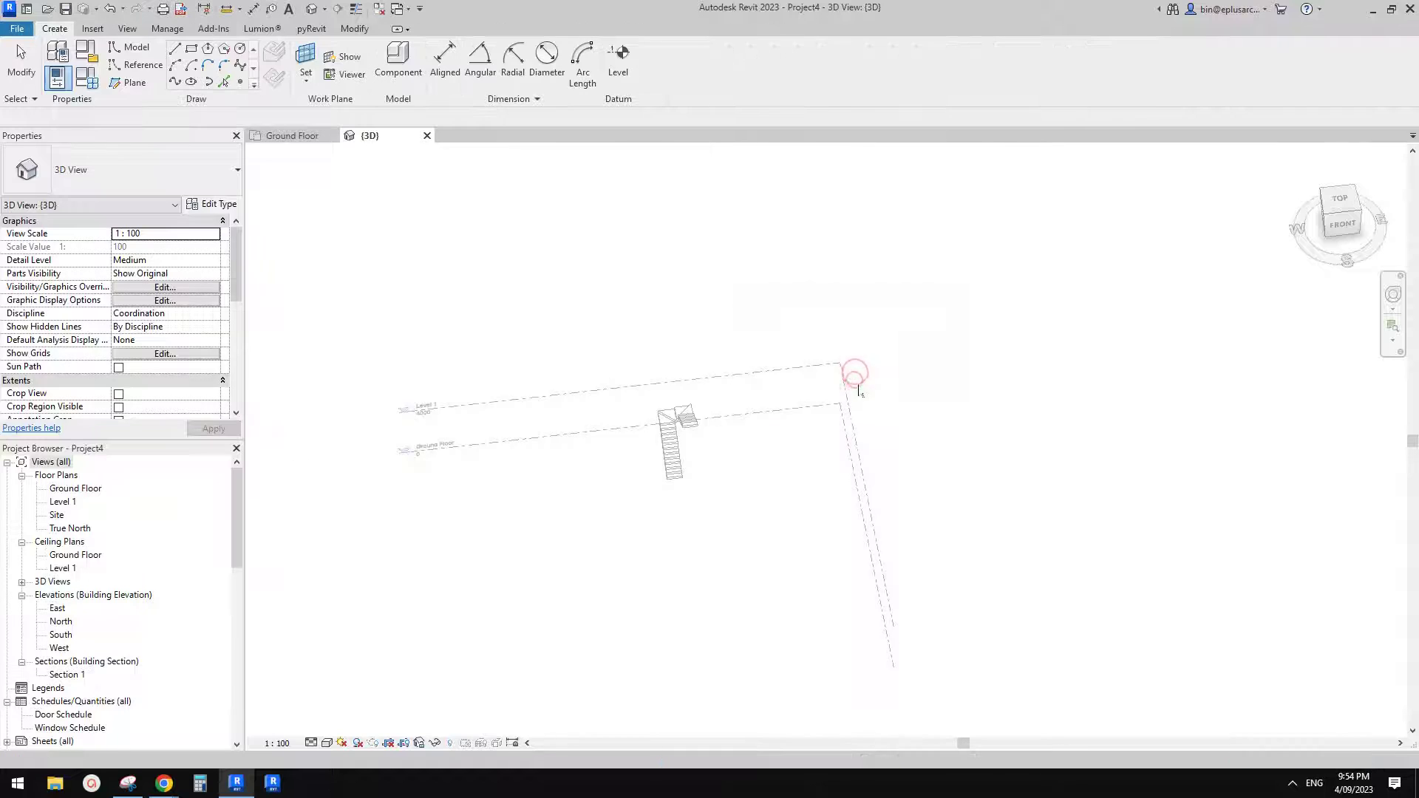
- Draw a horizontal reference line about 6300 mm long on the Ground Floor level, beside the stair and clear of it
{"action": "middle_click_drag", "start_coordinate": [859, 391], "coordinate": [777, 467], "text": "shift"}
{"action": "scroll", "coordinate": [804, 427], "scroll_direction": "up", "scroll_amount": 2}
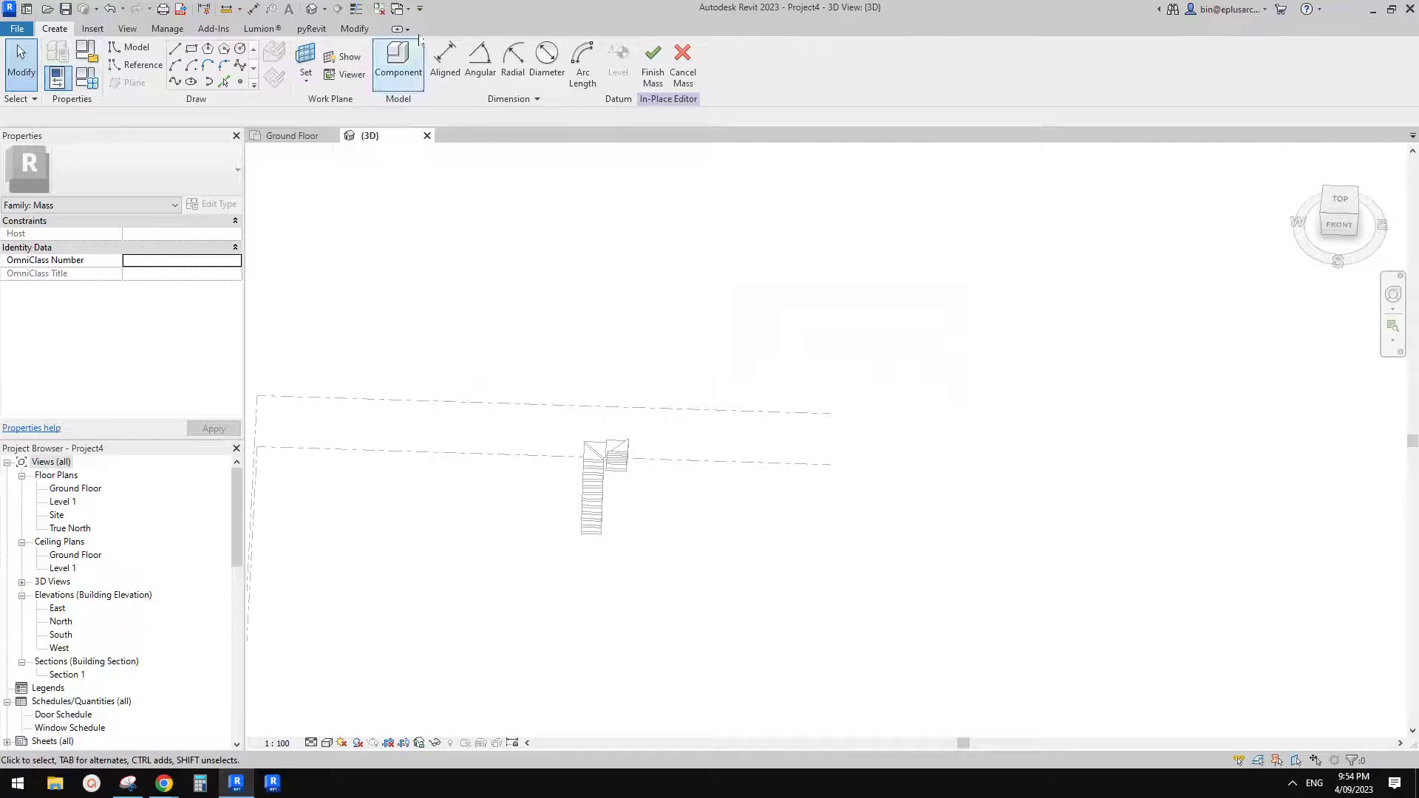
{"action": "left_click", "coordinate": [137, 68]}
{"action": "middle_click_drag", "start_coordinate": [761, 371], "coordinate": [832, 482], "text": "shift"}
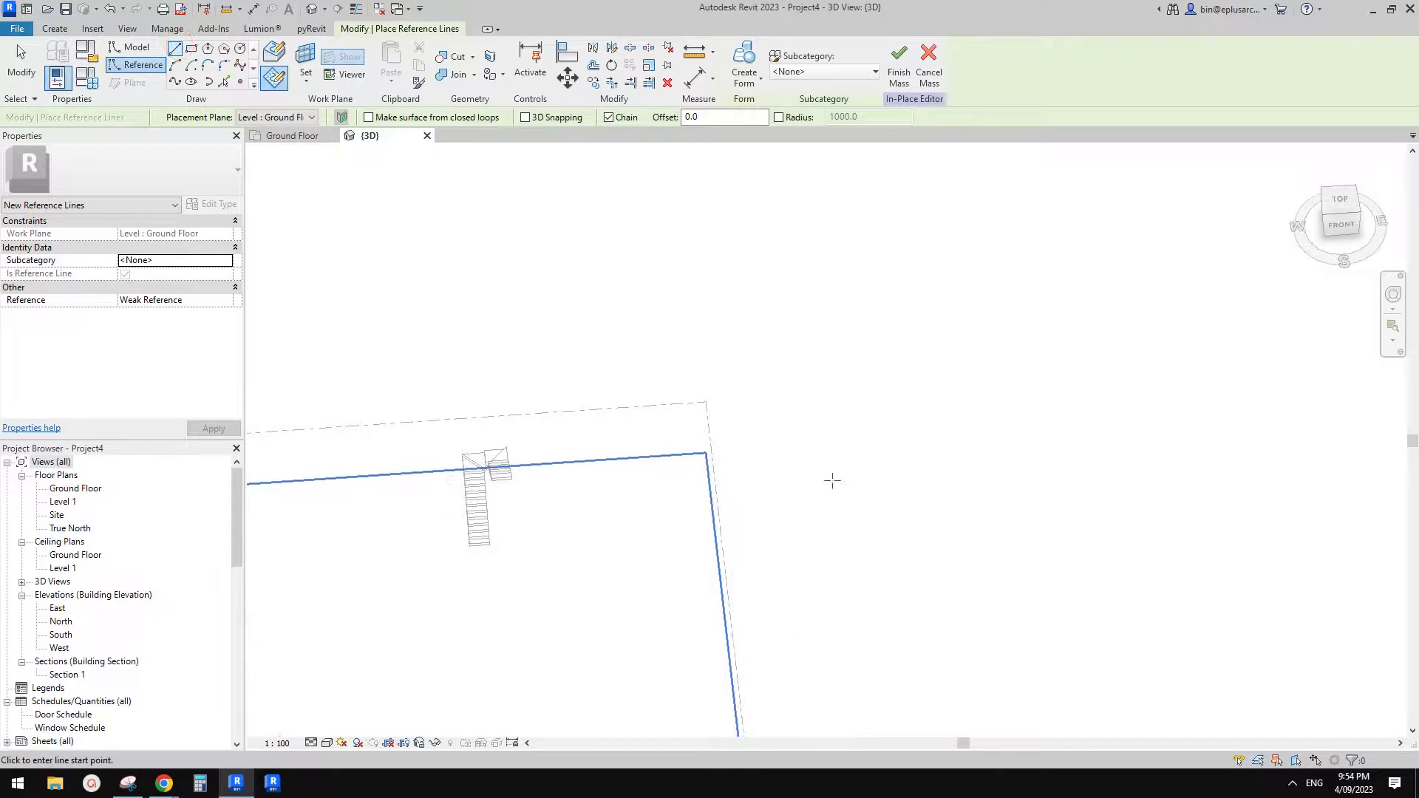
{"action": "left_click", "coordinate": [818, 479]}
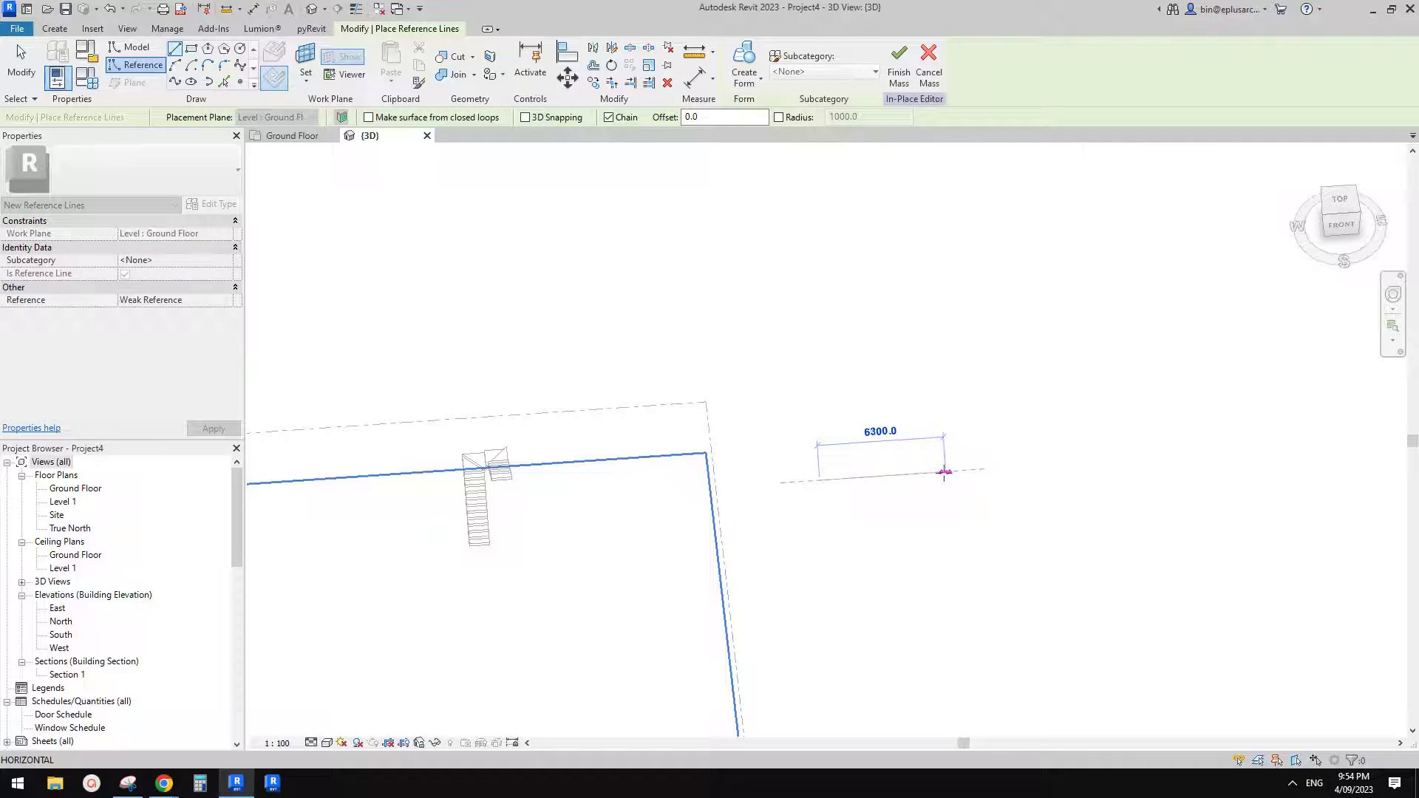
{"action": "left_click", "coordinate": [943, 472]}
{"action": "key", "text": "Escape"}
{"action": "key", "text": "Escape"}
- Place a reference point at the midpoint of the reference line
{"action": "mouse_move", "coordinate": [900, 432]}
{"action": "middle_mouse_down", "text": "shift"}
{"action": "mouse_move", "coordinate": [947, 482]}
{"action": "mouse_move", "coordinate": [769, 320]}
{"action": "mouse_move", "coordinate": [792, 498]}
{"action": "mouse_move", "coordinate": [817, 450]}
{"action": "middle_mouse_up", "text": "shift"}
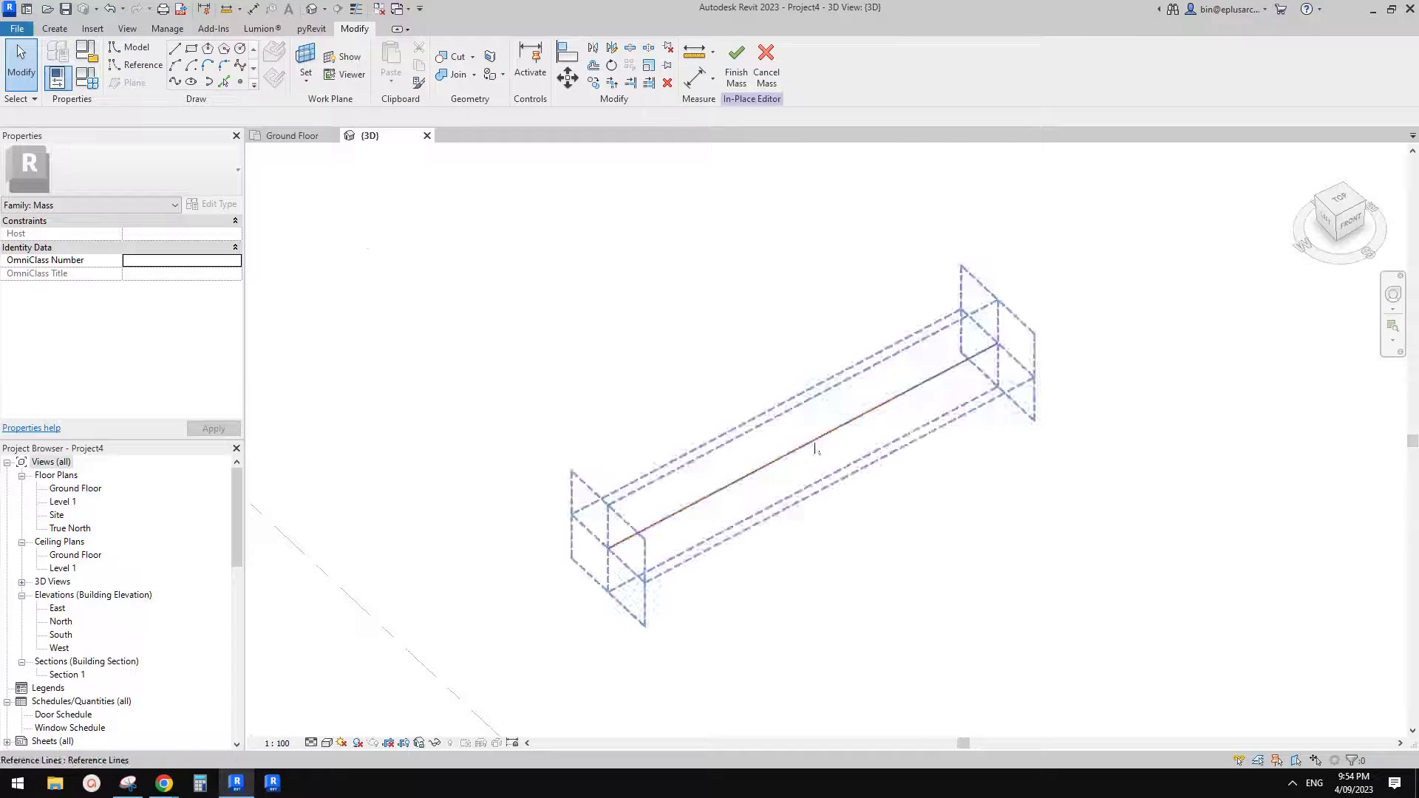
{"action": "left_click", "coordinate": [239, 83]}
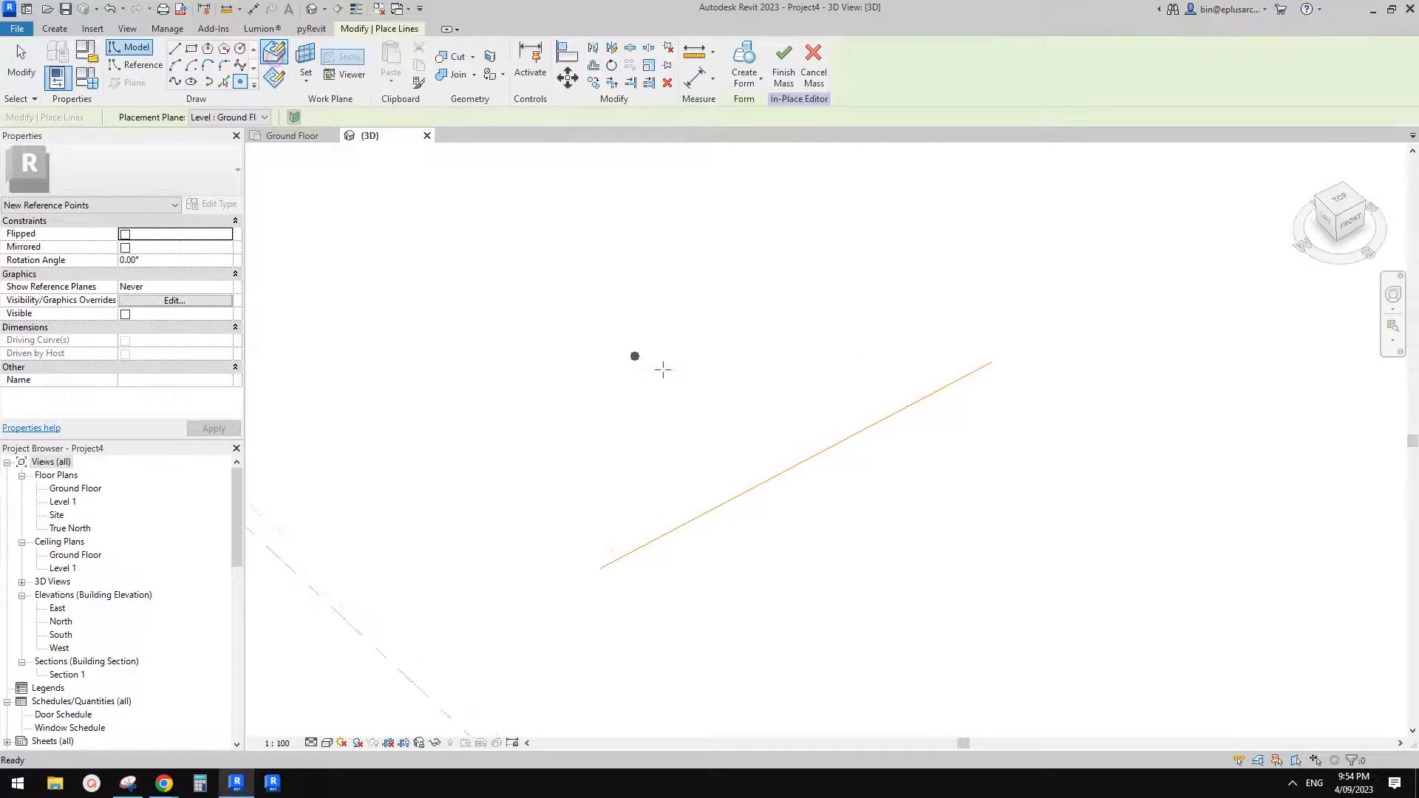
{"action": "middle_click_drag", "start_coordinate": [781, 451], "coordinate": [761, 408], "text": "shift"}
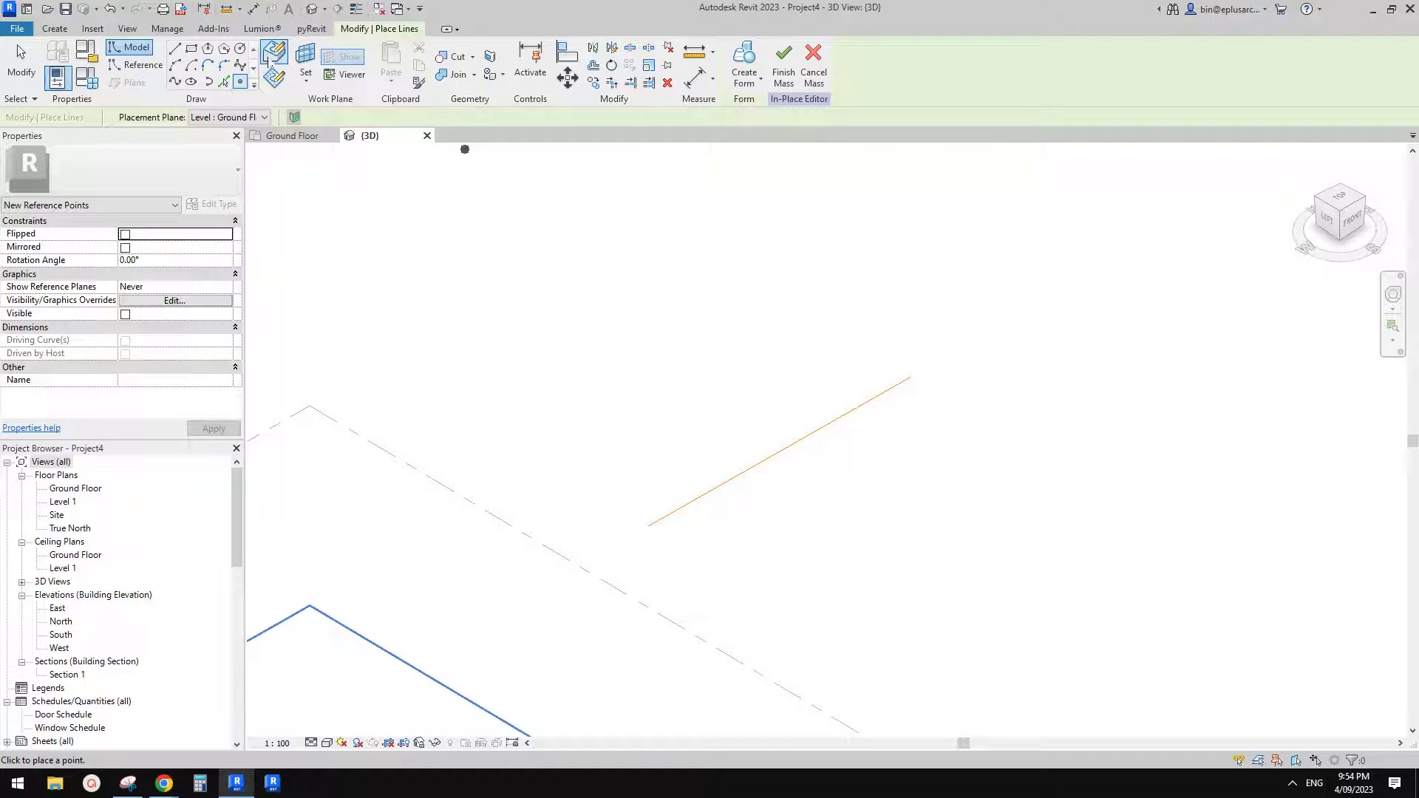
{"action": "scroll", "coordinate": [758, 450], "scroll_direction": "up", "scroll_amount": 1}
- Examine the marked-up capsule elevation, plan and oval cross-section in Snipping Tool, and return to Revit
{"action": "left_click", "coordinate": [135, 64]}
{"action": "middle_click_drag", "start_coordinate": [640, 396], "coordinate": [755, 231], "text": "shift"}
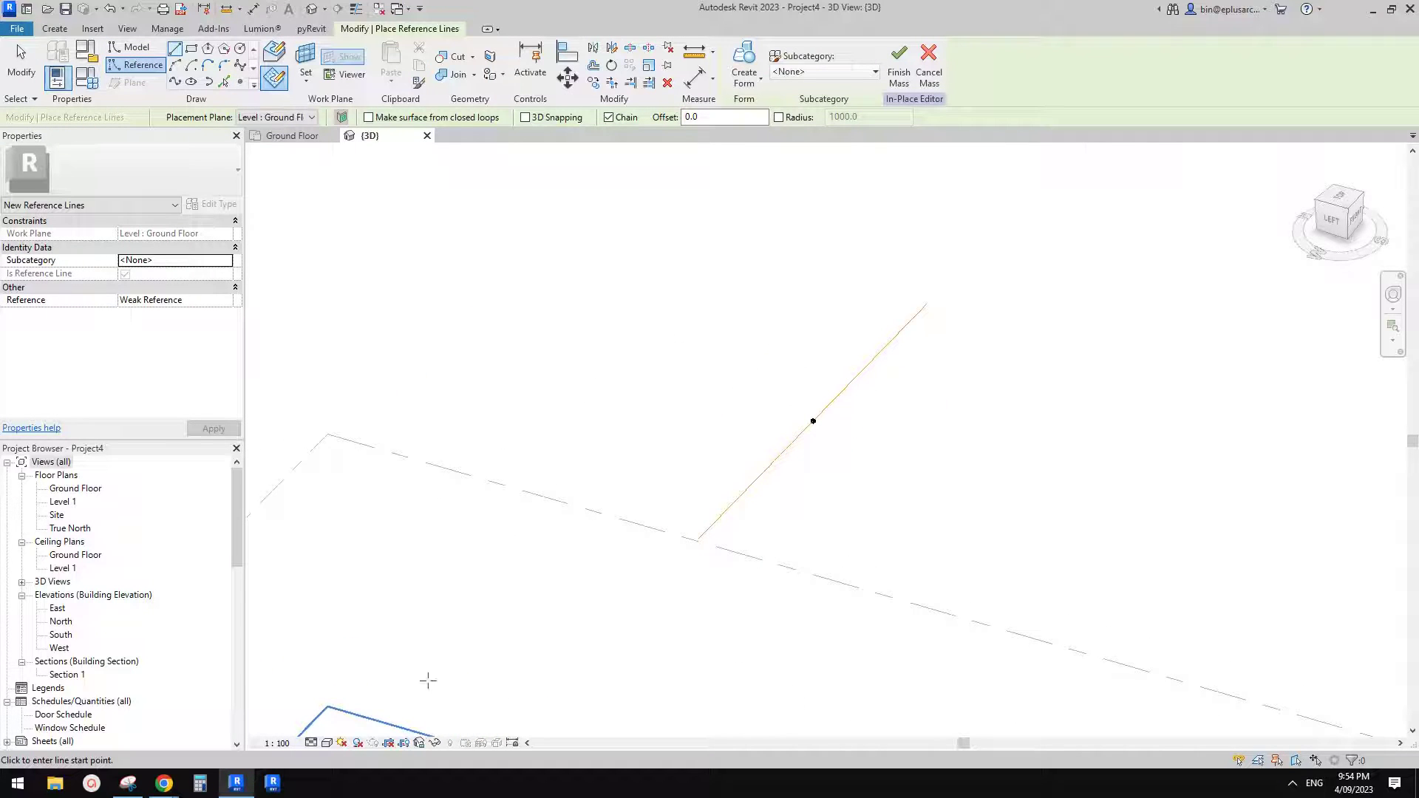
{"action": "left_click", "coordinate": [128, 783]}
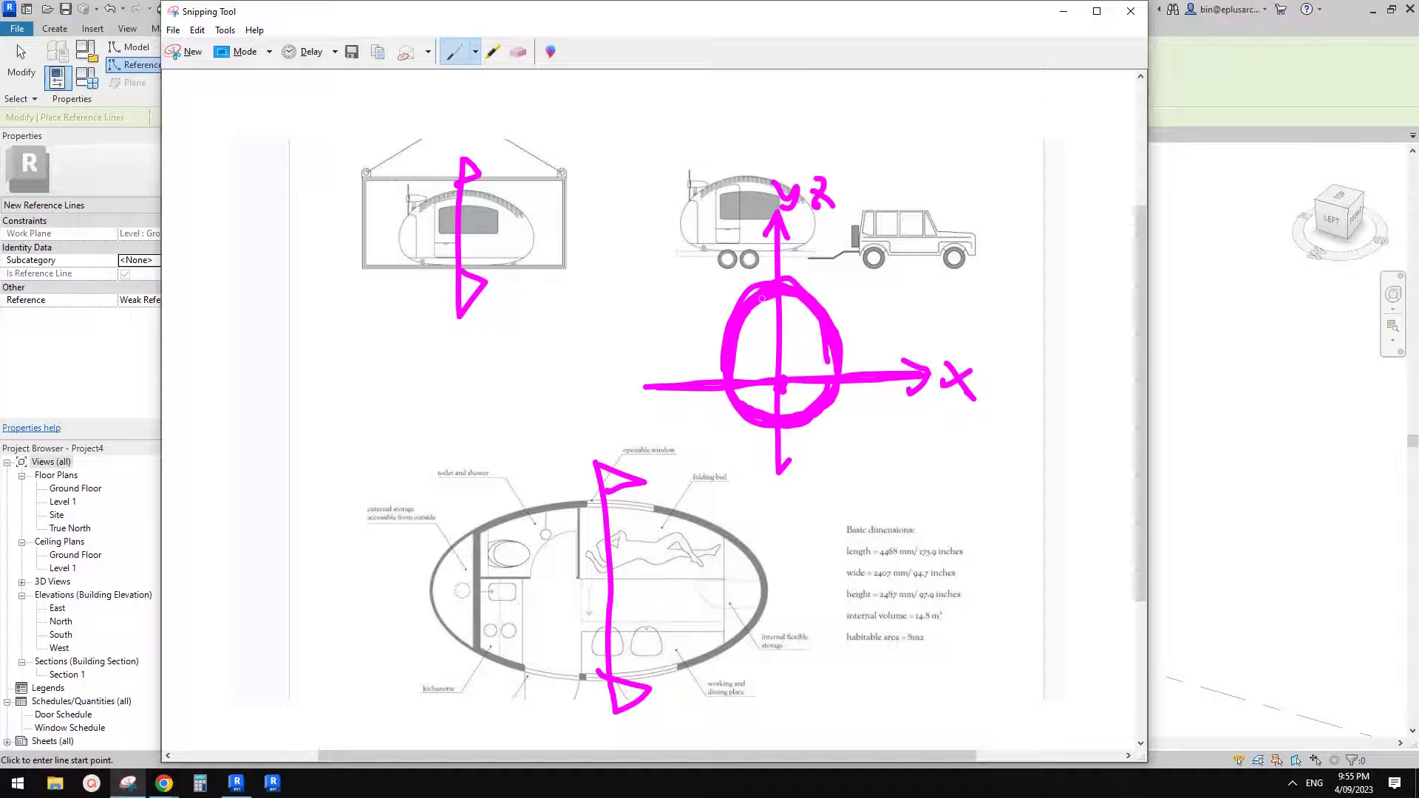
{"action": "left_click", "coordinate": [1248, 352]}
{"action": "middle_click_drag", "start_coordinate": [809, 450], "coordinate": [801, 369]}
{"action": "scroll", "coordinate": [697, 447], "scroll_direction": "up", "scroll_amount": 3}
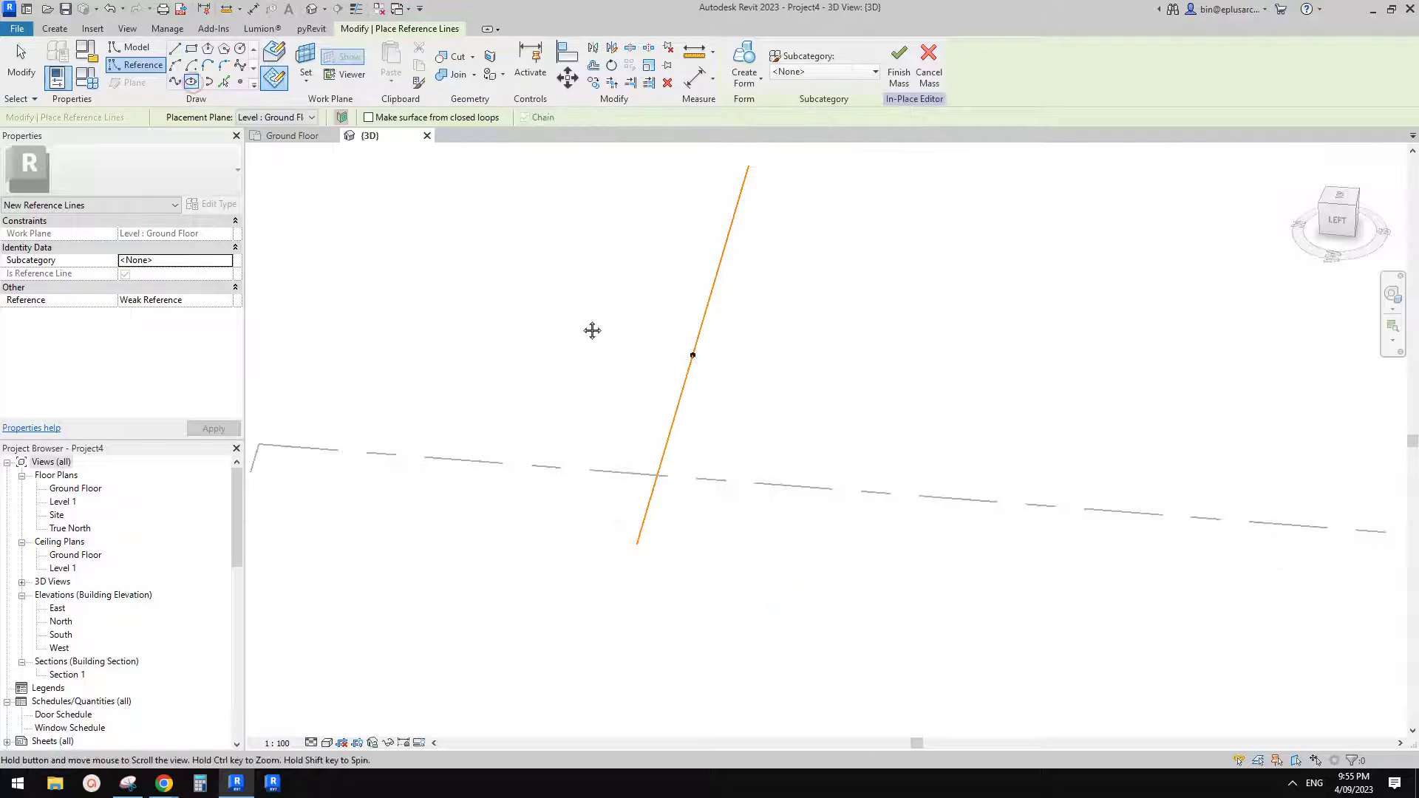
{"action": "middle_click_drag", "start_coordinate": [592, 330], "coordinate": [666, 442], "text": "shift"}
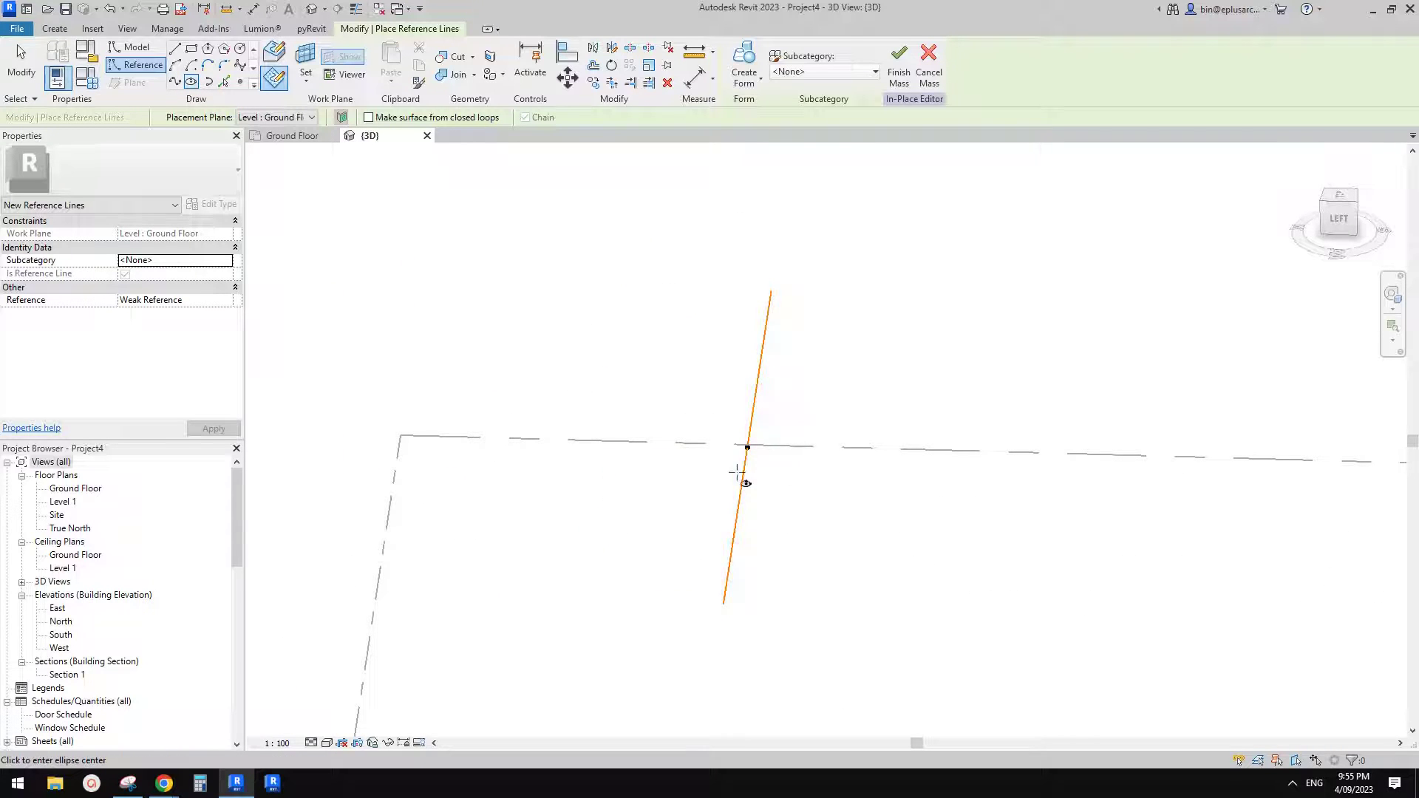
{"action": "middle_click_drag", "start_coordinate": [723, 472], "coordinate": [772, 440]}
{"action": "scroll", "coordinate": [929, 456], "scroll_direction": "up", "scroll_amount": 1}
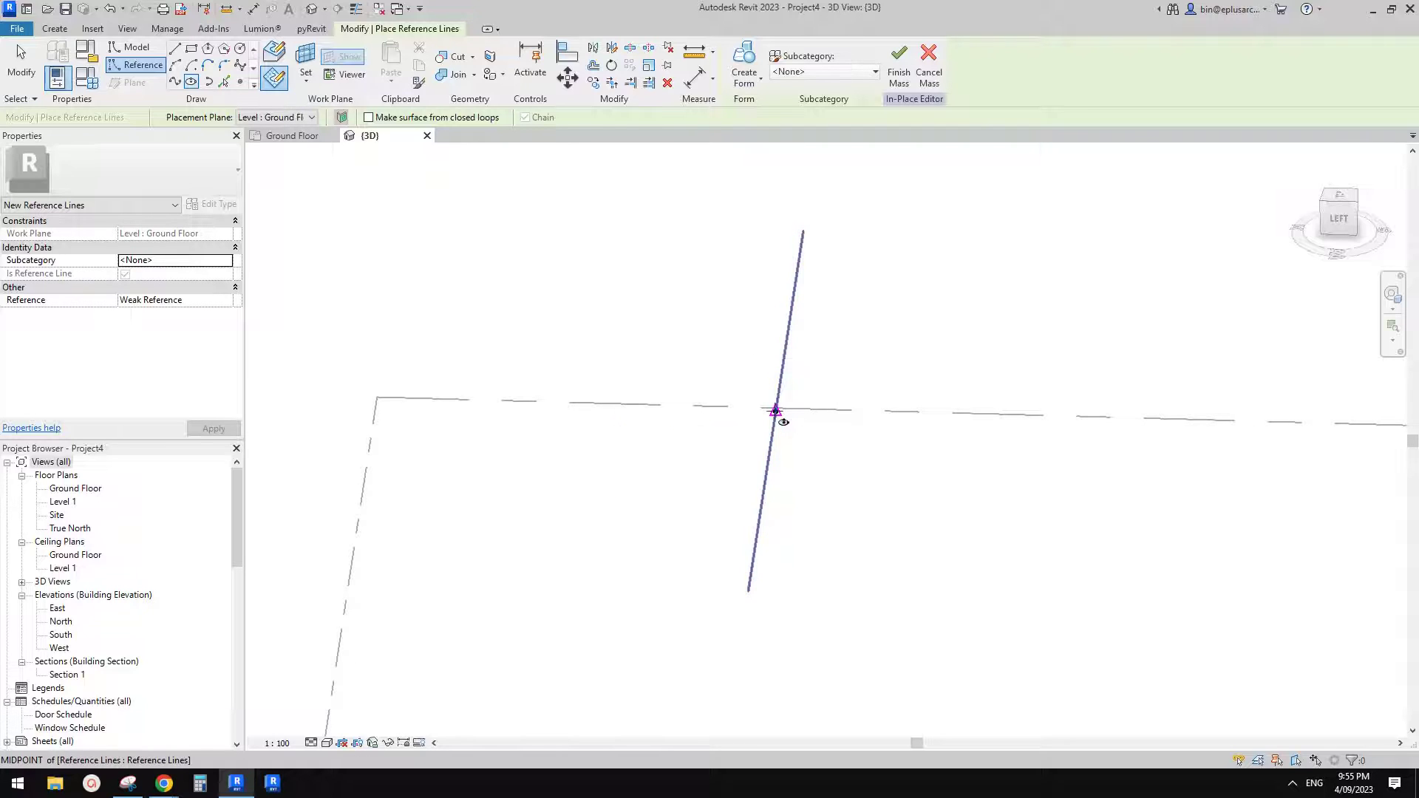
{"action": "left_click", "coordinate": [776, 411]}
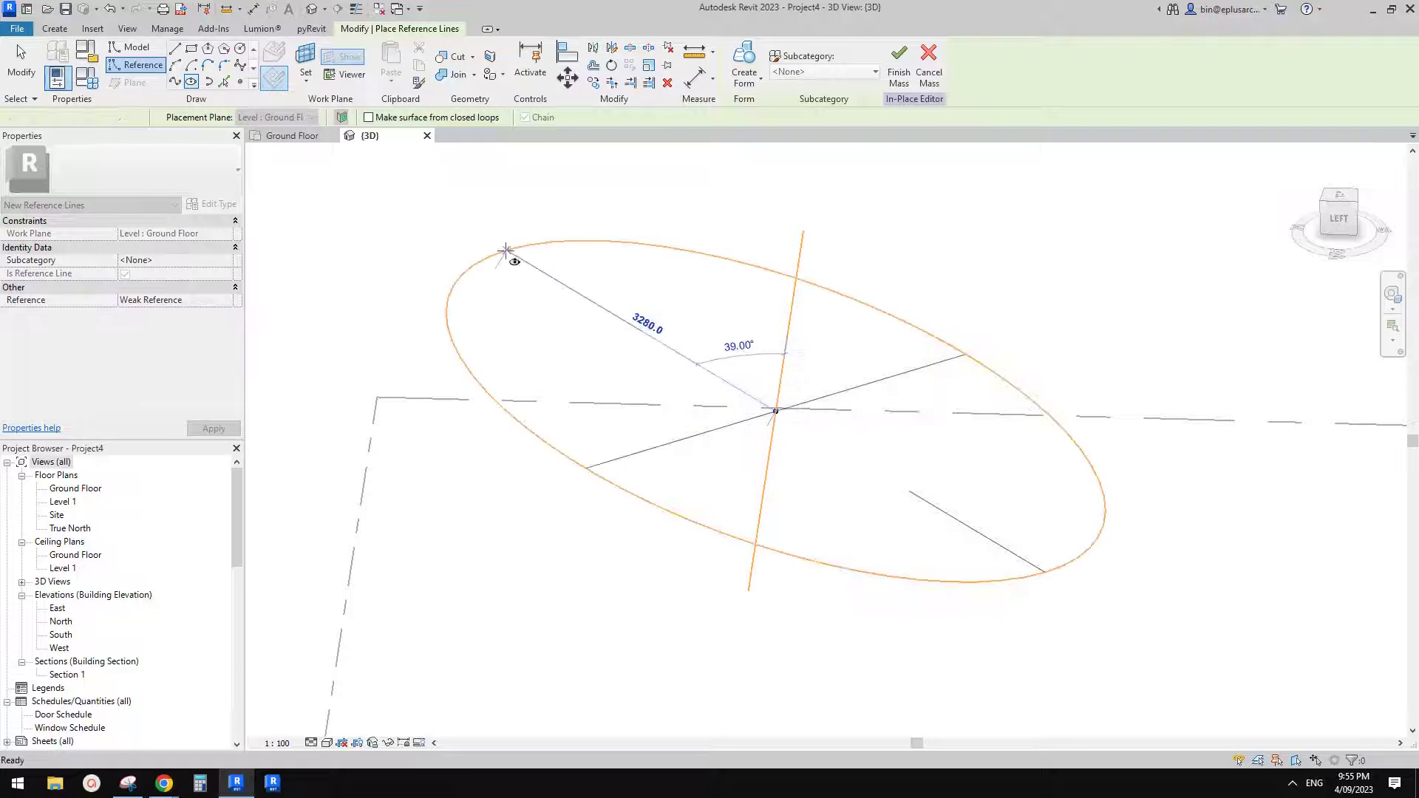
{"action": "key", "text": "Escape"}
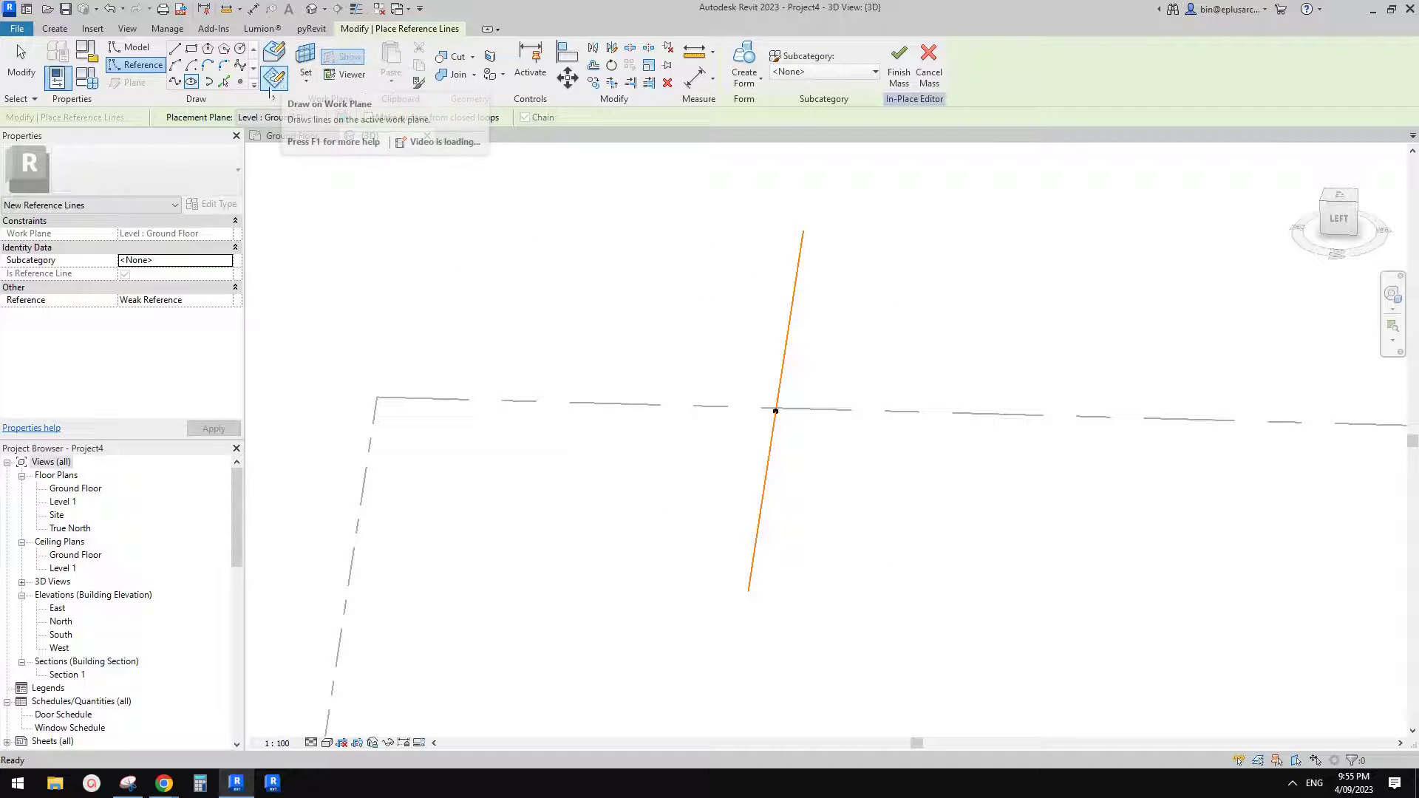
{"action": "key", "text": "Escape"}
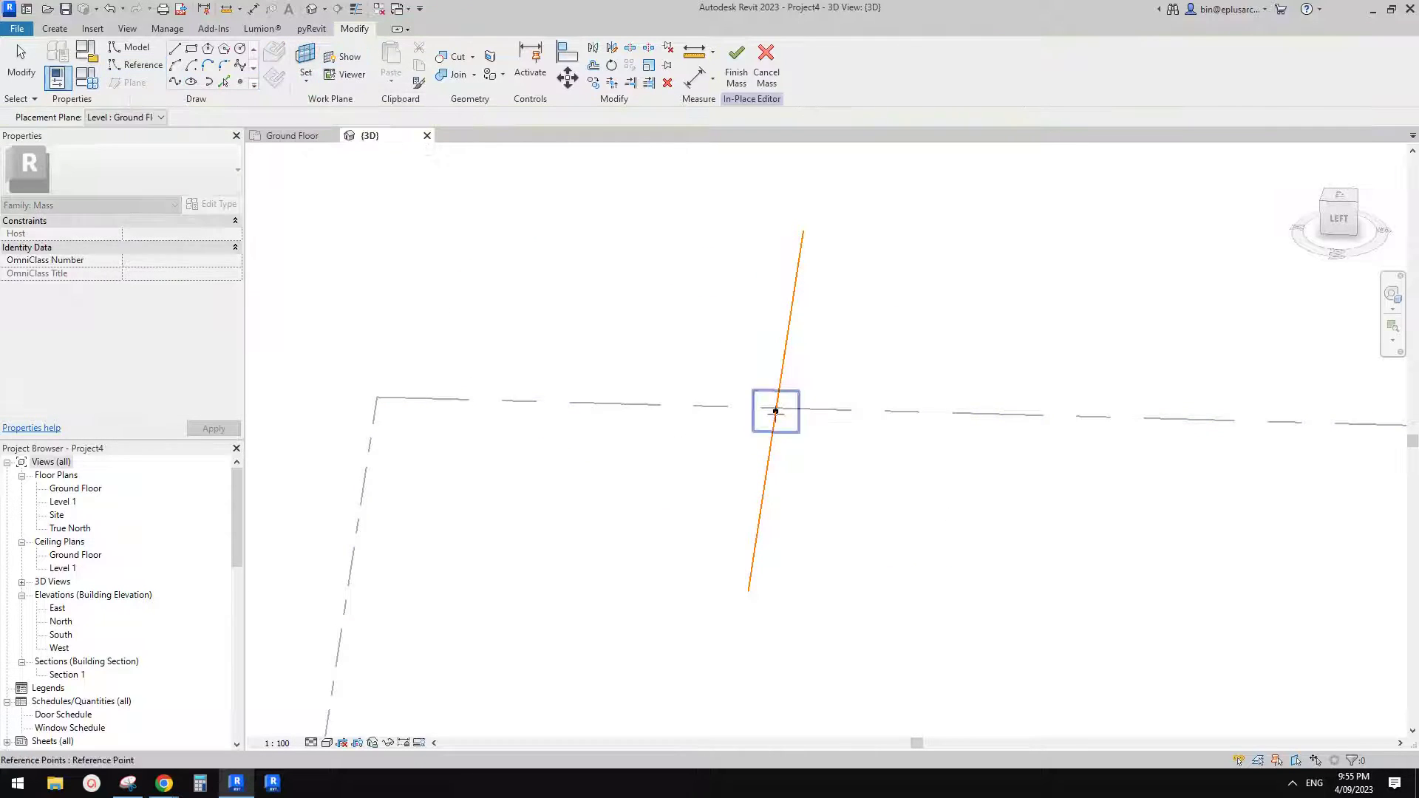
- Draw a reference-line ellipse centred on the midpoint reference point's plane, with half-axes of about 900 mm horizontally and 700 mm vertically
{"action": "left_click", "coordinate": [777, 411]}
{"action": "scroll", "coordinate": [778, 413], "scroll_direction": "down", "scroll_amount": 4}
{"action": "middle_click_drag", "start_coordinate": [778, 413], "coordinate": [855, 374], "text": "shift"}
{"action": "scroll", "coordinate": [815, 421], "scroll_direction": "up", "scroll_amount": 3}
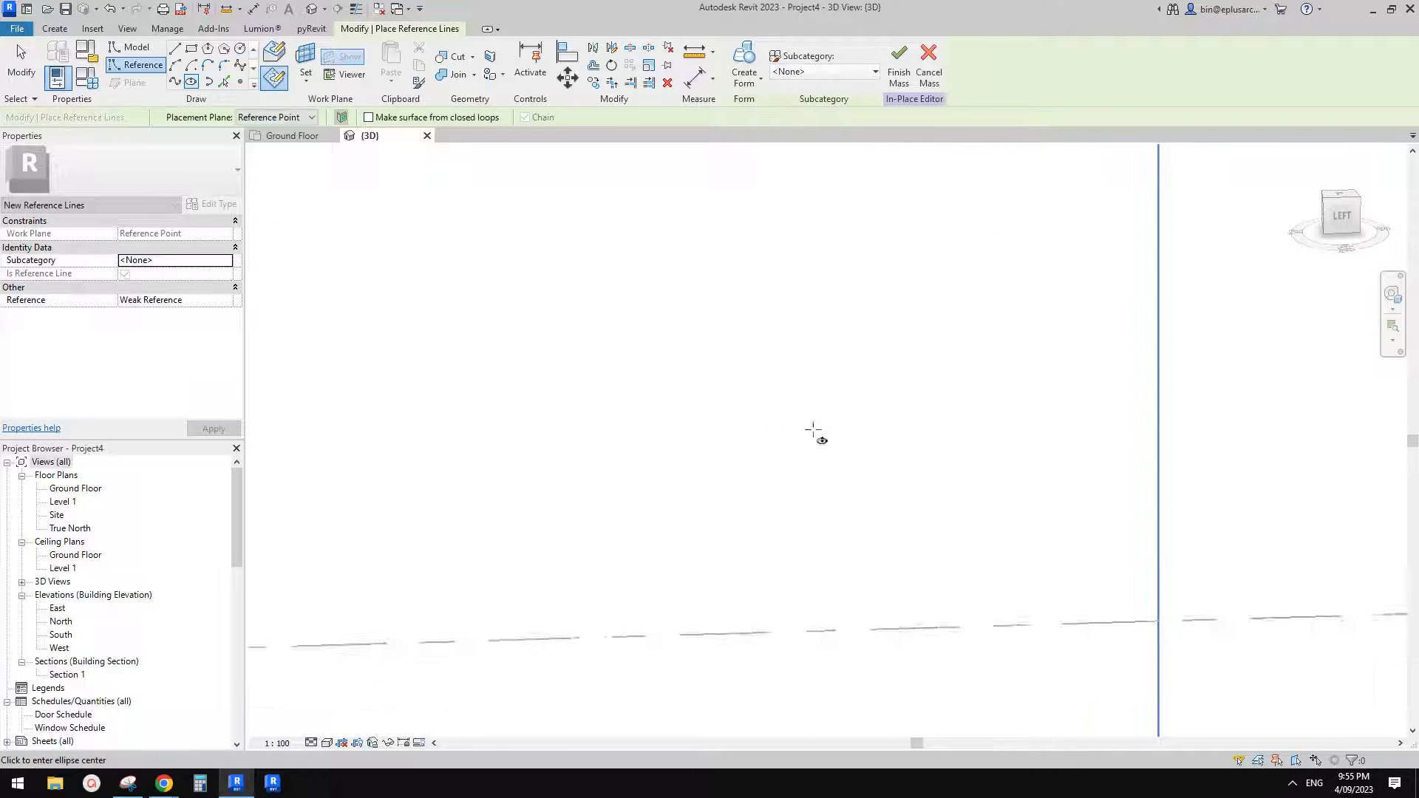
{"action": "scroll", "coordinate": [683, 607], "scroll_direction": "up", "scroll_amount": 2}
{"action": "left_click", "coordinate": [683, 607]}
{"action": "middle_click_drag", "start_coordinate": [720, 578], "coordinate": [780, 362]}
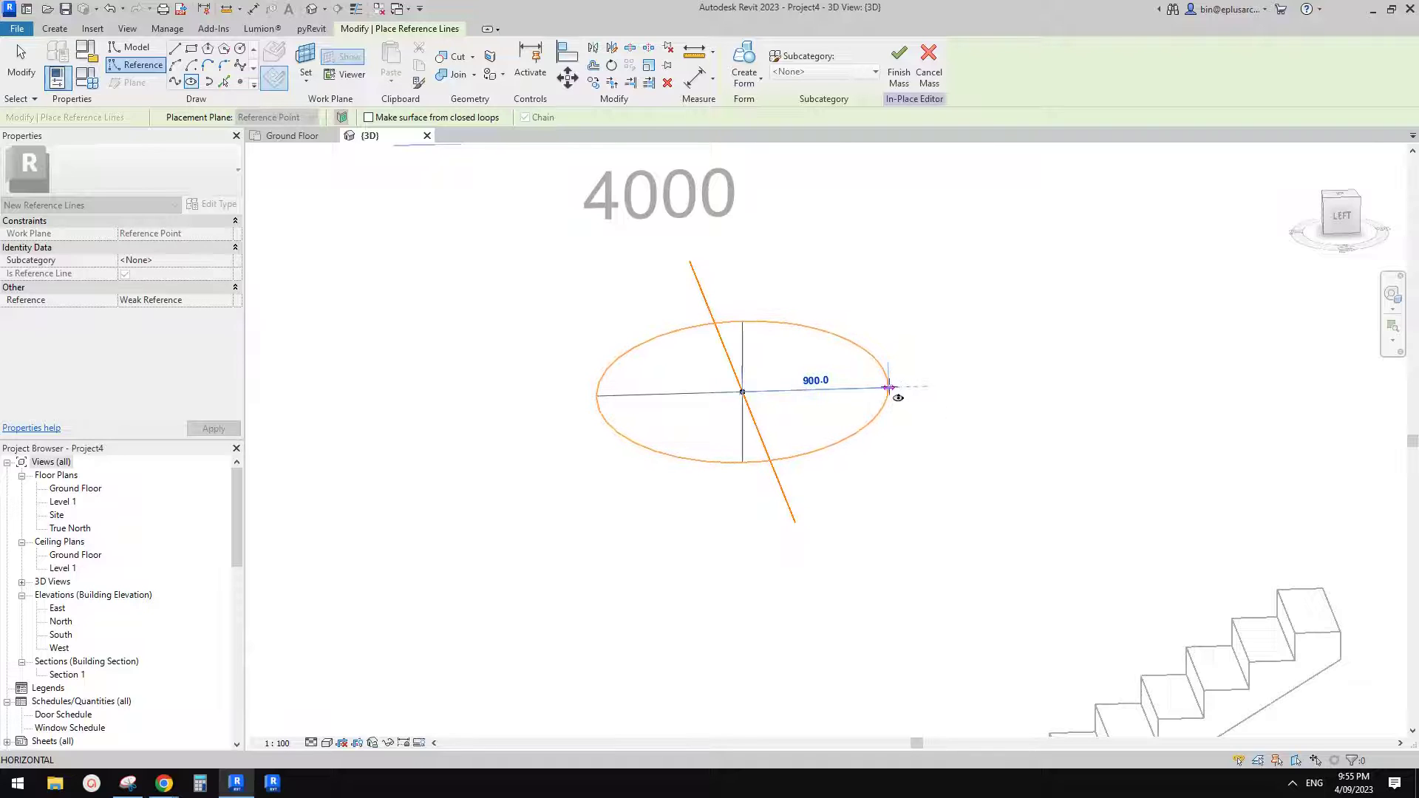
{"action": "left_click", "coordinate": [889, 386]}
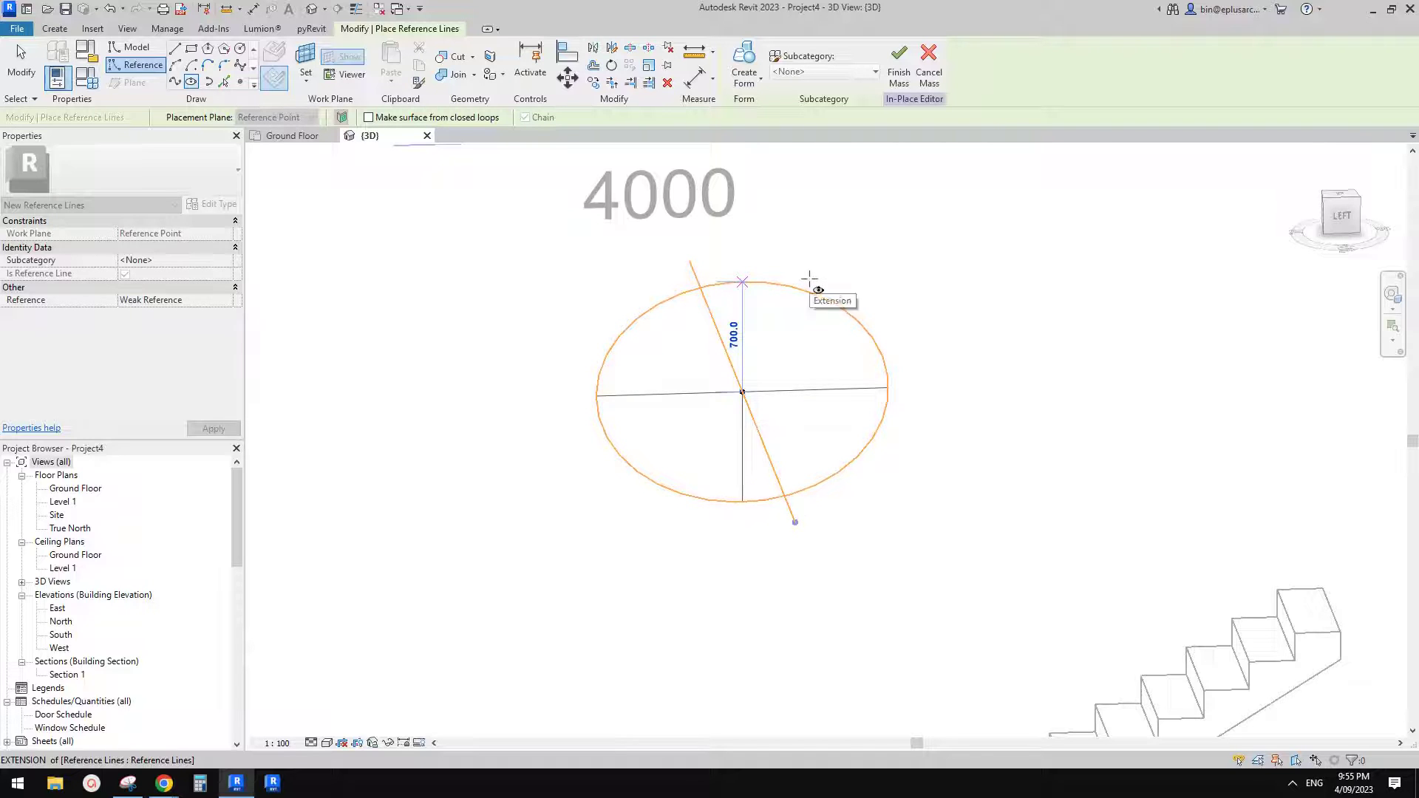
{"action": "left_click", "coordinate": [810, 279]}
{"action": "key", "text": "Escape"}
{"action": "key", "text": "Escape"}
- Delete the ellipse's upper half and move the remaining lower arc's endpoints onto the horizontal axis through the reference point
{"action": "middle_click_drag", "start_coordinate": [871, 411], "coordinate": [749, 343], "text": "shift"}
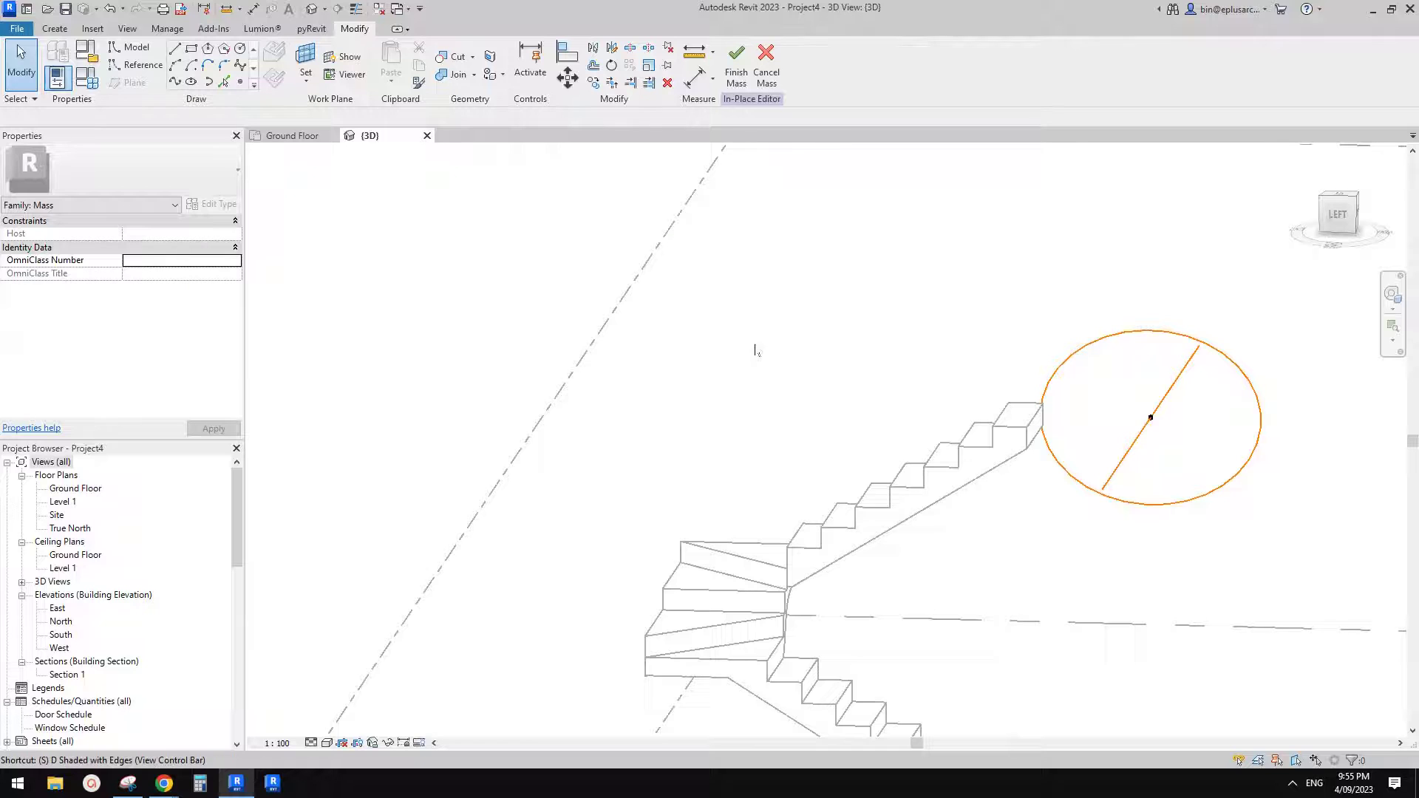
{"action": "key", "text": "l"}
{"action": "middle_click_drag", "start_coordinate": [1116, 399], "coordinate": [861, 373]}
{"action": "left_click", "coordinate": [799, 346]}
{"action": "middle_click_drag", "start_coordinate": [1037, 386], "coordinate": [894, 323], "text": "shift"}
{"action": "key", "text": "Escape"}
{"action": "left_click", "coordinate": [885, 318]}
{"action": "key", "text": "Delete"}
{"action": "left_click", "coordinate": [746, 353]}
{"action": "left_click_drag", "start_coordinate": [745, 346], "coordinate": [732, 385]}
{"action": "left_click_drag", "start_coordinate": [947, 383], "coordinate": [947, 397]}
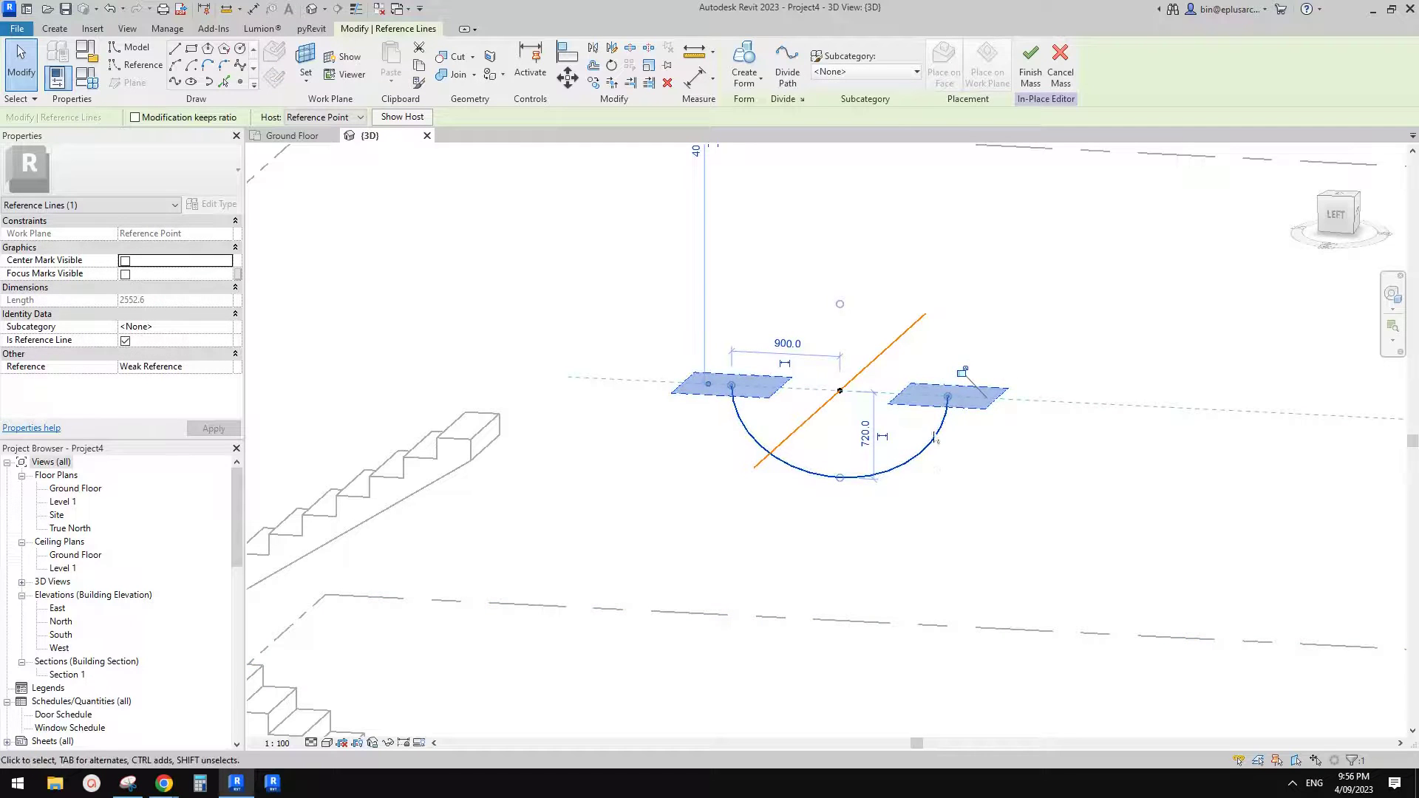
{"action": "left_click", "coordinate": [786, 303]}
- Draw a partial-ellipse reference line joining the lower arc's two ends, rising about 1740 mm to close the egg-shaped profile
{"action": "middle_click_drag", "start_coordinate": [805, 294], "coordinate": [771, 300]}
{"action": "left_click", "coordinate": [693, 447]}
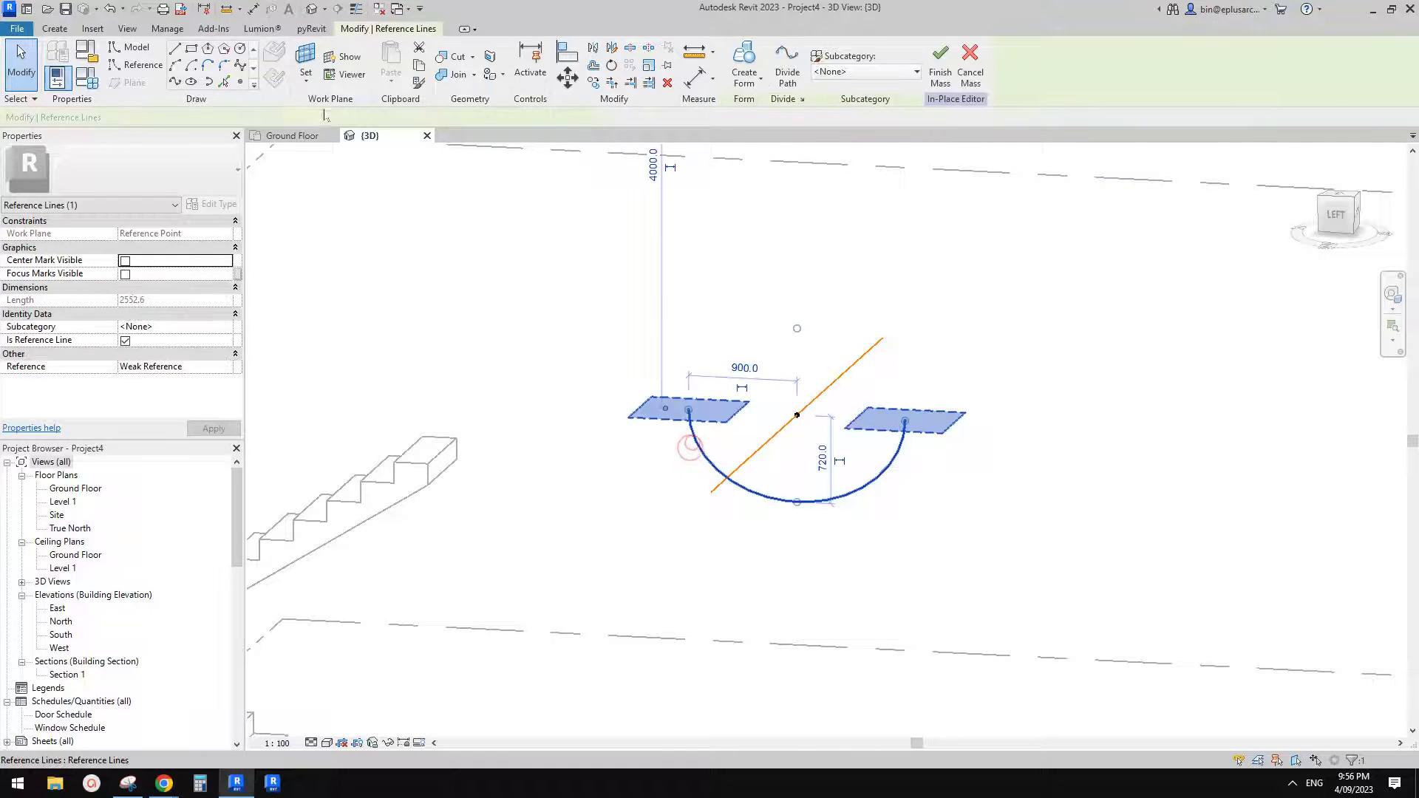
{"action": "left_click", "coordinate": [141, 69]}
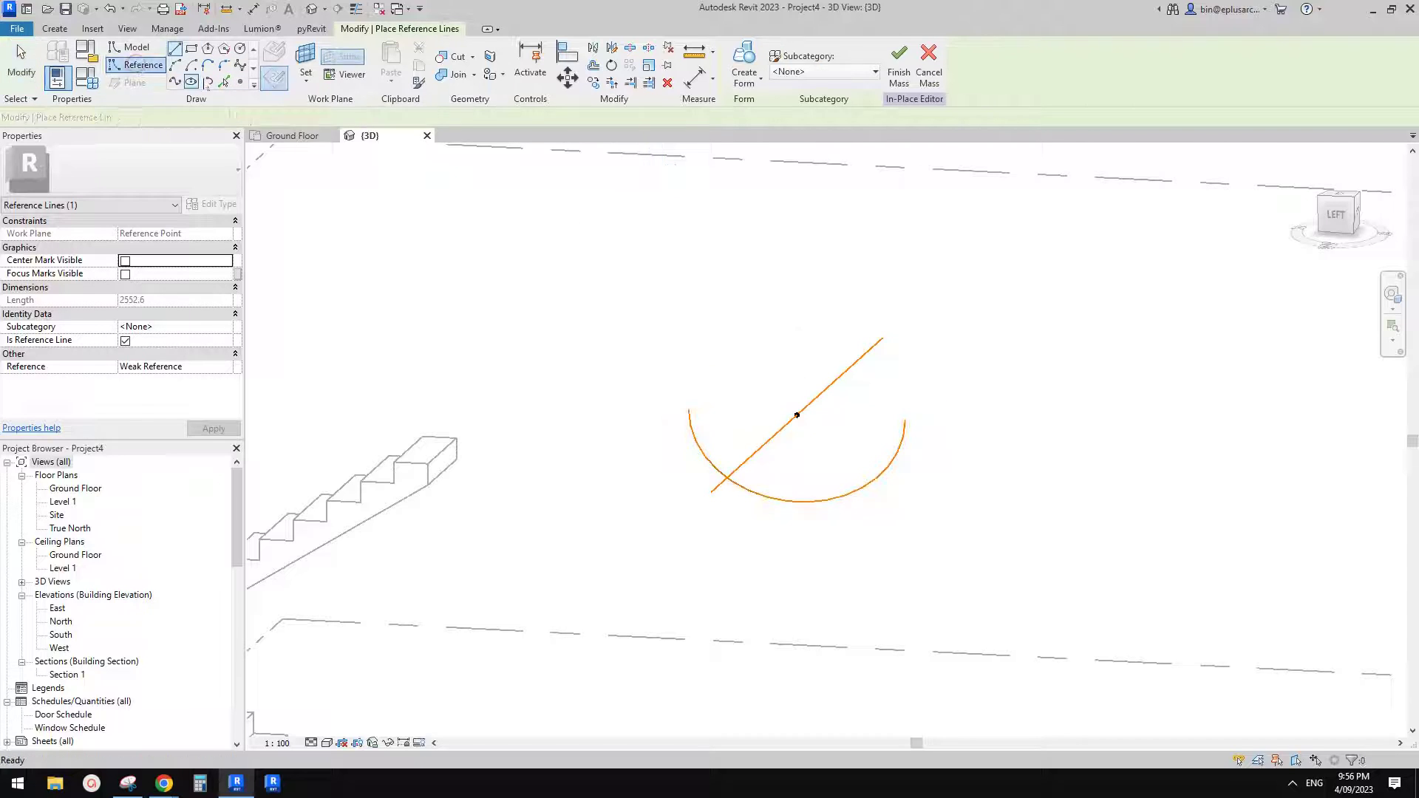
{"action": "left_click", "coordinate": [210, 85]}
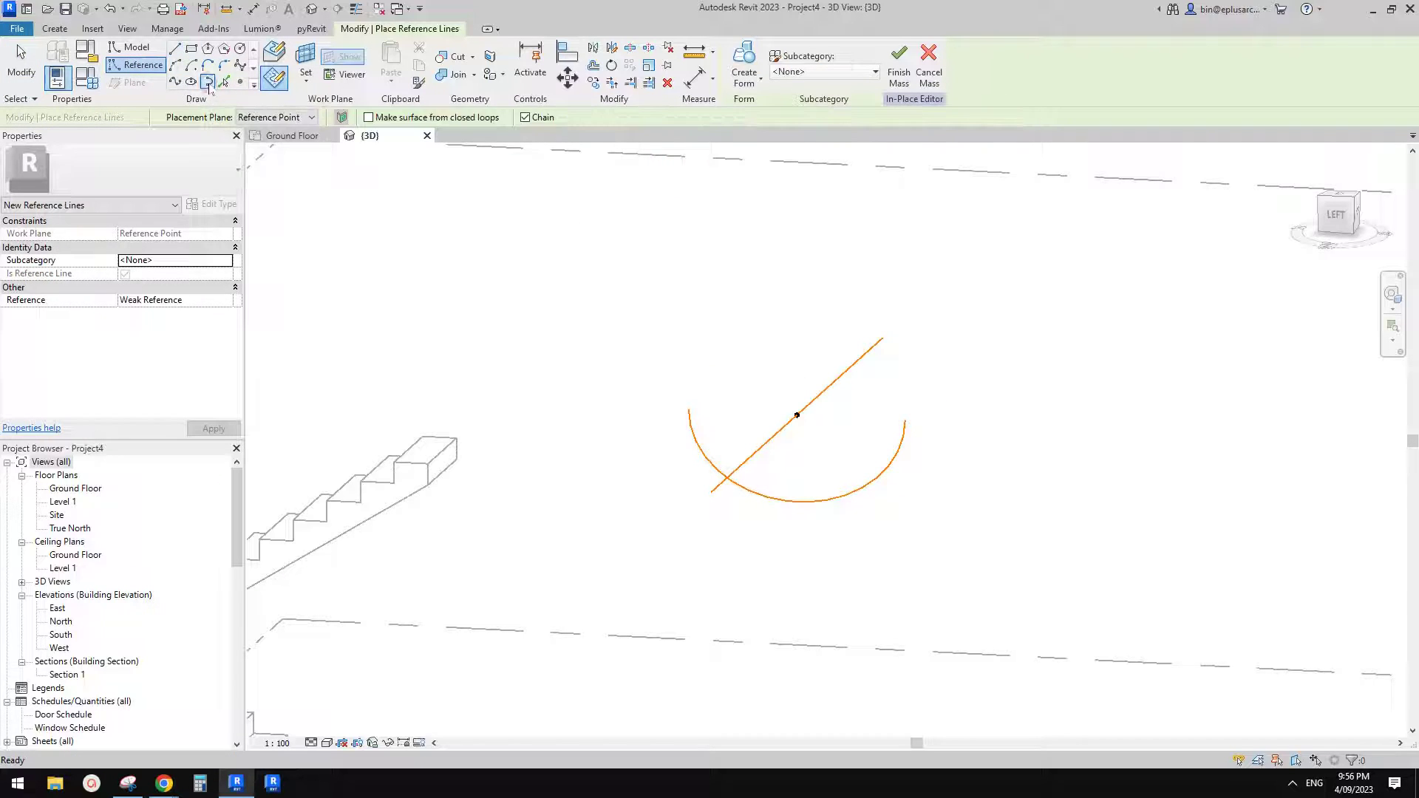
{"action": "left_click", "coordinate": [689, 409]}
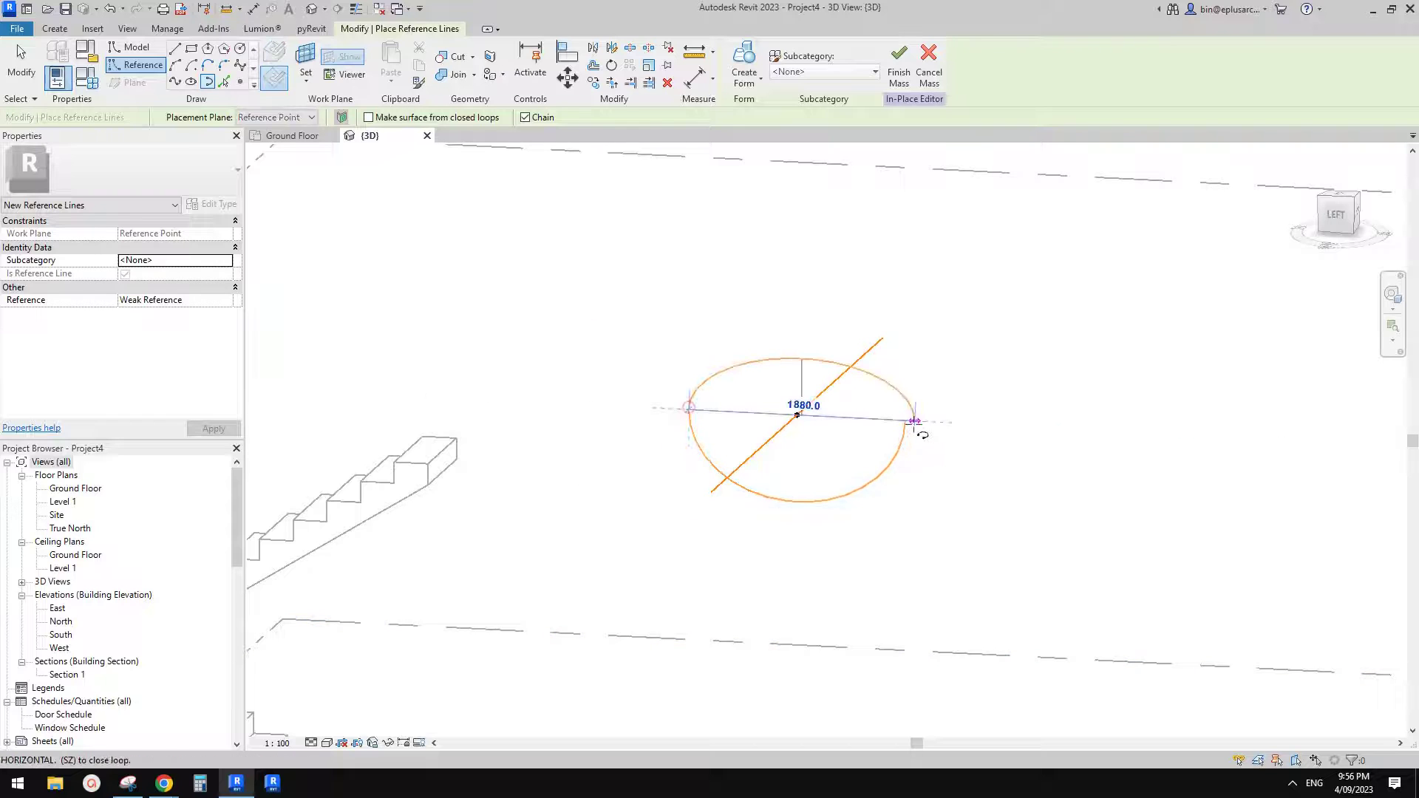
{"action": "left_click", "coordinate": [906, 421]}
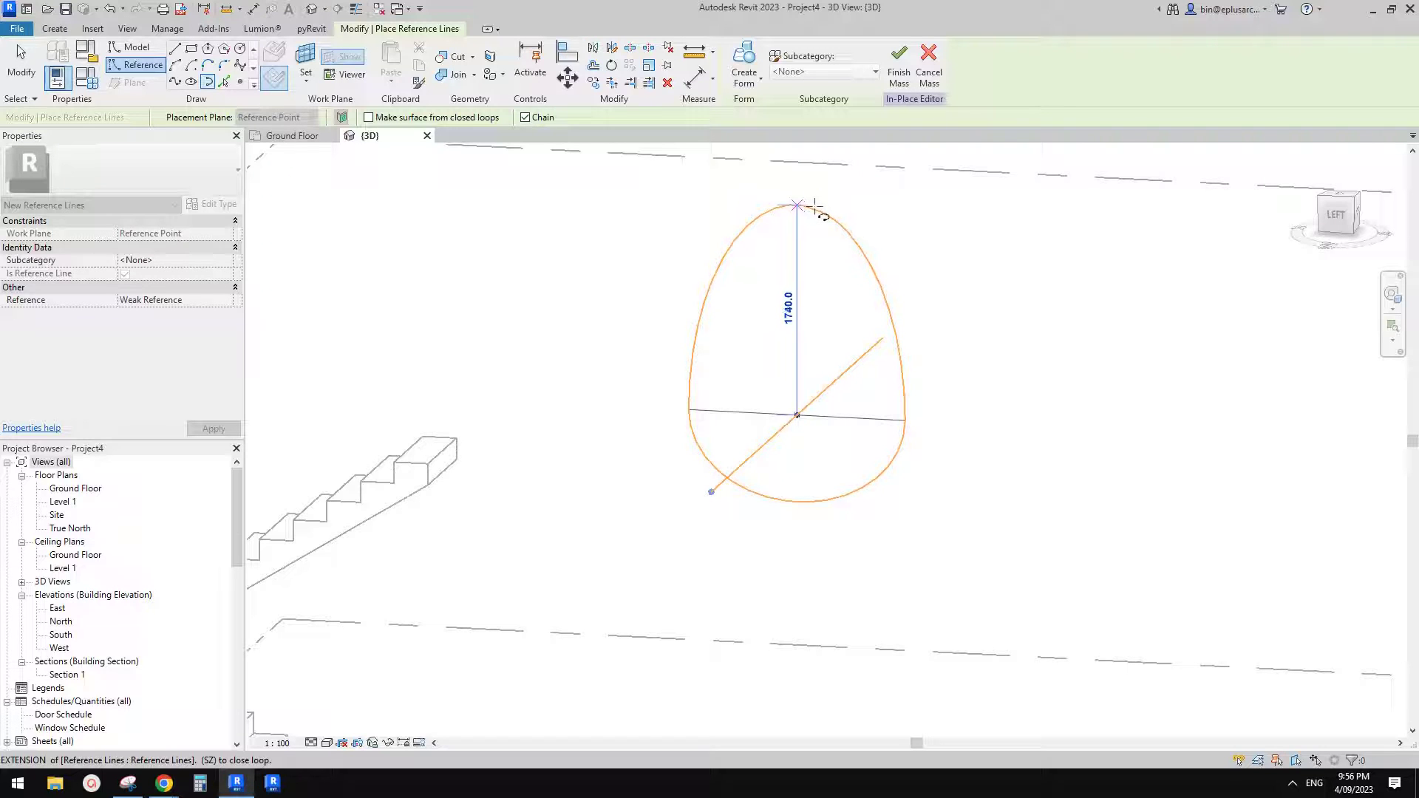
{"action": "left_click", "coordinate": [813, 205]}
{"action": "key", "text": "Escape"}
{"action": "key", "text": "Escape"}
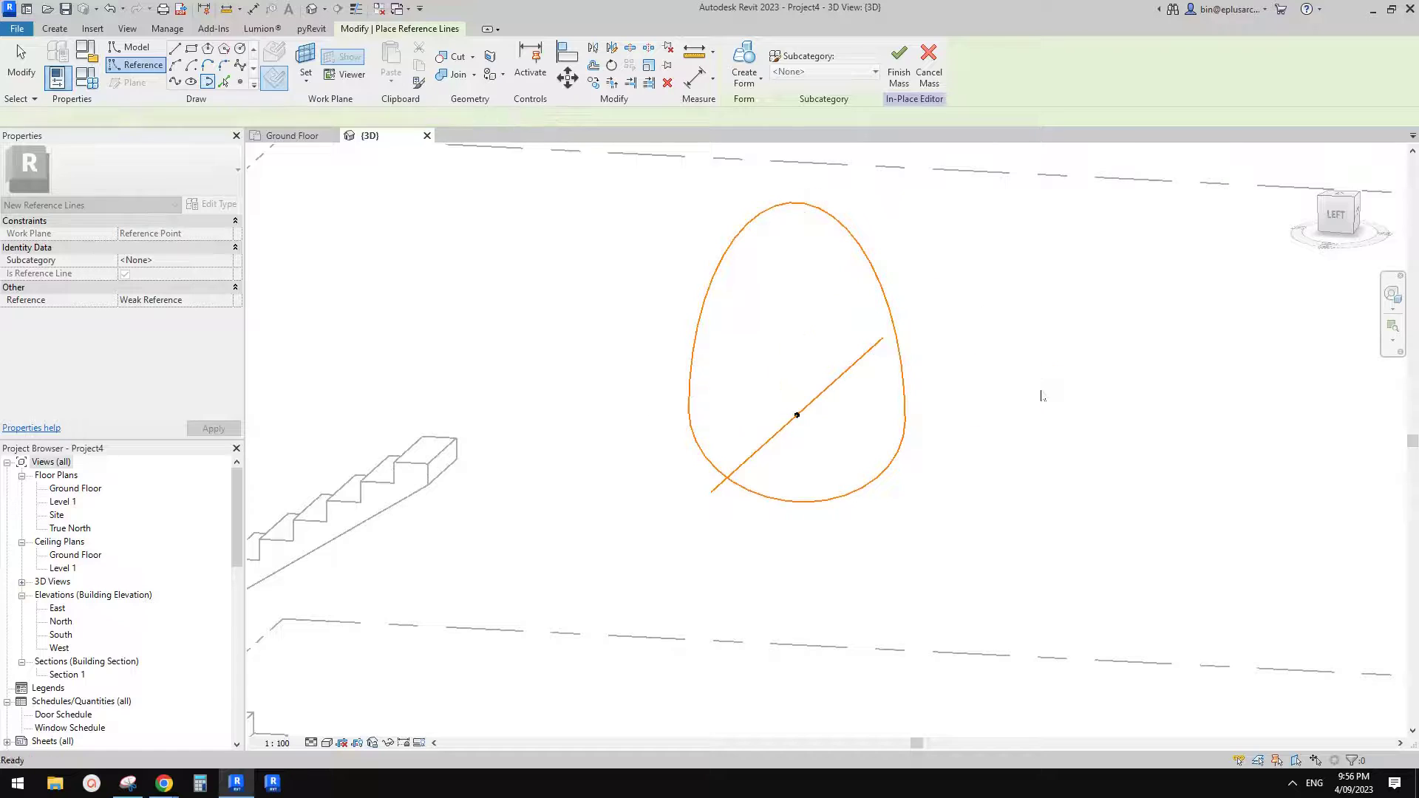
- Select the egg-shaped profile together with its reference point and make four copies of it beside the reference line
{"action": "middle_click_drag", "start_coordinate": [1039, 396], "coordinate": [825, 481], "text": "shift"}
{"action": "left_click_drag", "start_coordinate": [739, 204], "coordinate": [843, 556]}
{"action": "middle_click_drag", "start_coordinate": [739, 196], "coordinate": [890, 498], "text": "shift"}
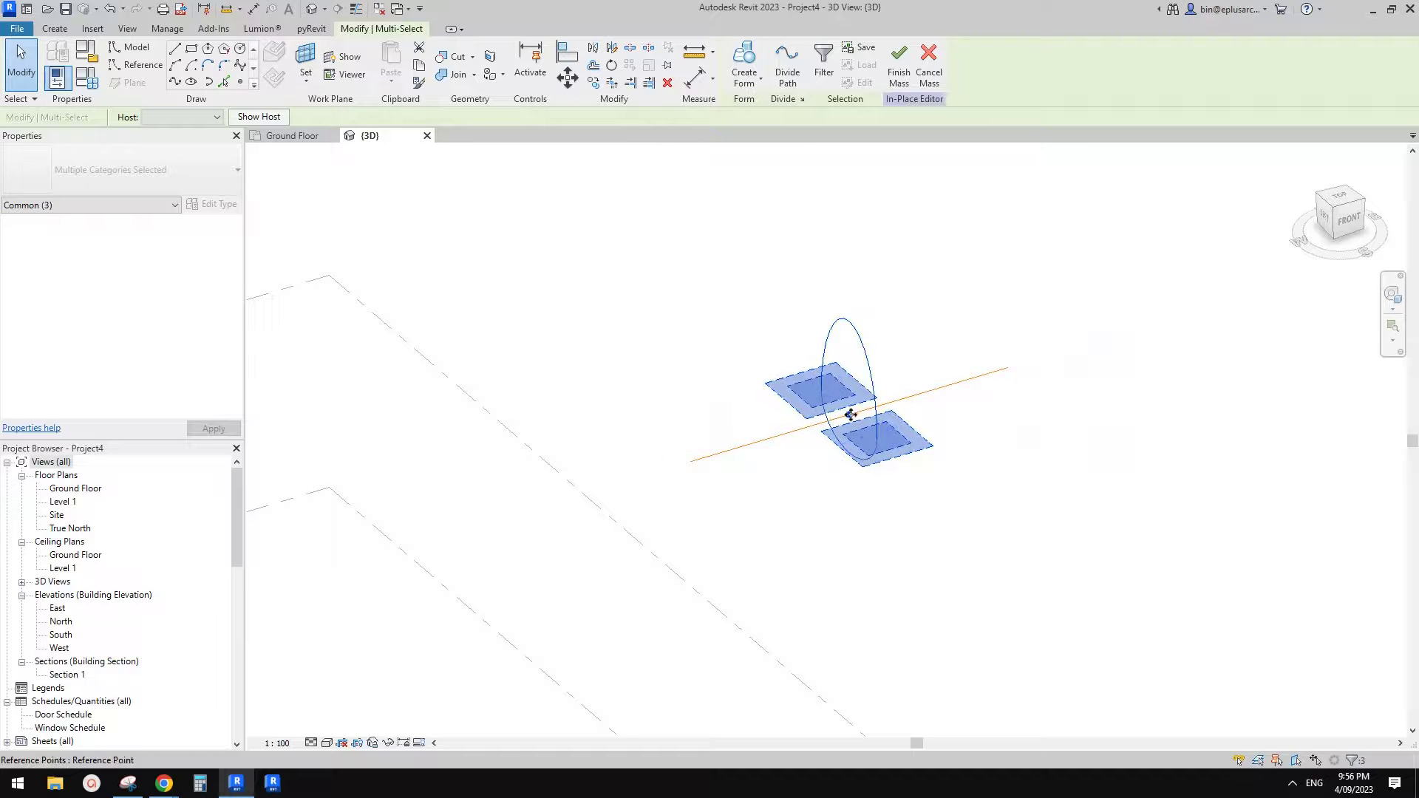
{"action": "left_click_drag", "start_coordinate": [859, 429], "coordinate": [414, 357]}
- Rehost the reference points of two profile copies to the two ends of the reference line
{"action": "left_click", "coordinate": [724, 308]}
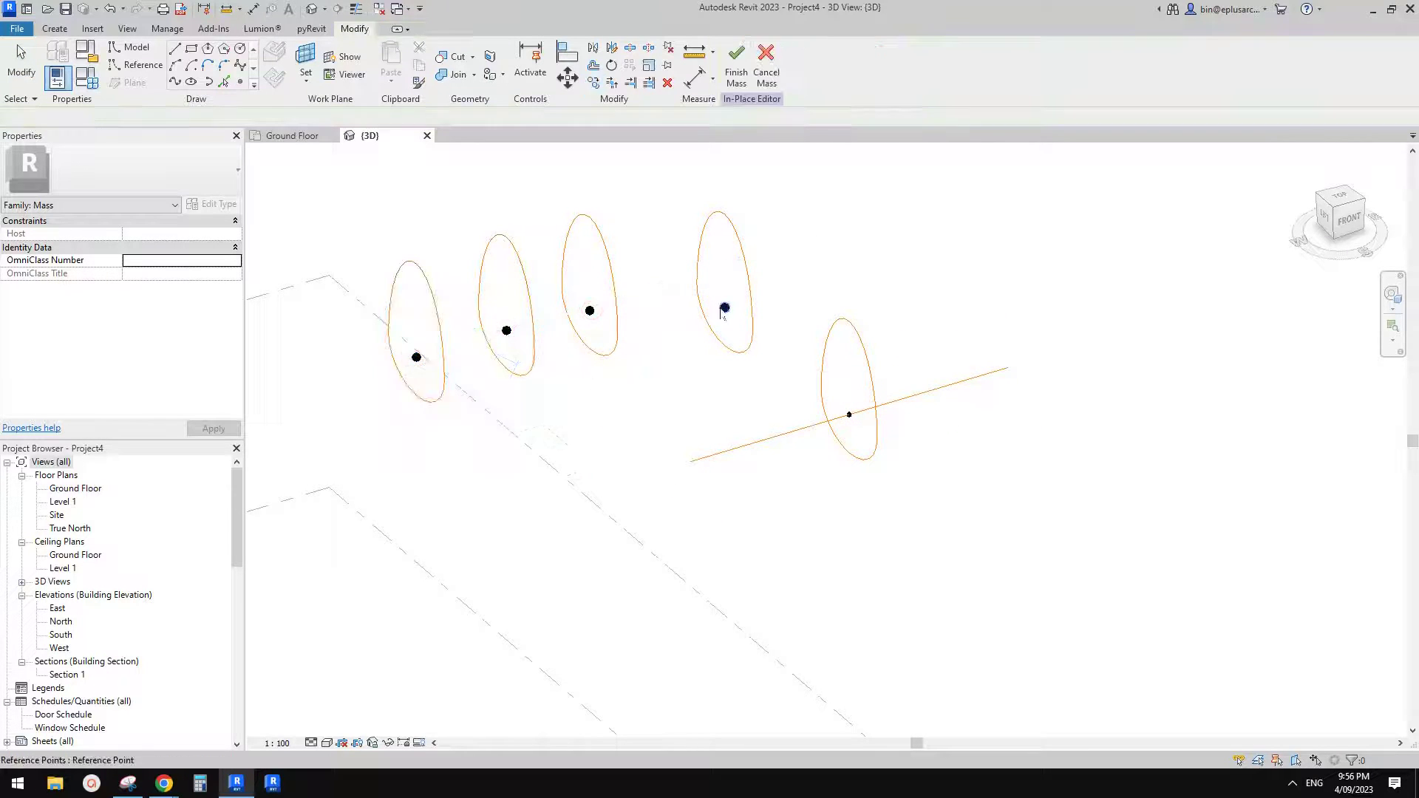
{"action": "left_click", "coordinate": [789, 72]}
{"action": "left_click", "coordinate": [1008, 367]}
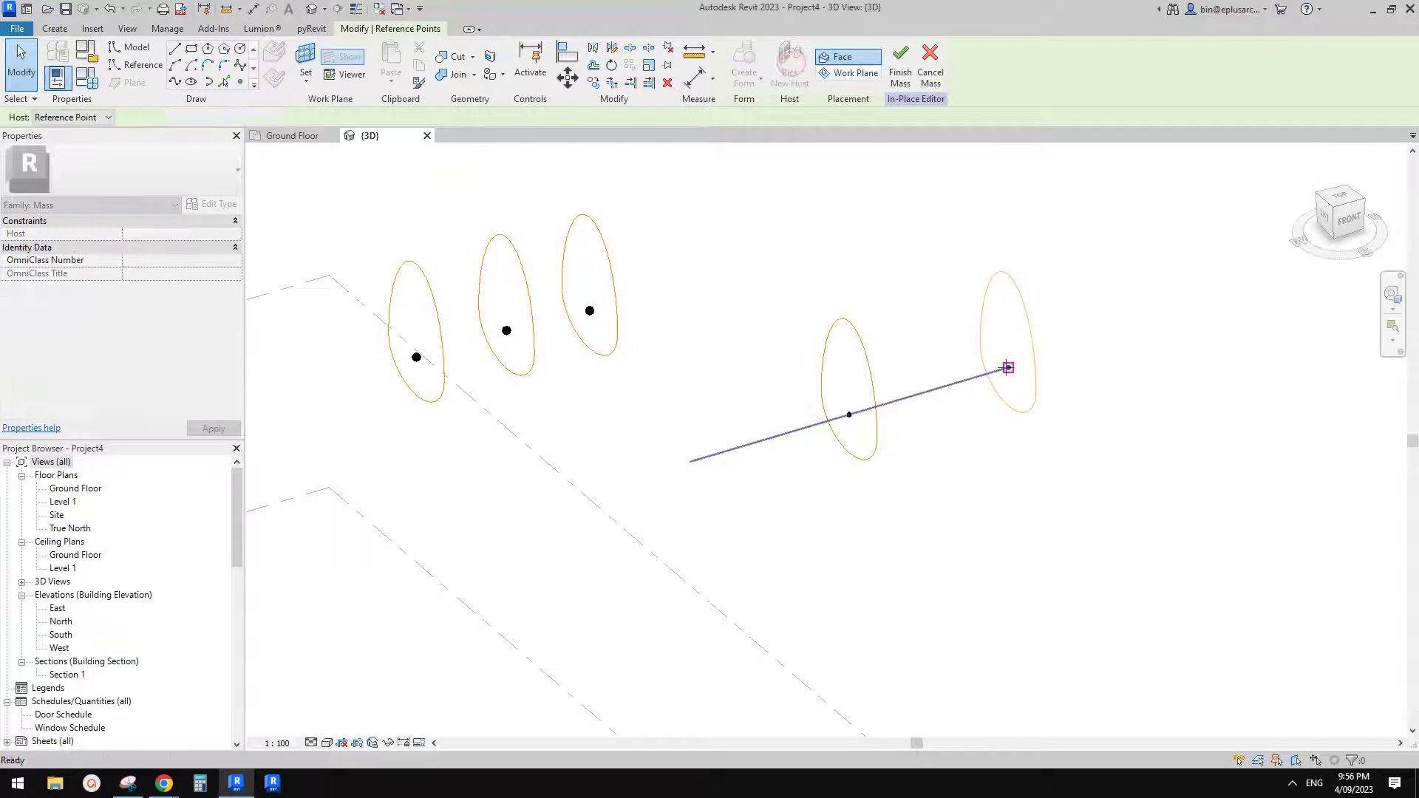
{"action": "left_click", "coordinate": [590, 312]}
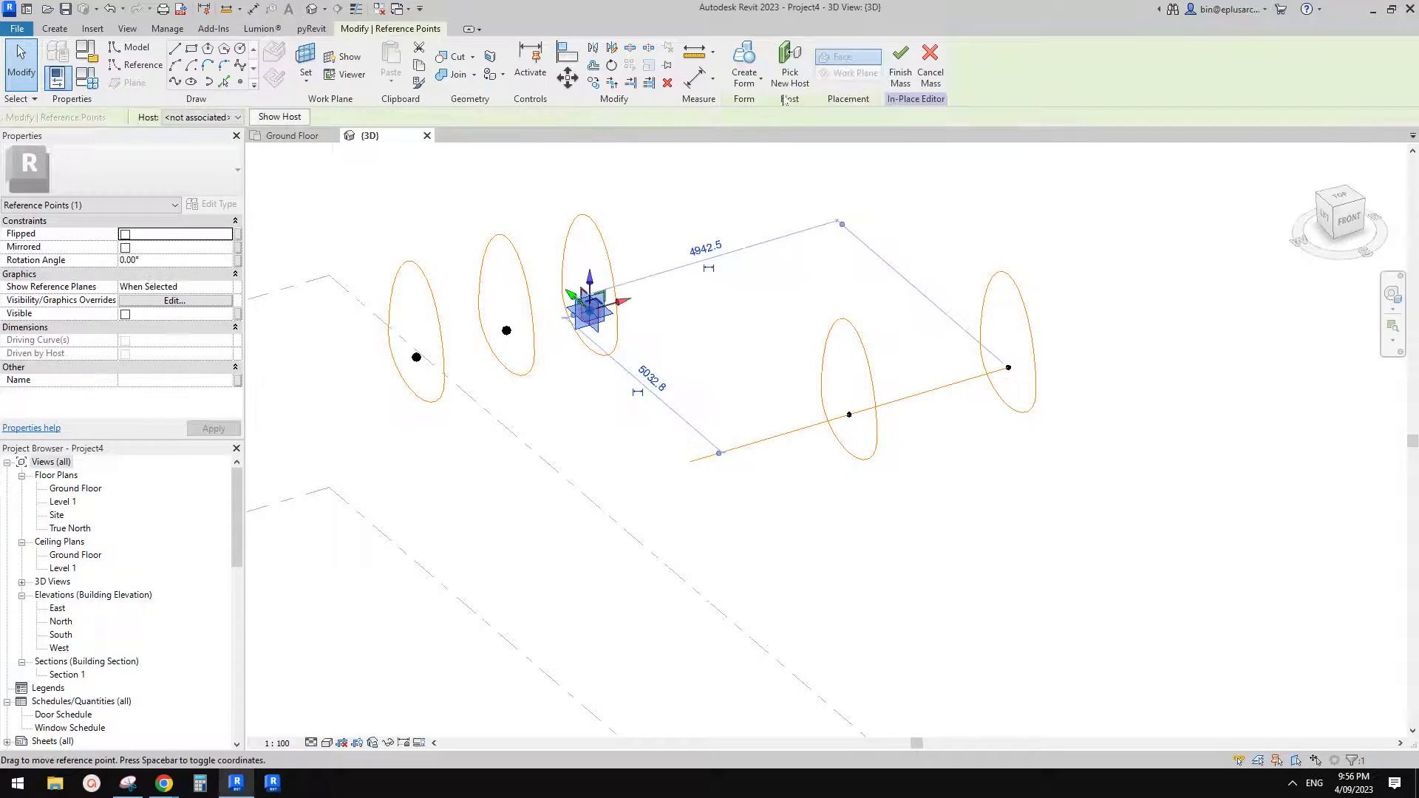
{"action": "left_click", "coordinate": [692, 461]}
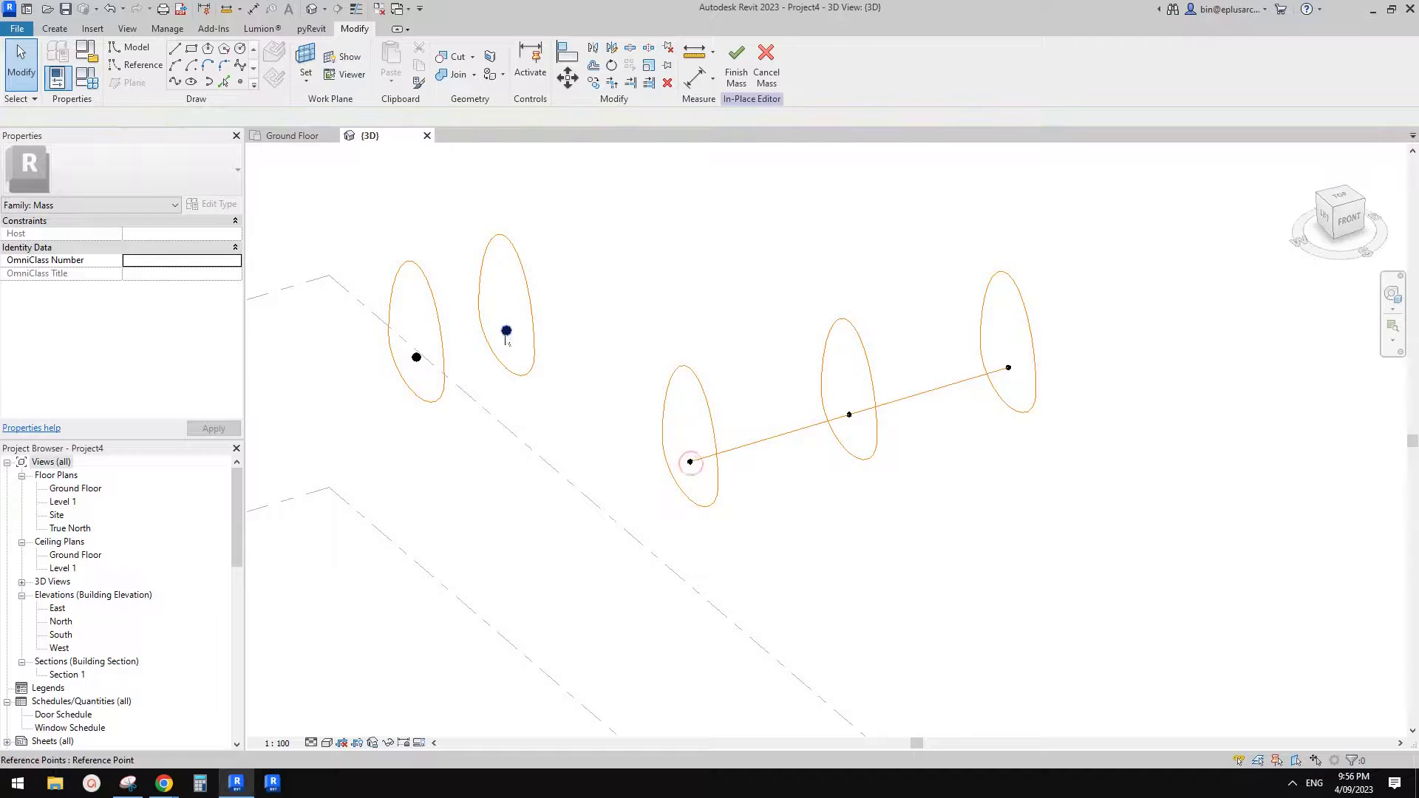
- Rehost the other two profile copies' reference points onto the reference line, one slightly inward from each end
{"action": "left_click", "coordinate": [506, 331]}
{"action": "left_click", "coordinate": [974, 378]}
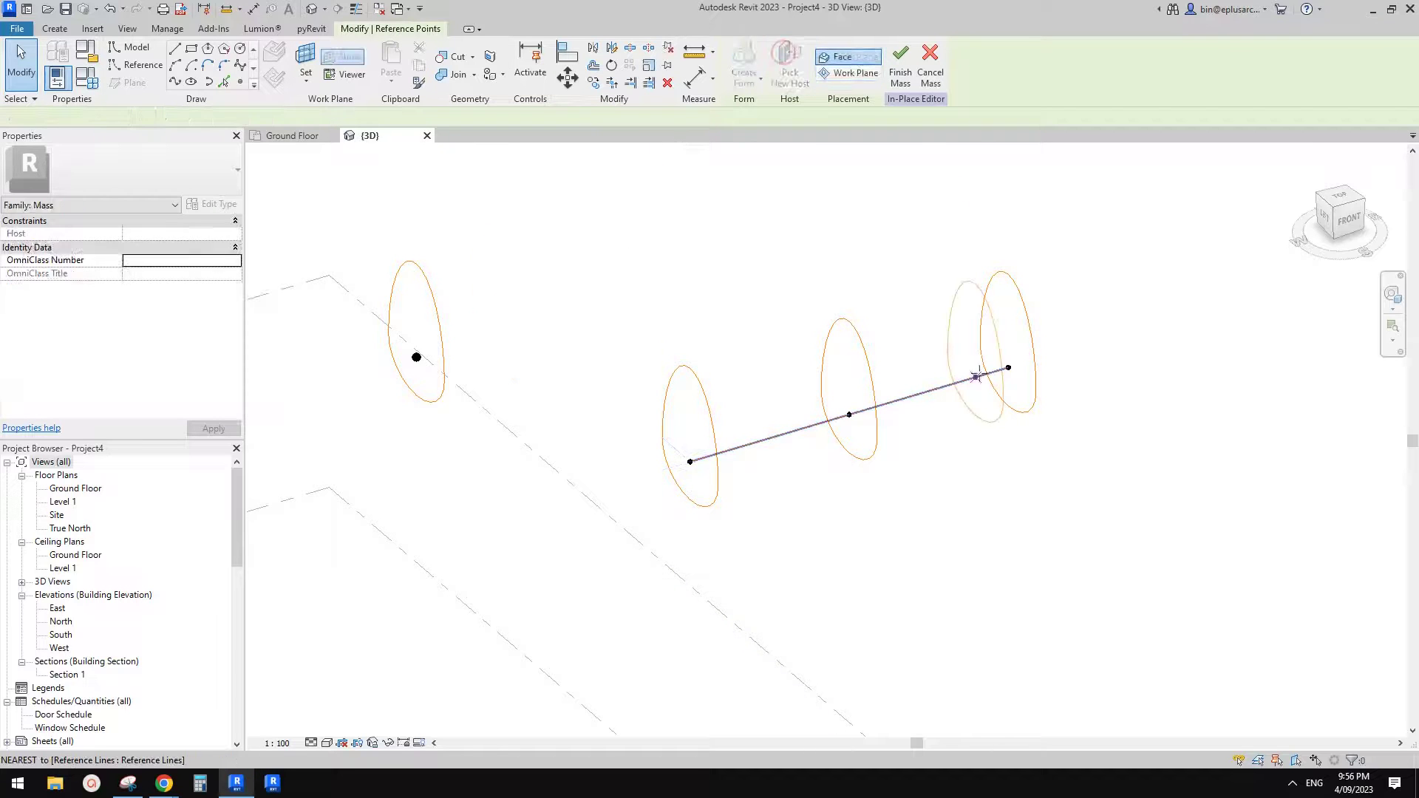
{"action": "left_click", "coordinate": [417, 358]}
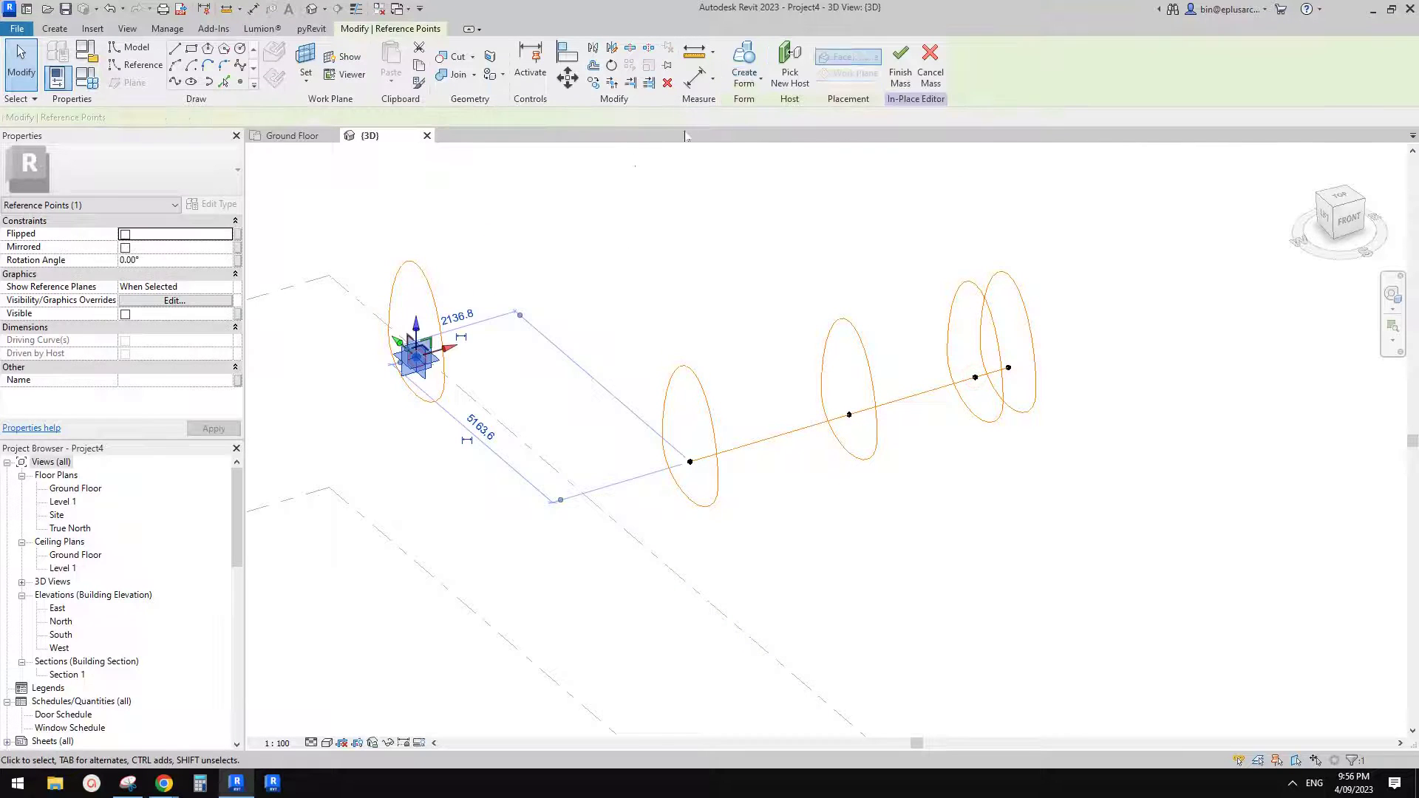
{"action": "left_click", "coordinate": [789, 65]}
{"action": "left_click", "coordinate": [726, 451]}
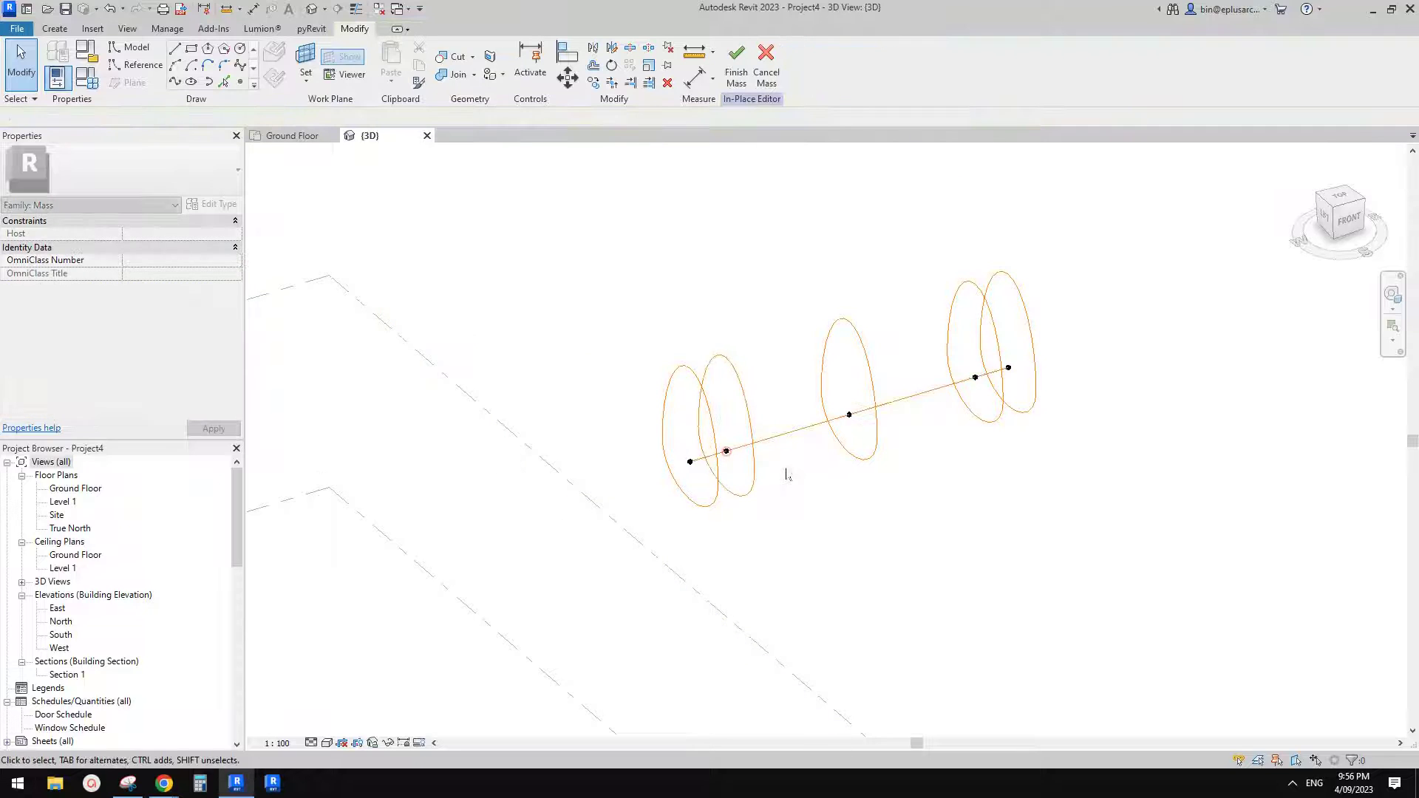
- Select the reference lines of all five profiles, leaving out the path line, and create a solid form through them
{"action": "middle_click_drag", "start_coordinate": [786, 476], "coordinate": [797, 419], "text": "shift"}
{"action": "scroll", "coordinate": [833, 464], "scroll_direction": "down", "scroll_amount": 1}
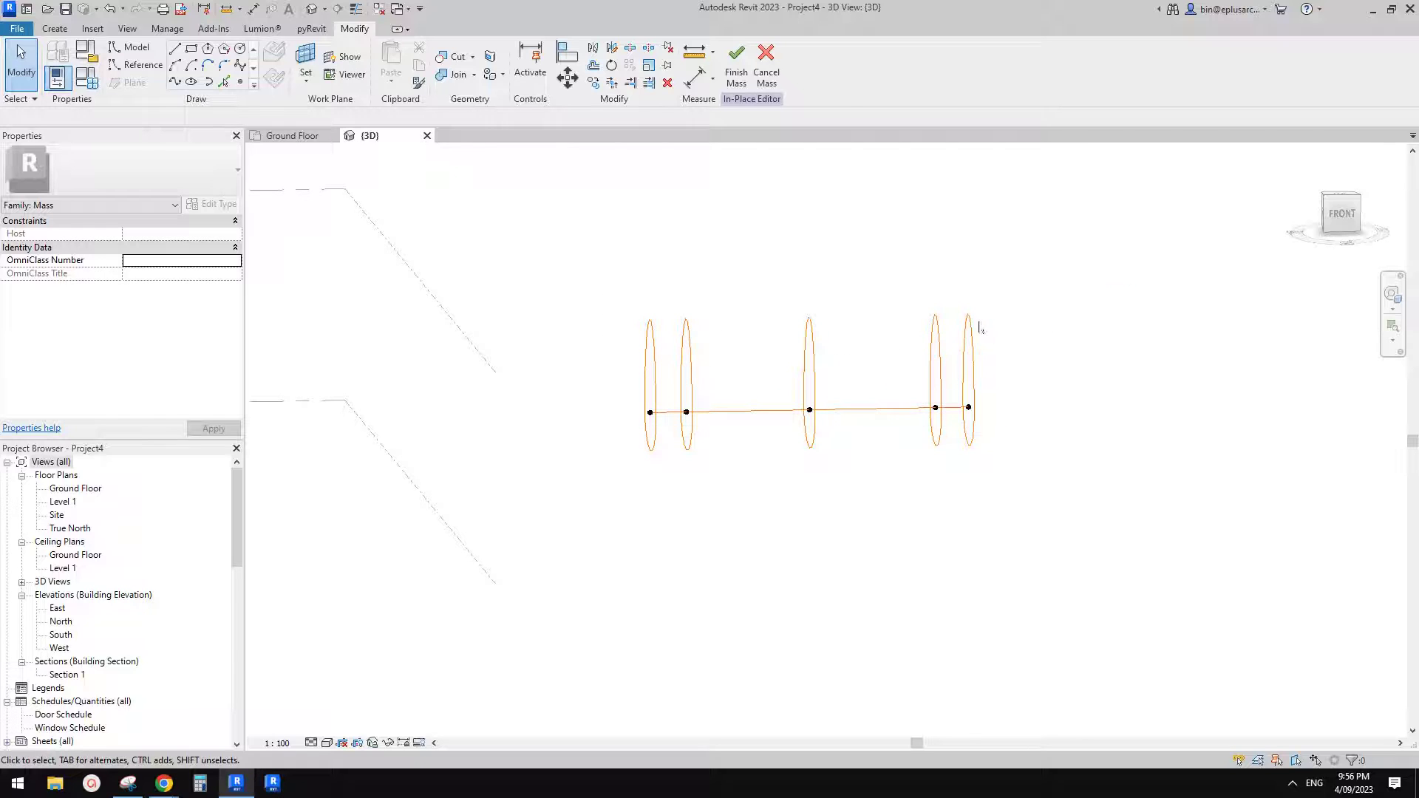
{"action": "left_click_drag", "start_coordinate": [1094, 302], "coordinate": [598, 353]}
{"action": "left_click_drag", "start_coordinate": [1021, 499], "coordinate": [541, 438], "text": "ctrl"}
{"action": "middle_click_drag", "start_coordinate": [806, 400], "coordinate": [828, 394], "text": "shift"}
{"action": "left_click", "coordinate": [939, 60]}
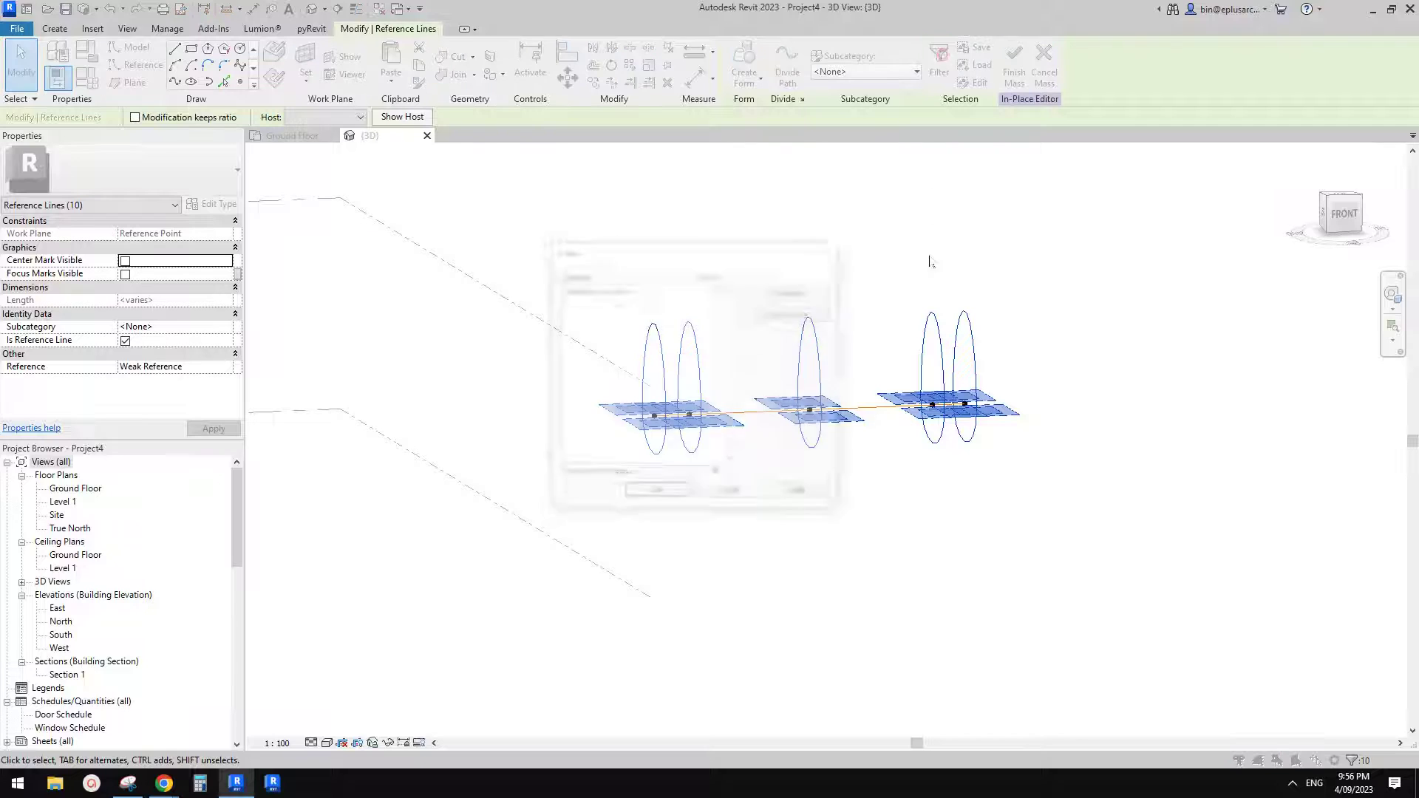
{"action": "left_click", "coordinate": [830, 250]}
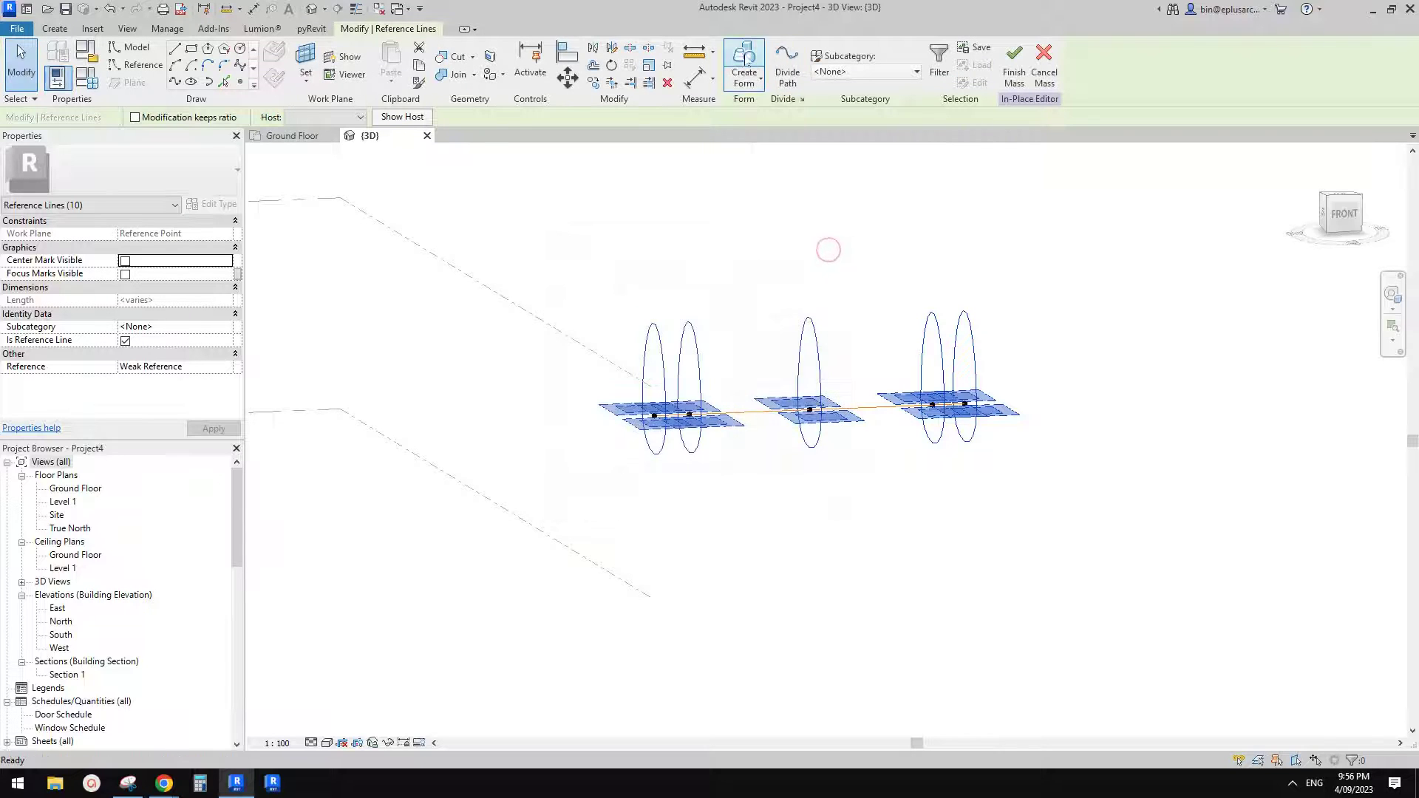
{"action": "left_click", "coordinate": [744, 67]}
{"action": "middle_click_drag", "start_coordinate": [1005, 462], "coordinate": [871, 341], "text": "shift"}
- Create a material called Default New Material with shading colour RGB 64 128 128 and assign it to the form
{"action": "left_click", "coordinate": [870, 341]}
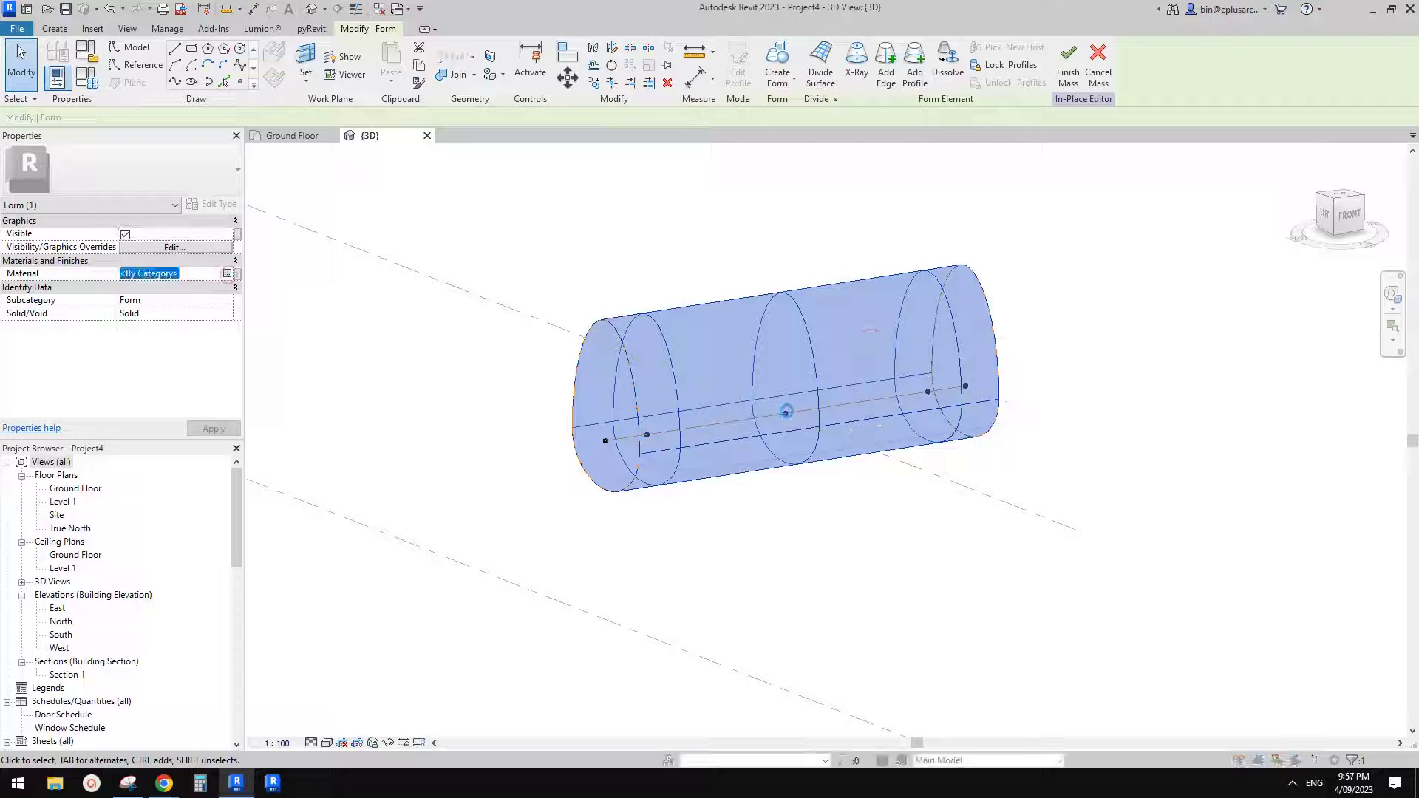
{"action": "left_click", "coordinate": [226, 273]}
{"action": "left_click", "coordinate": [645, 625]}
{"action": "left_click", "coordinate": [678, 642]}
{"action": "left_click", "coordinate": [1070, 301]}
{"action": "left_click", "coordinate": [830, 414]}
{"action": "left_click", "coordinate": [967, 565]}
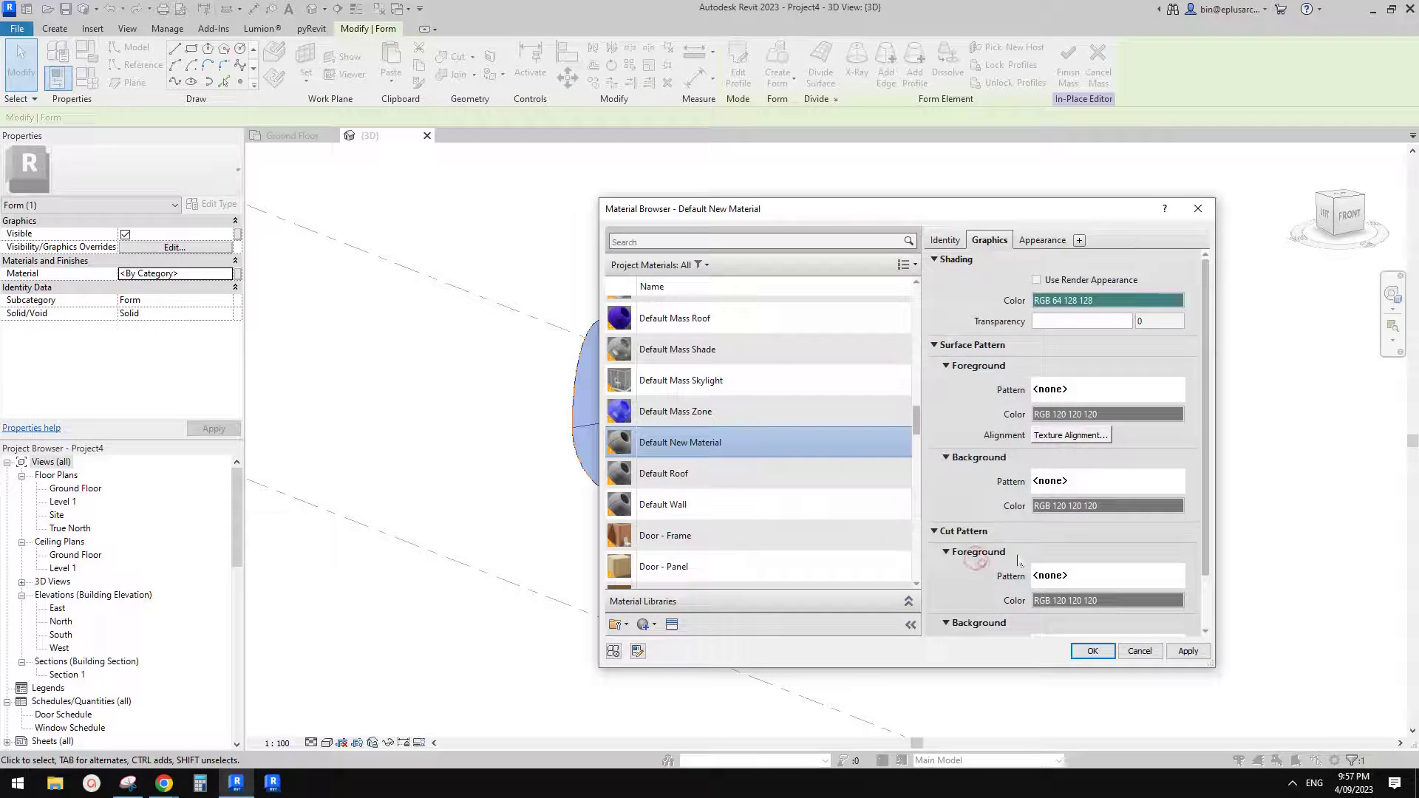
{"action": "left_click", "coordinate": [1091, 651]}
{"action": "left_click", "coordinate": [994, 586]}
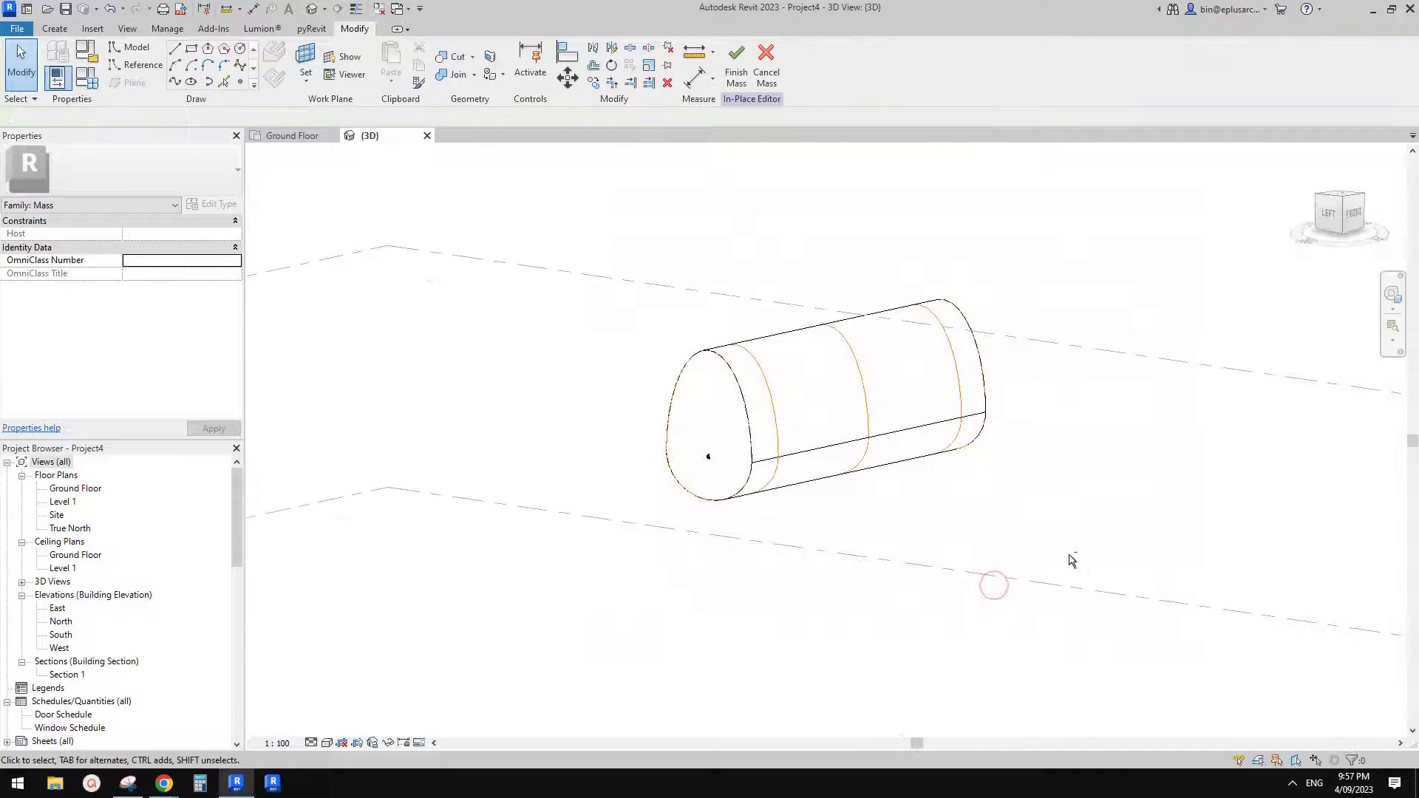
- Check the form's assigned material and its shading colour, and display the 3D view as Shaded with Edges
{"action": "middle_click_drag", "start_coordinate": [1072, 560], "coordinate": [916, 436], "text": "shift"}
{"action": "left_click", "coordinate": [904, 414]}
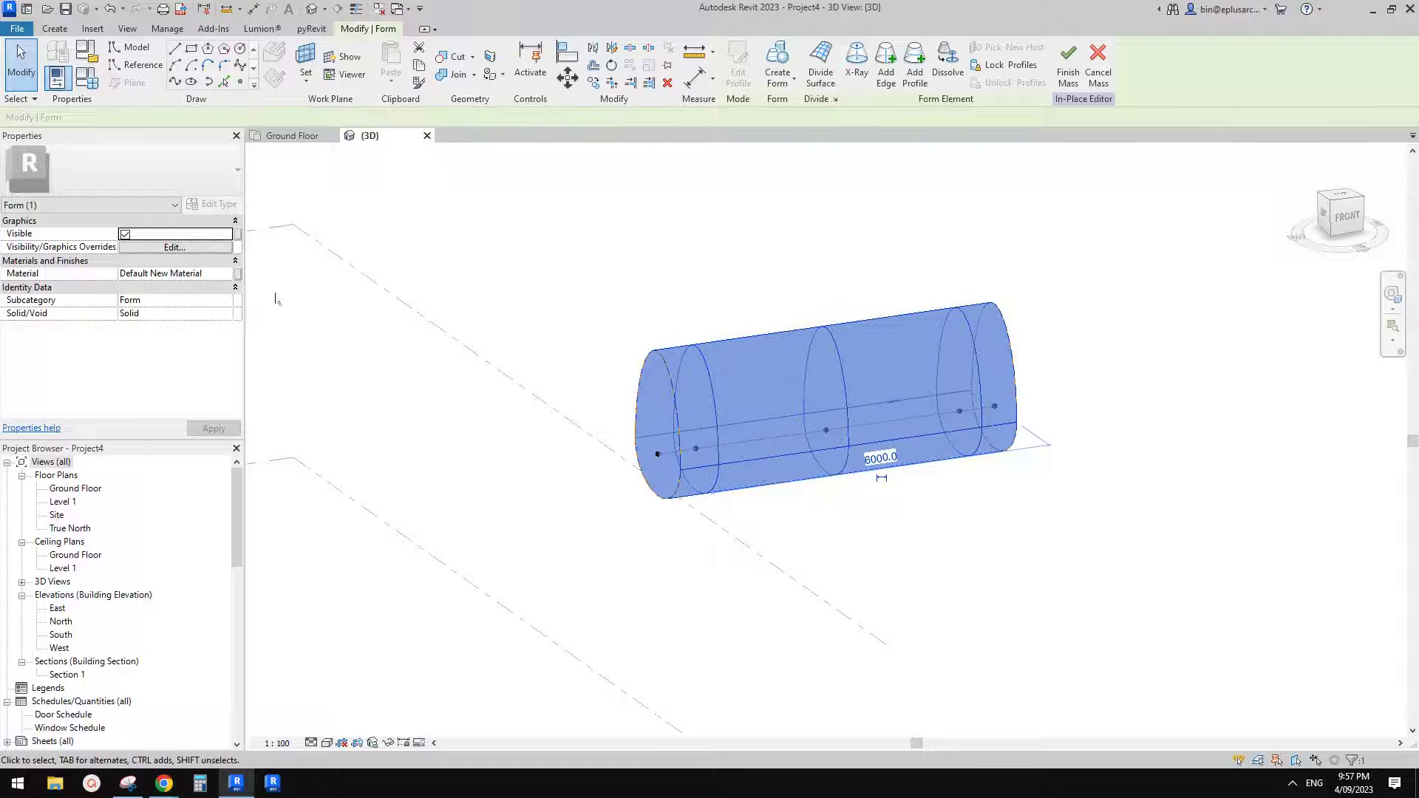
{"action": "left_click", "coordinate": [227, 273]}
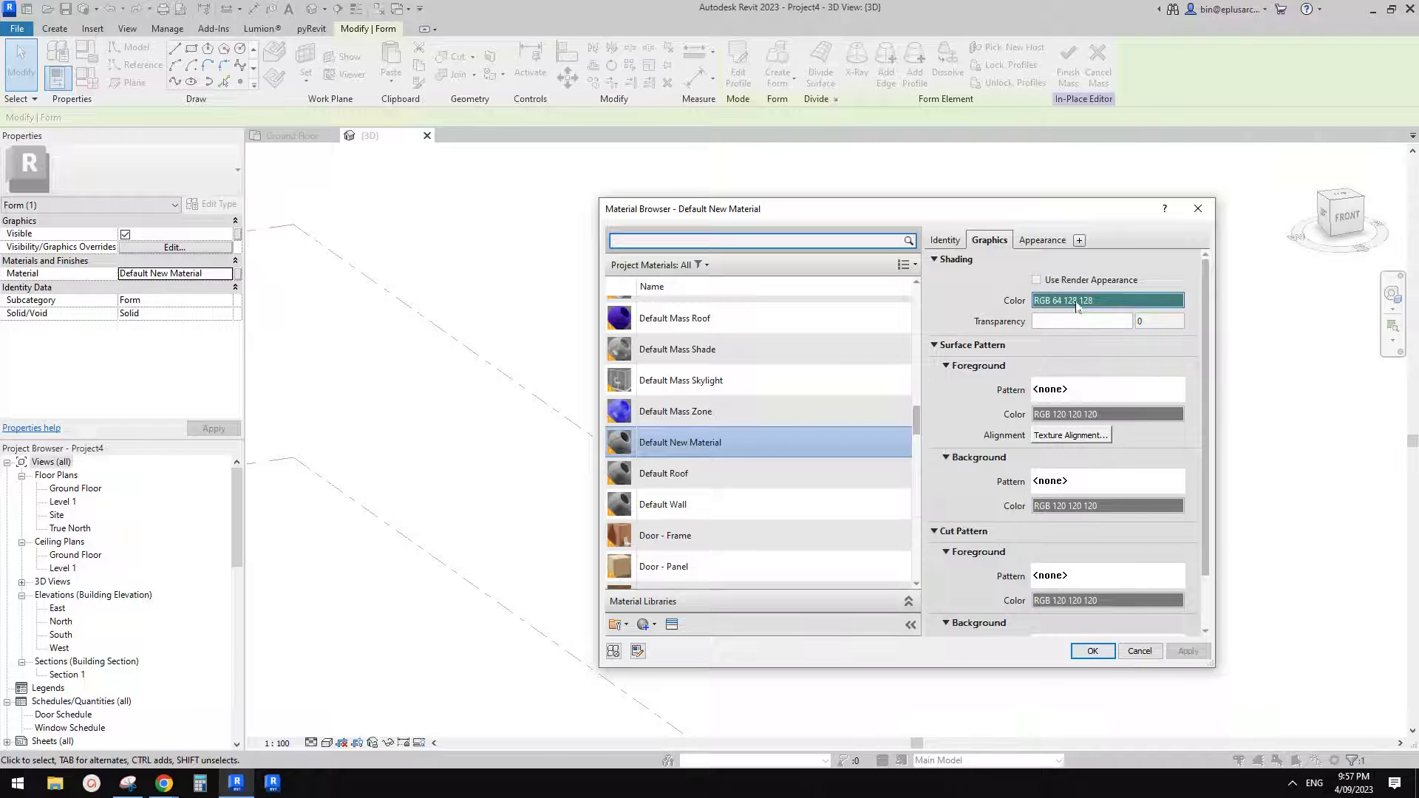
{"action": "left_click", "coordinate": [1094, 652]}
{"action": "left_click", "coordinate": [998, 507]}
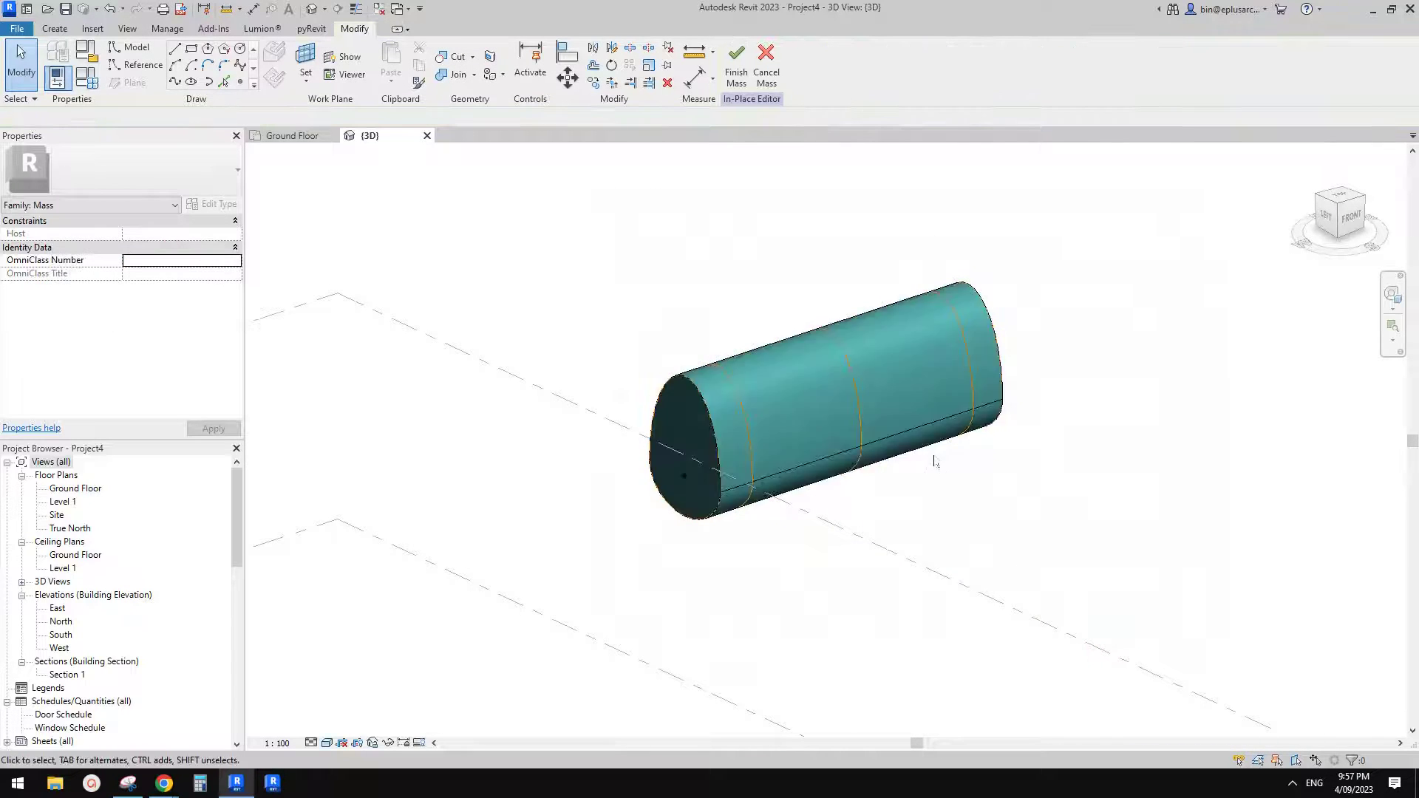
{"action": "middle_click_drag", "start_coordinate": [971, 502], "coordinate": [973, 531], "text": "shift"}
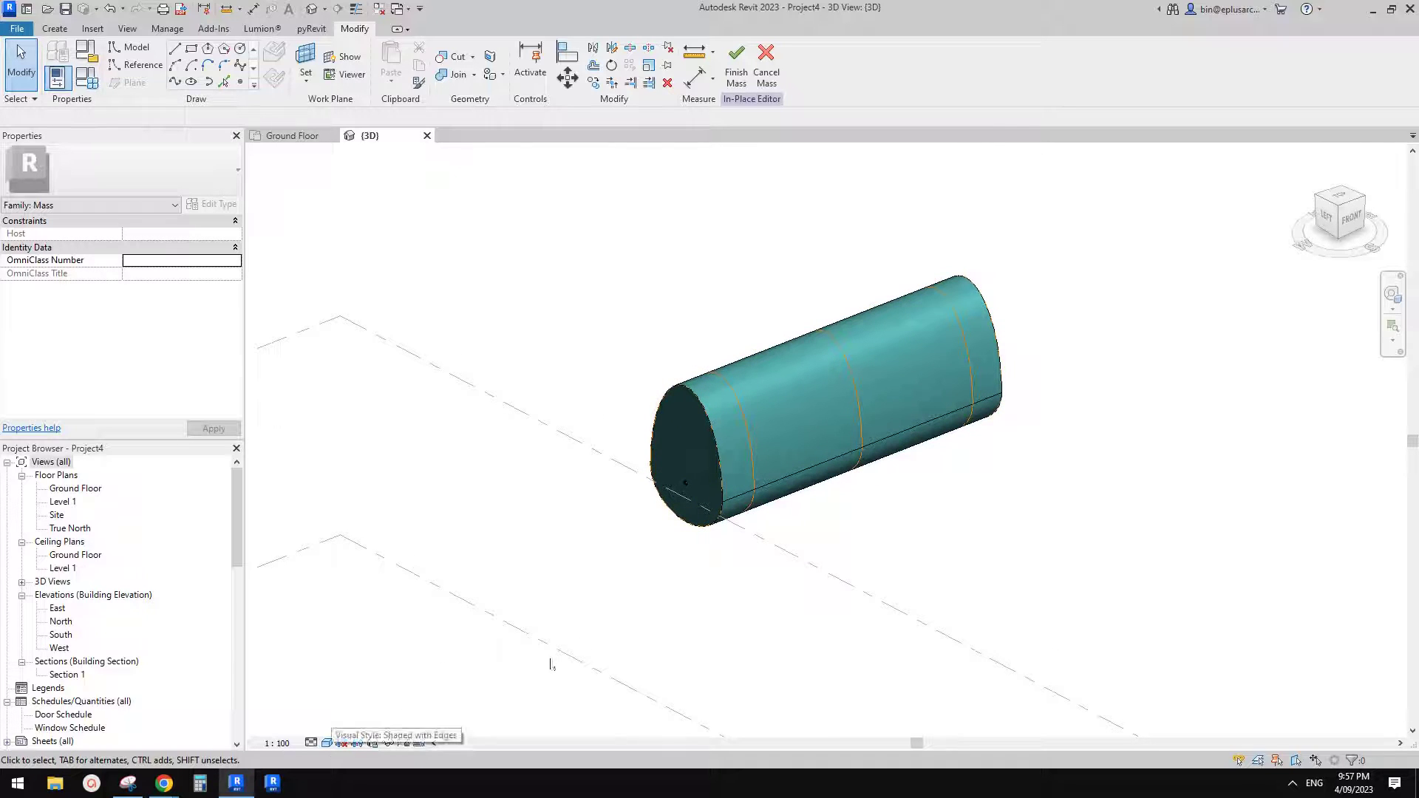
{"action": "middle_click_drag", "start_coordinate": [958, 438], "coordinate": [956, 453]}
{"action": "middle_click_drag", "start_coordinate": [901, 398], "coordinate": [884, 401]}
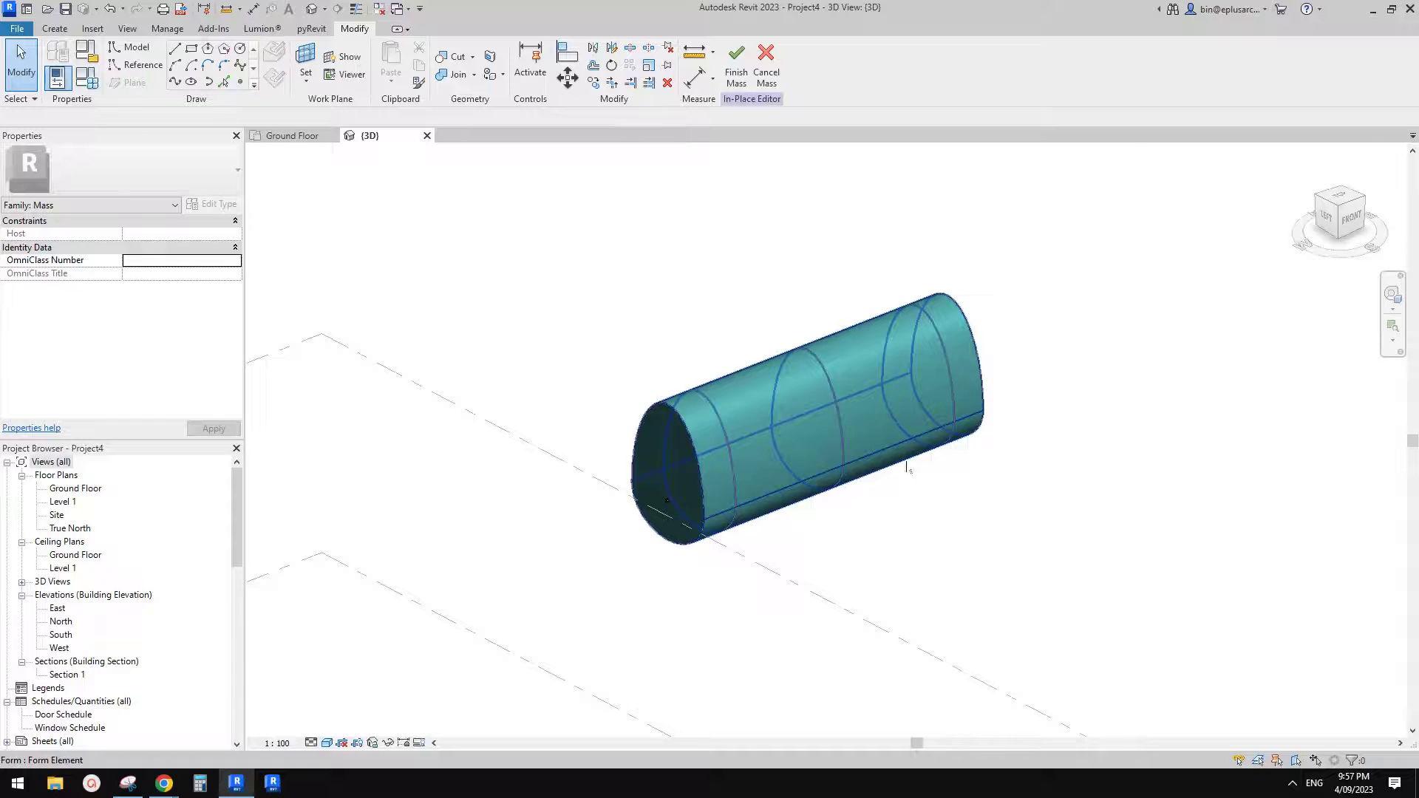
- Compare the form's front with the capsule plan and basic dimensions in the Google Docs document in Chrome, and return to Revit
{"action": "middle_click_drag", "start_coordinate": [907, 467], "coordinate": [695, 510], "text": "shift"}
{"action": "mouse_move", "coordinate": [164, 784]}
{"action": "left_click", "coordinate": [215, 711]}
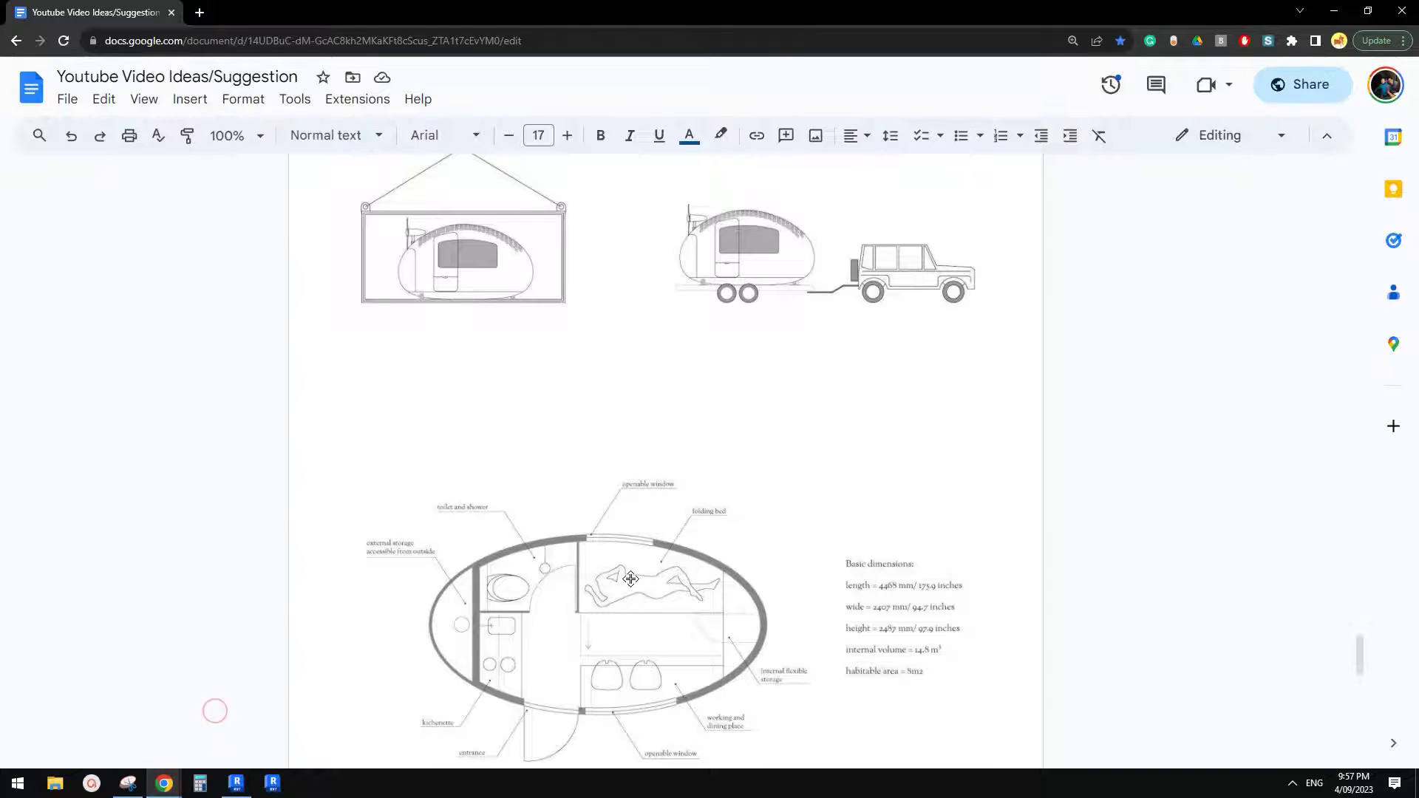
{"action": "left_click", "coordinate": [238, 784]}
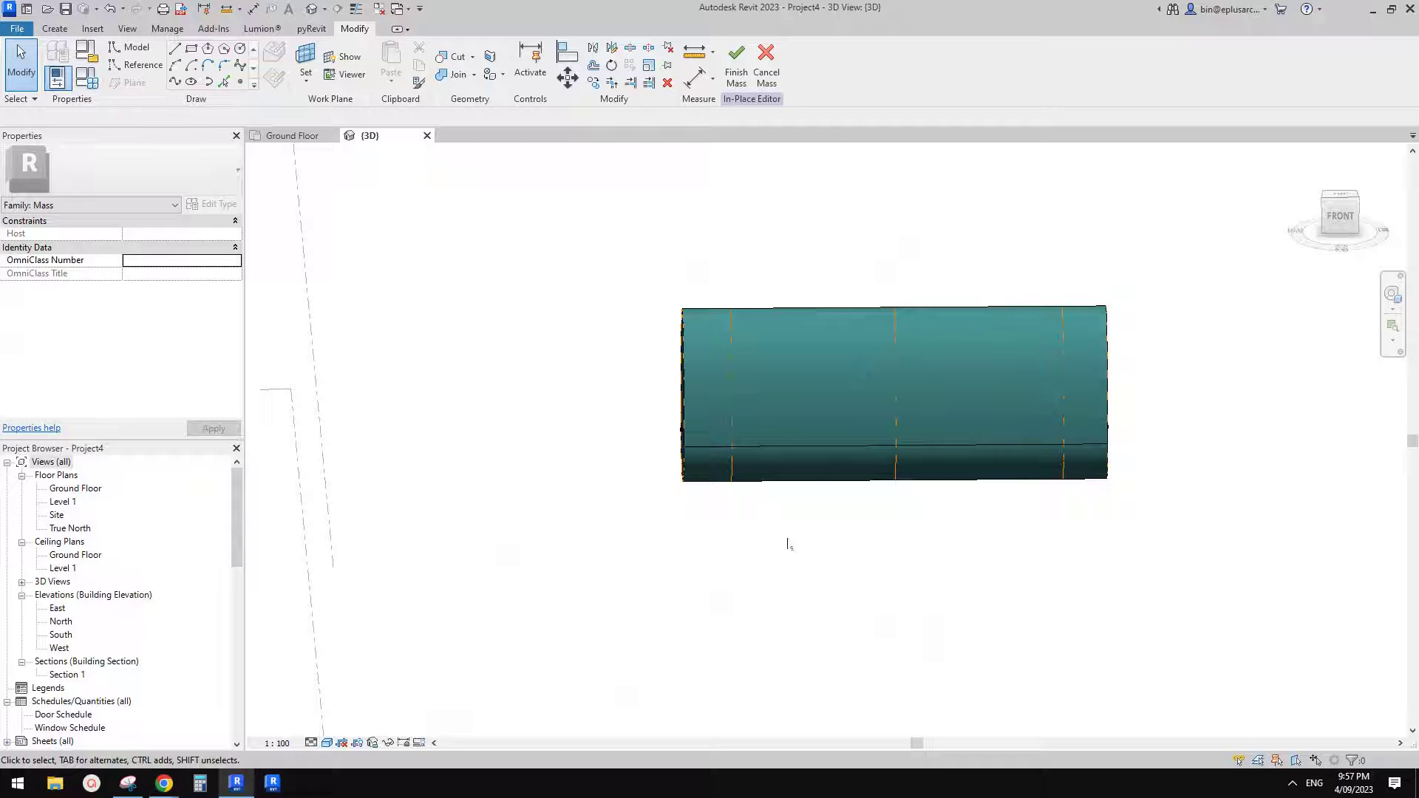
- Examine the lofted form's side outline and its end profiles from several directions
{"action": "middle_click_drag", "start_coordinate": [786, 539], "coordinate": [903, 502], "text": "shift"}
{"action": "scroll", "coordinate": [784, 487], "scroll_direction": "up", "scroll_amount": 1}
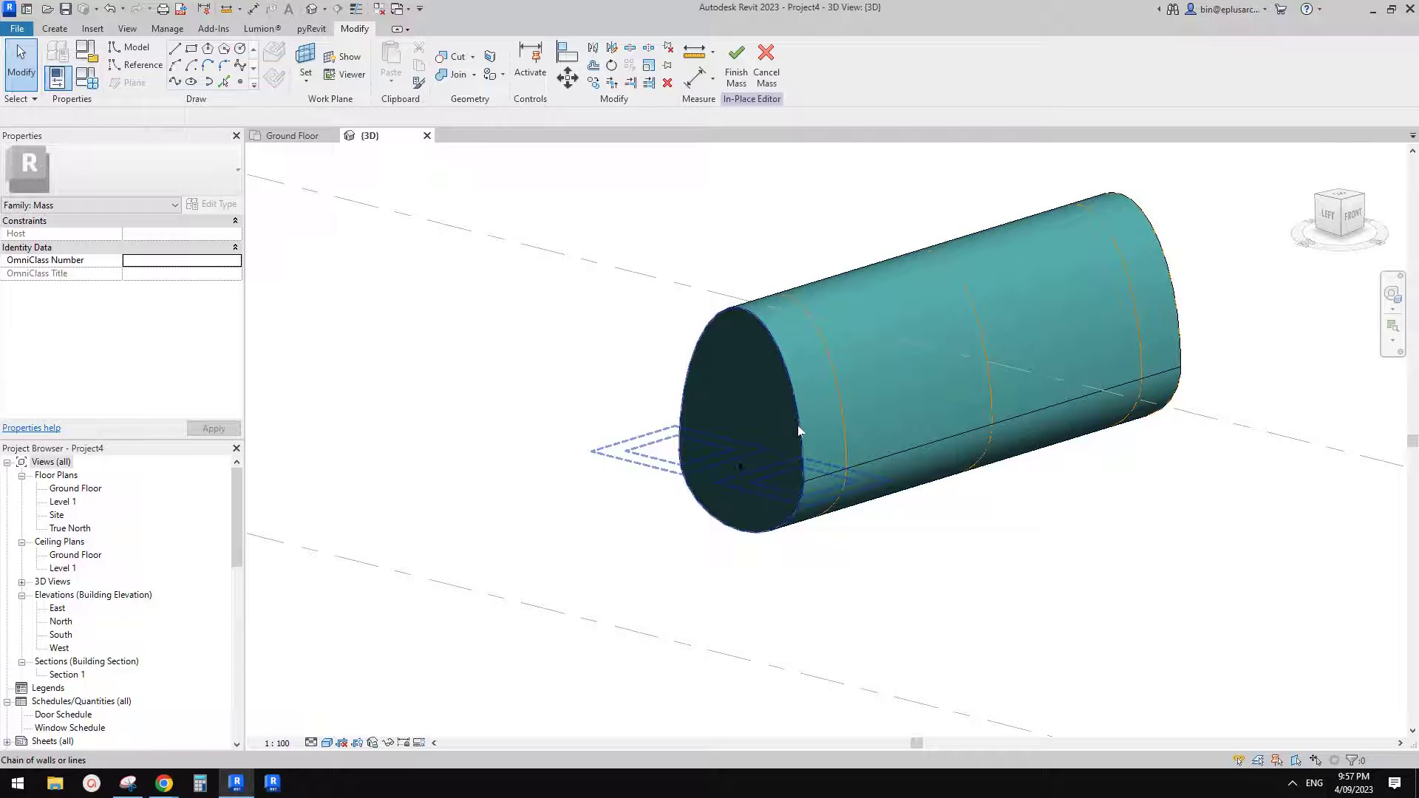
{"action": "middle_click_drag", "start_coordinate": [797, 424], "coordinate": [711, 294], "text": "shift"}
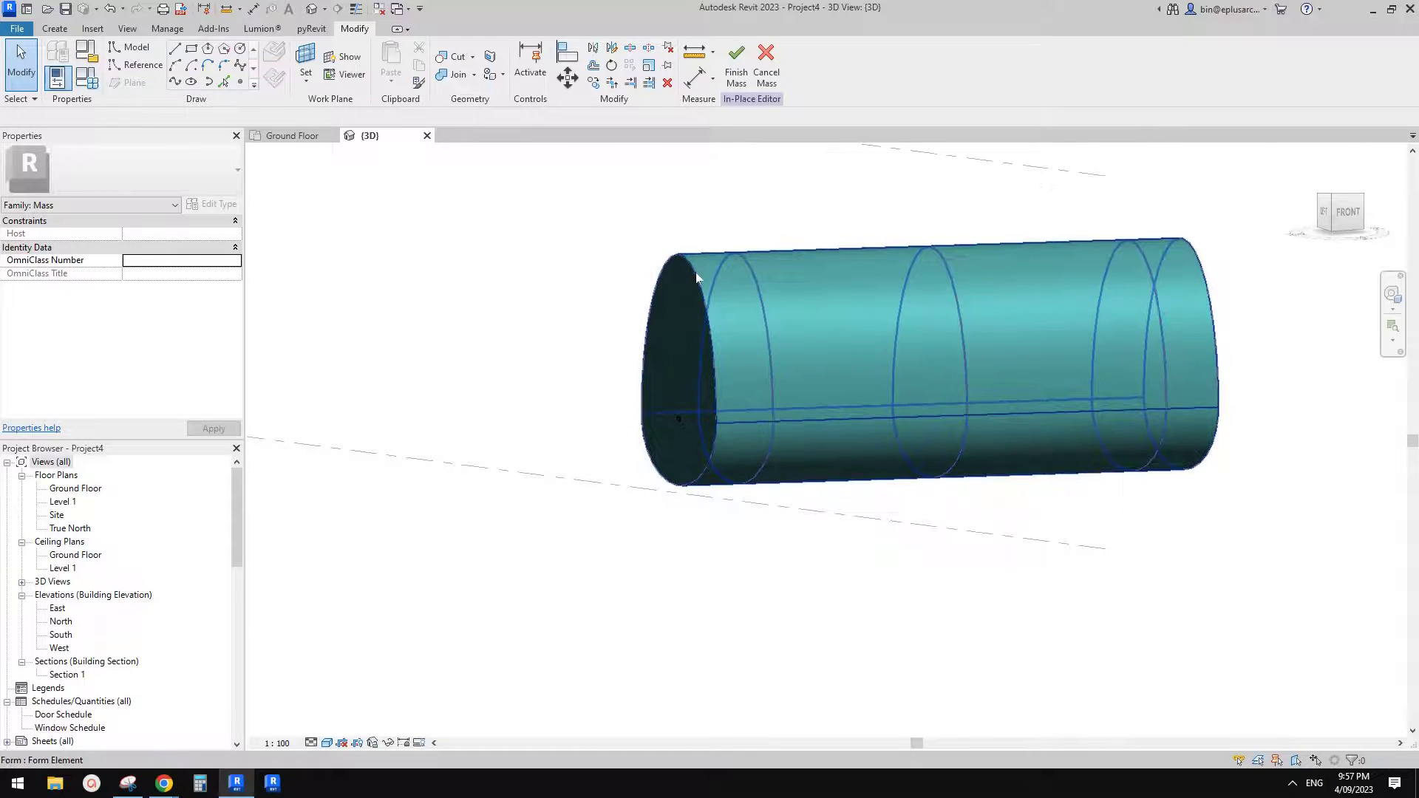
{"action": "key", "text": "Tab"}
{"action": "left_click", "coordinate": [696, 273]}
{"action": "middle_click_drag", "start_coordinate": [704, 296], "coordinate": [1067, 323], "text": "shift"}
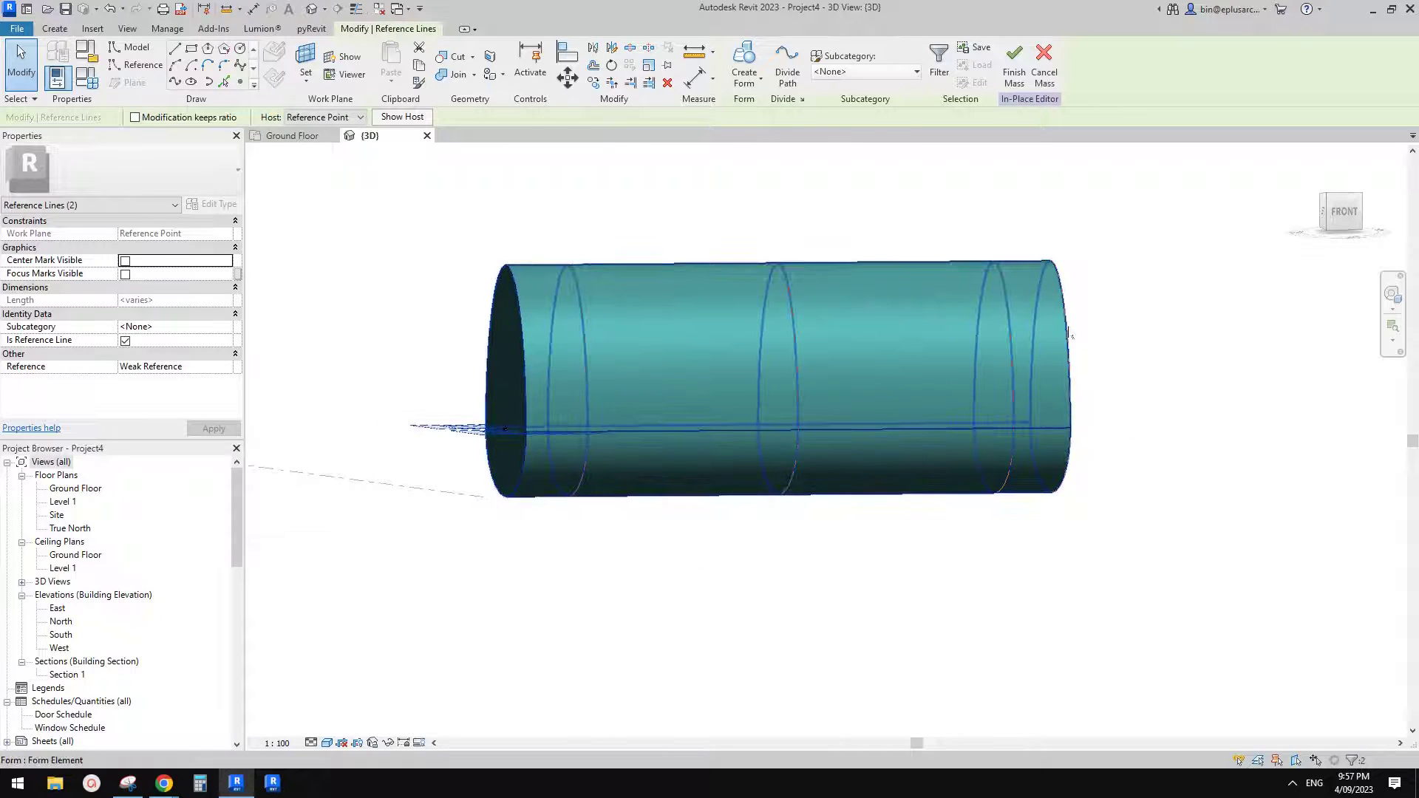
{"action": "middle_click_drag", "start_coordinate": [857, 352], "coordinate": [700, 391], "text": "shift"}
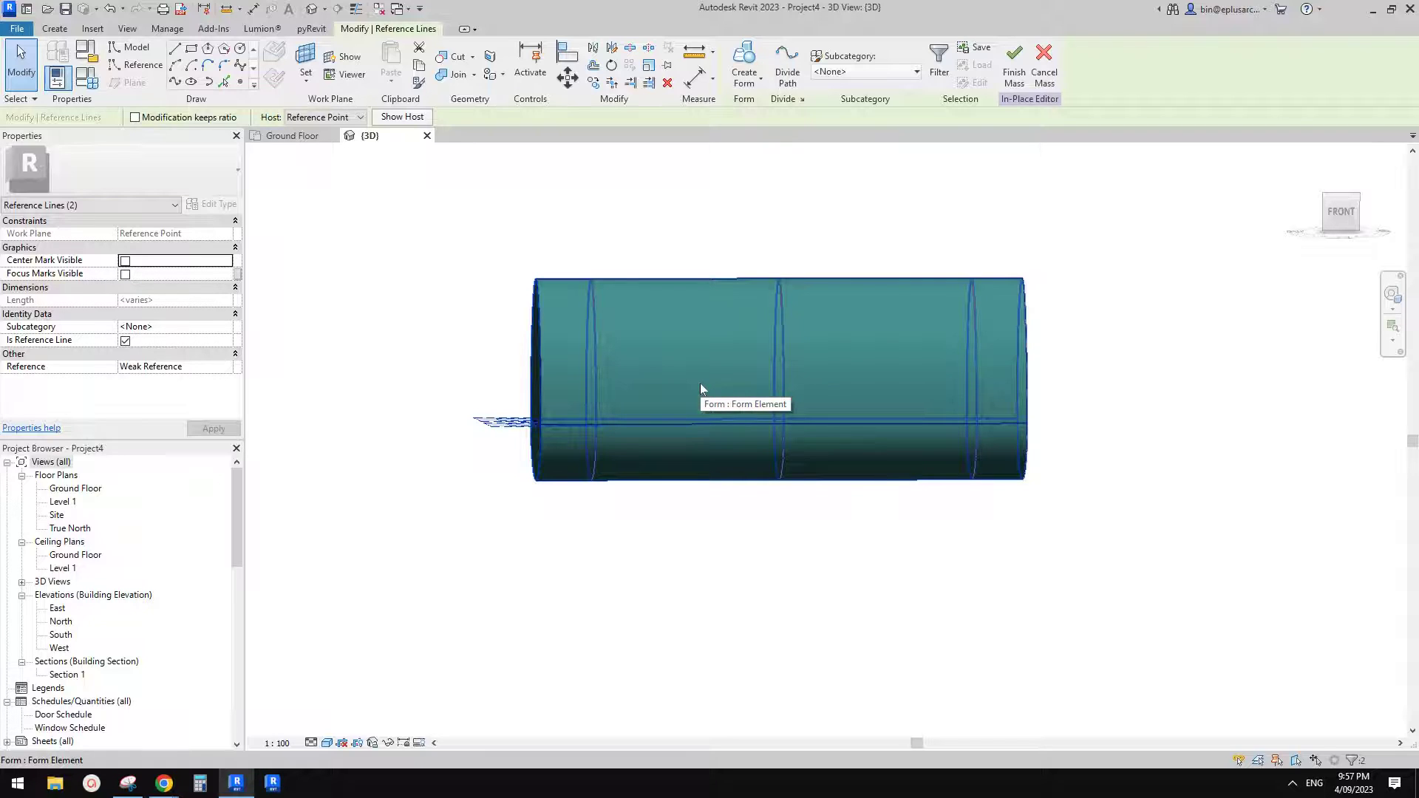
- Display the view as wireframe and set the normalized curve parameter of the path's reference point near the left end to 0.001
{"action": "key", "text": "w"}
{"action": "key", "text": "f"}
{"action": "middle_click_drag", "start_coordinate": [630, 378], "coordinate": [616, 415], "text": "shift"}
{"action": "scroll", "coordinate": [591, 407], "scroll_direction": "up", "scroll_amount": 3}
{"action": "key", "text": "Escape"}
{"action": "left_click", "coordinate": [587, 425]}
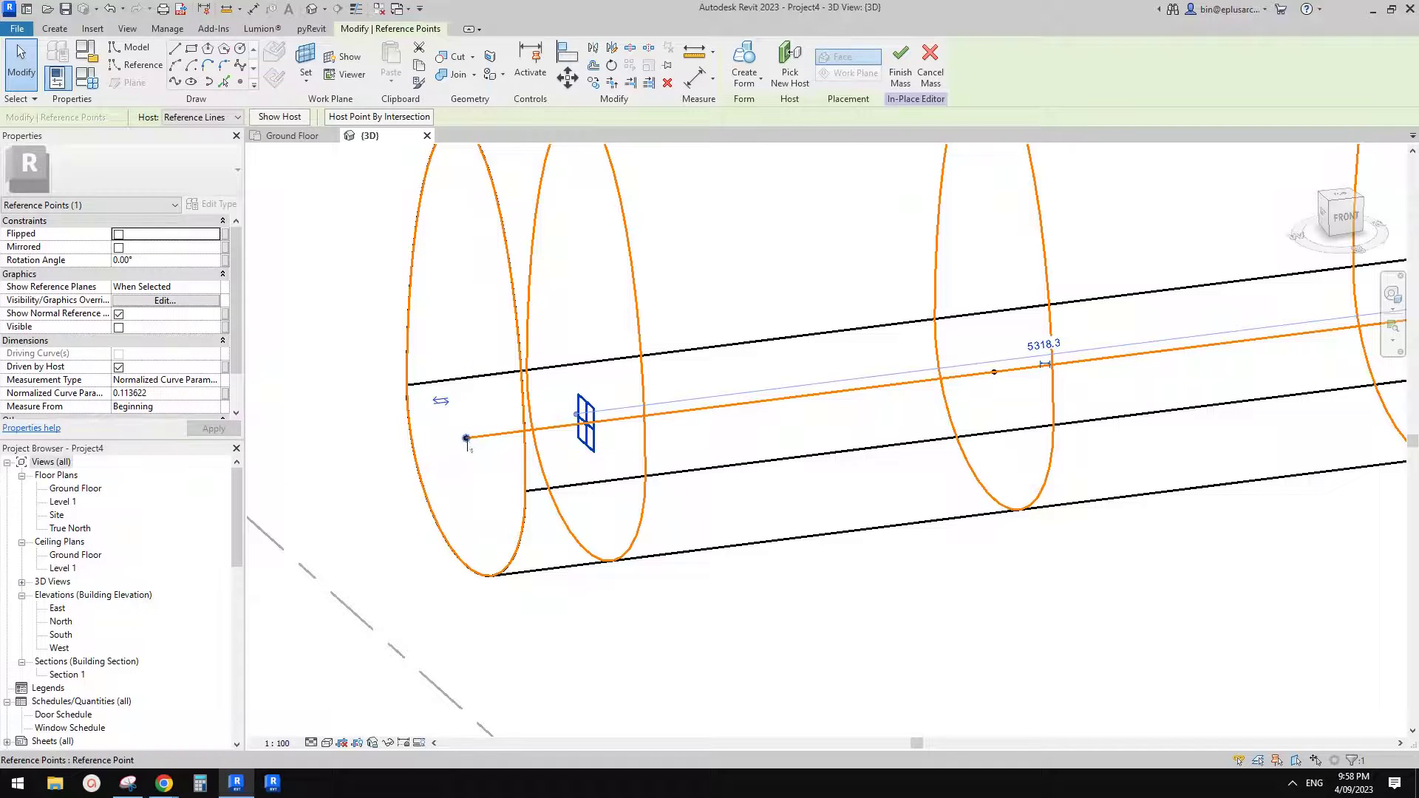
{"action": "left_click", "coordinate": [170, 397]}
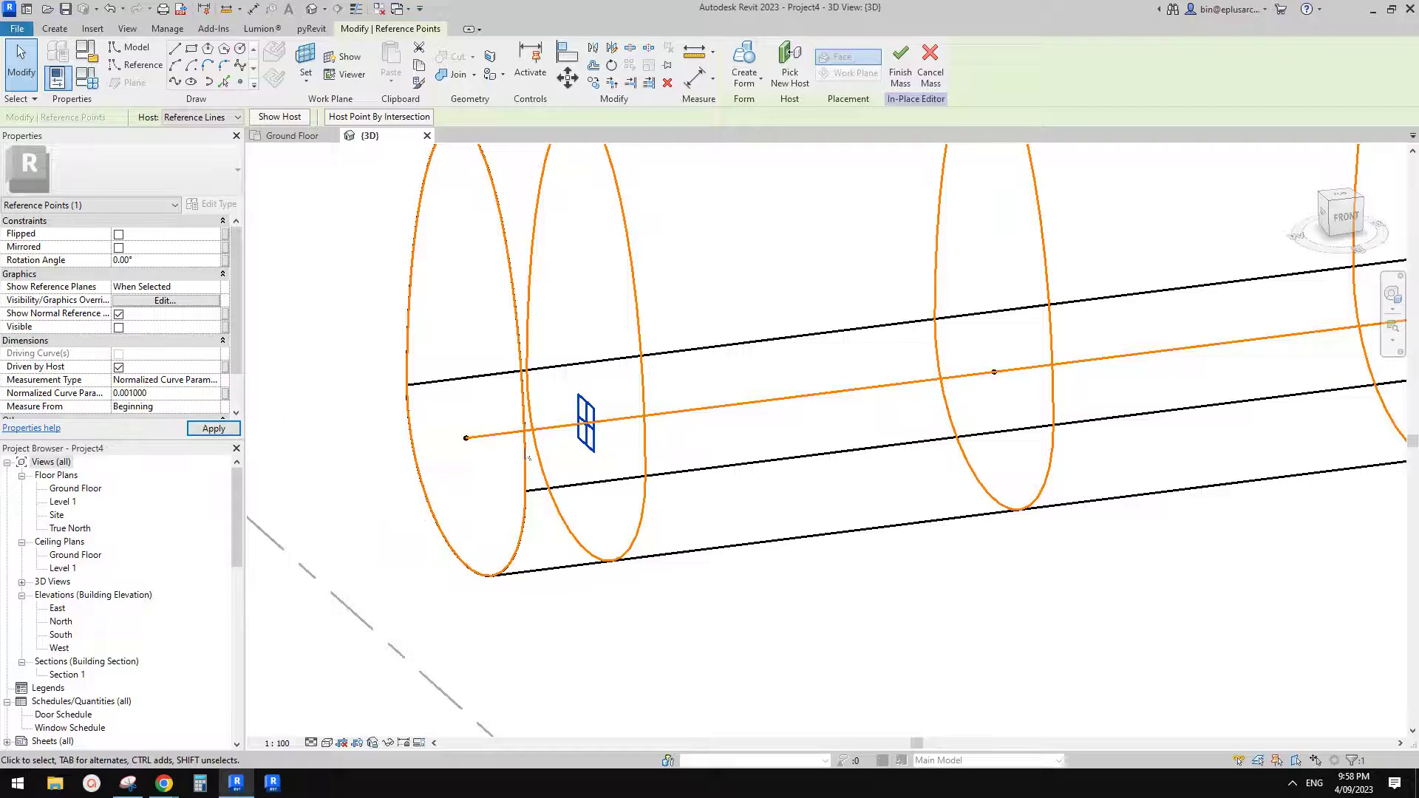
- Set the normalized curve parameter of the path's reference point near the right end to 0.999
{"action": "scroll", "coordinate": [481, 443], "scroll_direction": "down", "scroll_amount": 4}
{"action": "middle_click_drag", "start_coordinate": [642, 453], "coordinate": [436, 457]}
{"action": "scroll", "coordinate": [864, 379], "scroll_direction": "up", "scroll_amount": 1}
{"action": "scroll", "coordinate": [830, 379], "scroll_direction": "up", "scroll_amount": 2}
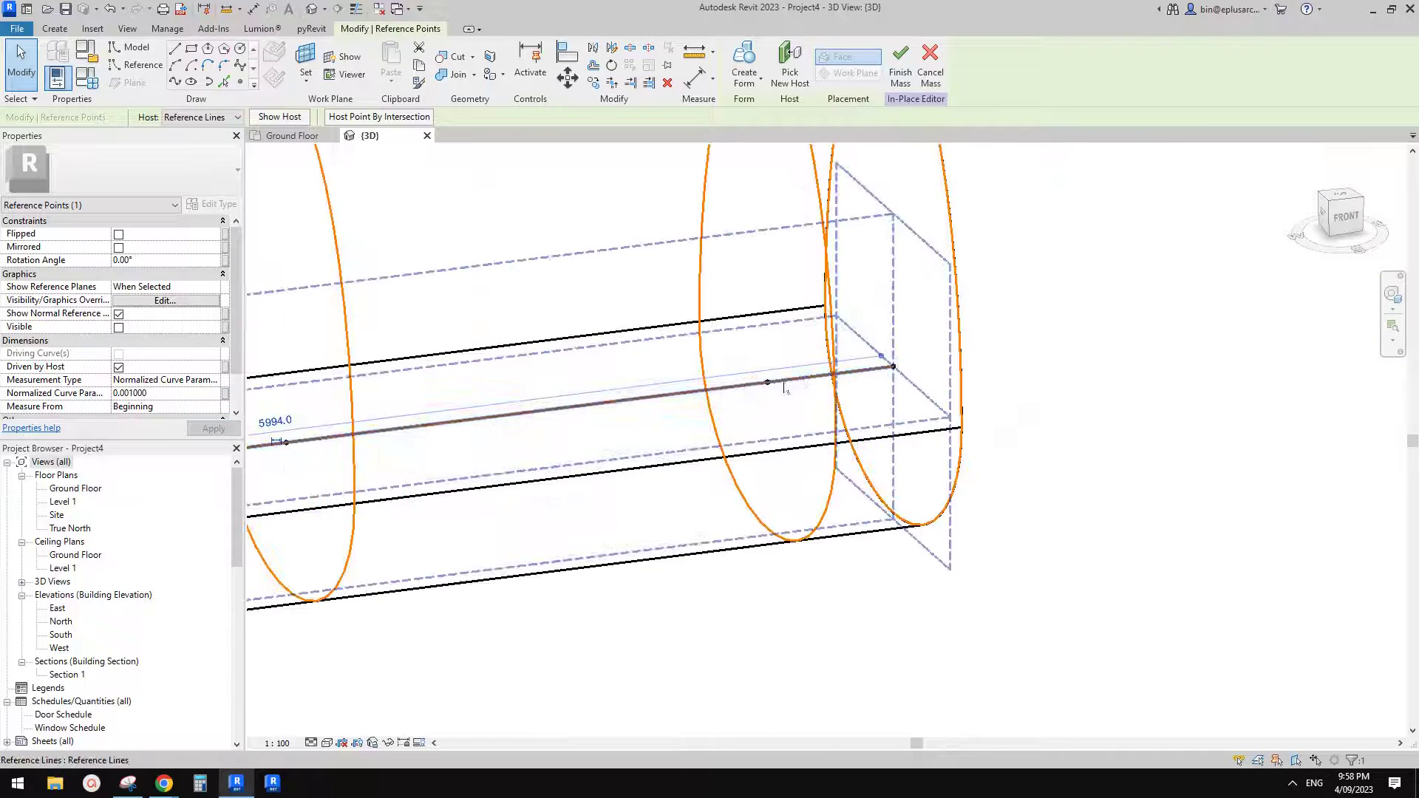
{"action": "left_click", "coordinate": [768, 382]}
{"action": "left_click", "coordinate": [179, 396]}
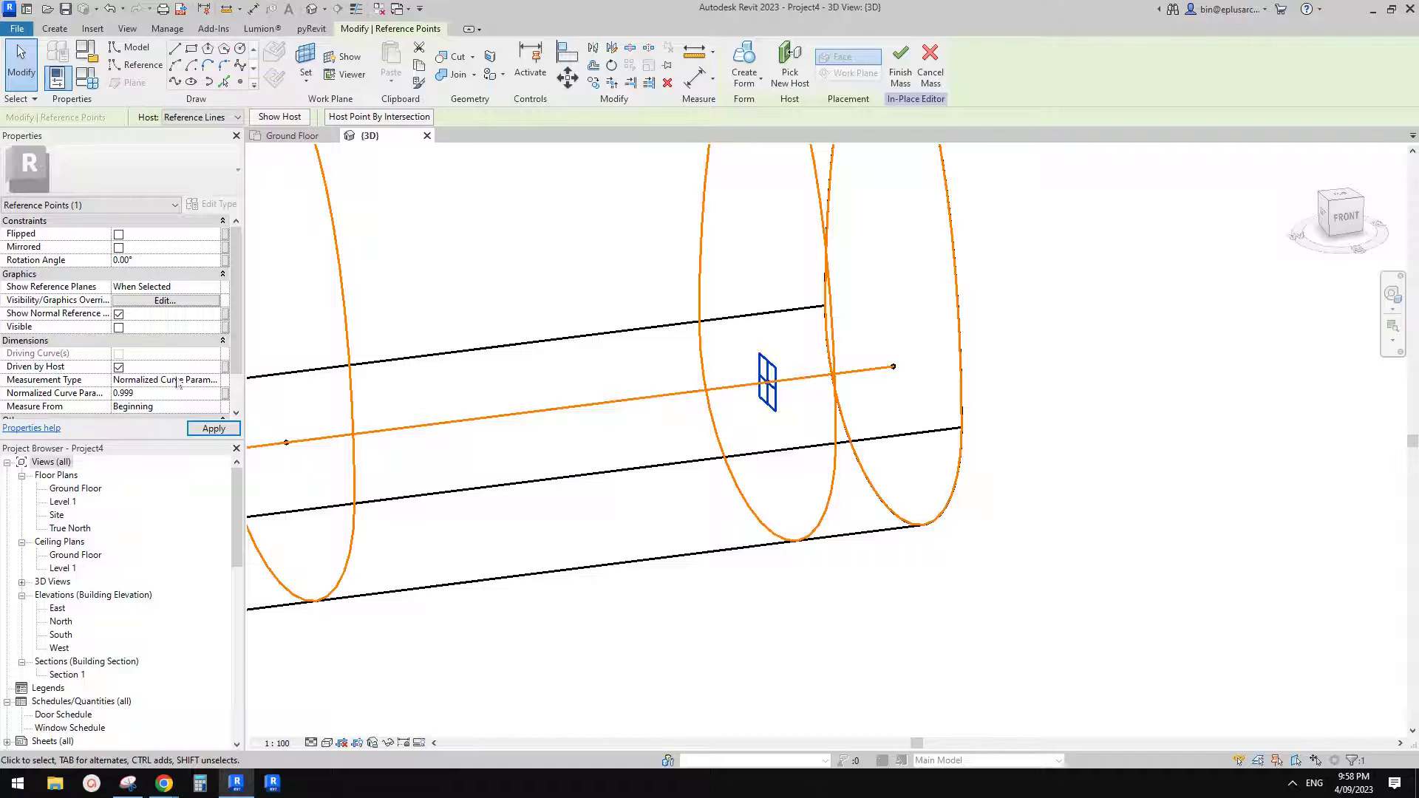
{"action": "key", "text": "Return"}
- Select the profiles at both ends of the form and filter the selection to reference lines only, excluding the reference points
{"action": "scroll", "coordinate": [573, 288], "scroll_direction": "down", "scroll_amount": 5}
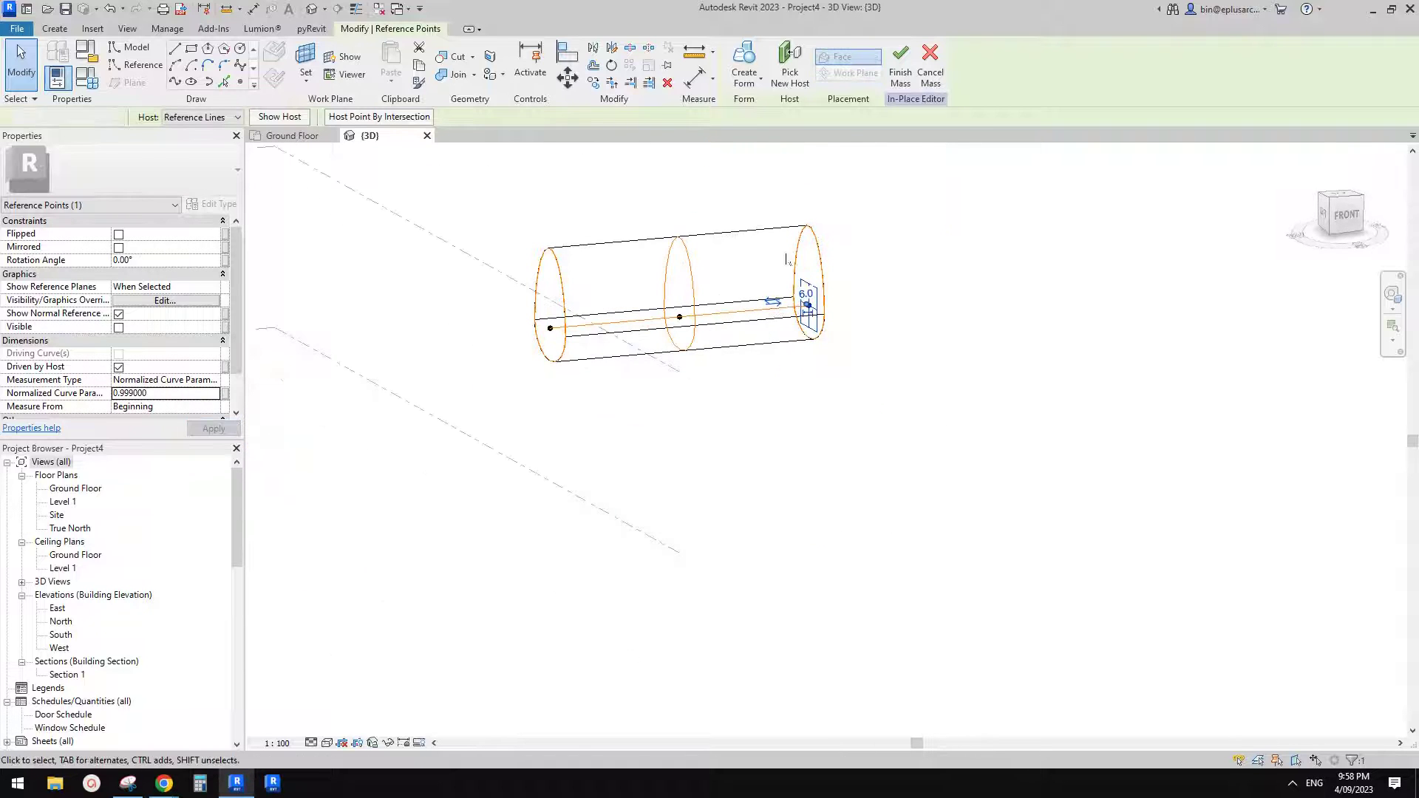
{"action": "key", "text": "Escape"}
{"action": "left_click_drag", "start_coordinate": [772, 190], "coordinate": [870, 402]}
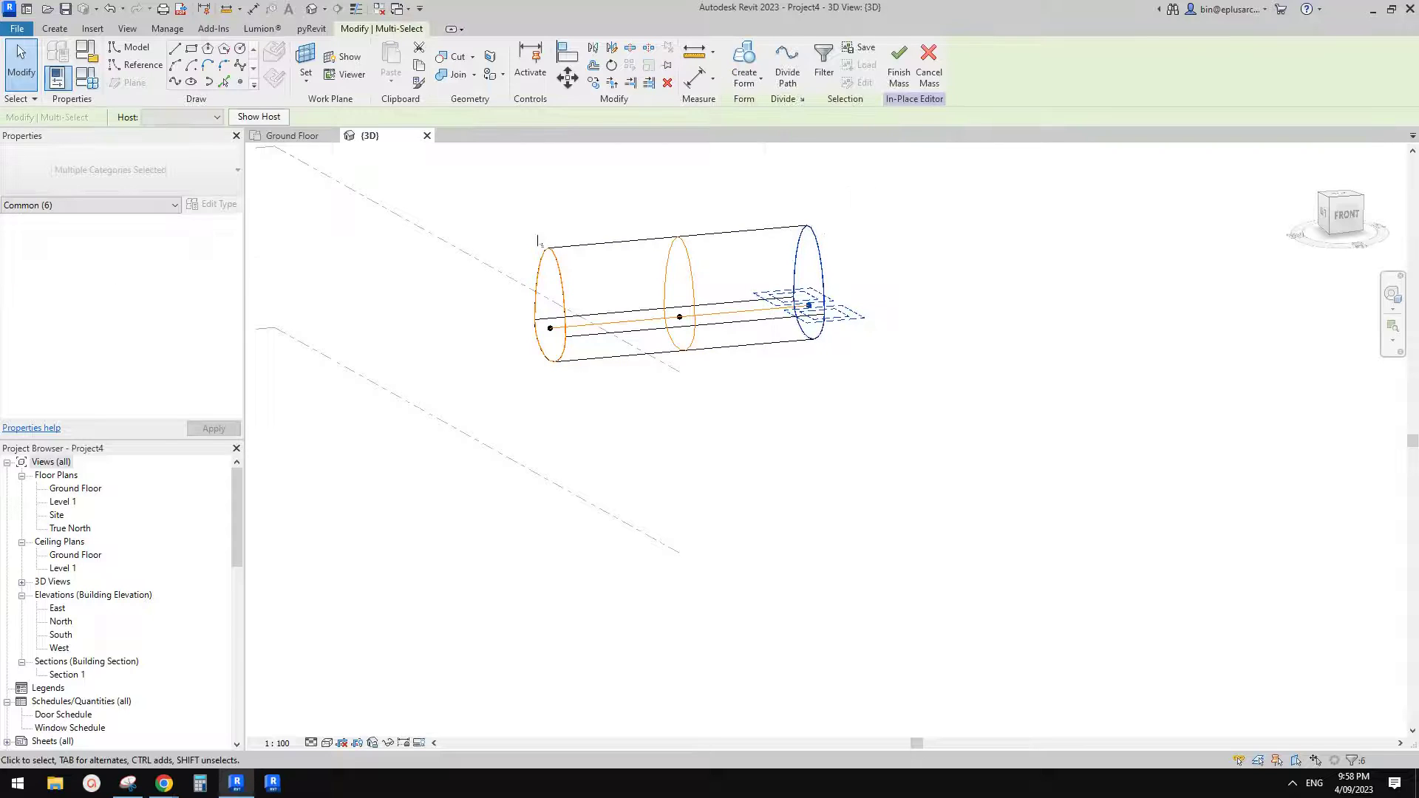
{"action": "left_click_drag", "start_coordinate": [533, 270], "coordinate": [596, 414], "text": "ctrl"}
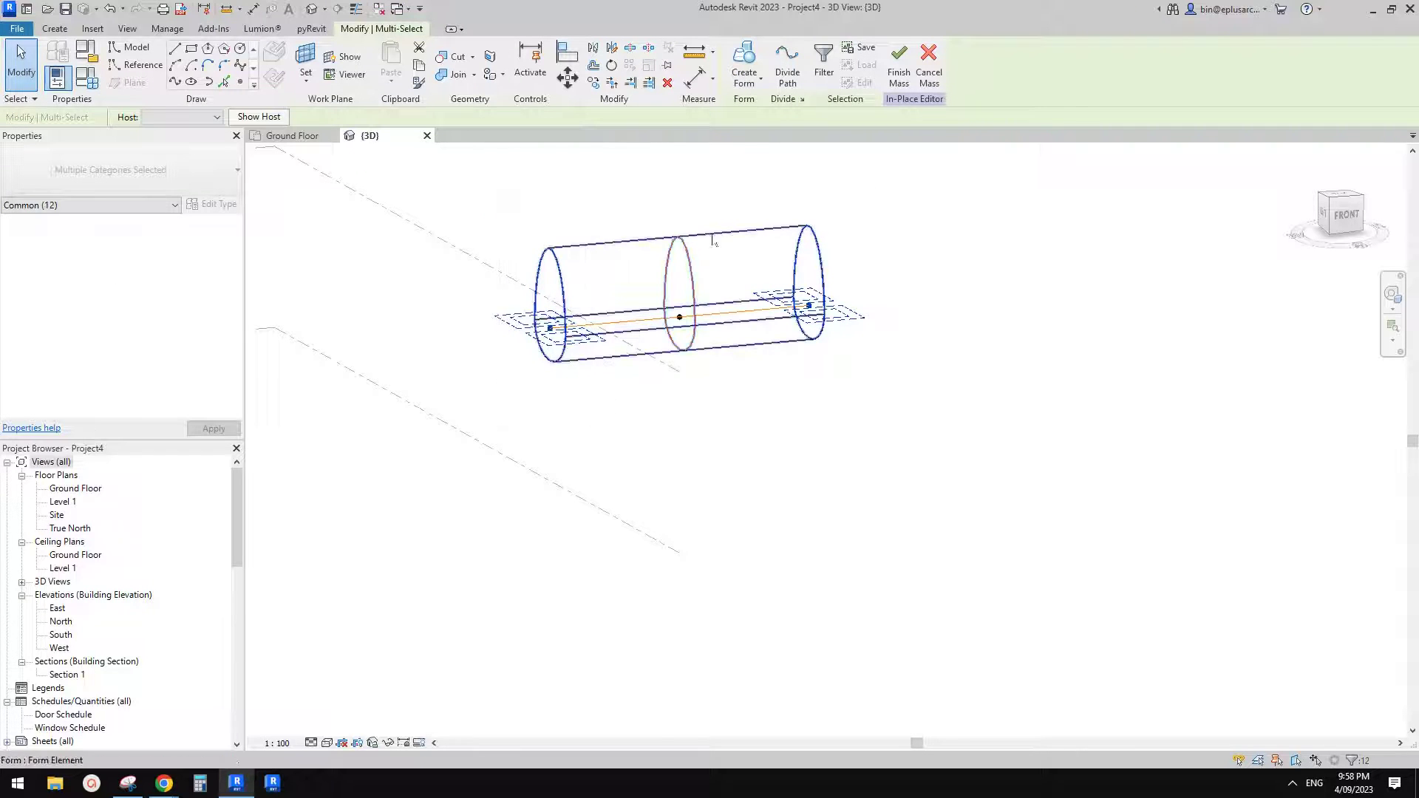
{"action": "left_click", "coordinate": [824, 67]}
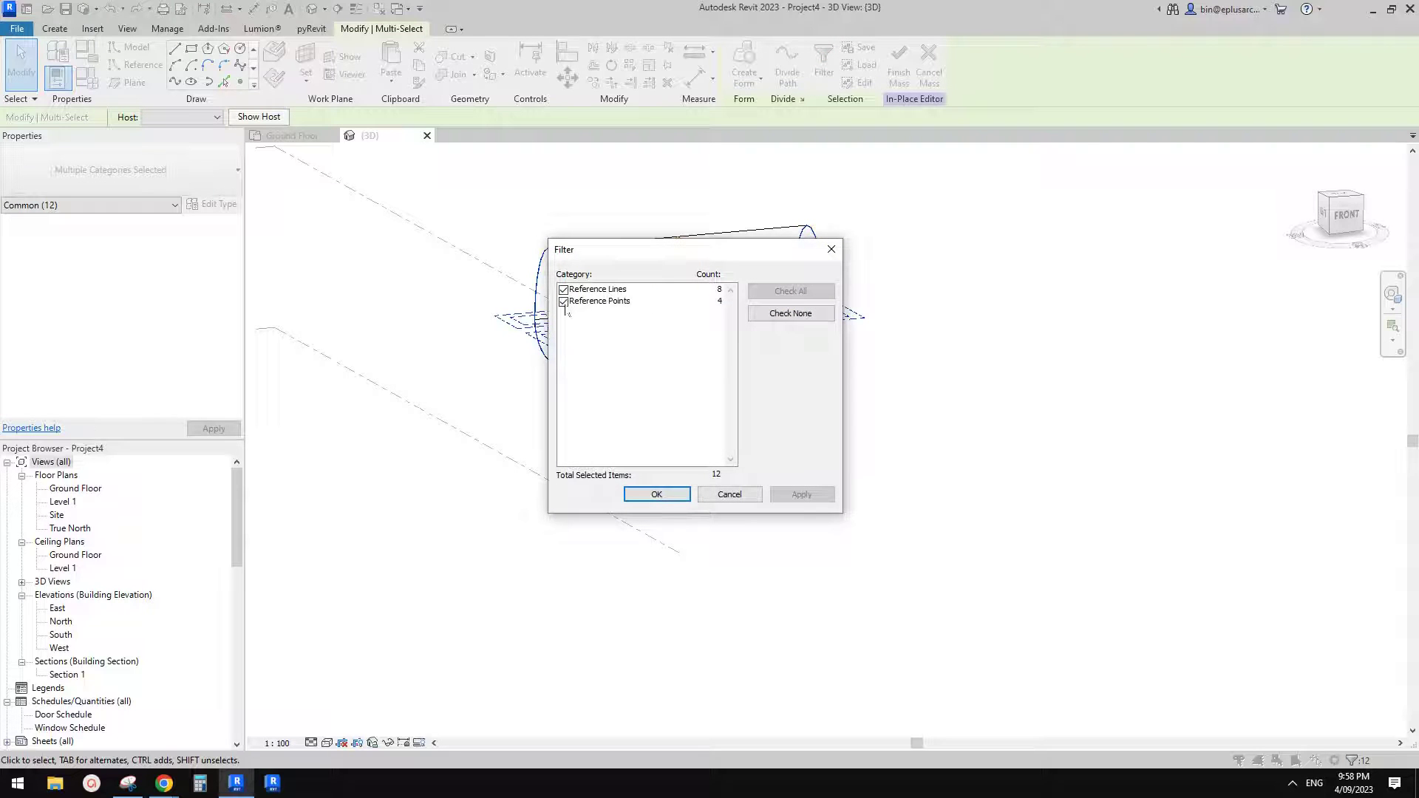
{"action": "left_click", "coordinate": [670, 501]}
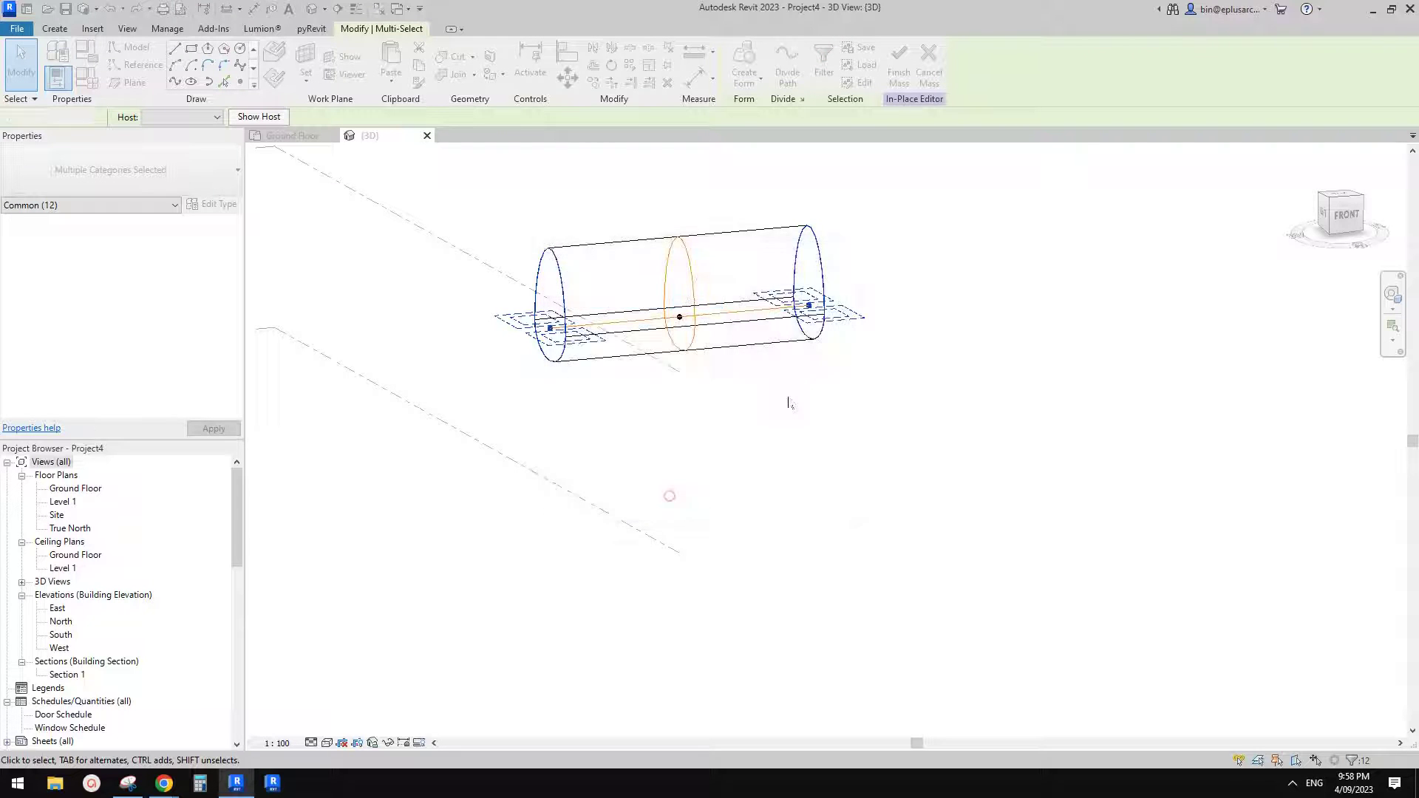
- From the right-side view, scale the selected end profiles about the path point, reducing their half-width to about 10 mm
{"action": "middle_click_drag", "start_coordinate": [668, 494], "coordinate": [1251, 239], "text": "shift"}
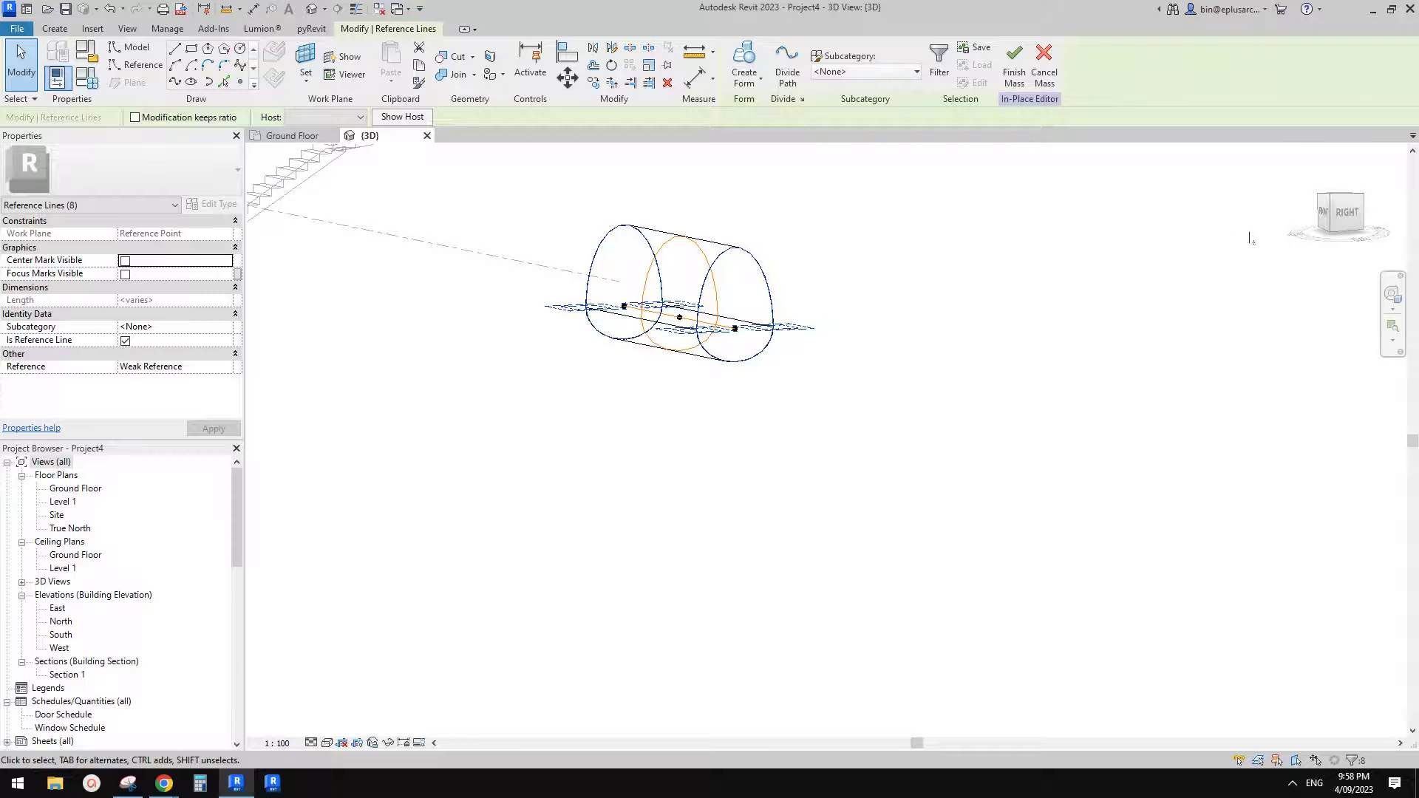
{"action": "left_click", "coordinate": [1346, 214]}
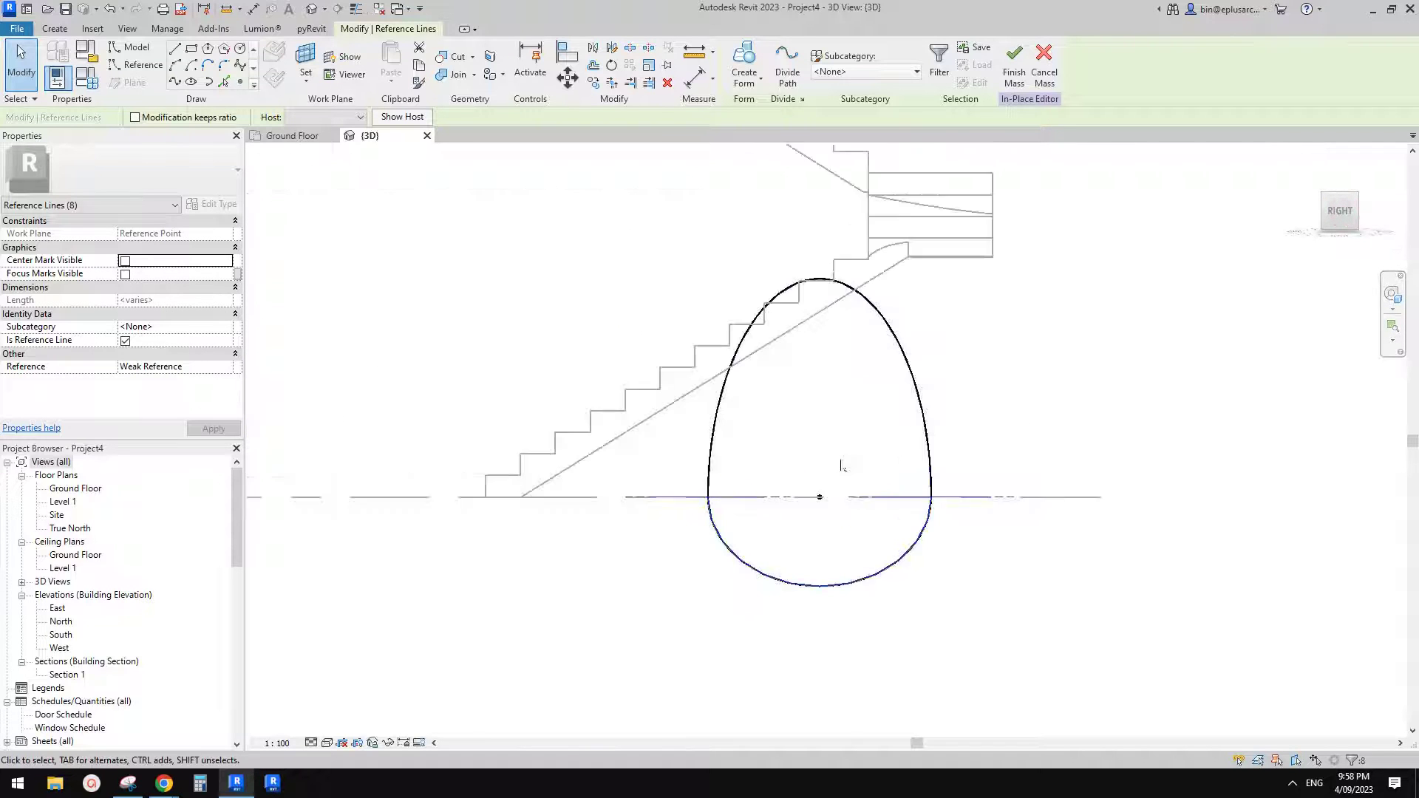
{"action": "scroll", "coordinate": [880, 488], "scroll_direction": "up", "scroll_amount": 3}
{"action": "key", "text": "r"}
{"action": "key", "text": "e"}
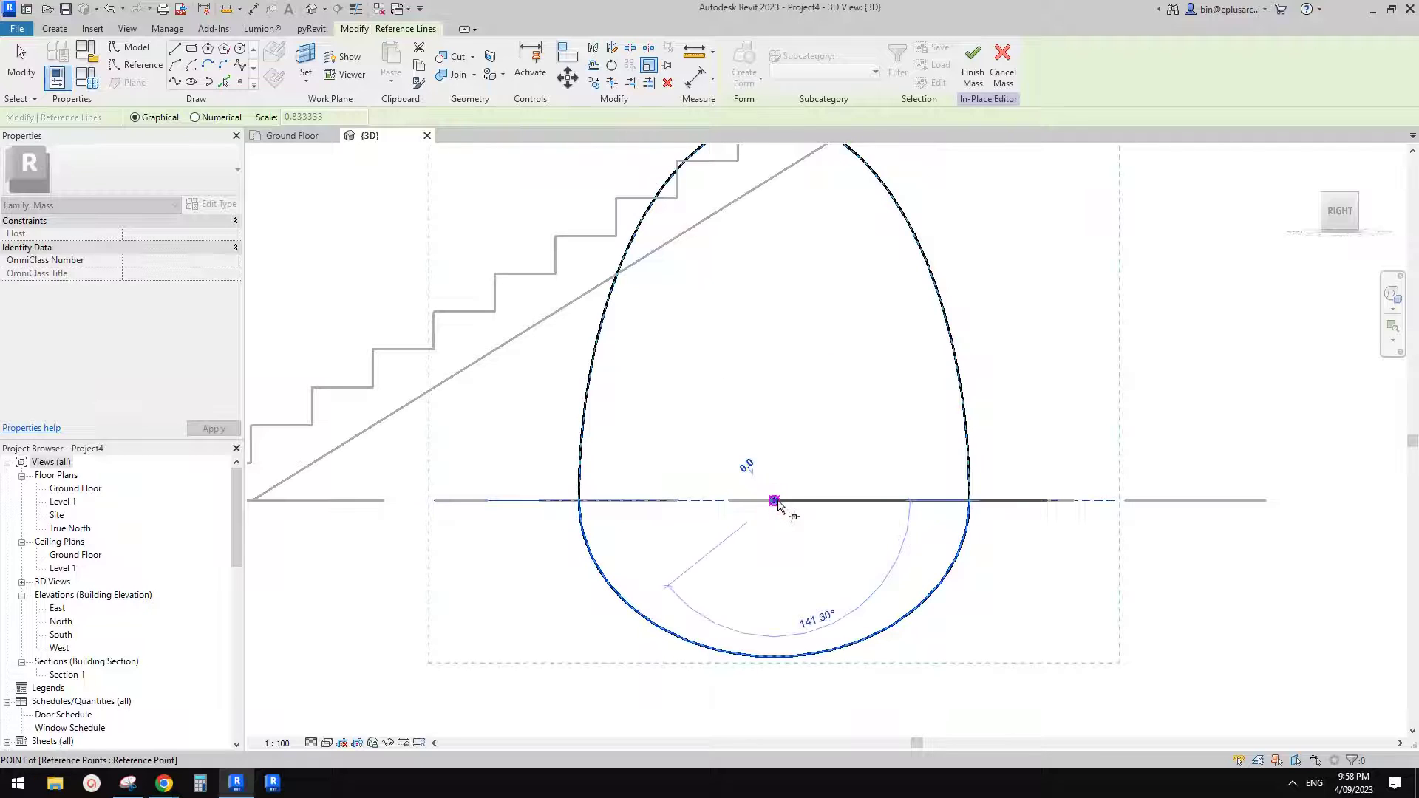
{"action": "left_click", "coordinate": [774, 500]}
{"action": "scroll", "coordinate": [990, 510], "scroll_direction": "up", "scroll_amount": 3}
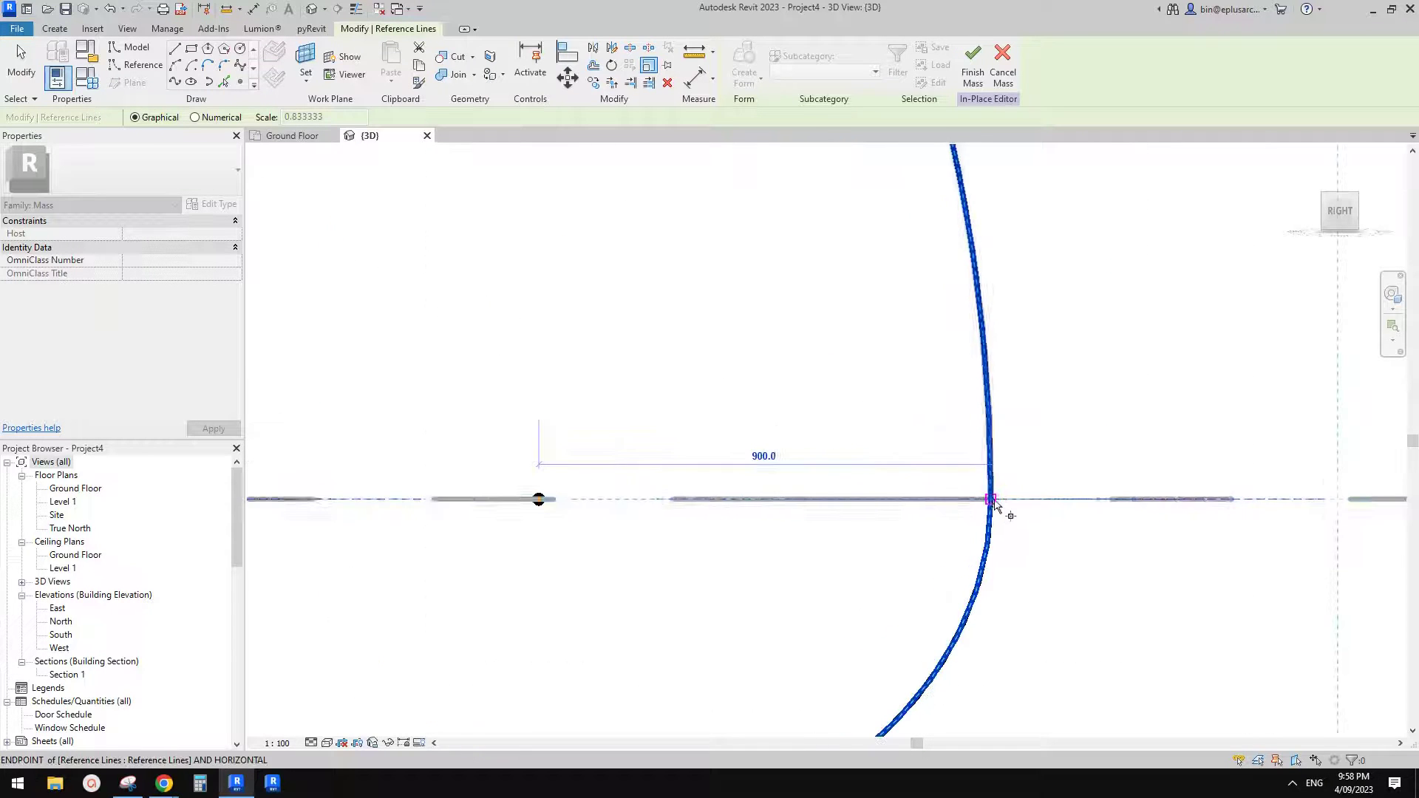
{"action": "left_click", "coordinate": [991, 499]}
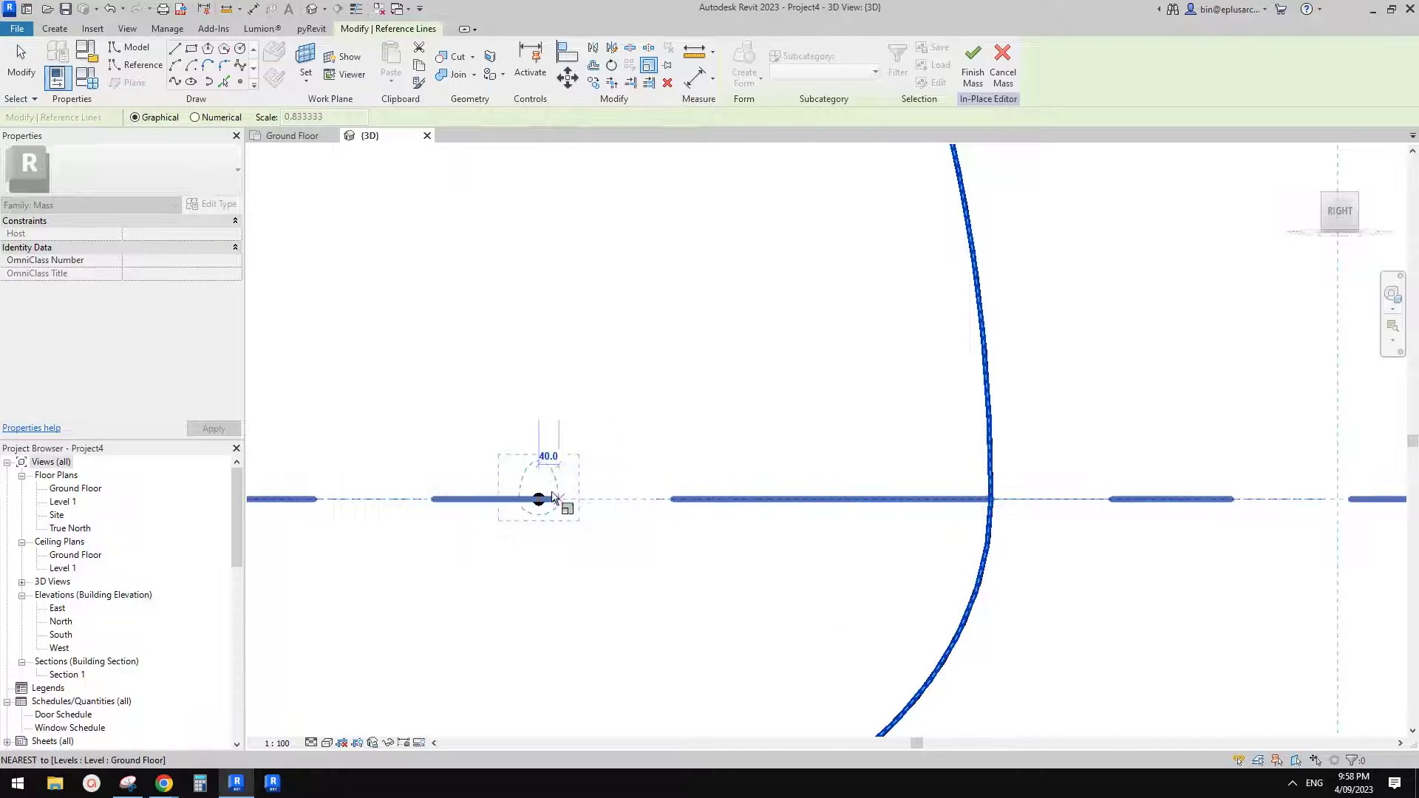
{"action": "scroll", "coordinate": [554, 499], "scroll_direction": "up", "scroll_amount": 5}
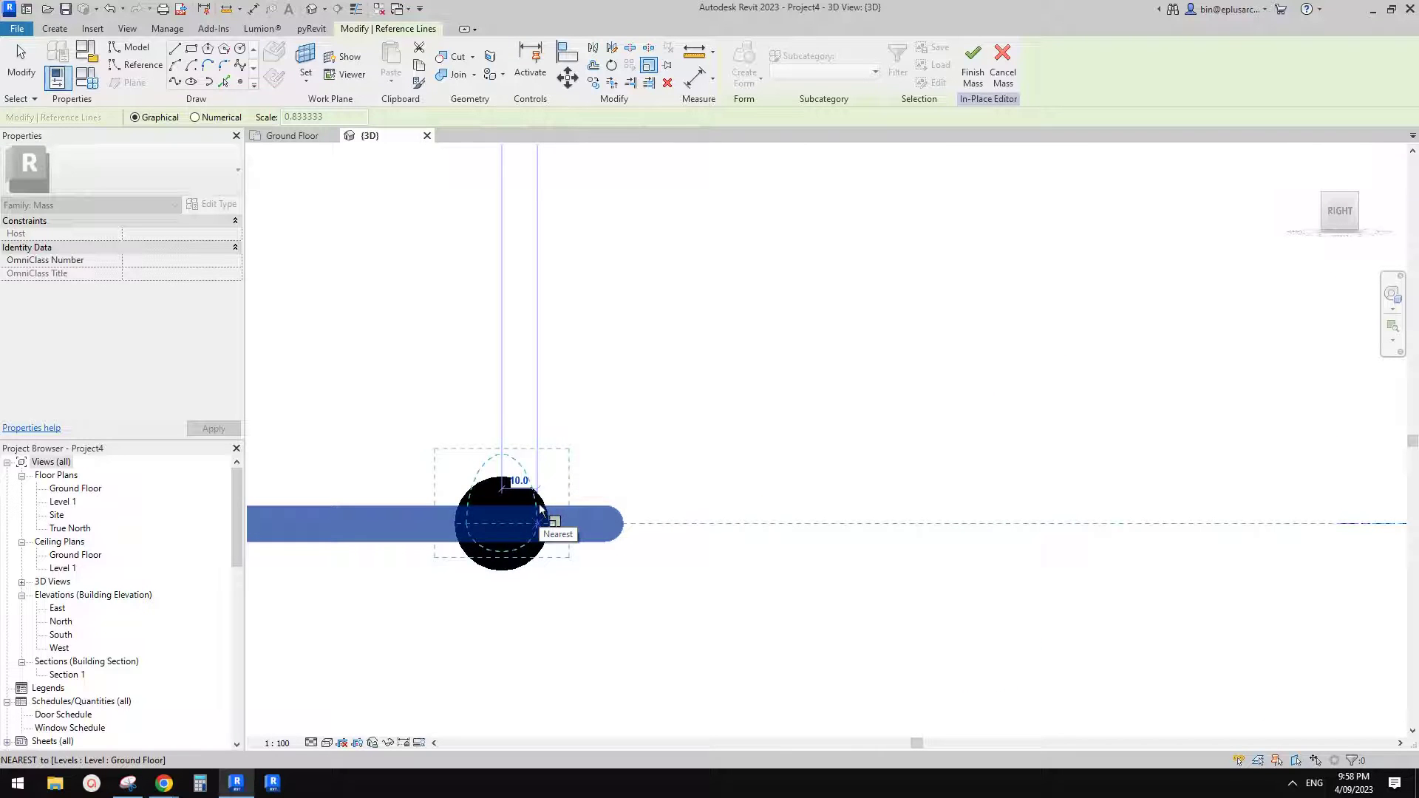
{"action": "left_click", "coordinate": [677, 537]}
{"action": "scroll", "coordinate": [714, 504], "scroll_direction": "down", "scroll_amount": 9}
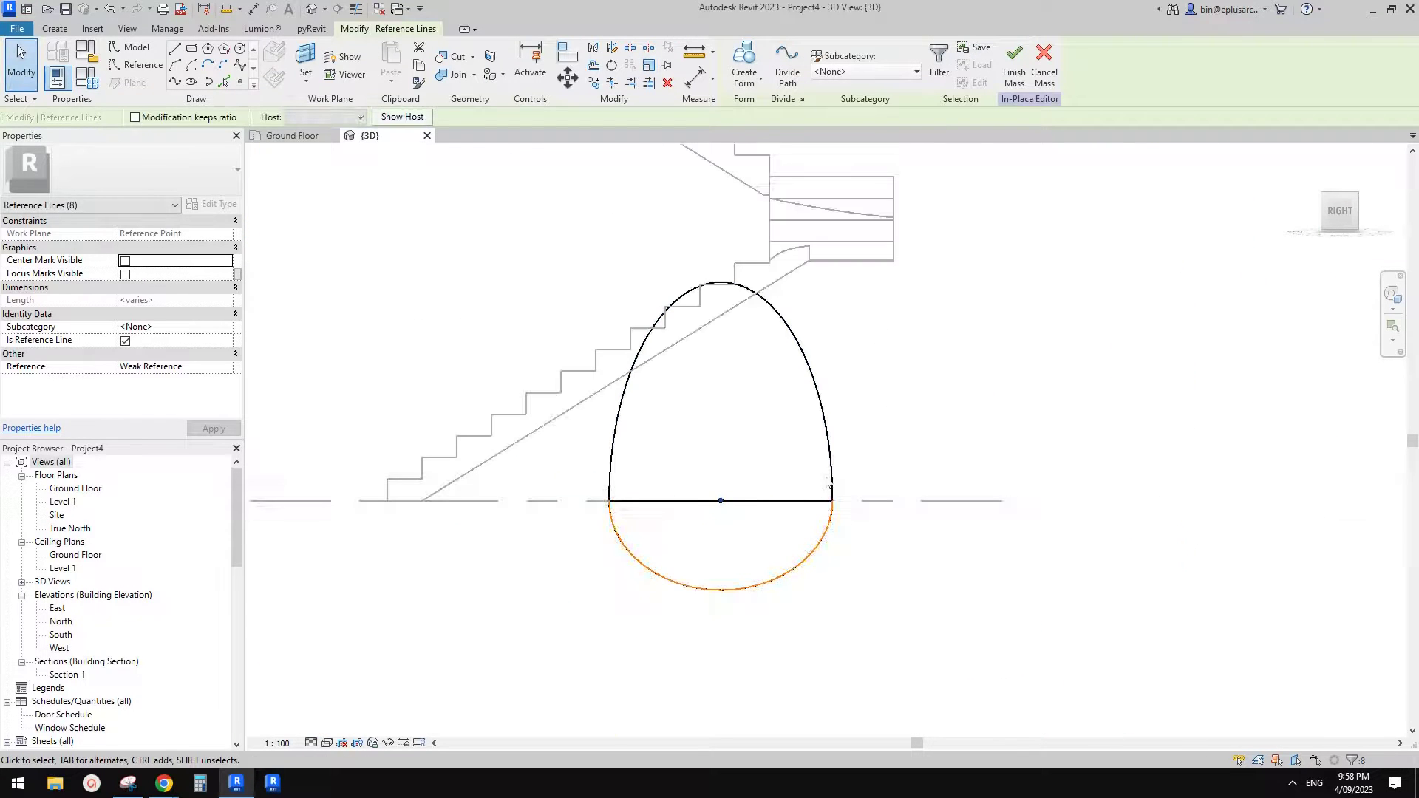
- Clear the selection, display the form shaded, and examine how the surface tapers at its right end
{"action": "left_click", "coordinate": [870, 460]}
{"action": "mouse_move", "coordinate": [871, 460]}
{"action": "middle_mouse_down", "text": "shift"}
{"action": "mouse_move", "coordinate": [972, 494]}
{"action": "mouse_move", "coordinate": [951, 482]}
{"action": "mouse_move", "coordinate": [868, 513]}
{"action": "mouse_move", "coordinate": [1008, 532]}
{"action": "mouse_move", "coordinate": [982, 549]}
{"action": "middle_mouse_up", "text": "shift"}
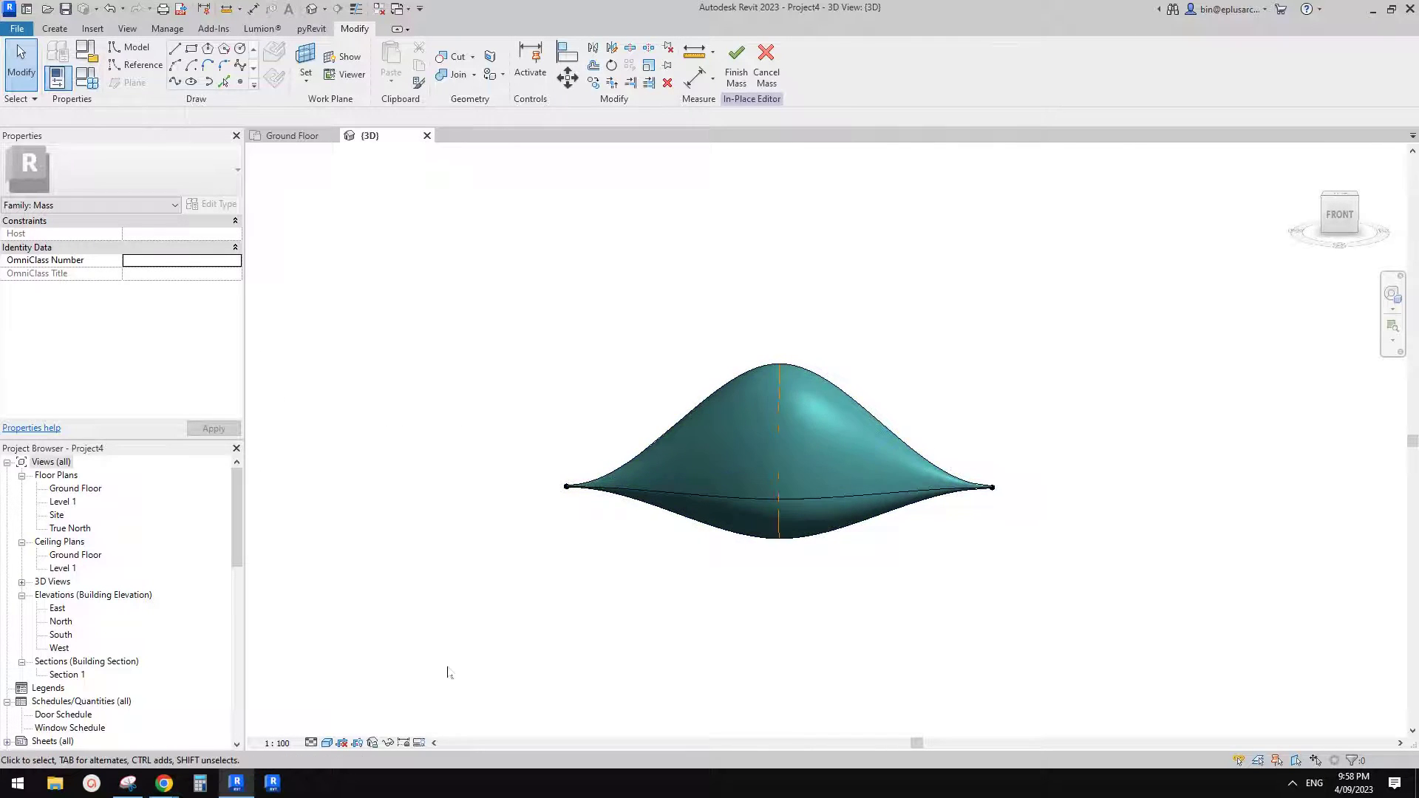
{"action": "scroll", "coordinate": [870, 480], "scroll_direction": "up", "scroll_amount": 1}
{"action": "middle_click_drag", "start_coordinate": [900, 492], "coordinate": [922, 497], "text": "shift"}
{"action": "scroll", "coordinate": [990, 499], "scroll_direction": "up", "scroll_amount": 8}
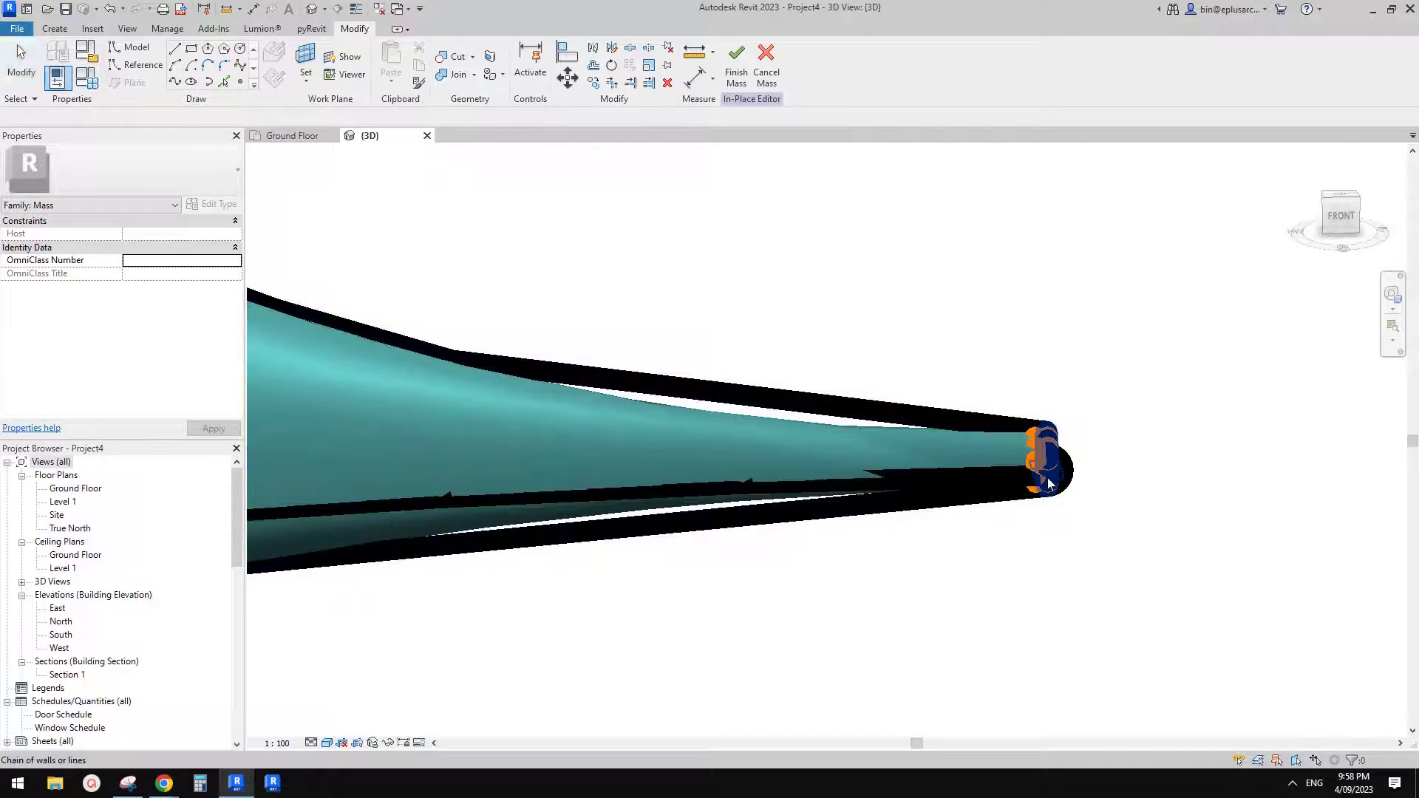
{"action": "middle_click_drag", "start_coordinate": [1048, 481], "coordinate": [1044, 495], "text": "shift"}
{"action": "scroll", "coordinate": [1045, 529], "scroll_direction": "down", "scroll_amount": 2}
{"action": "middle_click_drag", "start_coordinate": [1045, 558], "coordinate": [841, 402]}
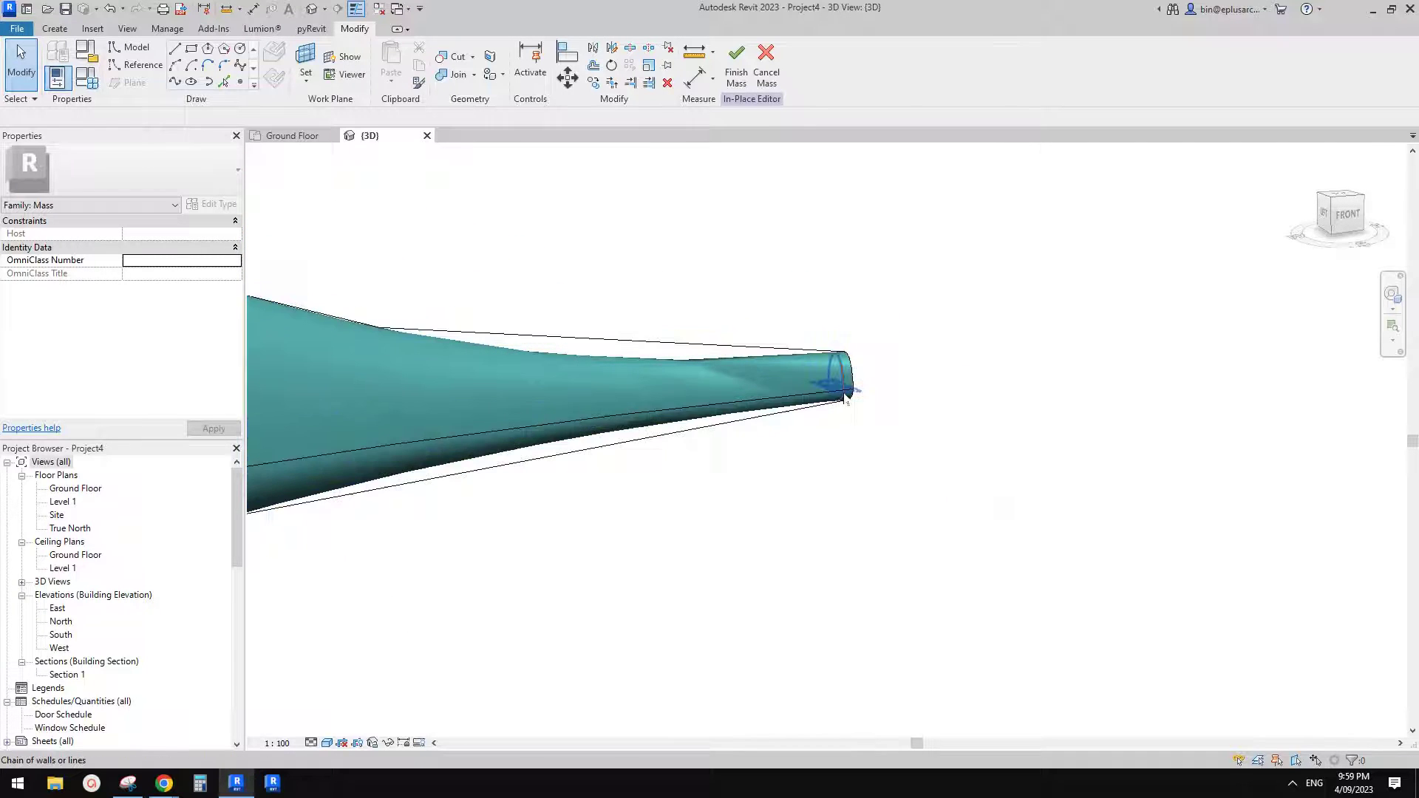
- Select the reference lines of the inner profile beside the right tip and check which categories are in the selection
{"action": "scroll", "coordinate": [847, 400], "scroll_direction": "up", "scroll_amount": 3}
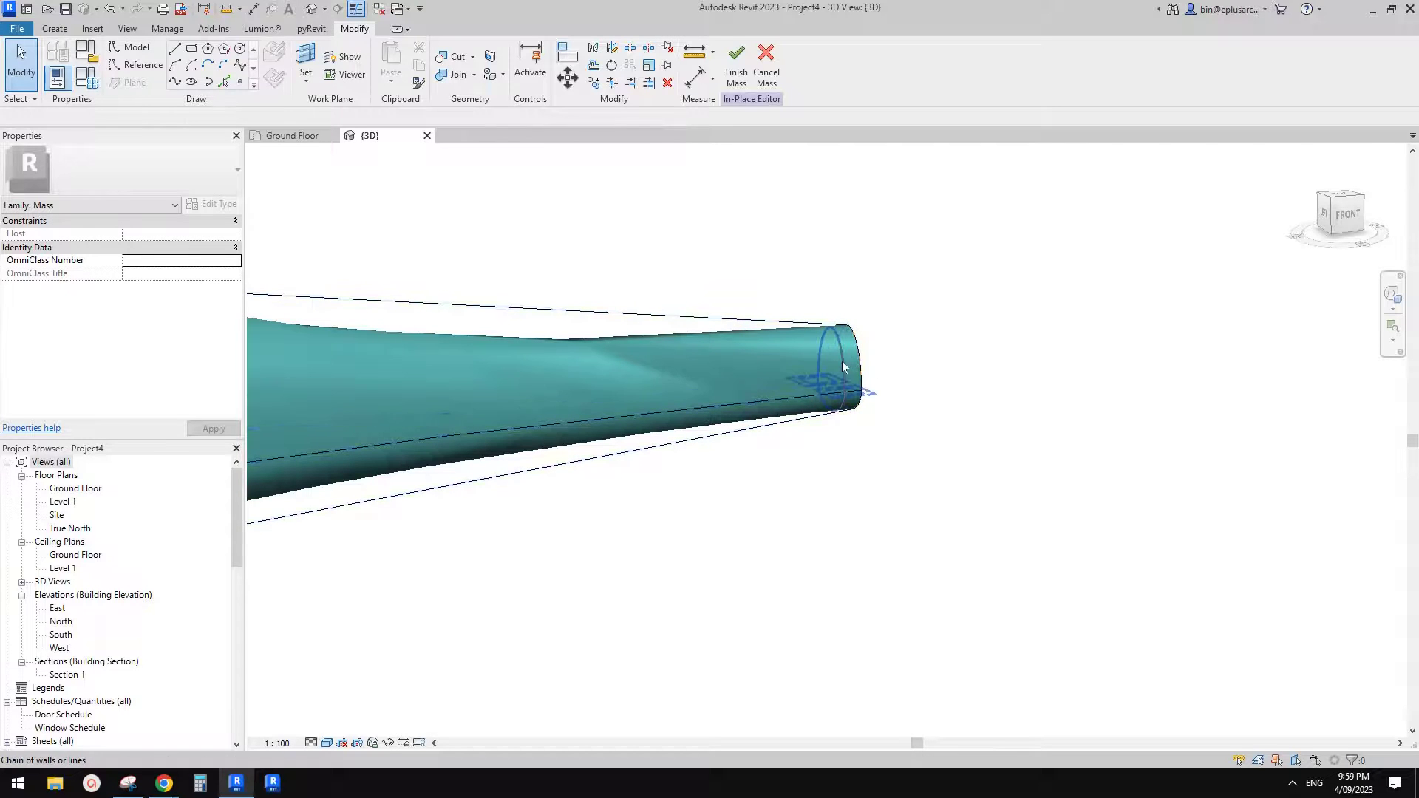
{"action": "left_click", "coordinate": [843, 367]}
{"action": "scroll", "coordinate": [832, 370], "scroll_direction": "up", "scroll_amount": 3}
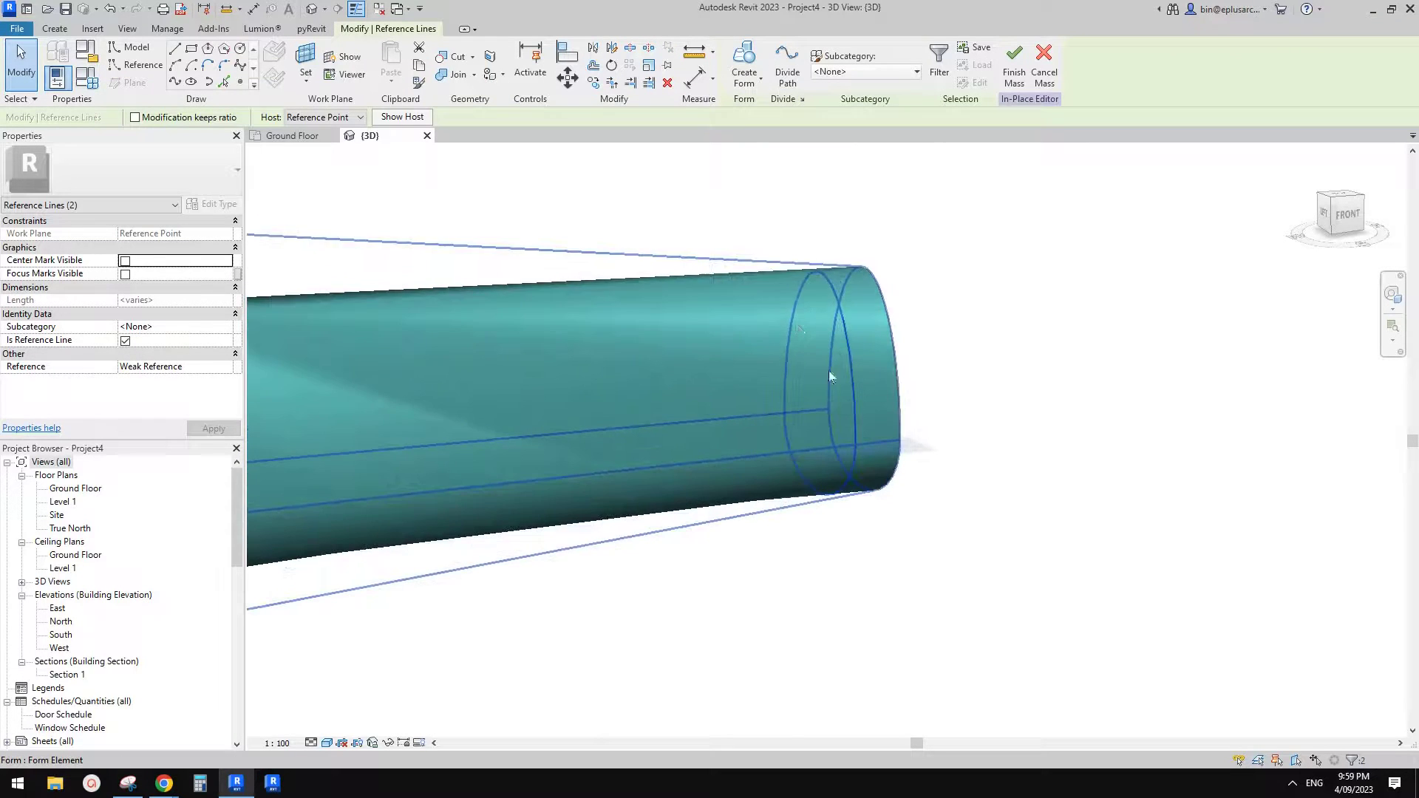
{"action": "left_click", "coordinate": [943, 60]}
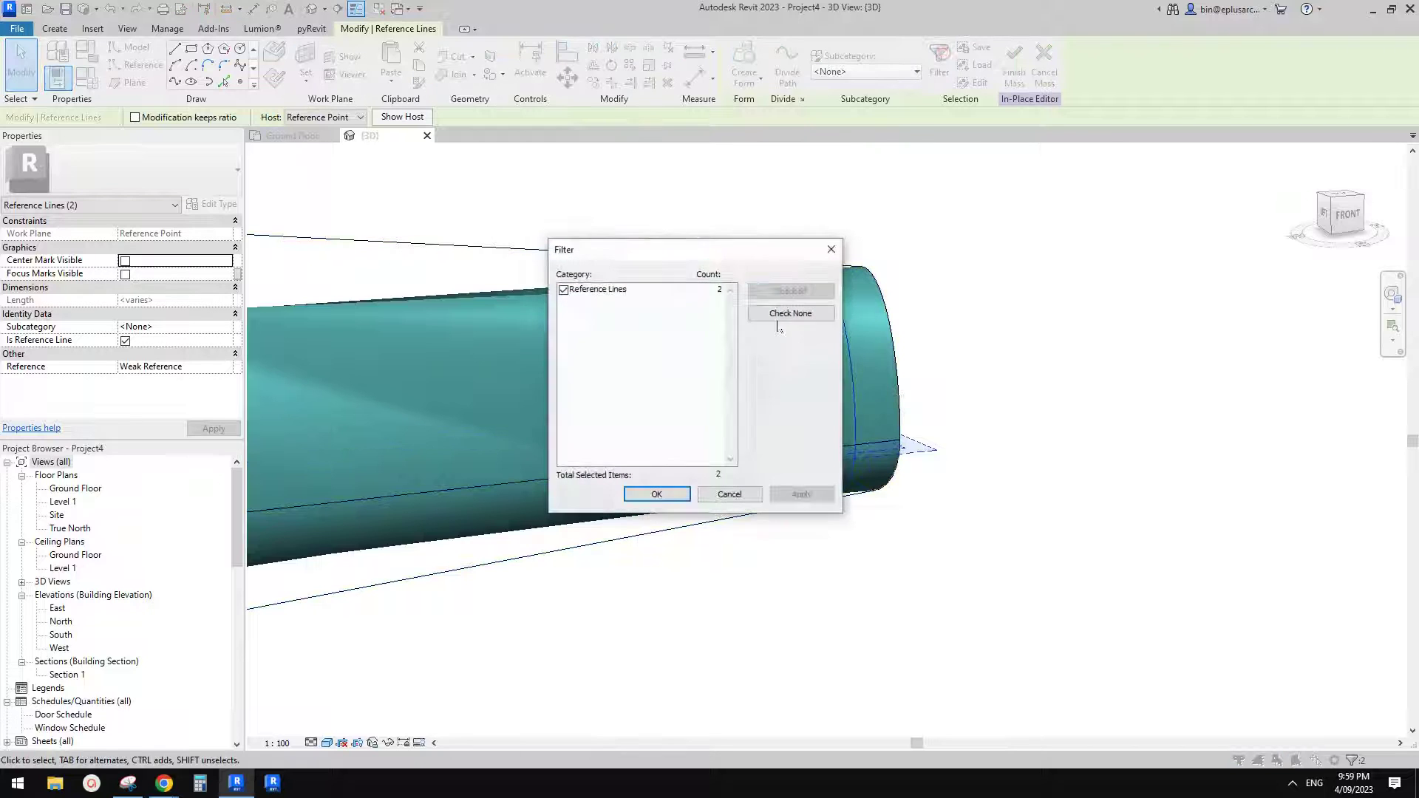
{"action": "key", "text": "Return"}
- Add the inner profile's chain of reference lines beside the left tip to the selection
{"action": "scroll", "coordinate": [834, 336], "scroll_direction": "down", "scroll_amount": 5}
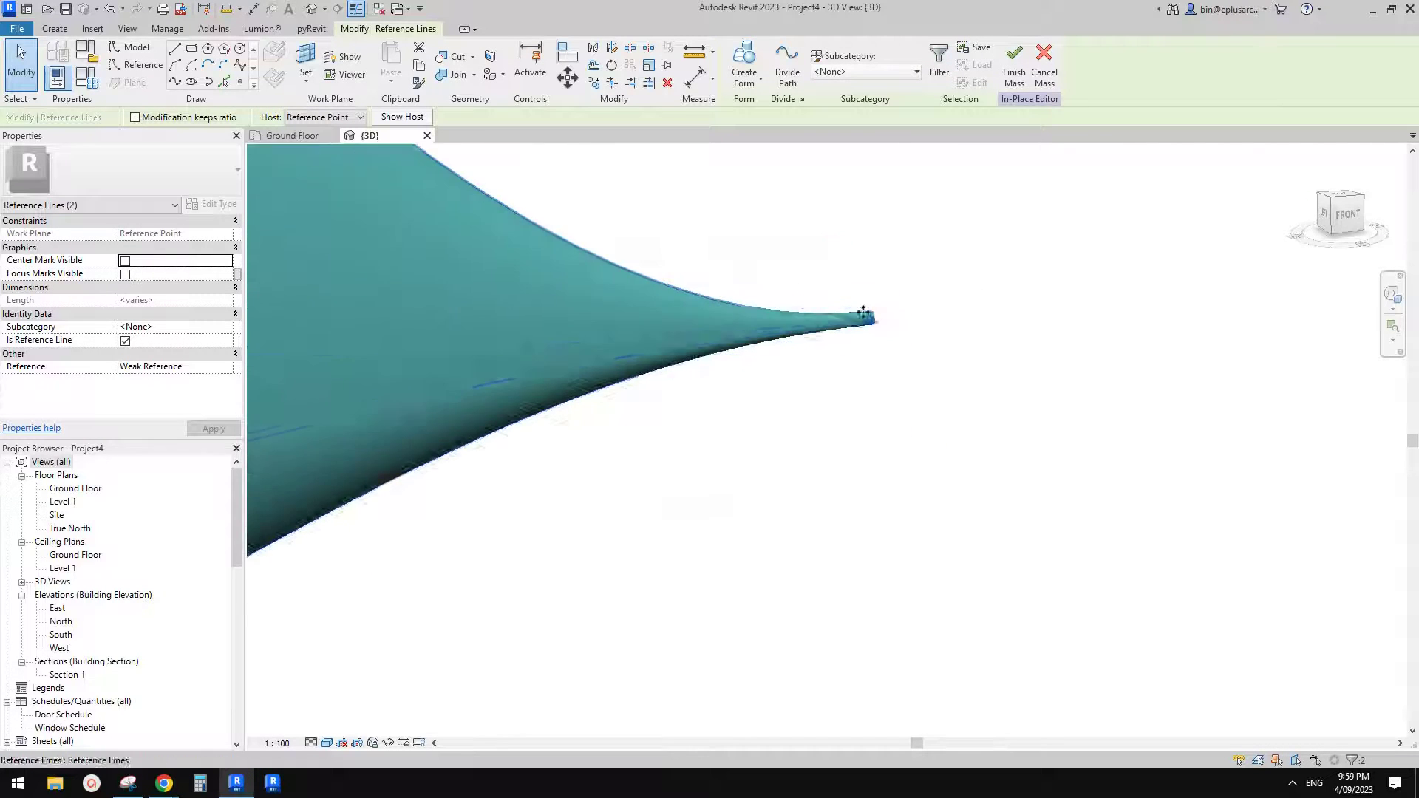
{"action": "scroll", "coordinate": [833, 336], "scroll_direction": "down", "scroll_amount": 1}
{"action": "middle_click_drag", "start_coordinate": [538, 344], "coordinate": [926, 317]}
{"action": "scroll", "coordinate": [665, 346], "scroll_direction": "up", "scroll_amount": 9}
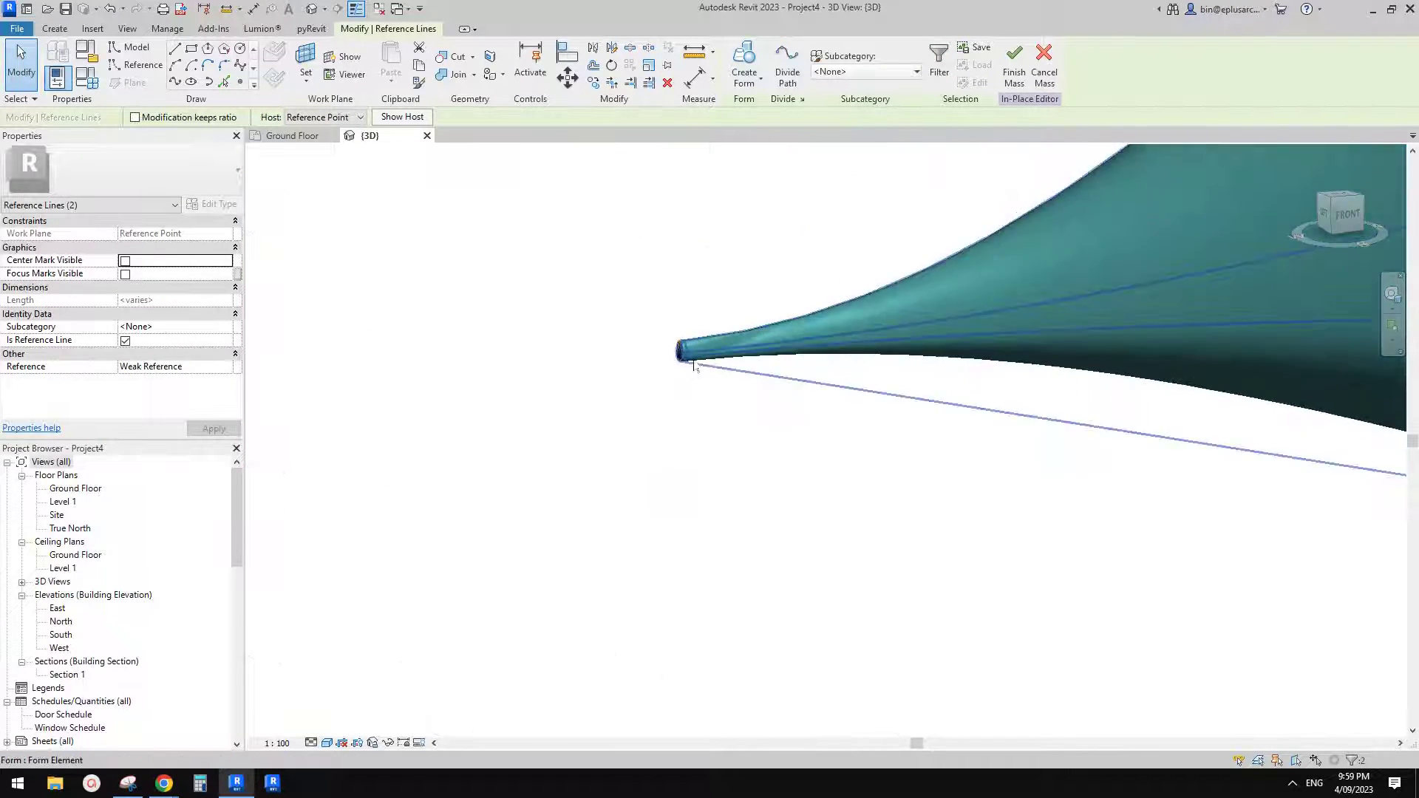
{"action": "scroll", "coordinate": [687, 347], "scroll_direction": "up", "scroll_amount": 3}
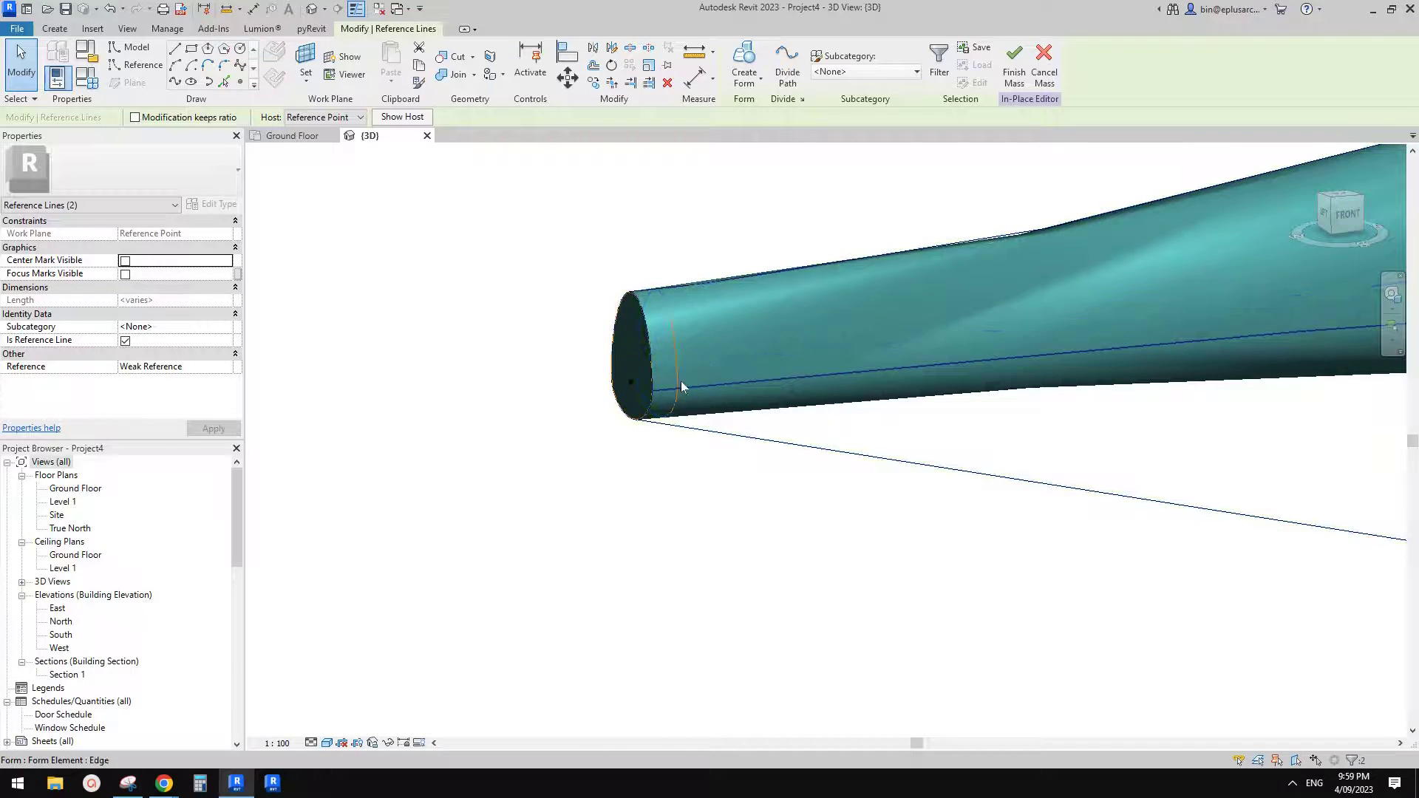
{"action": "key", "text": "Tab"}
{"action": "key", "text": "Tab"}
{"action": "key", "text": "Tab"}
{"action": "key", "text": "Tab"}
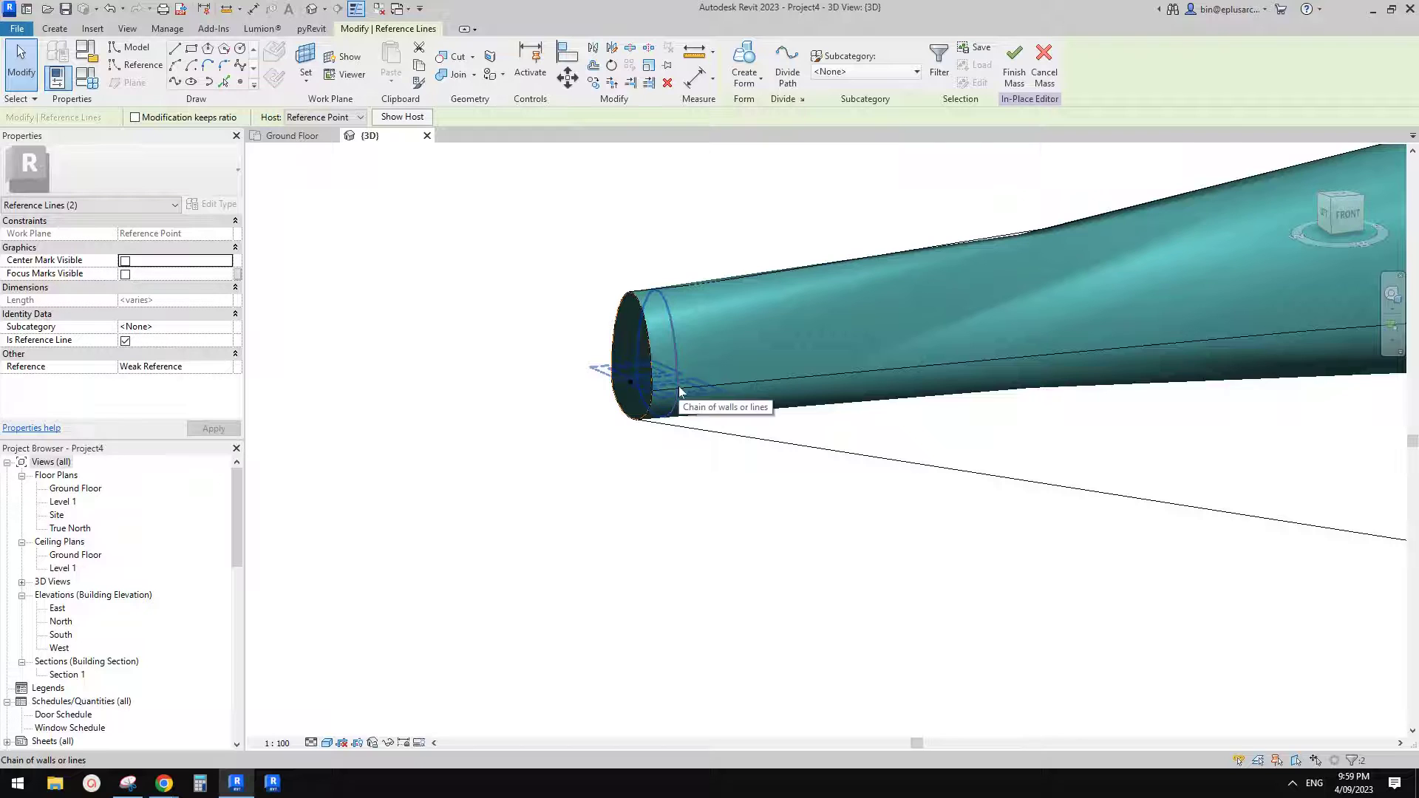
{"action": "left_click", "coordinate": [678, 386], "text": "ctrl"}
- From the left-side view, scale both inner profiles about the path point to a half-width of about 60 mm and inspect the rounded form
{"action": "scroll", "coordinate": [674, 393], "scroll_direction": "down", "scroll_amount": 8}
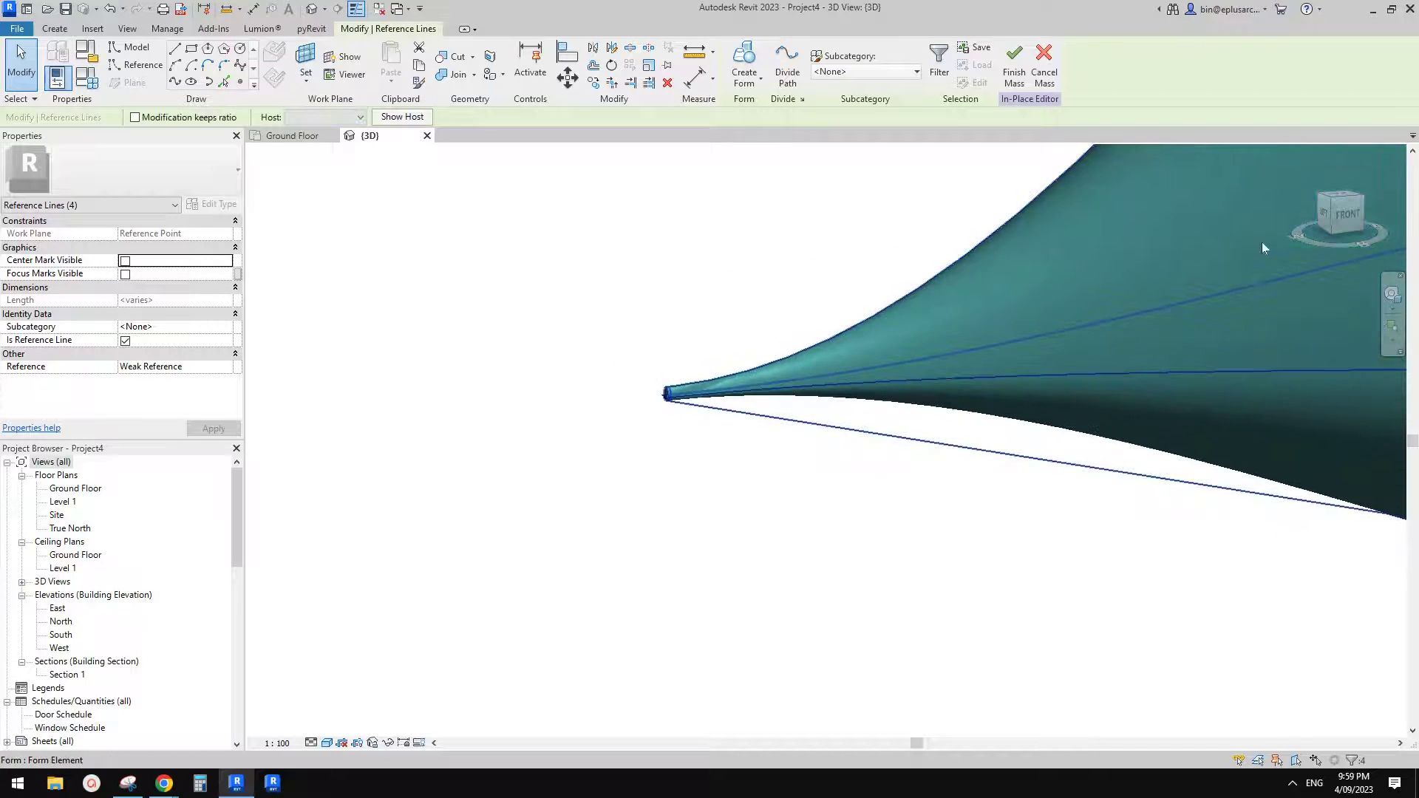
{"action": "left_click", "coordinate": [1323, 213]}
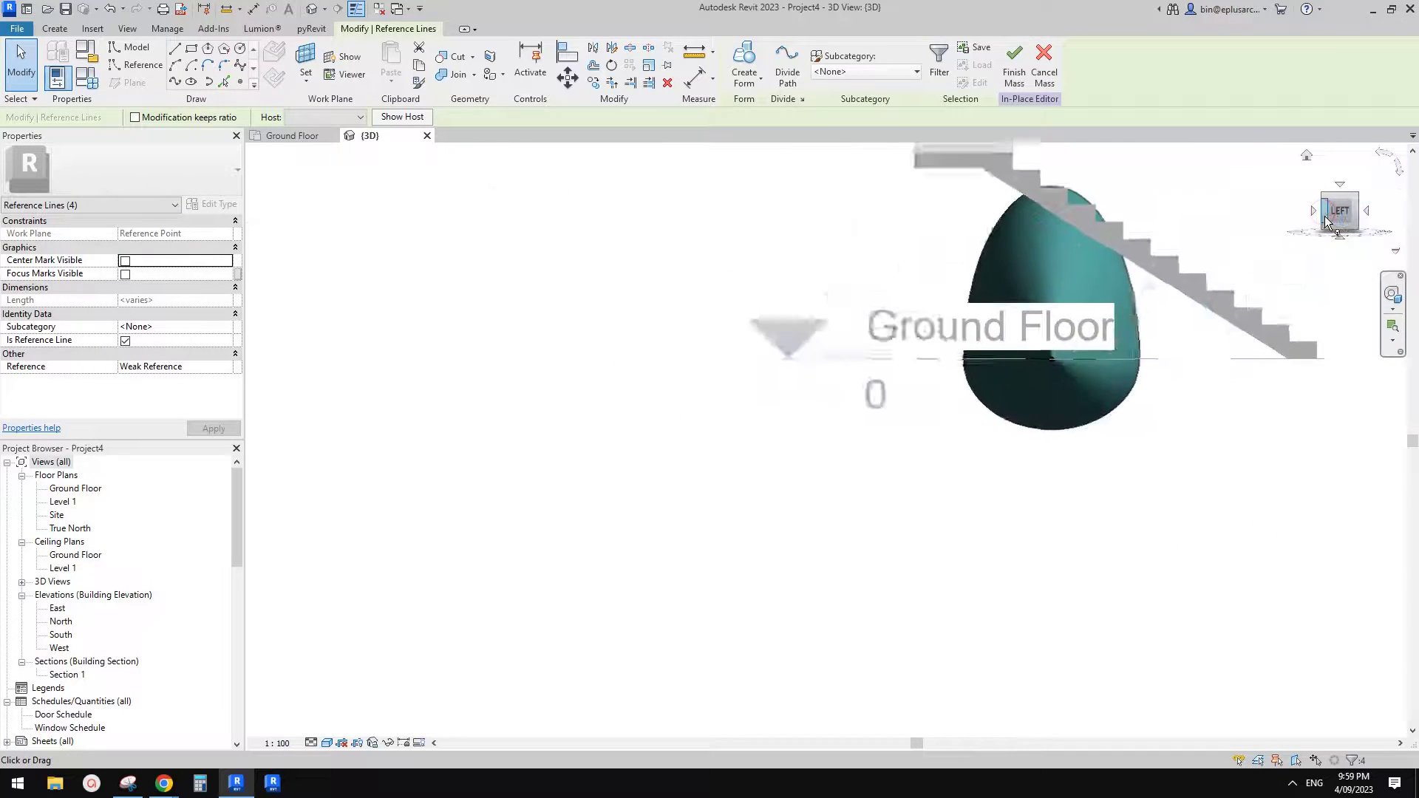
{"action": "scroll", "coordinate": [869, 469], "scroll_direction": "up", "scroll_amount": 5}
{"action": "key", "text": "e"}
{"action": "scroll", "coordinate": [763, 408], "scroll_direction": "up", "scroll_amount": 6}
{"action": "left_click", "coordinate": [737, 410]}
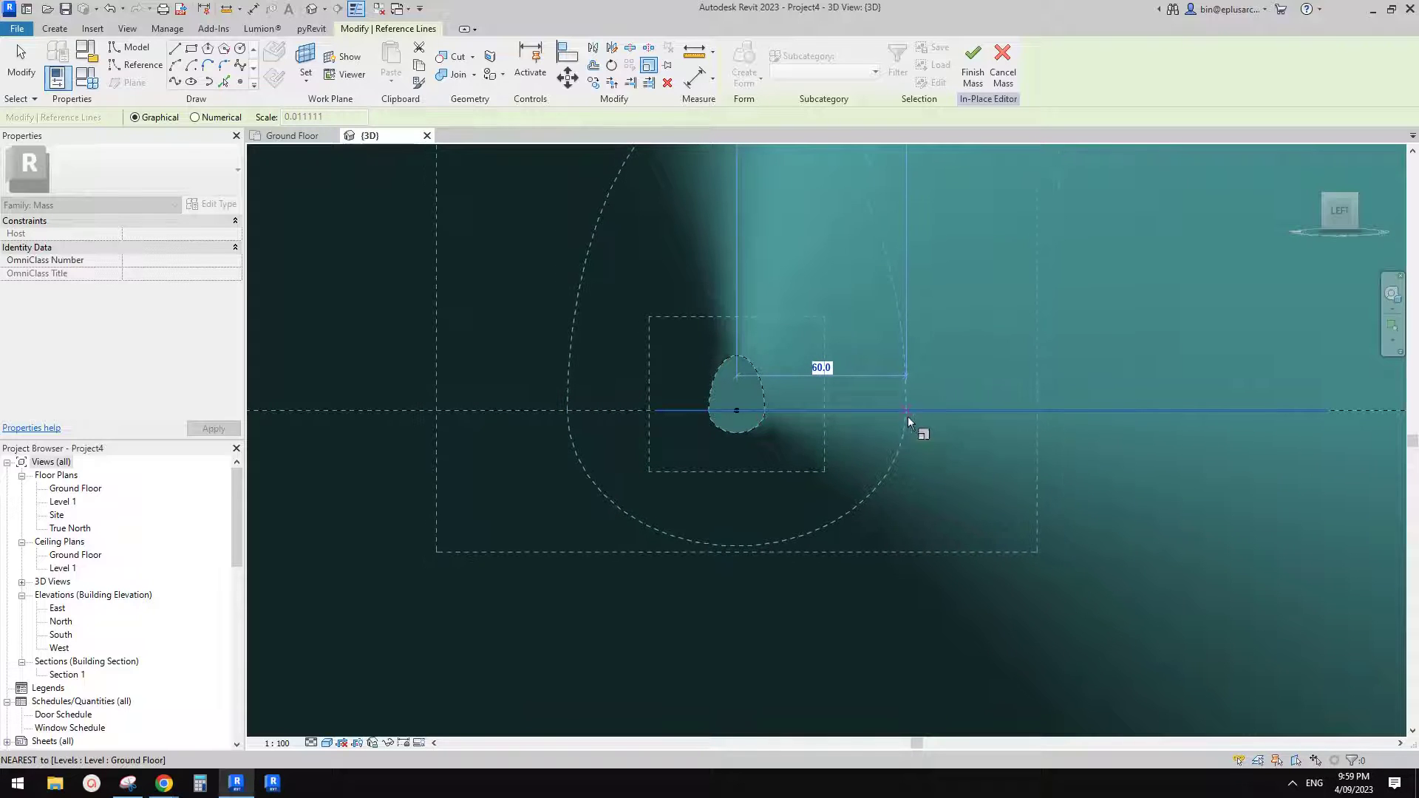
{"action": "left_click", "coordinate": [908, 416]}
{"action": "scroll", "coordinate": [848, 460], "scroll_direction": "down", "scroll_amount": 7}
{"action": "middle_click_drag", "start_coordinate": [850, 465], "coordinate": [646, 507], "text": "shift"}
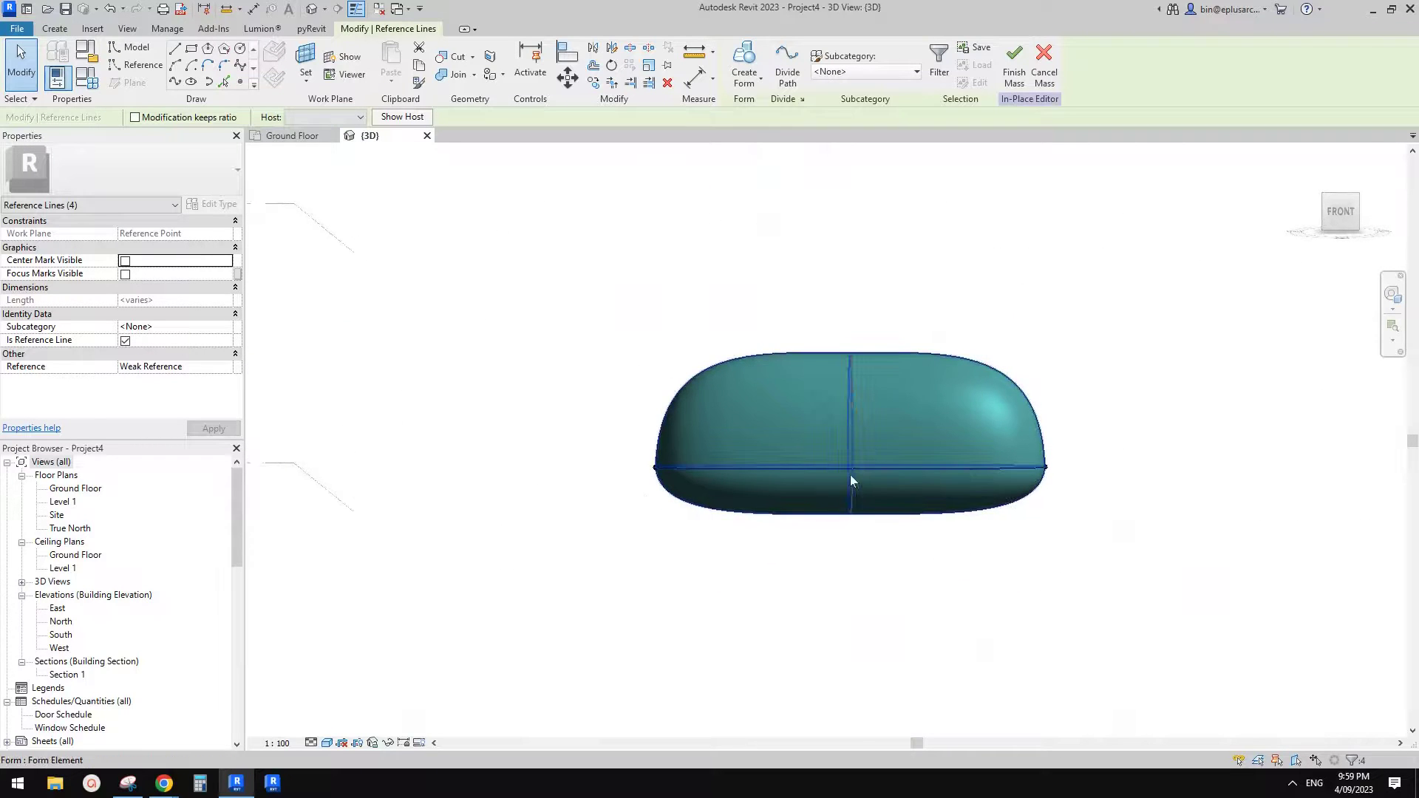
{"action": "middle_click_drag", "start_coordinate": [1091, 424], "coordinate": [1175, 539], "text": "shift"}
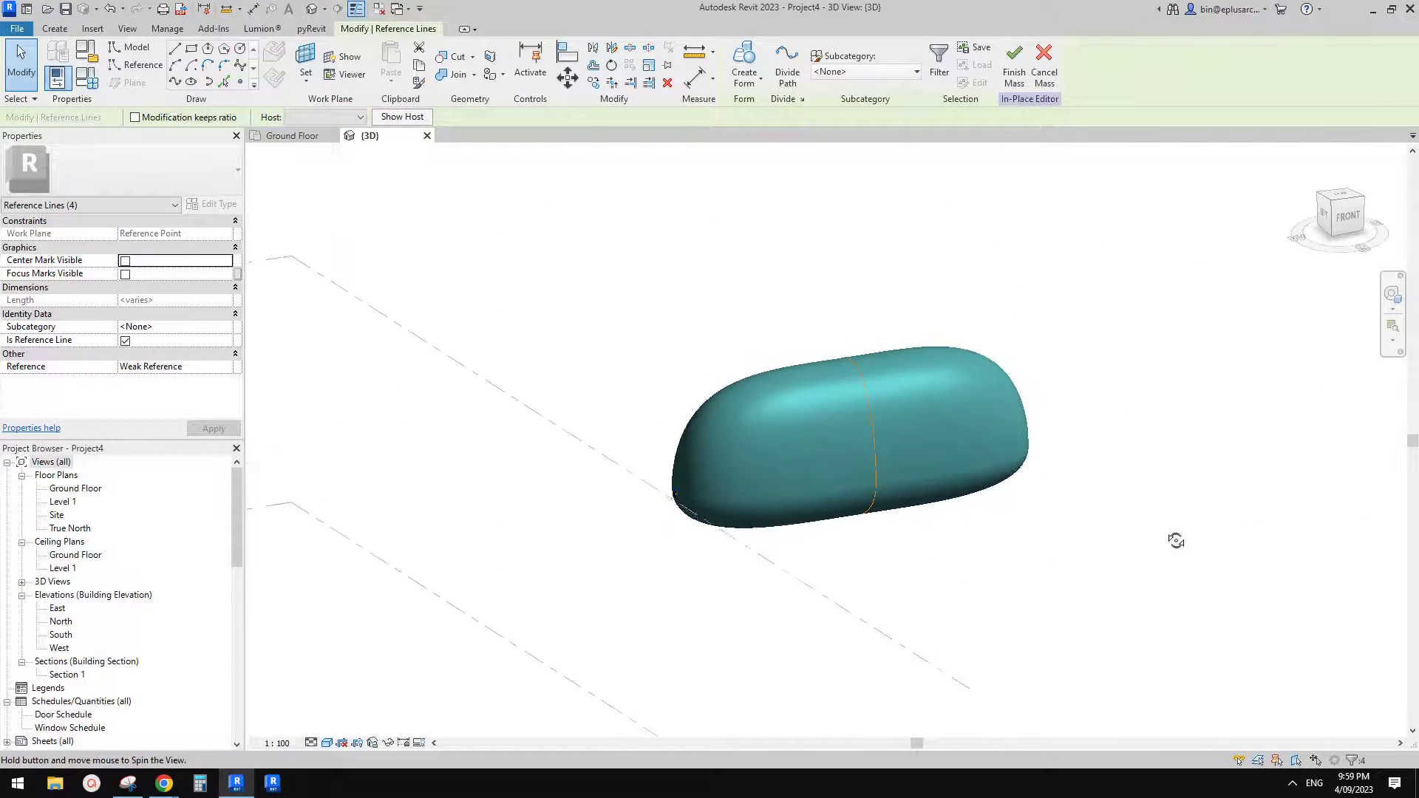
- Set the length of the capsule's central path reference line to 4500 mm and turn to a front-facing view
{"action": "left_click", "coordinate": [1109, 517]}
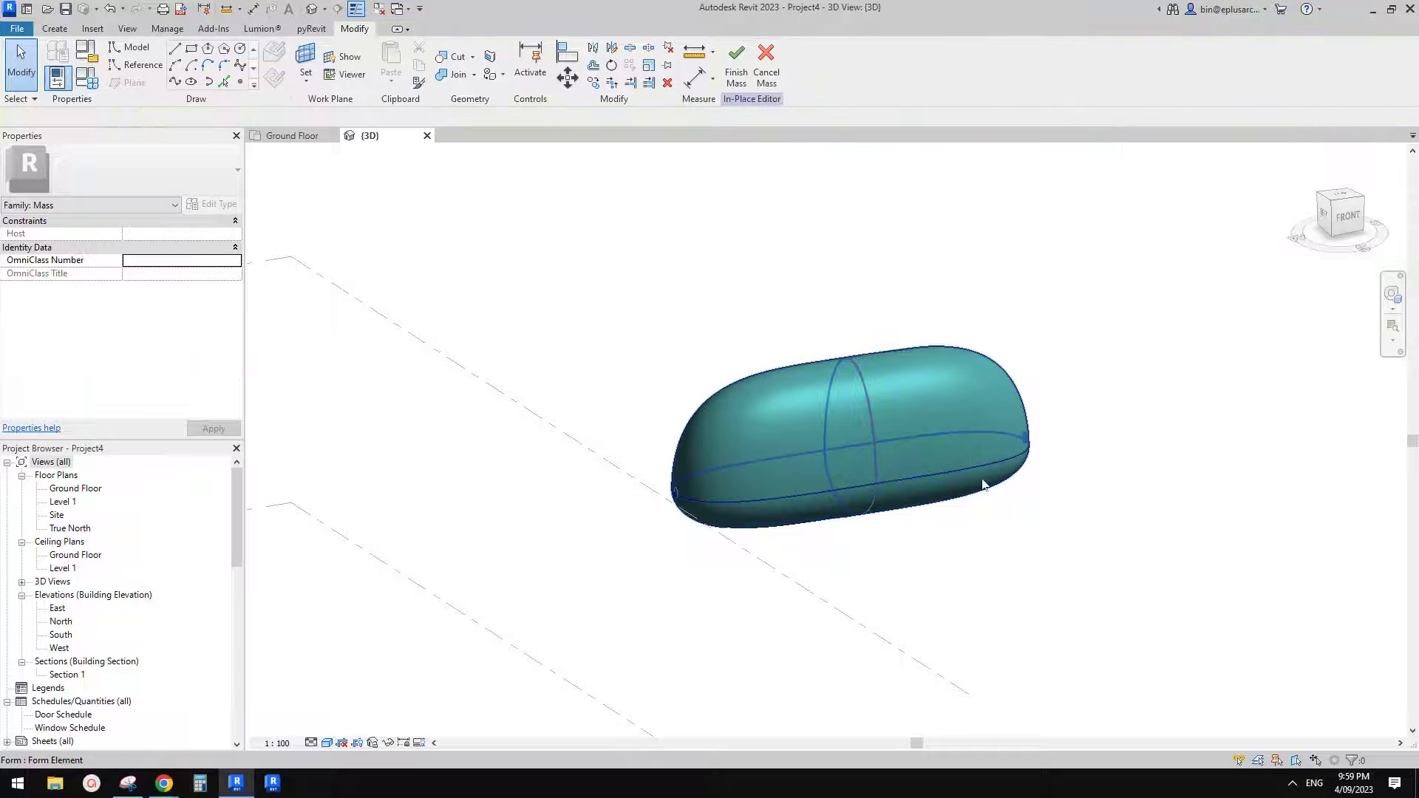
{"action": "left_click", "coordinate": [937, 465]}
{"action": "left_click", "coordinate": [937, 458]}
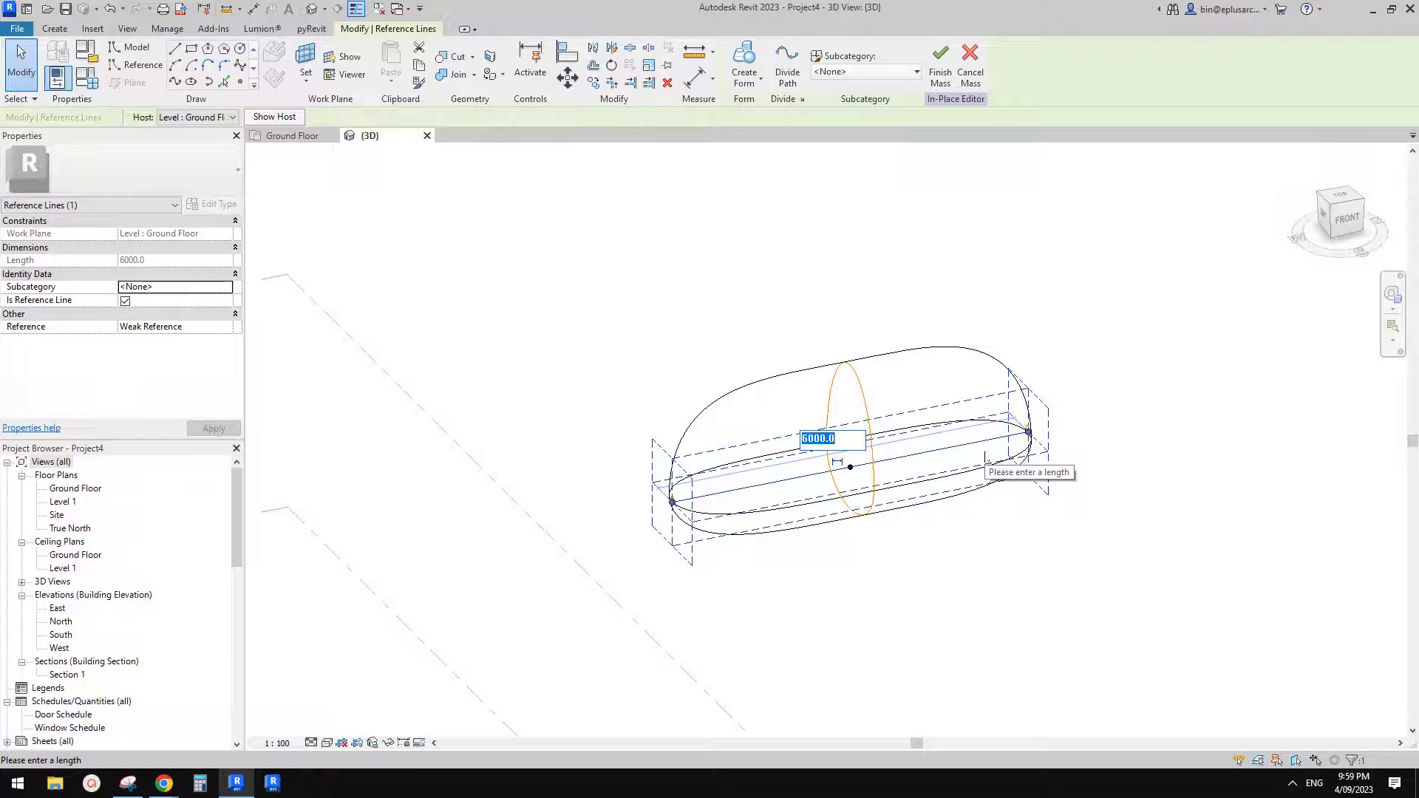
{"action": "key", "text": "Return"}
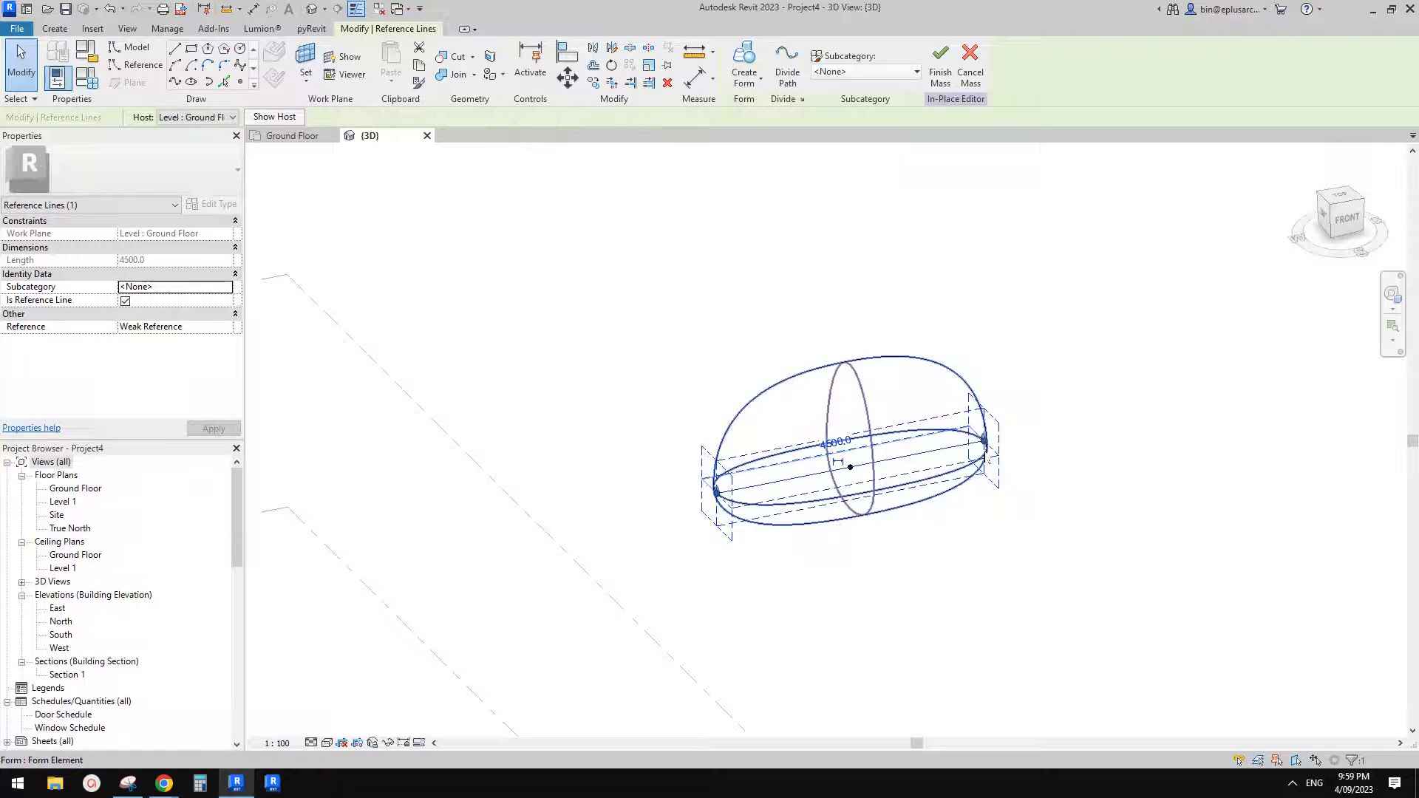
{"action": "left_click", "coordinate": [1198, 417]}
{"action": "middle_click_drag", "start_coordinate": [1199, 415], "coordinate": [1041, 356], "text": "shift"}
{"action": "middle_click_drag", "start_coordinate": [1016, 438], "coordinate": [1030, 349], "text": "shift"}
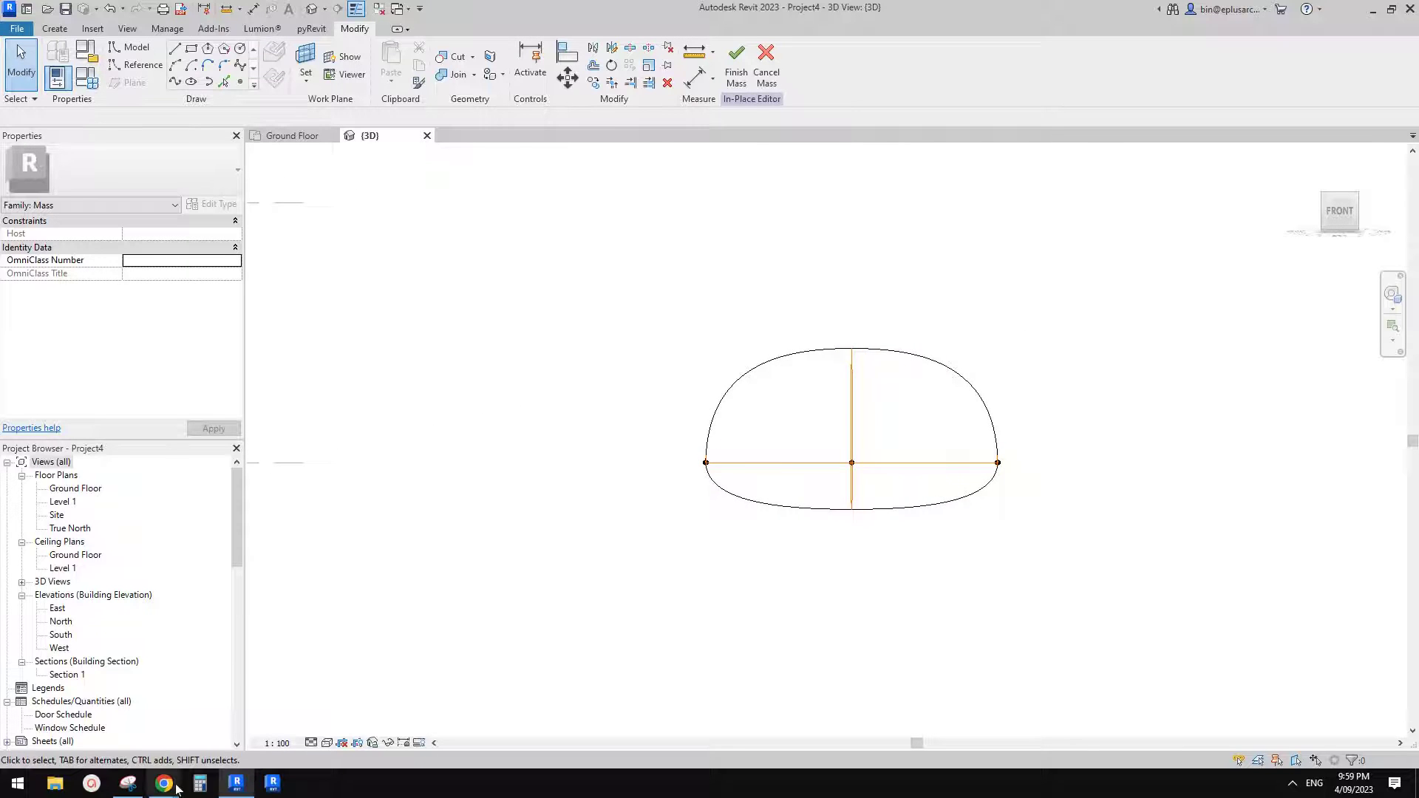
- Check the camper drawings and basic dimensions in the reference document in Chrome, then return to Revit
{"action": "mouse_move", "coordinate": [178, 790]}
{"action": "left_click", "coordinate": [246, 727]}
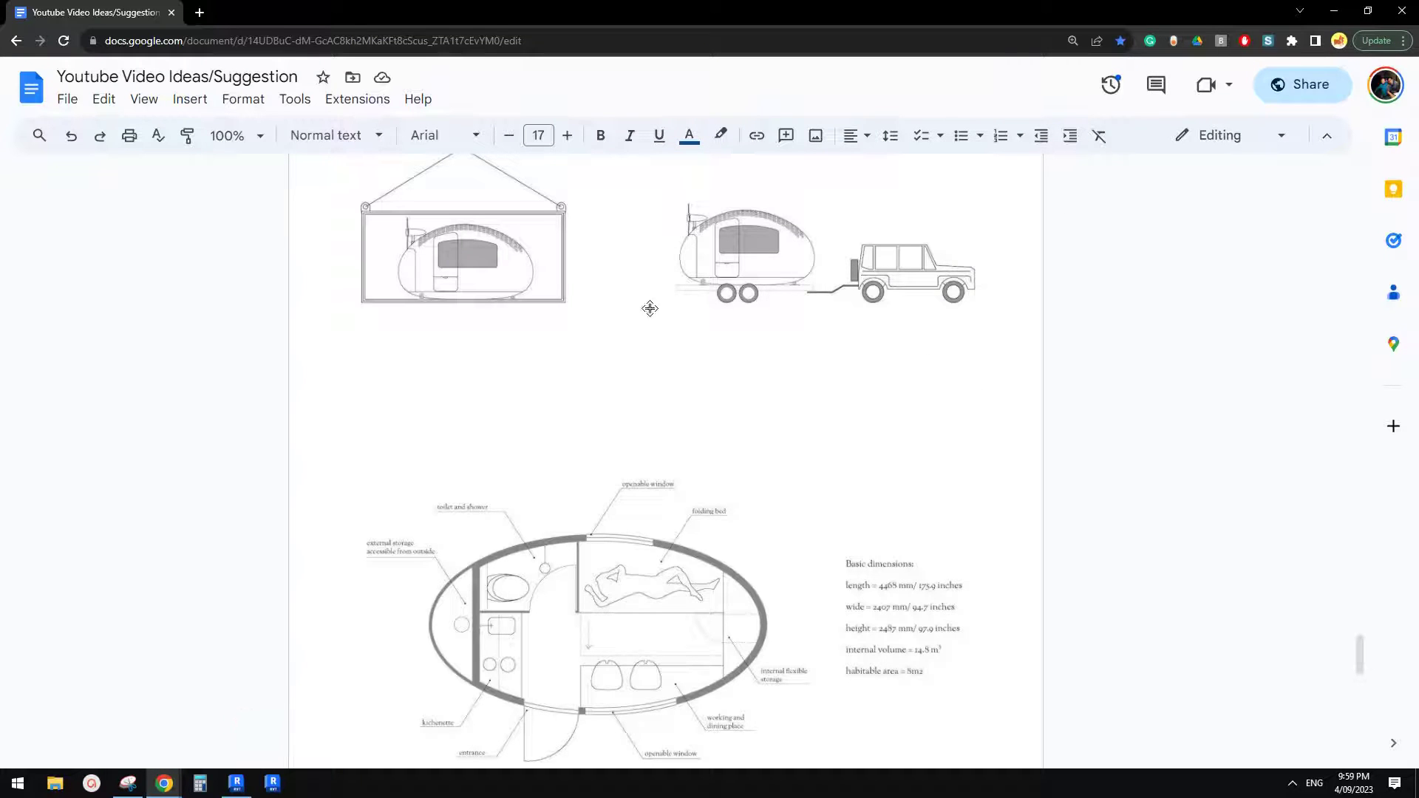
{"action": "left_click", "coordinate": [244, 789]}
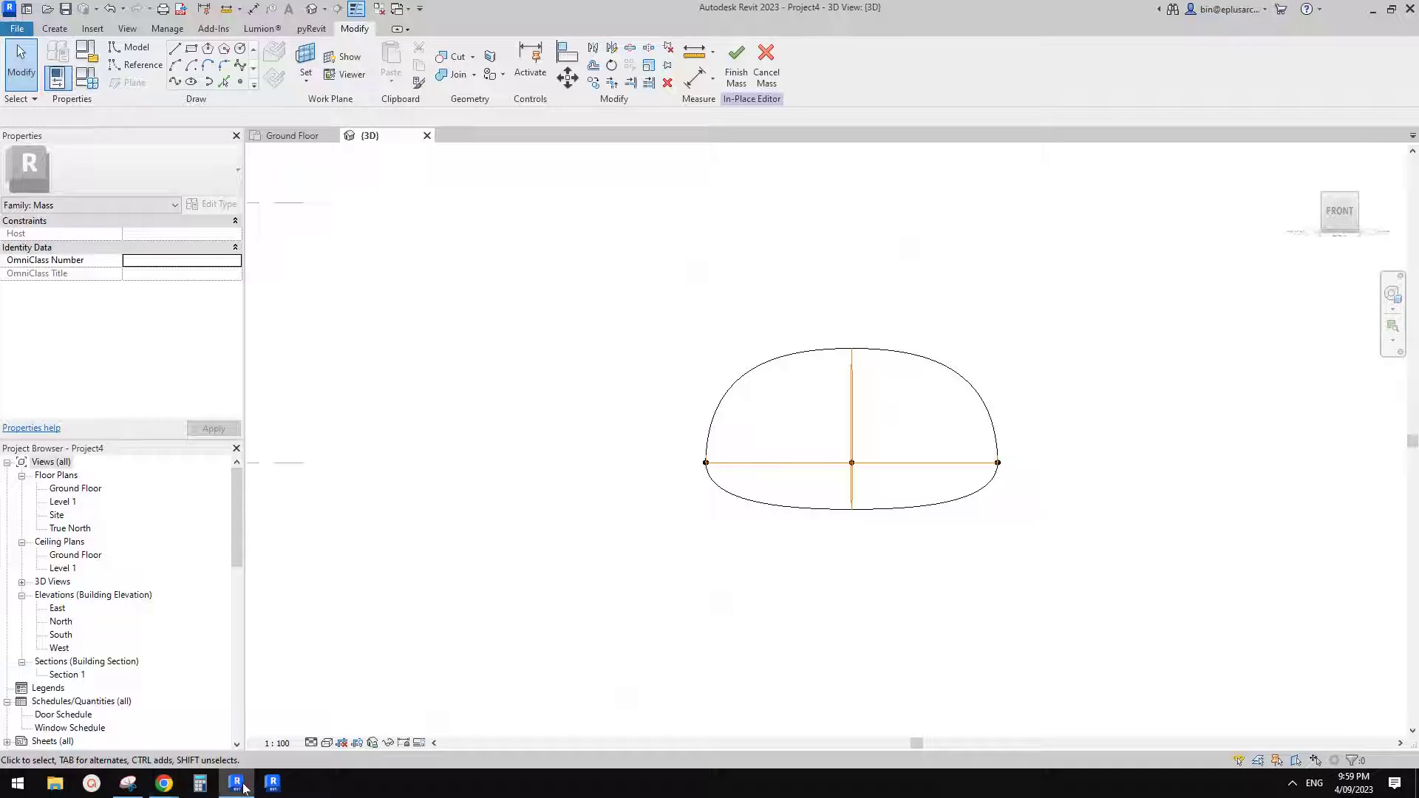
- Stretch the upper arc of the middle profile upward by its axis end to make the capsule taller
{"action": "left_click", "coordinate": [849, 361]}
{"action": "scroll", "coordinate": [850, 360], "scroll_direction": "up", "scroll_amount": 2}
{"action": "middle_click_drag", "start_coordinate": [849, 361], "coordinate": [1023, 358], "text": "shift"}
{"action": "key", "text": "Escape"}
{"action": "key", "text": "Tab"}
{"action": "left_click", "coordinate": [871, 355]}
{"action": "key", "text": "Escape"}
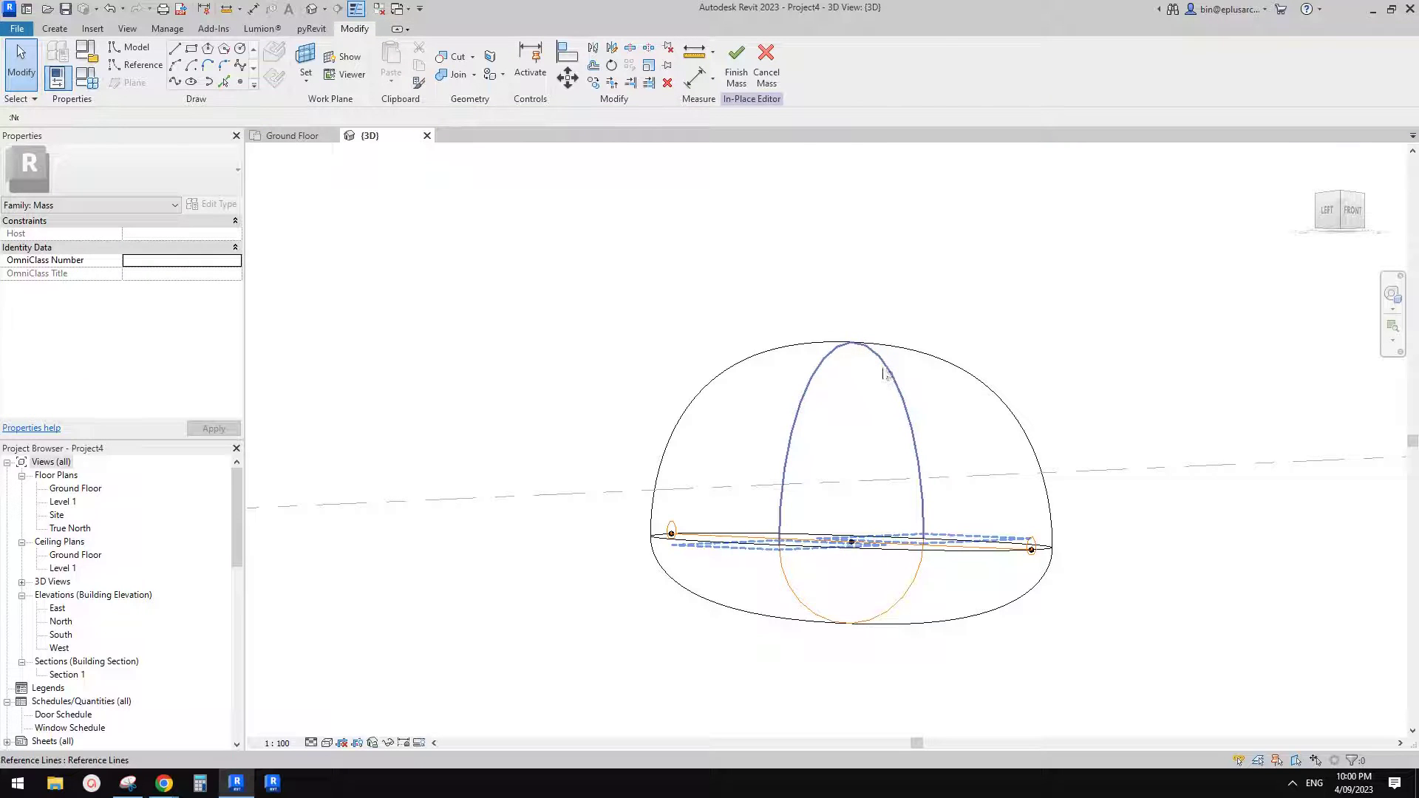
{"action": "left_click", "coordinate": [884, 371]}
{"action": "left_click_drag", "start_coordinate": [853, 342], "coordinate": [853, 313]}
{"action": "middle_click_drag", "start_coordinate": [1033, 372], "coordinate": [915, 404], "text": "shift"}
{"action": "scroll", "coordinate": [916, 405], "scroll_direction": "down", "scroll_amount": 2}
{"action": "left_click", "coordinate": [1113, 388]}
{"action": "middle_click_drag", "start_coordinate": [1119, 394], "coordinate": [1126, 379], "text": "shift"}
{"action": "left_click_drag", "start_coordinate": [1126, 380], "coordinate": [327, 623]}
- Compare the capsule with the camper drawings in the Chrome reference document again and return to Revit
{"action": "mouse_move", "coordinate": [164, 786]}
{"action": "left_click", "coordinate": [247, 728]}
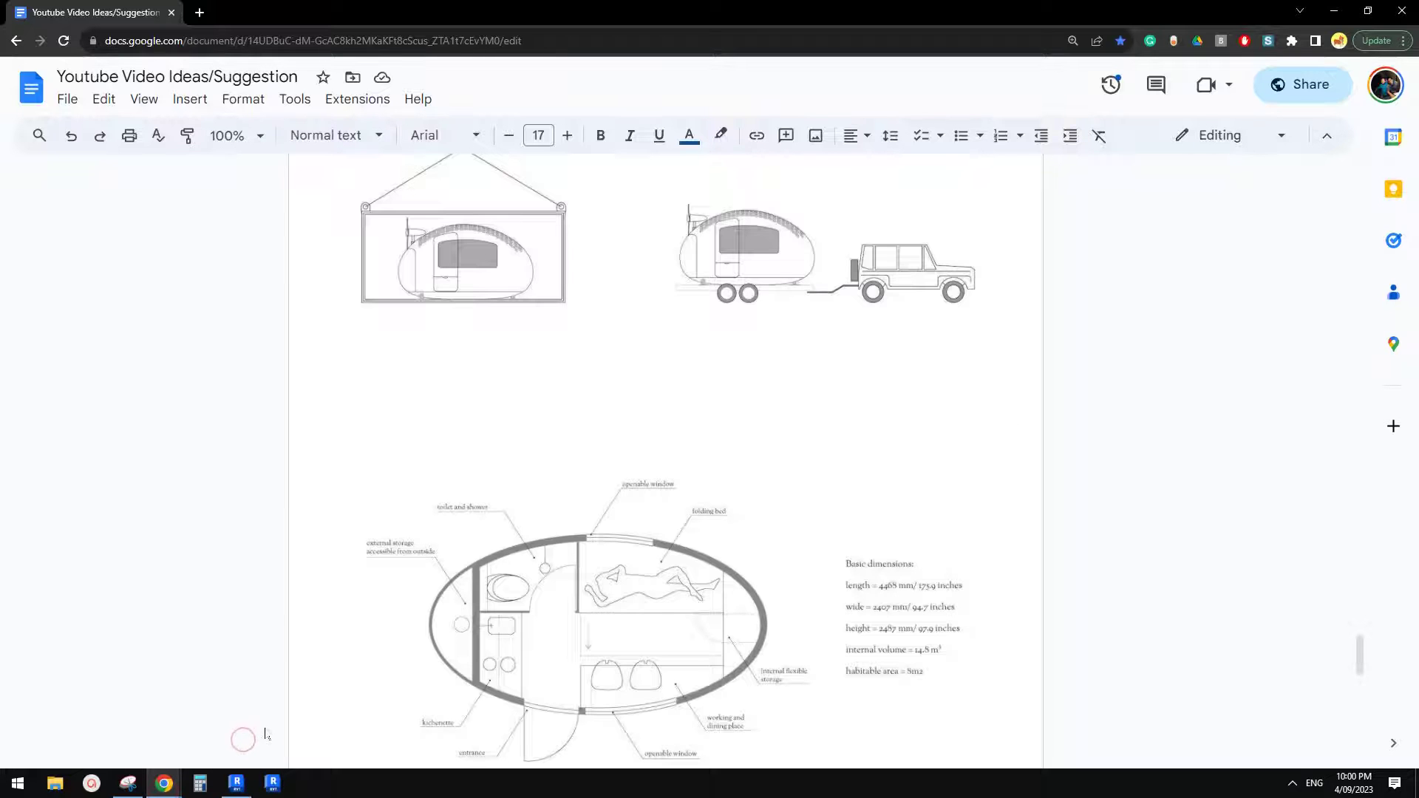
{"action": "left_click", "coordinate": [237, 784]}
- Raise the bottom of the middle profile by moving its lower arc's axis end upward, flattening the underside
{"action": "middle_click_drag", "start_coordinate": [831, 459], "coordinate": [925, 492], "text": "shift"}
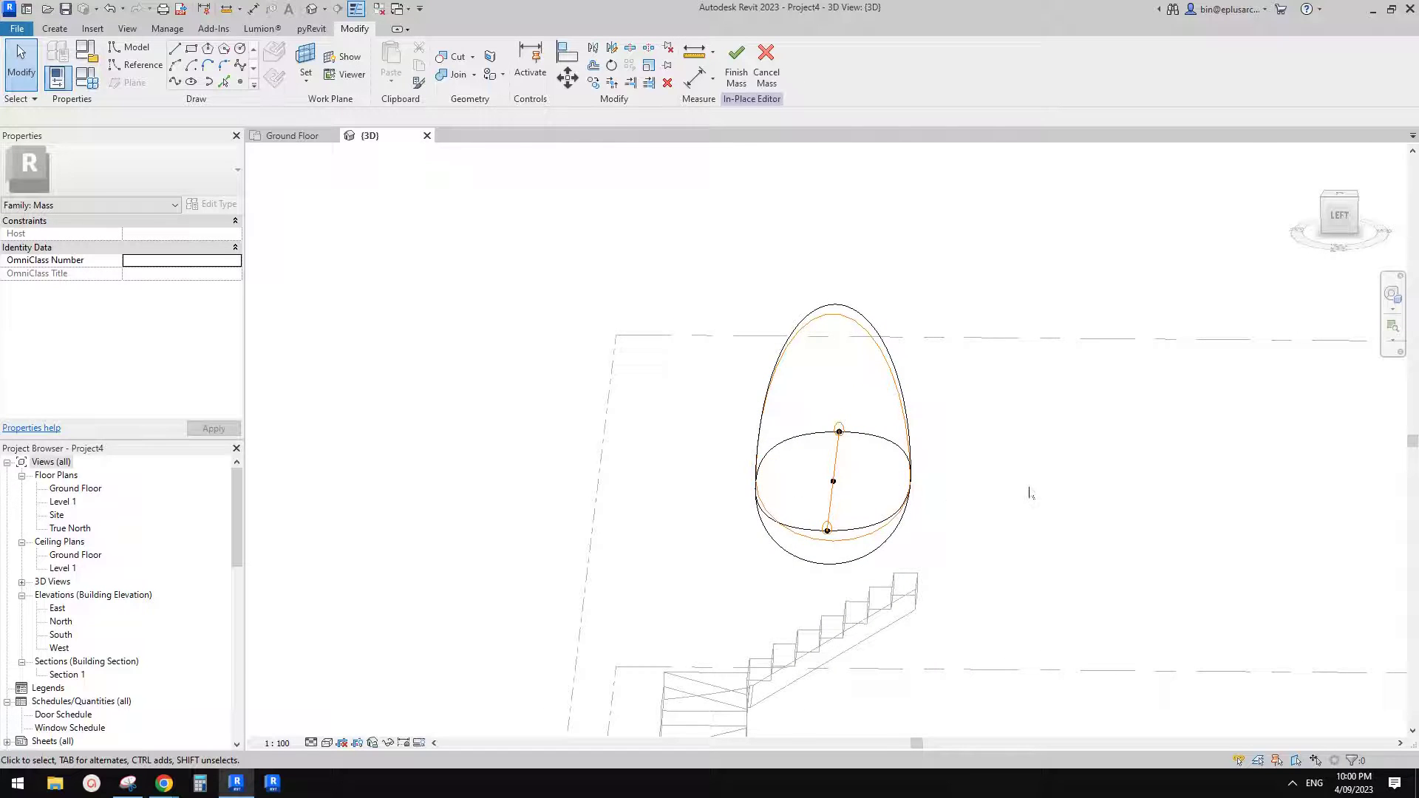
{"action": "middle_click_drag", "start_coordinate": [1030, 494], "coordinate": [796, 479], "text": "shift"}
{"action": "left_click", "coordinate": [845, 545]}
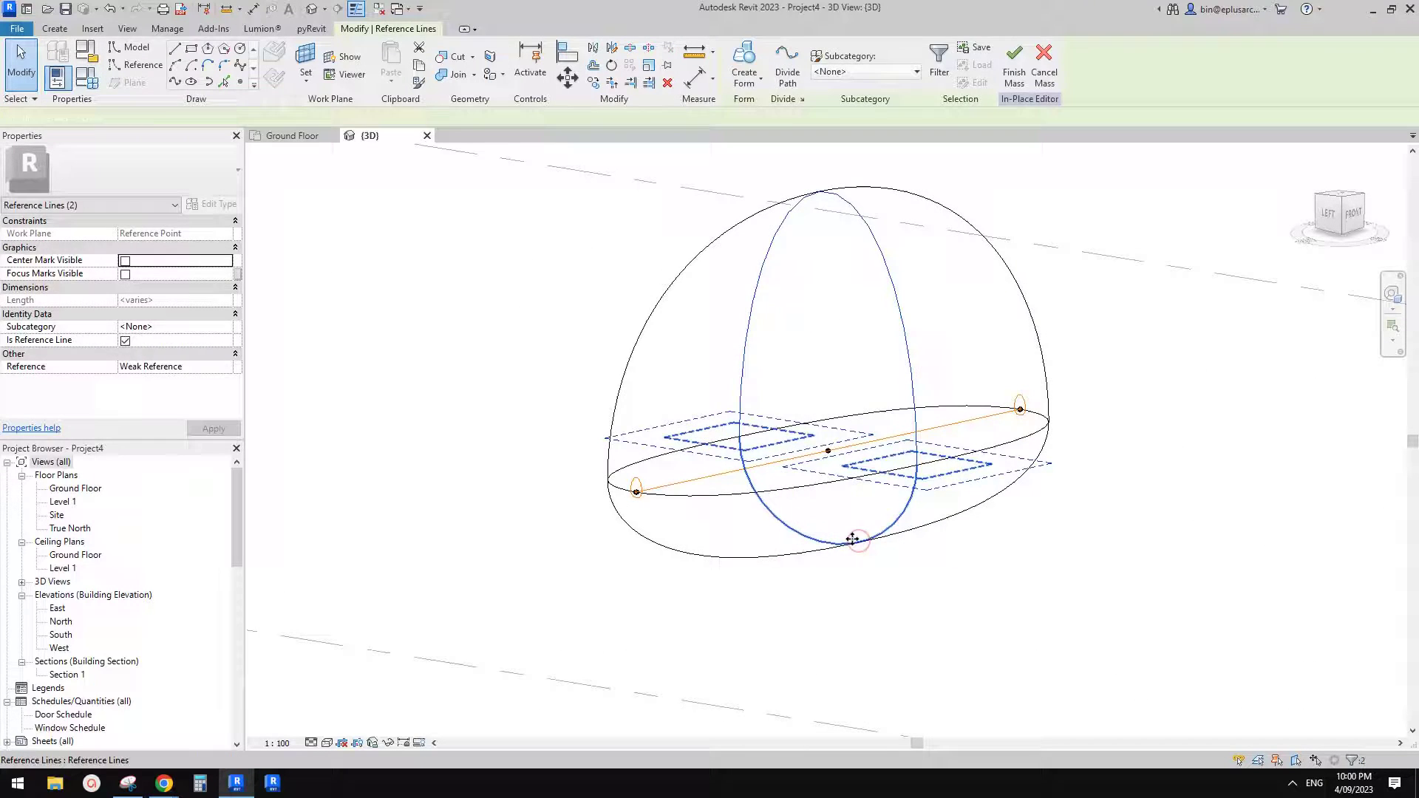
{"action": "key", "text": "Escape"}
{"action": "key", "text": "Tab"}
{"action": "left_click", "coordinate": [825, 548]}
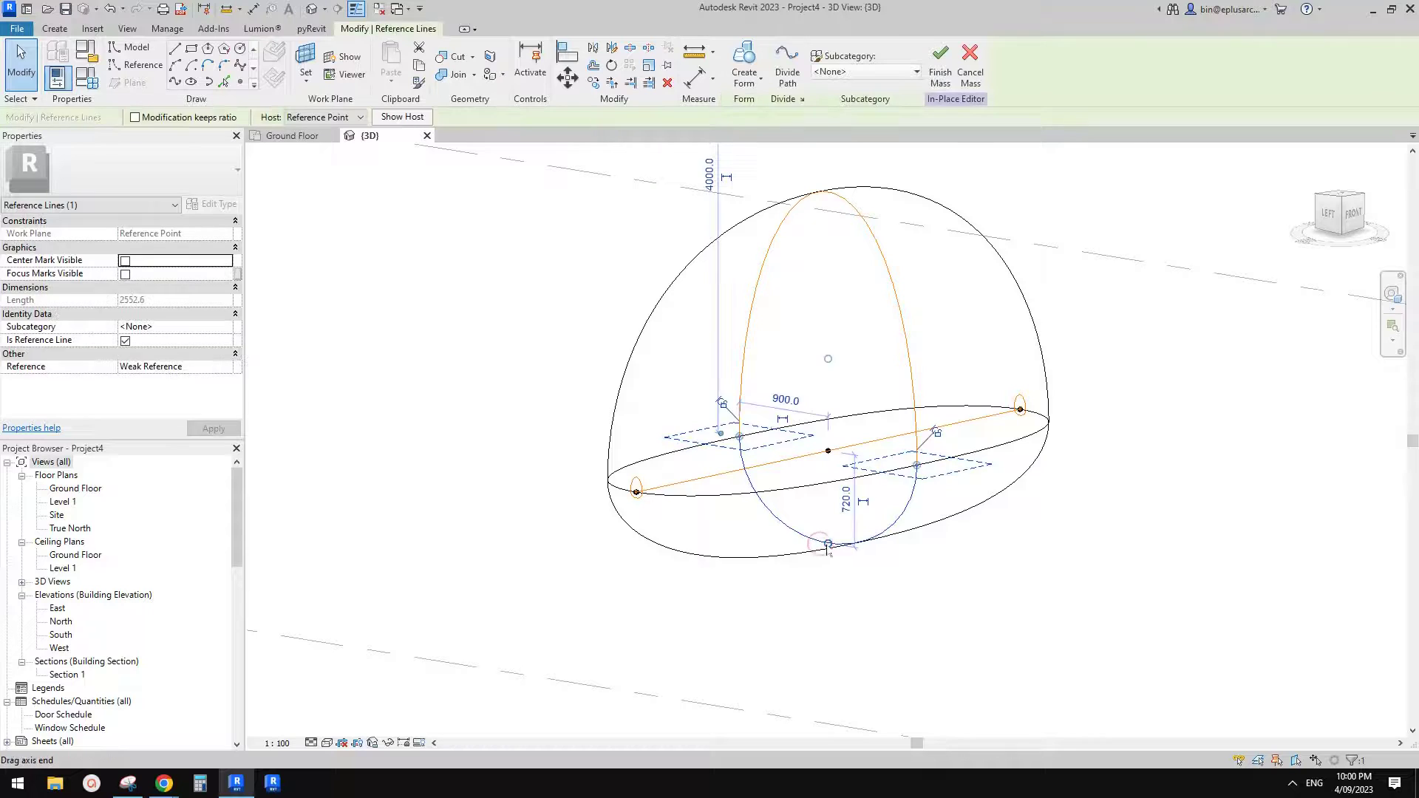
{"action": "left_click_drag", "start_coordinate": [828, 544], "coordinate": [828, 531]}
{"action": "middle_click_drag", "start_coordinate": [779, 539], "coordinate": [596, 474], "text": "shift"}
{"action": "key", "text": "Escape"}
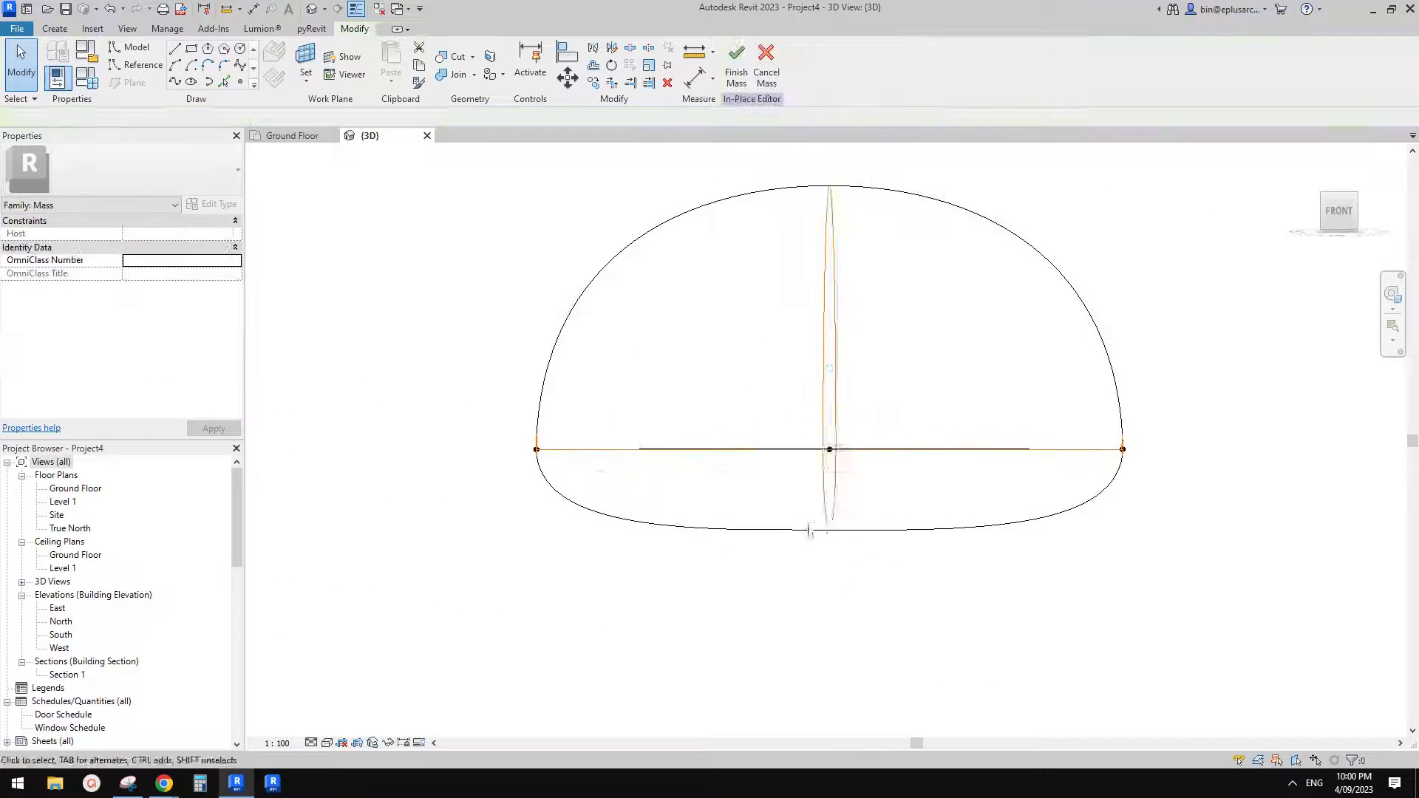
- Lower the bottom of the middle profile slightly by its lower arc's axis end
{"action": "middle_click_drag", "start_coordinate": [858, 539], "coordinate": [855, 539], "text": "shift"}
{"action": "left_click", "coordinate": [859, 530]}
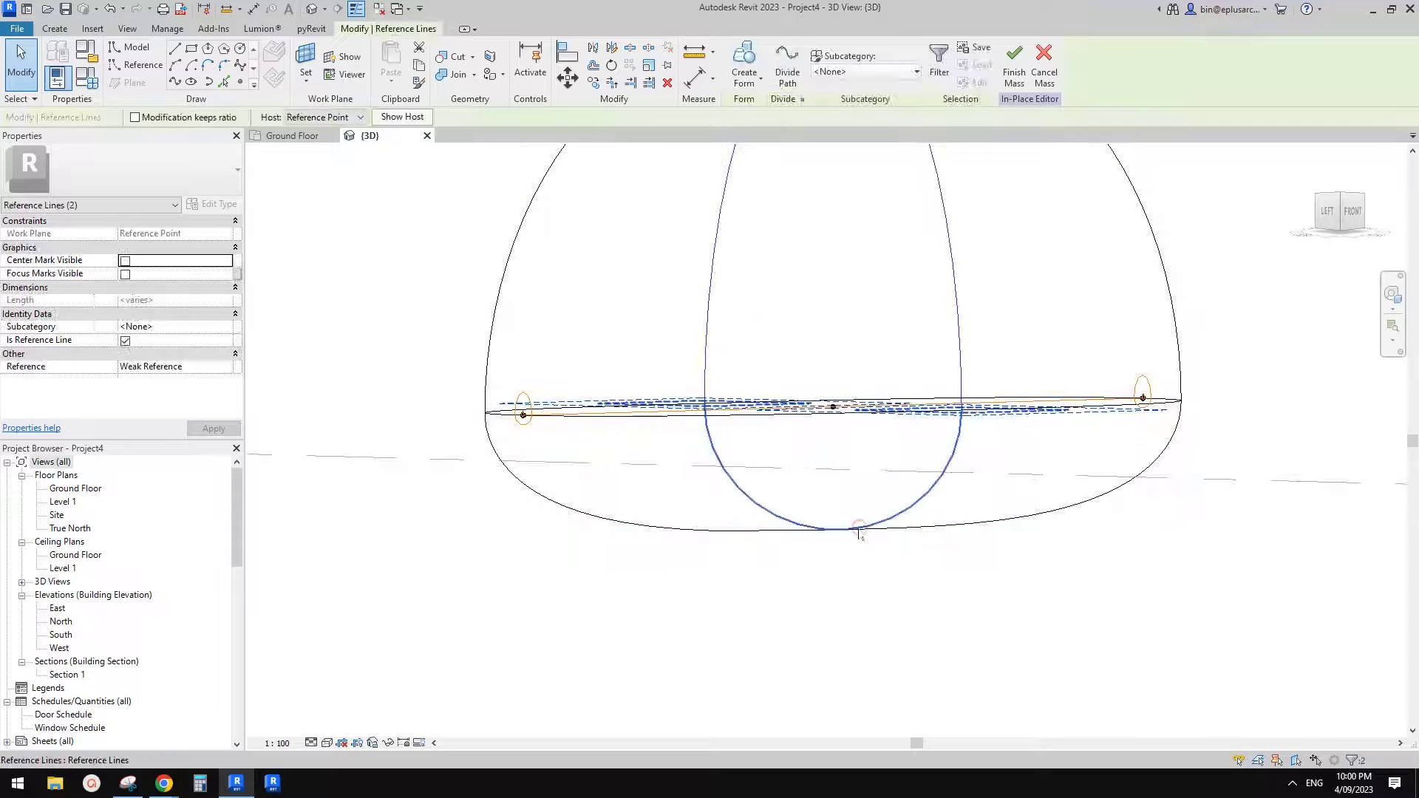
{"action": "left_click", "coordinate": [887, 521]}
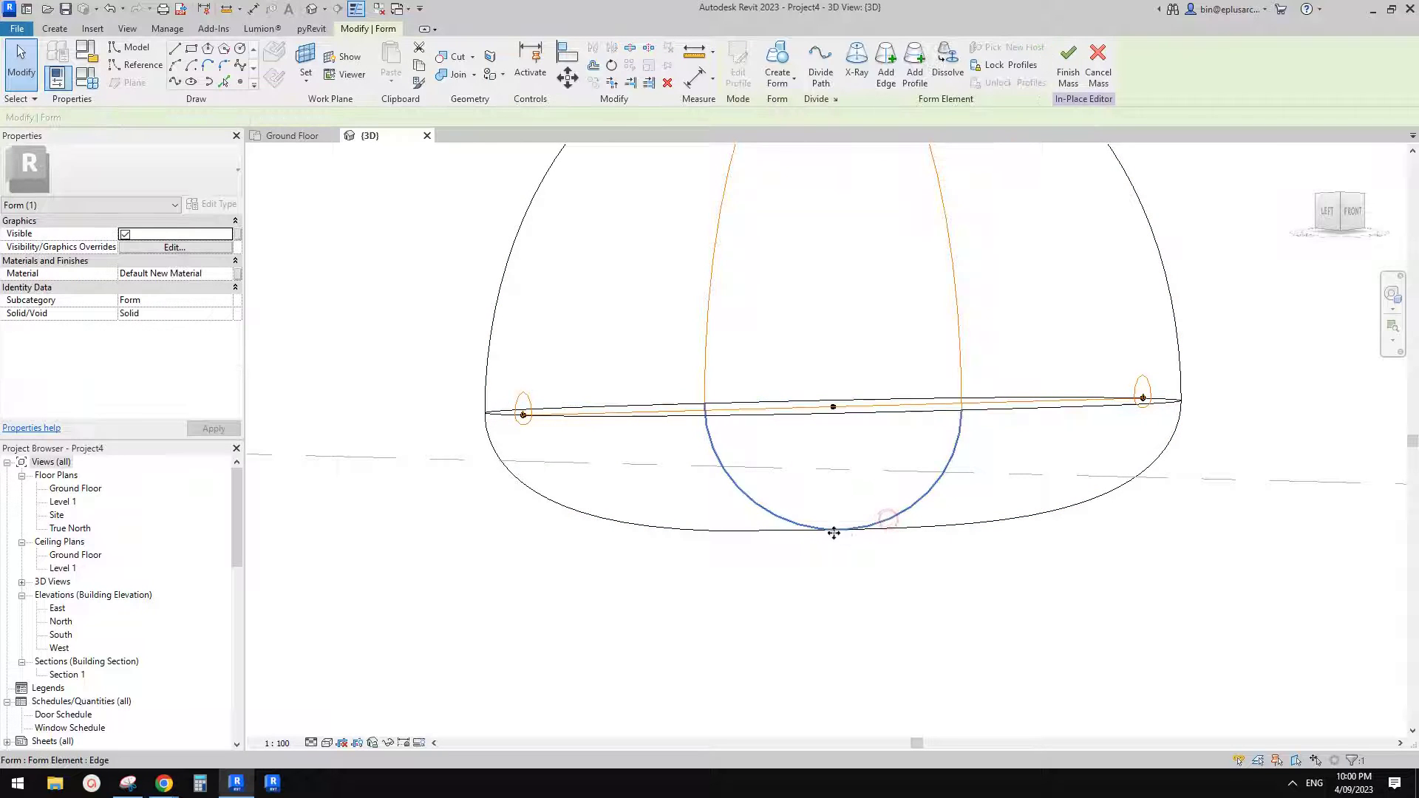
{"action": "key", "text": "Escape"}
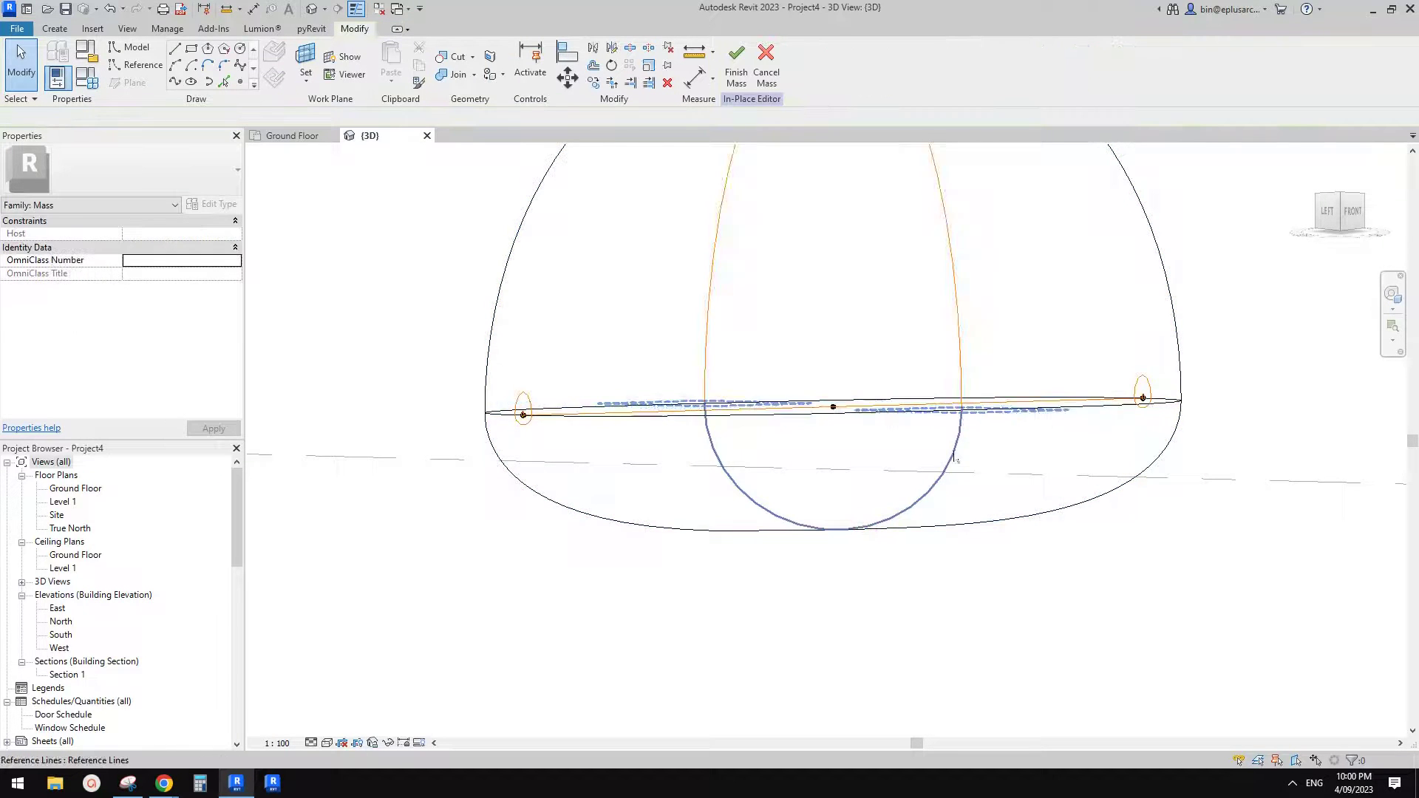
{"action": "left_click", "coordinate": [954, 454]}
{"action": "left_click_drag", "start_coordinate": [835, 541], "coordinate": [836, 545]}
{"action": "key", "text": "Escape"}
- Examine the capsule's middle profile and overall proportions from several sides
{"action": "scroll", "coordinate": [803, 582], "scroll_direction": "down", "scroll_amount": 2}
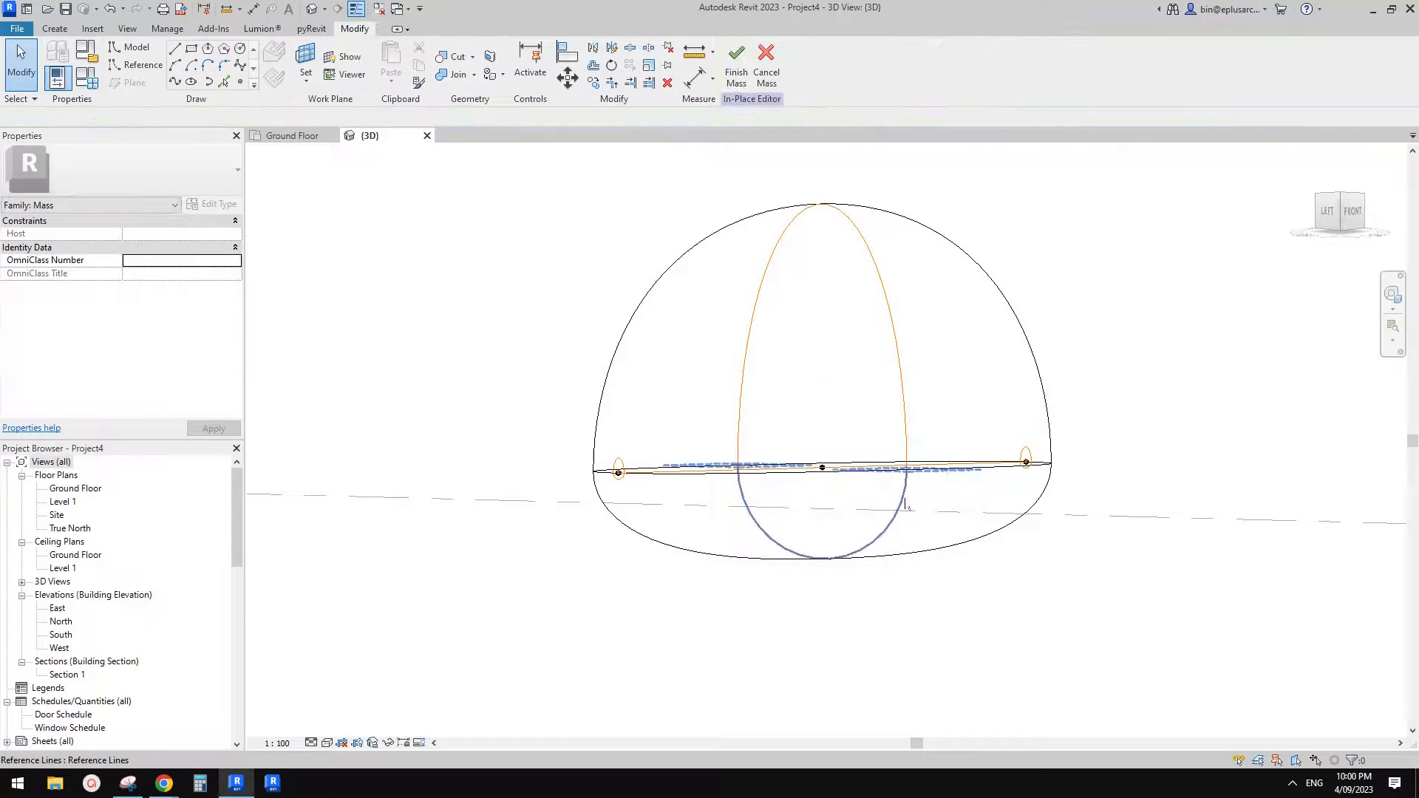
{"action": "left_click", "coordinate": [906, 505]}
{"action": "middle_click_drag", "start_coordinate": [907, 505], "coordinate": [1074, 612], "text": "shift"}
{"action": "key", "text": "Escape"}
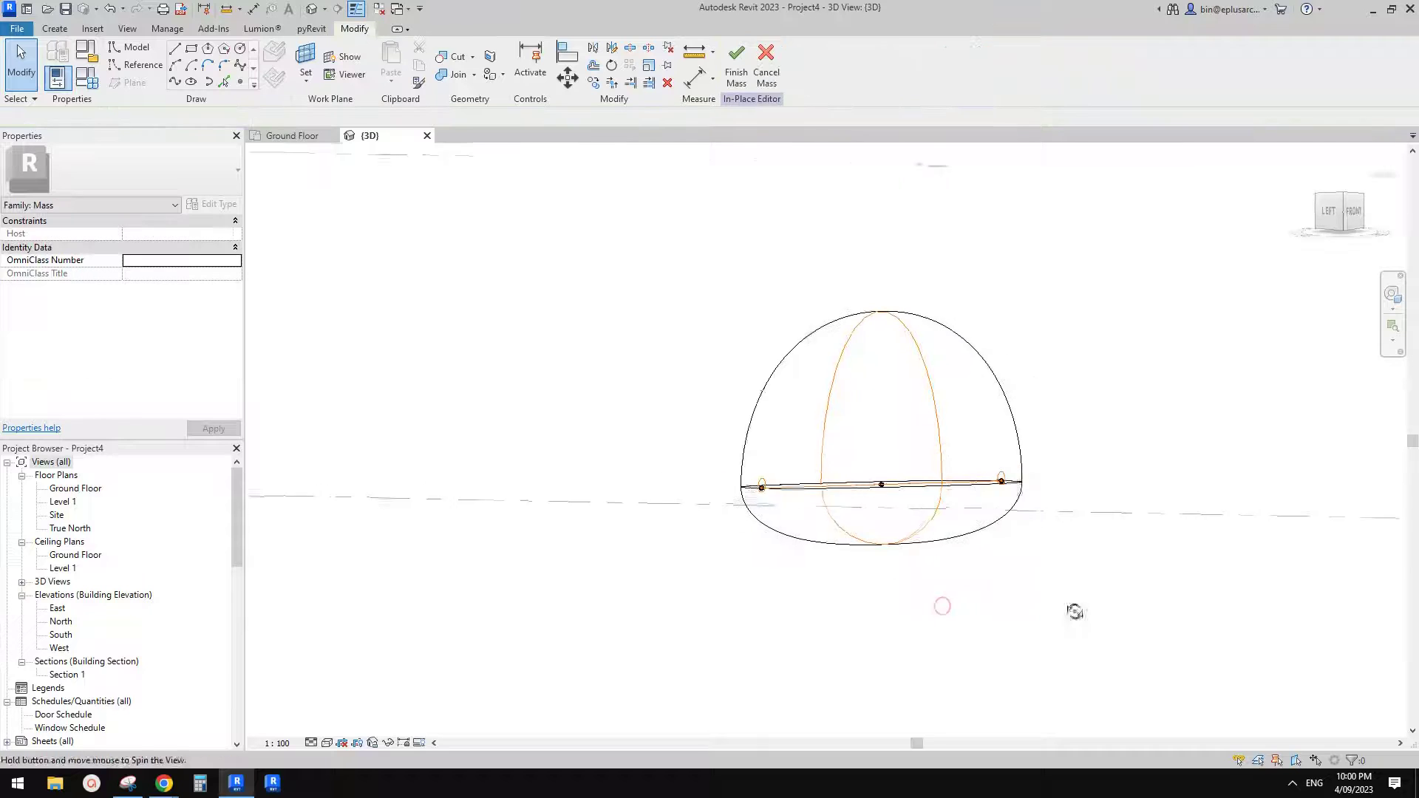
{"action": "left_click", "coordinate": [939, 424]}
{"action": "middle_click_drag", "start_coordinate": [924, 451], "coordinate": [1217, 516], "text": "shift"}
{"action": "key", "text": "Escape"}
{"action": "scroll", "coordinate": [924, 502], "scroll_direction": "up", "scroll_amount": 2}
{"action": "middle_click_drag", "start_coordinate": [1058, 500], "coordinate": [983, 498], "text": "shift"}
{"action": "left_click", "coordinate": [910, 519]}
{"action": "key", "text": "Escape"}
{"action": "scroll", "coordinate": [973, 498], "scroll_direction": "down", "scroll_amount": 1}
{"action": "scroll", "coordinate": [979, 510], "scroll_direction": "down", "scroll_amount": 3}
- Select both arcs of the middle profile and scale them about the path midpoint to a half-width of about 1360 mm
{"action": "left_click", "coordinate": [969, 436]}
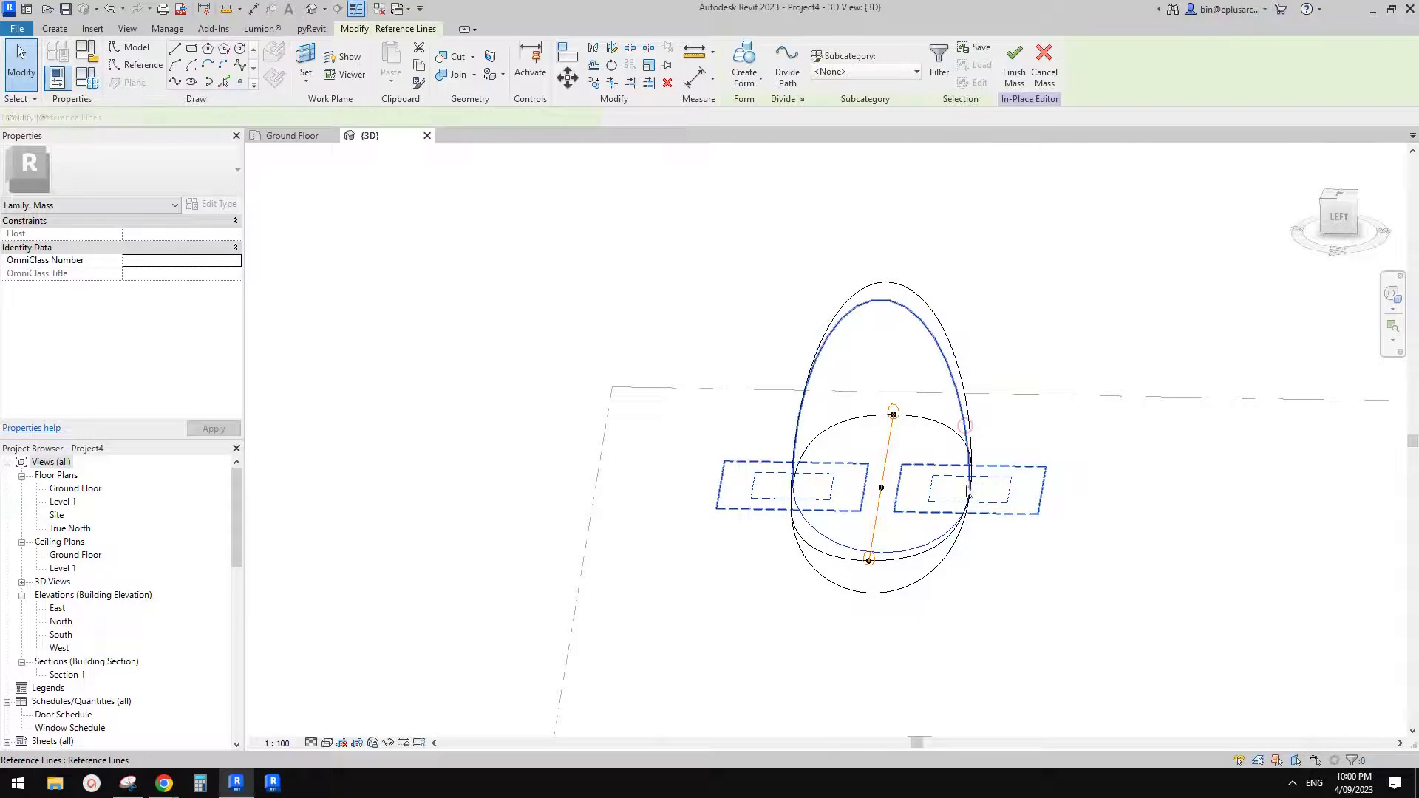
{"action": "scroll", "coordinate": [981, 491], "scroll_direction": "up", "scroll_amount": 3}
{"action": "middle_click_drag", "start_coordinate": [981, 491], "coordinate": [923, 502], "text": "shift"}
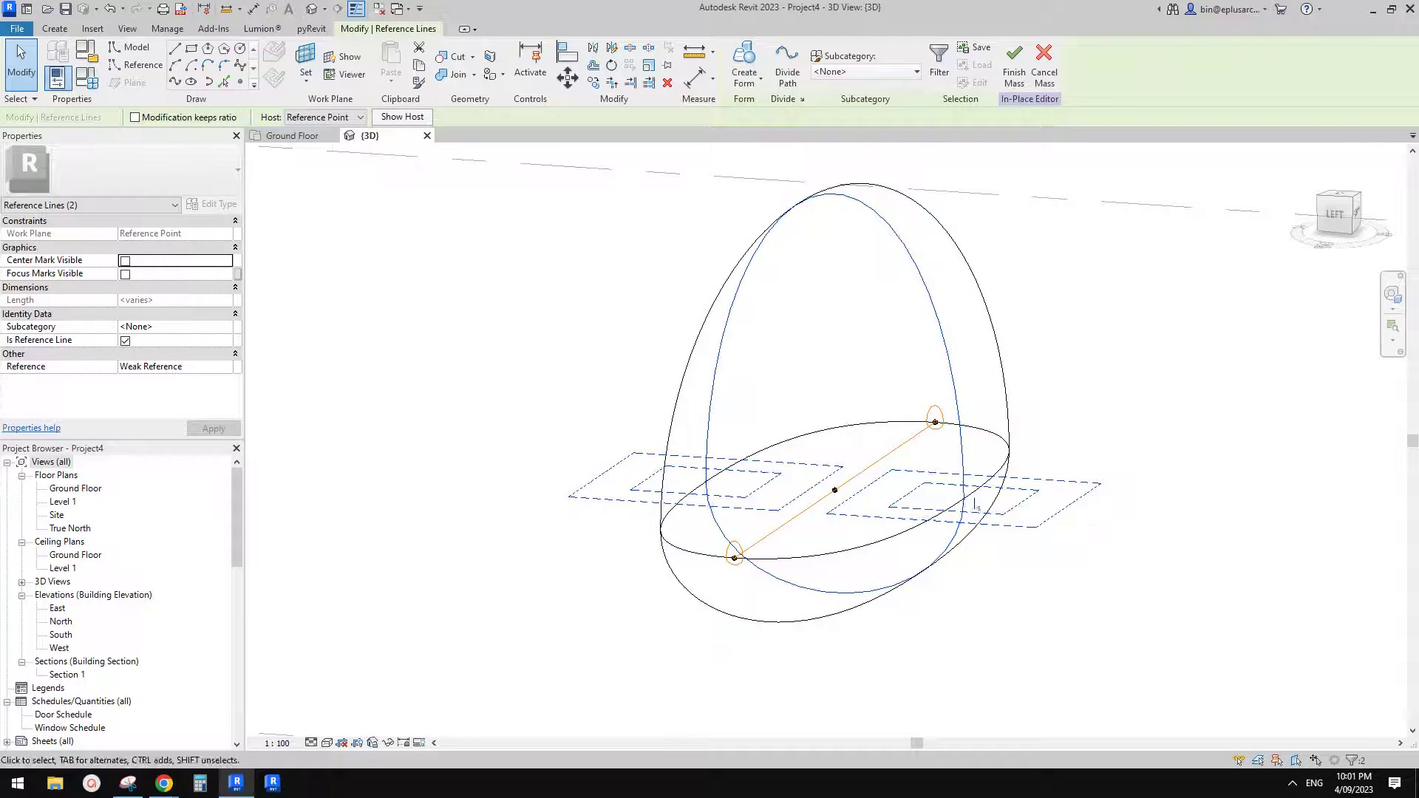
{"action": "middle_click_drag", "start_coordinate": [972, 505], "coordinate": [986, 488], "text": "shift"}
{"action": "key", "text": "Escape"}
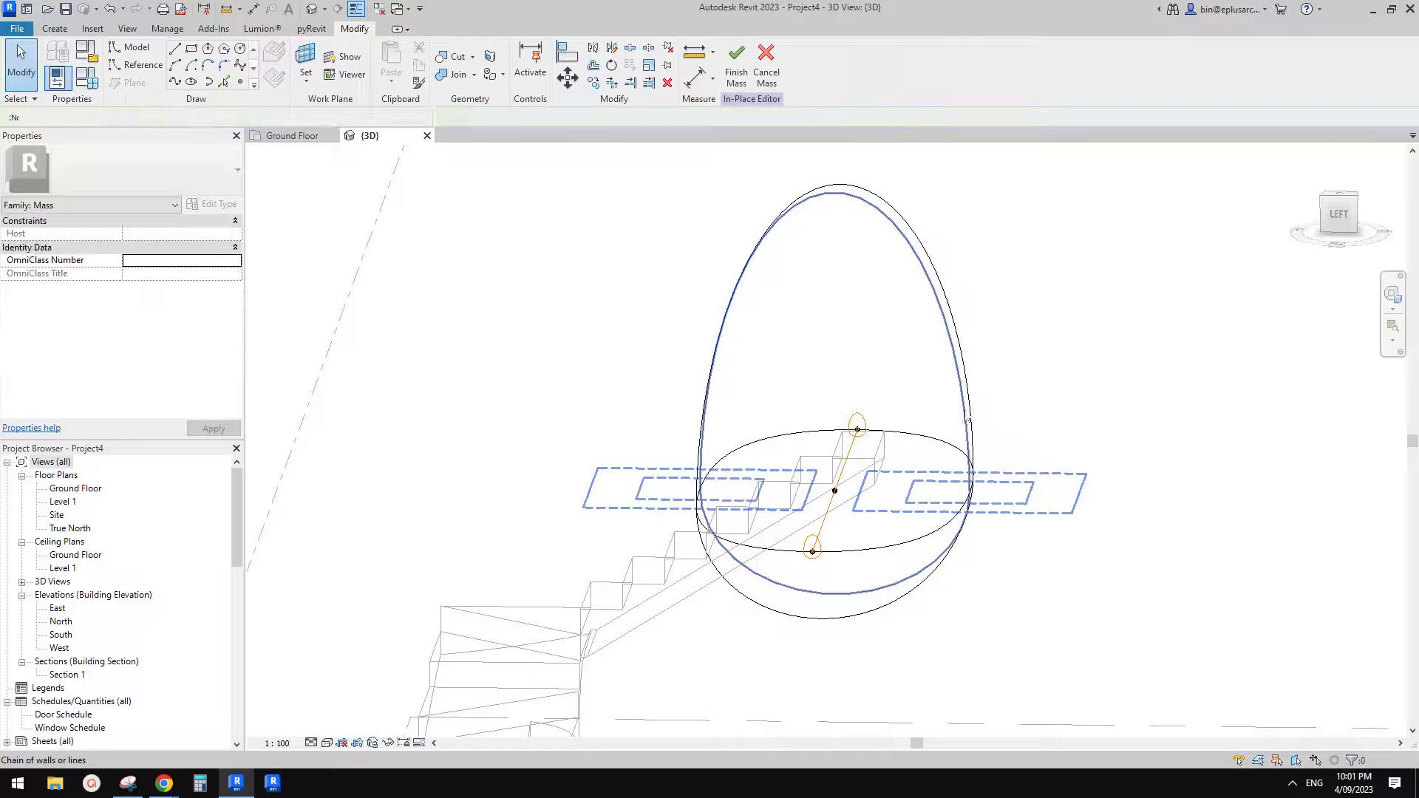
{"action": "left_click", "coordinate": [969, 419]}
{"action": "scroll", "coordinate": [969, 418], "scroll_direction": "down", "scroll_amount": 1}
{"action": "key", "text": "r"}
{"action": "key", "text": "e"}
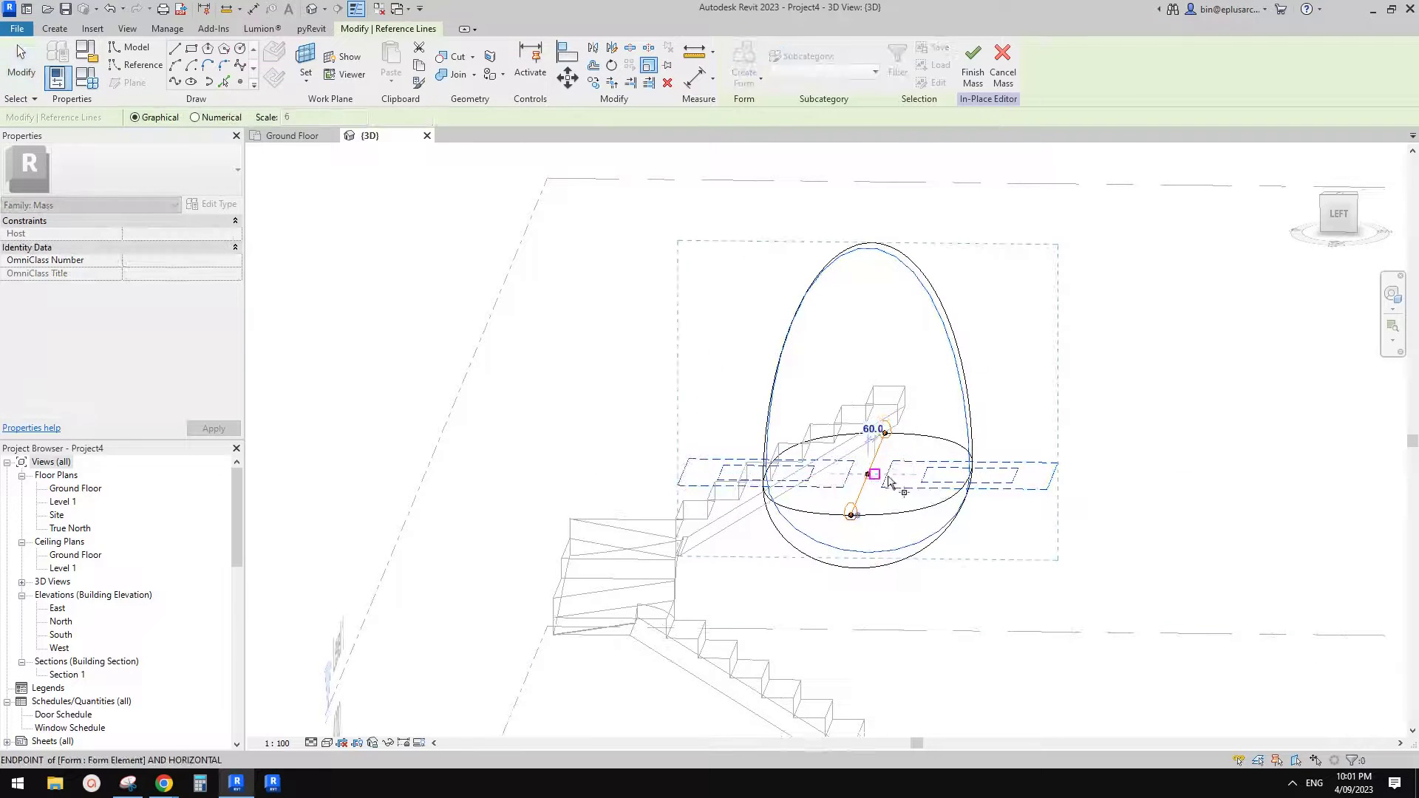
{"action": "left_click_drag", "start_coordinate": [889, 480], "coordinate": [986, 479]}
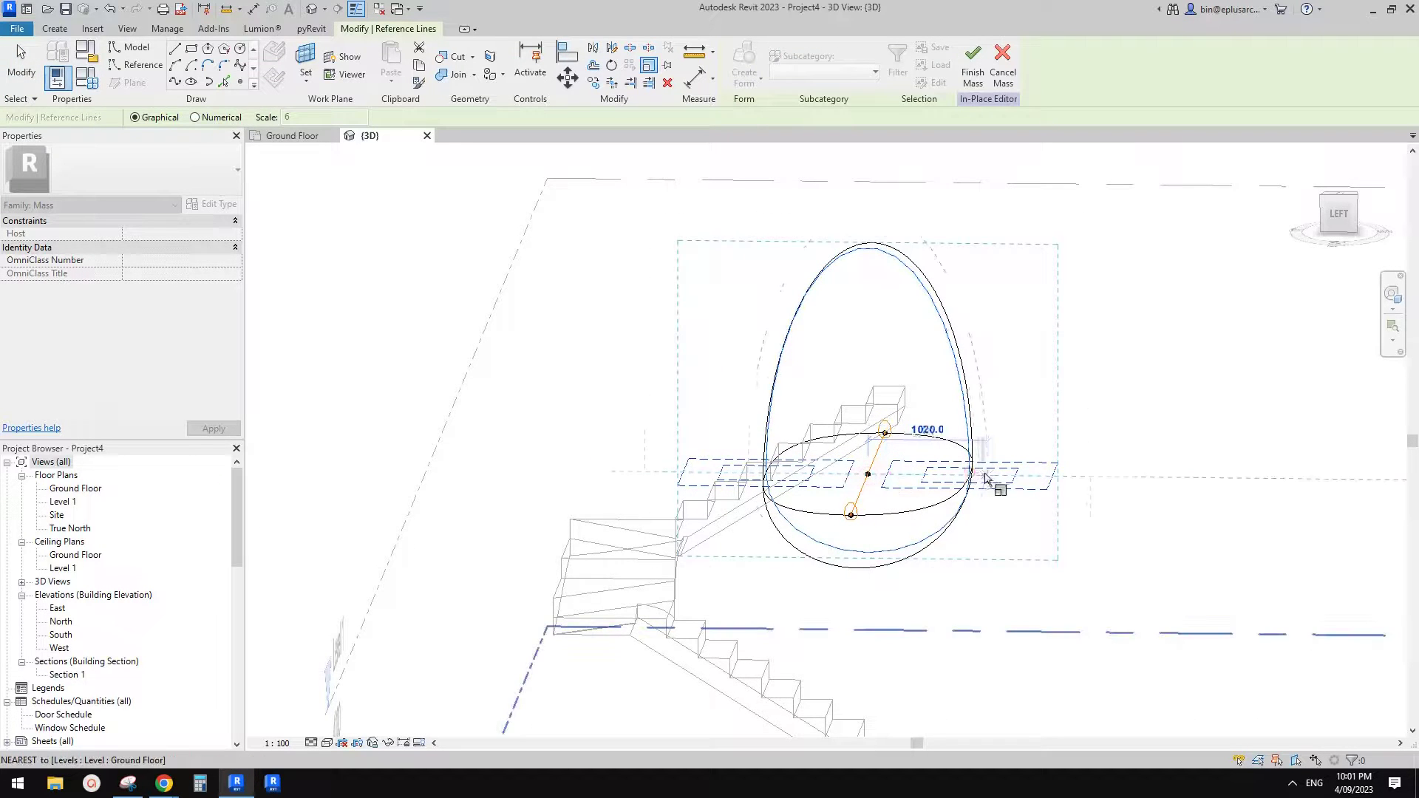
{"action": "left_click", "coordinate": [1022, 477]}
{"action": "middle_click_drag", "start_coordinate": [936, 332], "coordinate": [941, 399]}
{"action": "key", "text": "Escape"}
- Lower the top of the widened middle profile and raise its bottom by the axis ends of its two arcs
{"action": "key", "text": "Tab"}
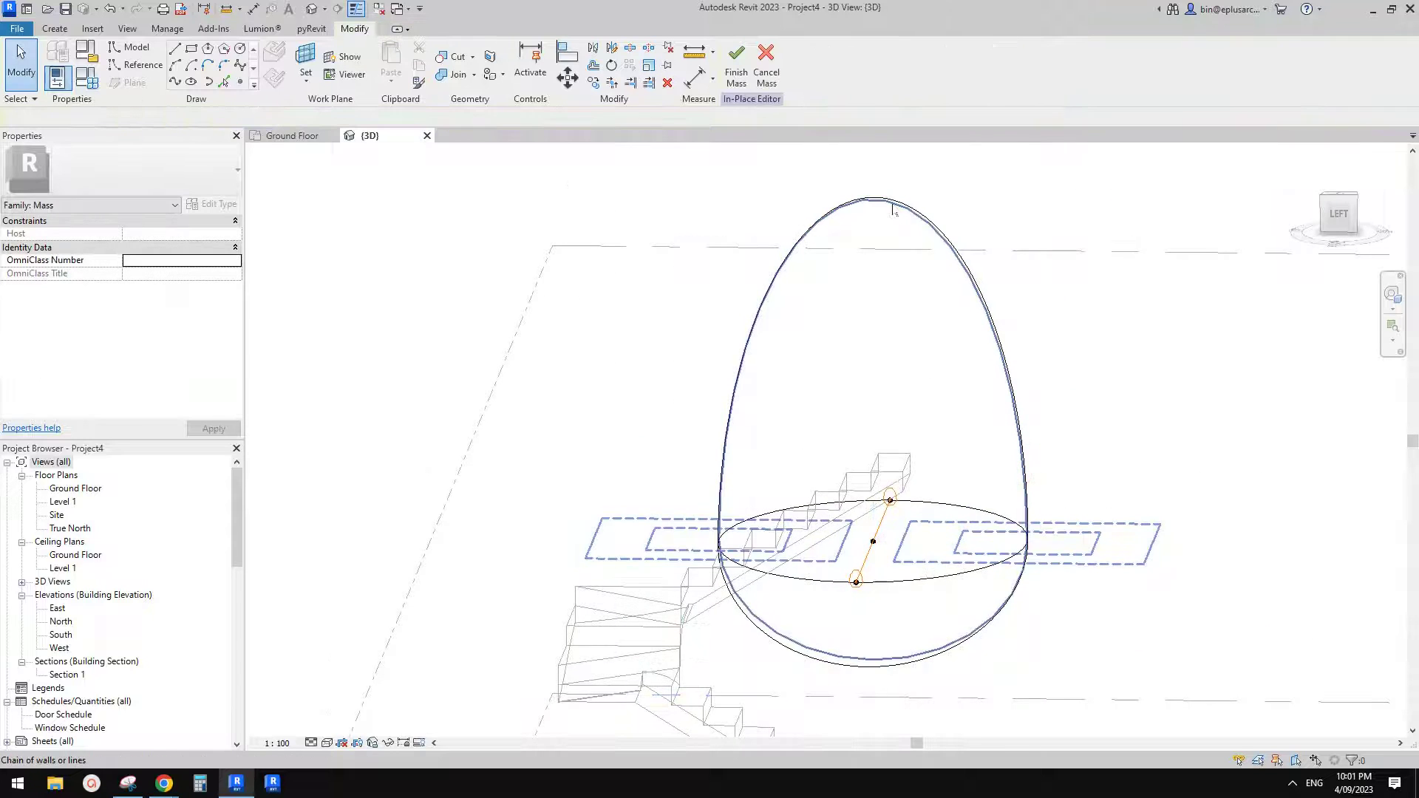
{"action": "left_click", "coordinate": [893, 209]}
{"action": "left_click_drag", "start_coordinate": [877, 234], "coordinate": [877, 255]}
{"action": "middle_click_drag", "start_coordinate": [982, 484], "coordinate": [961, 385]}
{"action": "middle_click_drag", "start_coordinate": [960, 385], "coordinate": [920, 421], "text": "shift"}
{"action": "middle_click_drag", "start_coordinate": [1064, 362], "coordinate": [1003, 414], "text": "shift"}
{"action": "left_click", "coordinate": [912, 542]}
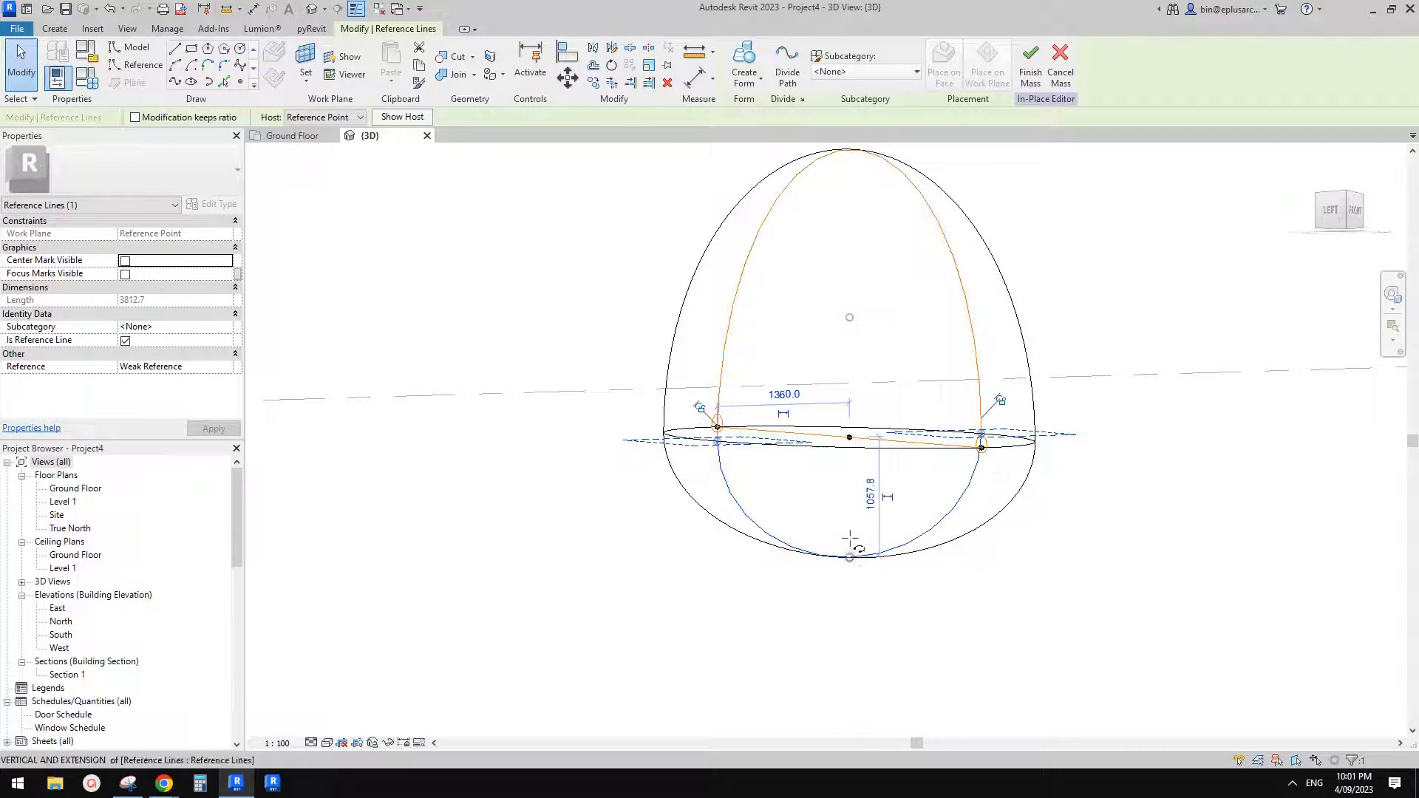
{"action": "left_click_drag", "start_coordinate": [850, 538], "coordinate": [849, 529]}
{"action": "left_click", "coordinate": [1064, 473]}
- Edit the length of the capsule's central path reference line and clear the selection
{"action": "scroll", "coordinate": [1035, 451], "scroll_direction": "down", "scroll_amount": 2}
{"action": "mouse_move", "coordinate": [990, 425]}
{"action": "middle_mouse_down", "text": "shift"}
{"action": "mouse_move", "coordinate": [1092, 435]}
{"action": "mouse_move", "coordinate": [808, 466]}
{"action": "mouse_move", "coordinate": [896, 453]}
{"action": "mouse_move", "coordinate": [947, 466]}
{"action": "mouse_move", "coordinate": [873, 505]}
{"action": "mouse_move", "coordinate": [957, 517]}
{"action": "mouse_move", "coordinate": [951, 462]}
{"action": "mouse_move", "coordinate": [921, 453]}
{"action": "middle_mouse_up", "text": "shift"}
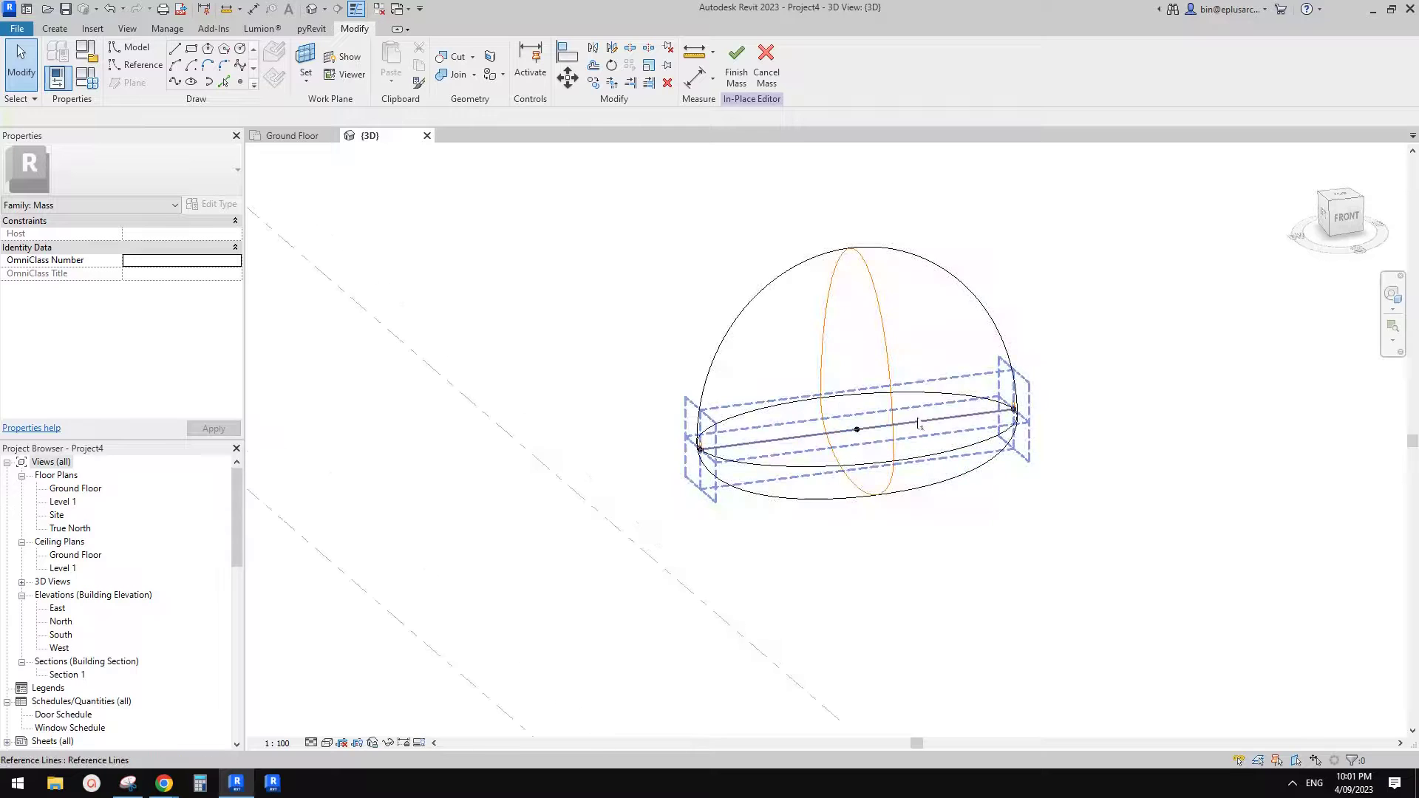
{"action": "left_click", "coordinate": [918, 424]}
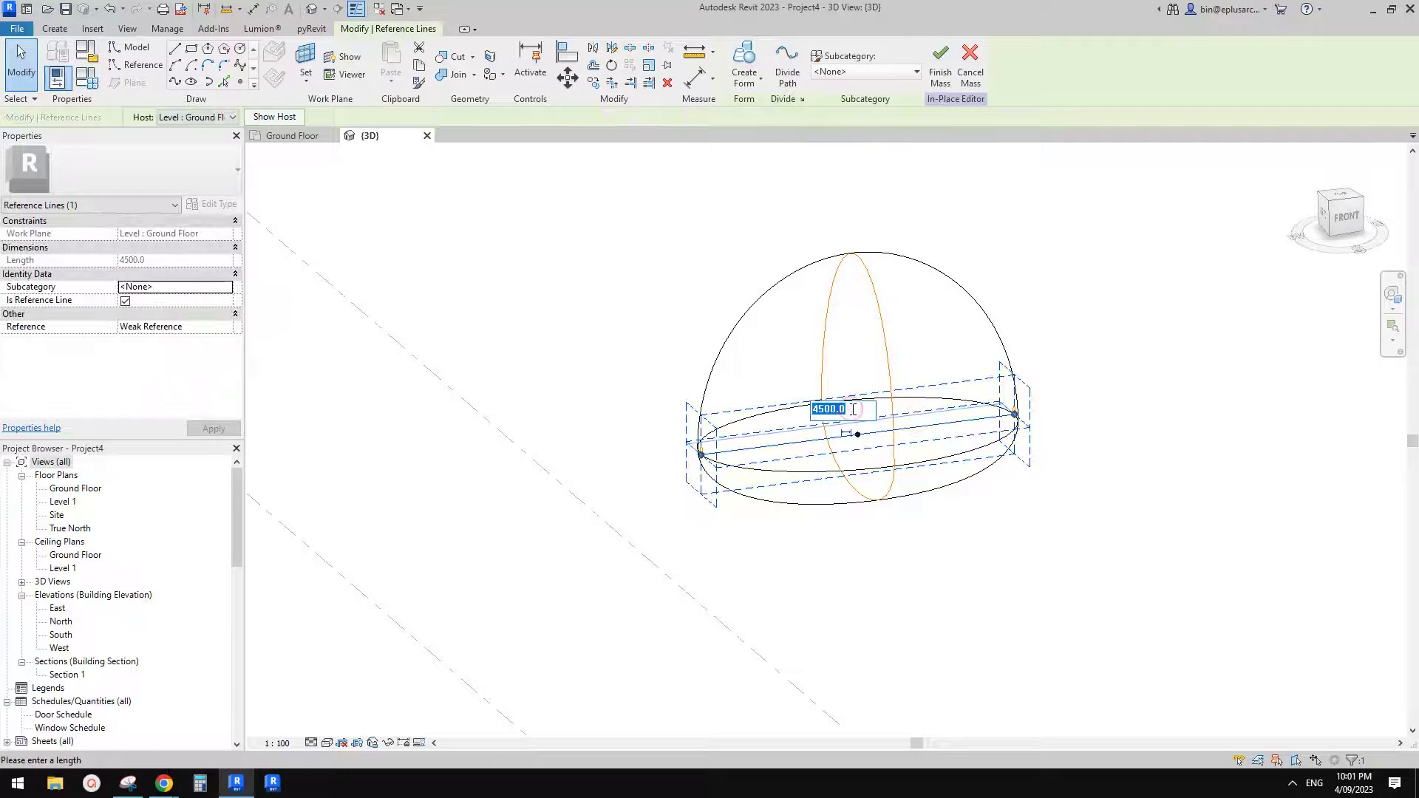
{"action": "key", "text": "Return"}
{"action": "left_click", "coordinate": [952, 394]}
- Display the capsule shaded, inspect its rounded surface, and finish the in-place mass
{"action": "mouse_move", "coordinate": [954, 395]}
{"action": "middle_mouse_down", "text": "shift"}
{"action": "mouse_move", "coordinate": [896, 348]}
{"action": "mouse_move", "coordinate": [945, 352]}
{"action": "mouse_move", "coordinate": [1001, 495]}
{"action": "mouse_move", "coordinate": [1049, 554]}
{"action": "mouse_move", "coordinate": [1074, 494]}
{"action": "mouse_move", "coordinate": [924, 311]}
{"action": "mouse_move", "coordinate": [684, 380]}
{"action": "mouse_move", "coordinate": [500, 381]}
{"action": "mouse_move", "coordinate": [907, 455]}
{"action": "middle_mouse_up", "text": "shift"}
{"action": "scroll", "coordinate": [980, 528], "scroll_direction": "up", "scroll_amount": 2}
{"action": "left_click", "coordinate": [1006, 567]}
{"action": "scroll", "coordinate": [872, 508], "scroll_direction": "down", "scroll_amount": 2}
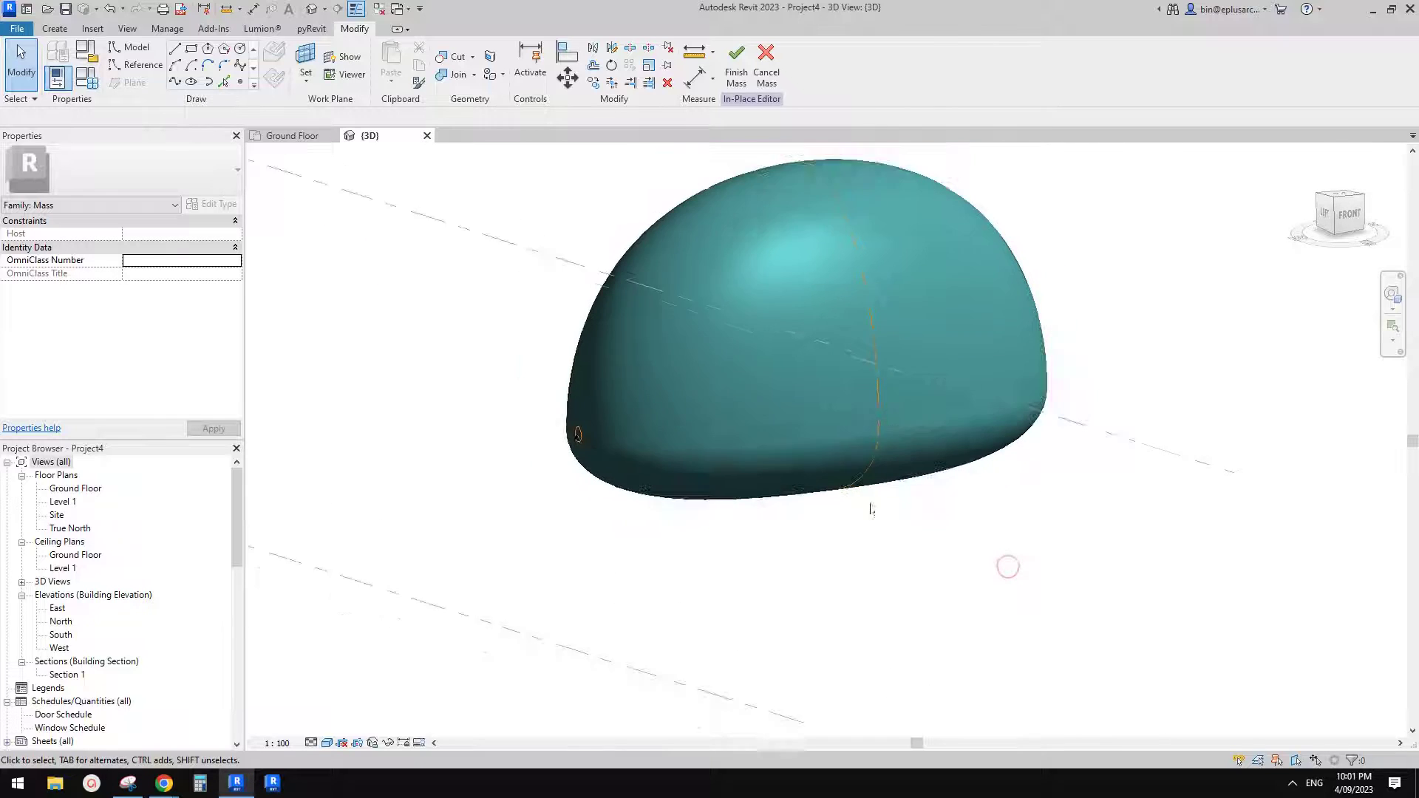
{"action": "middle_click_drag", "start_coordinate": [786, 484], "coordinate": [815, 500], "text": "shift"}
{"action": "left_click", "coordinate": [826, 322]}
{"action": "middle_click_drag", "start_coordinate": [796, 286], "coordinate": [781, 299]}
{"action": "key", "text": "Escape"}
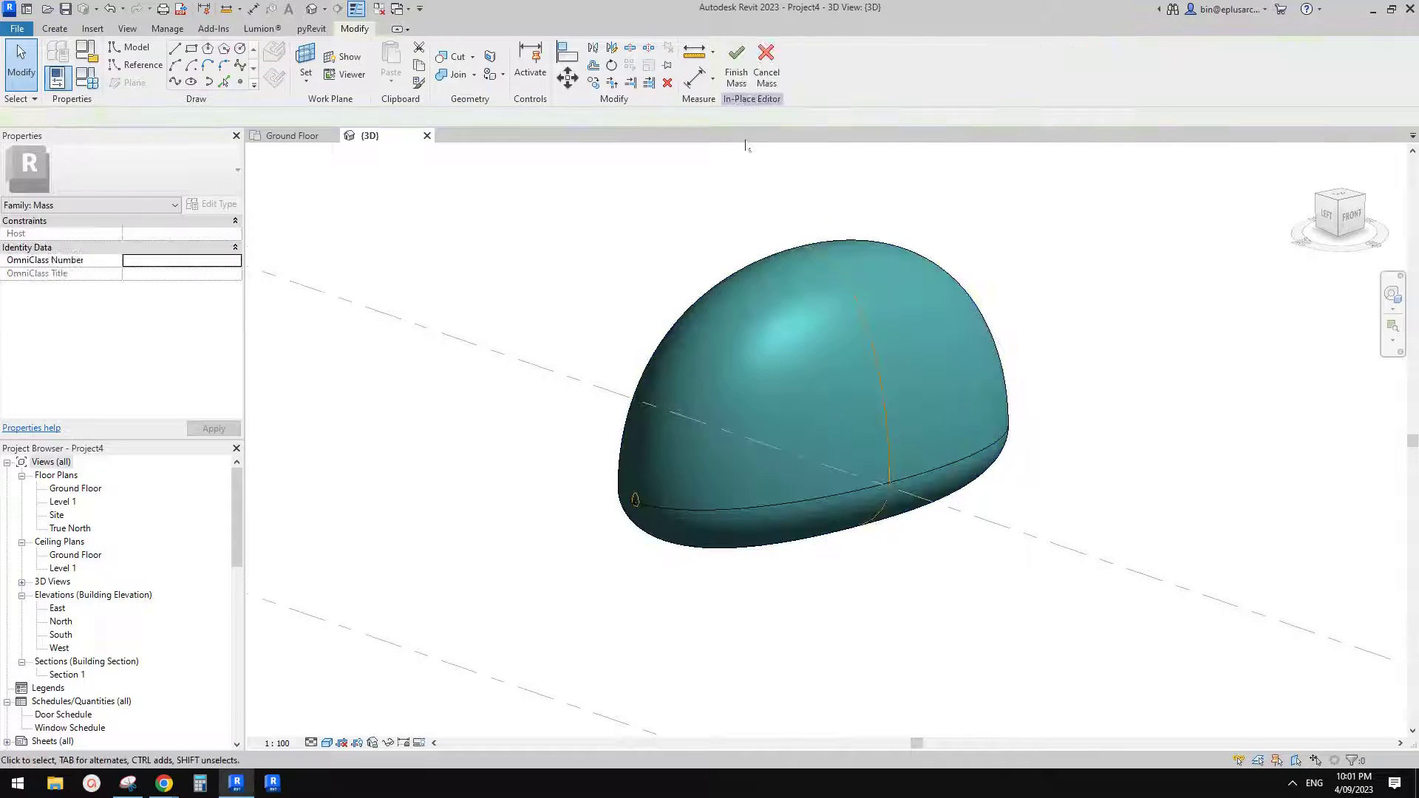
{"action": "left_click", "coordinate": [736, 66]}
{"action": "middle_click_drag", "start_coordinate": [872, 360], "coordinate": [784, 366], "text": "shift"}
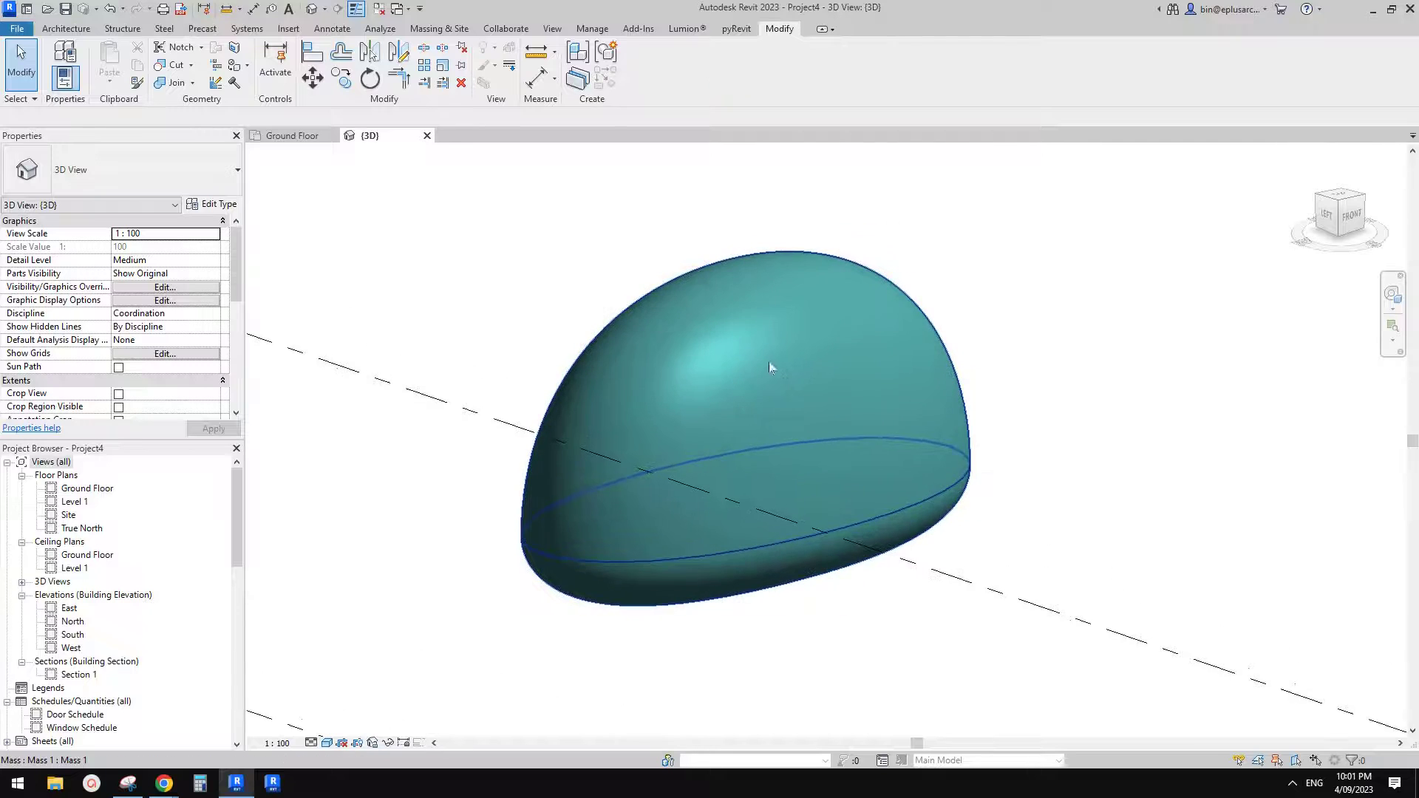
- Create walls by face in the Generic 100mm Wall type on the upper and lower faces of the capsule mass
{"action": "left_click", "coordinate": [66, 28]}
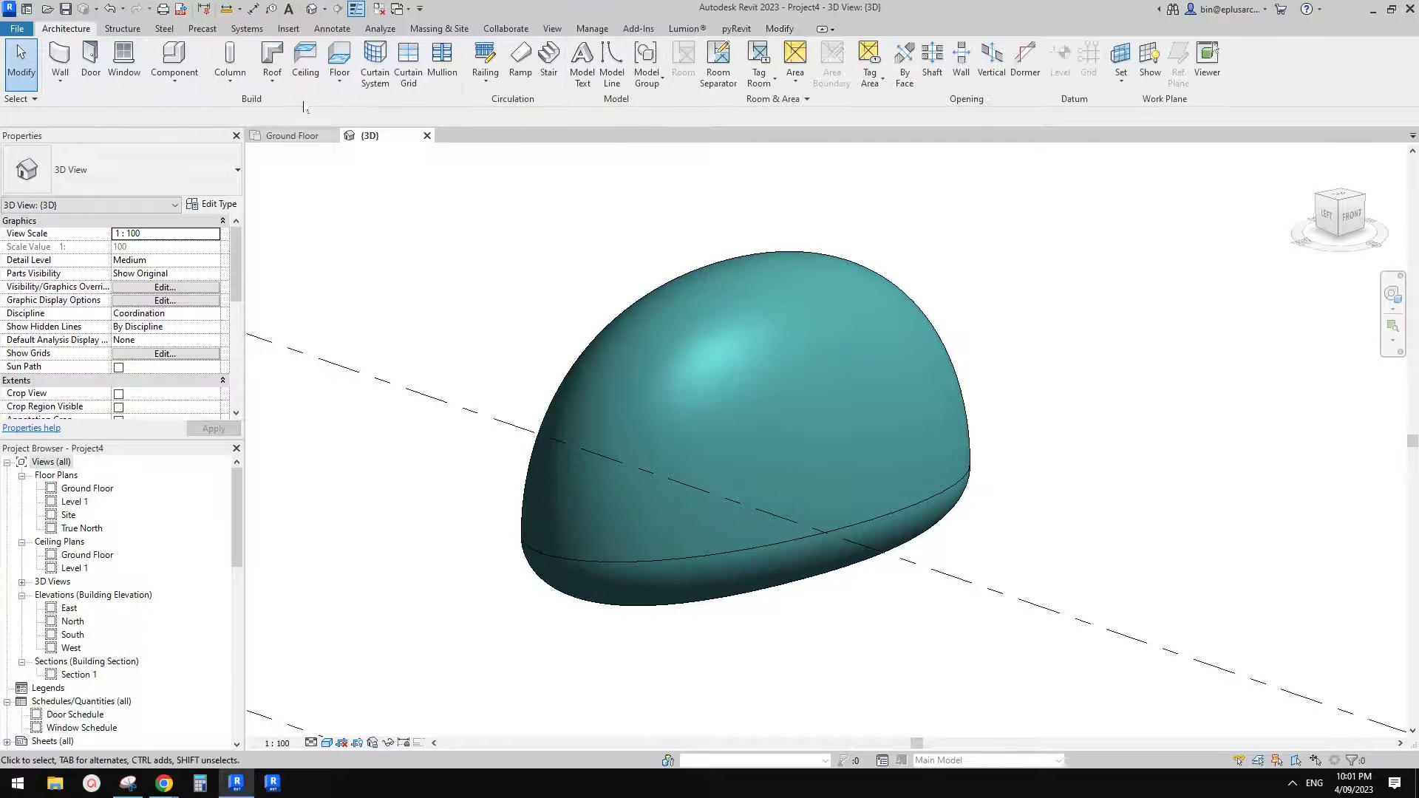
{"action": "left_click", "coordinate": [60, 80]}
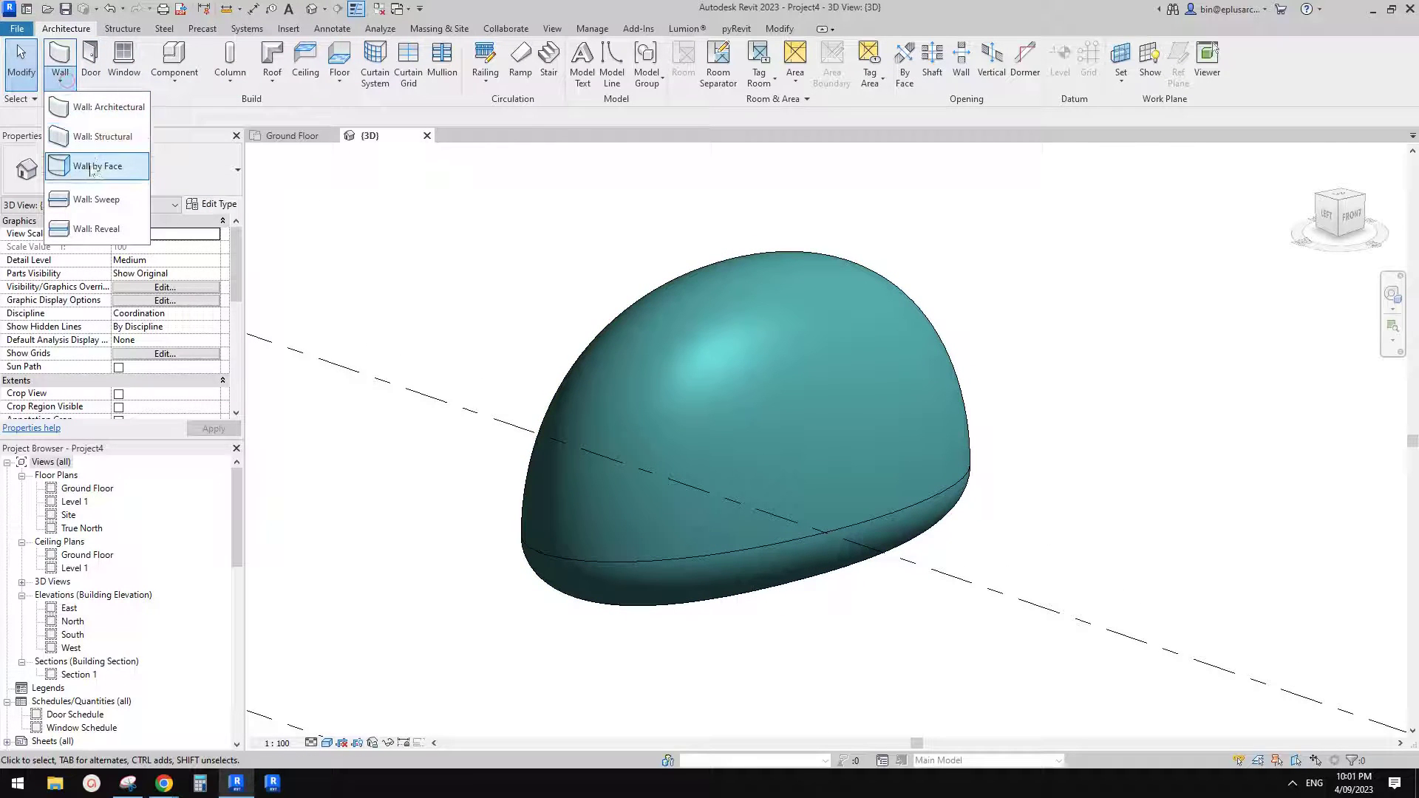
{"action": "left_click", "coordinate": [65, 81]}
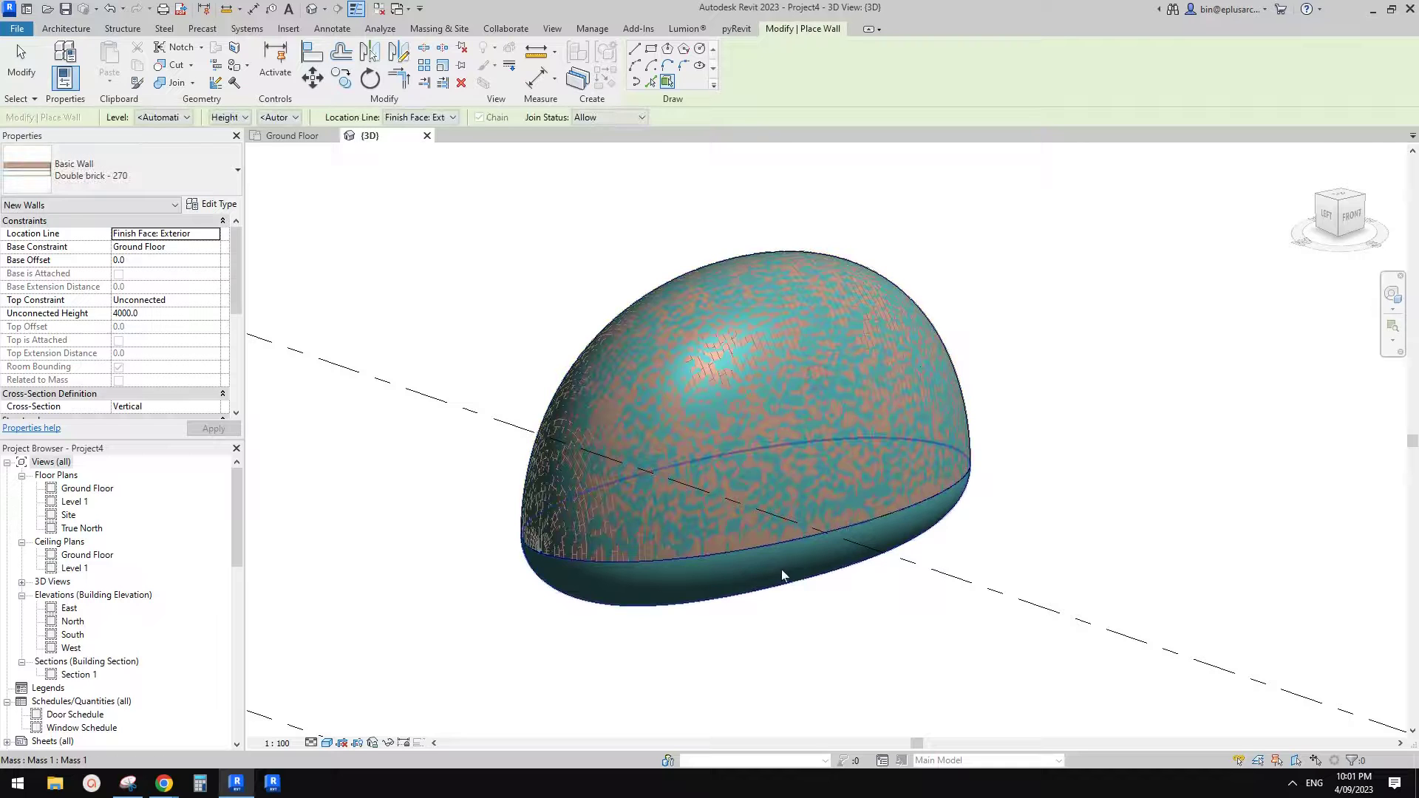
{"action": "left_click", "coordinate": [720, 404]}
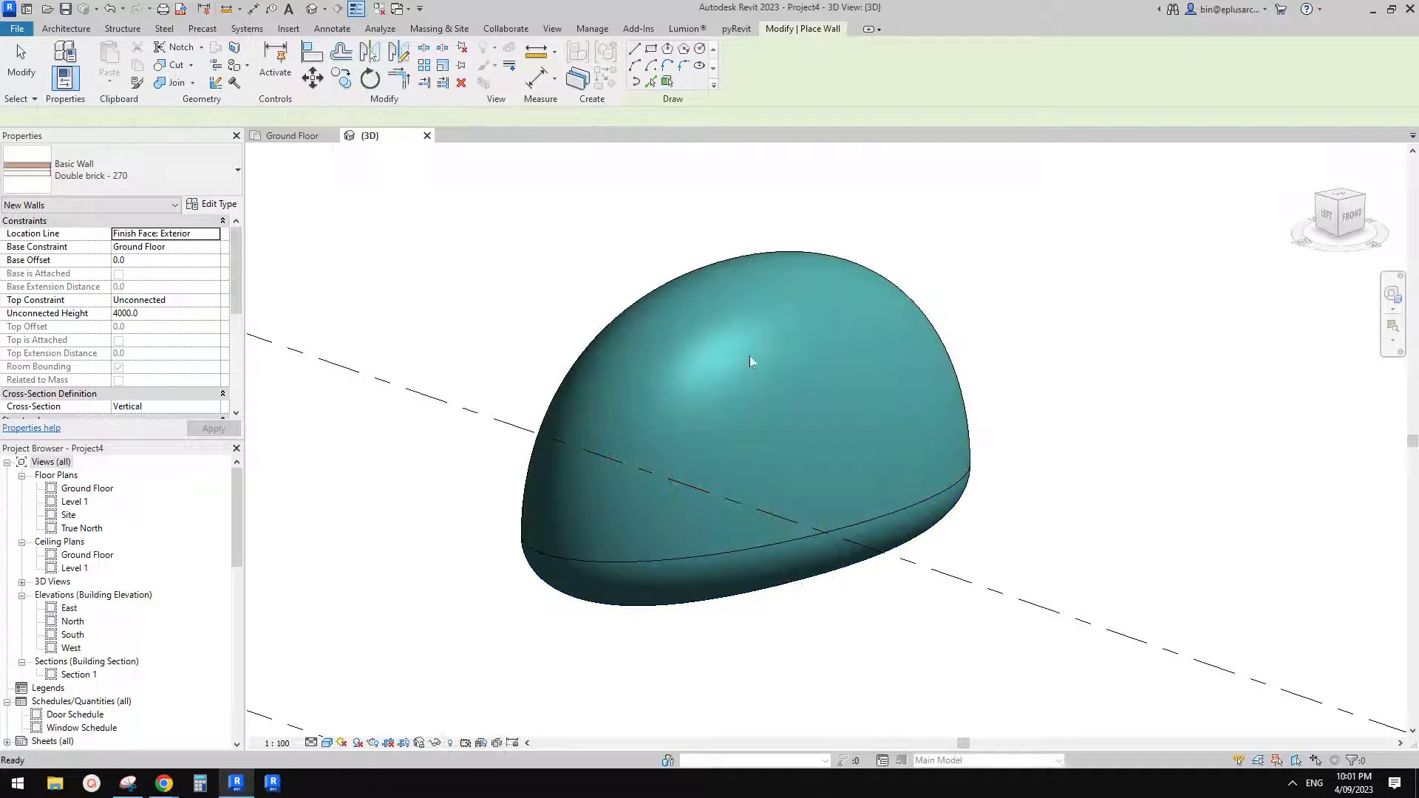
{"action": "left_click", "coordinate": [153, 184]}
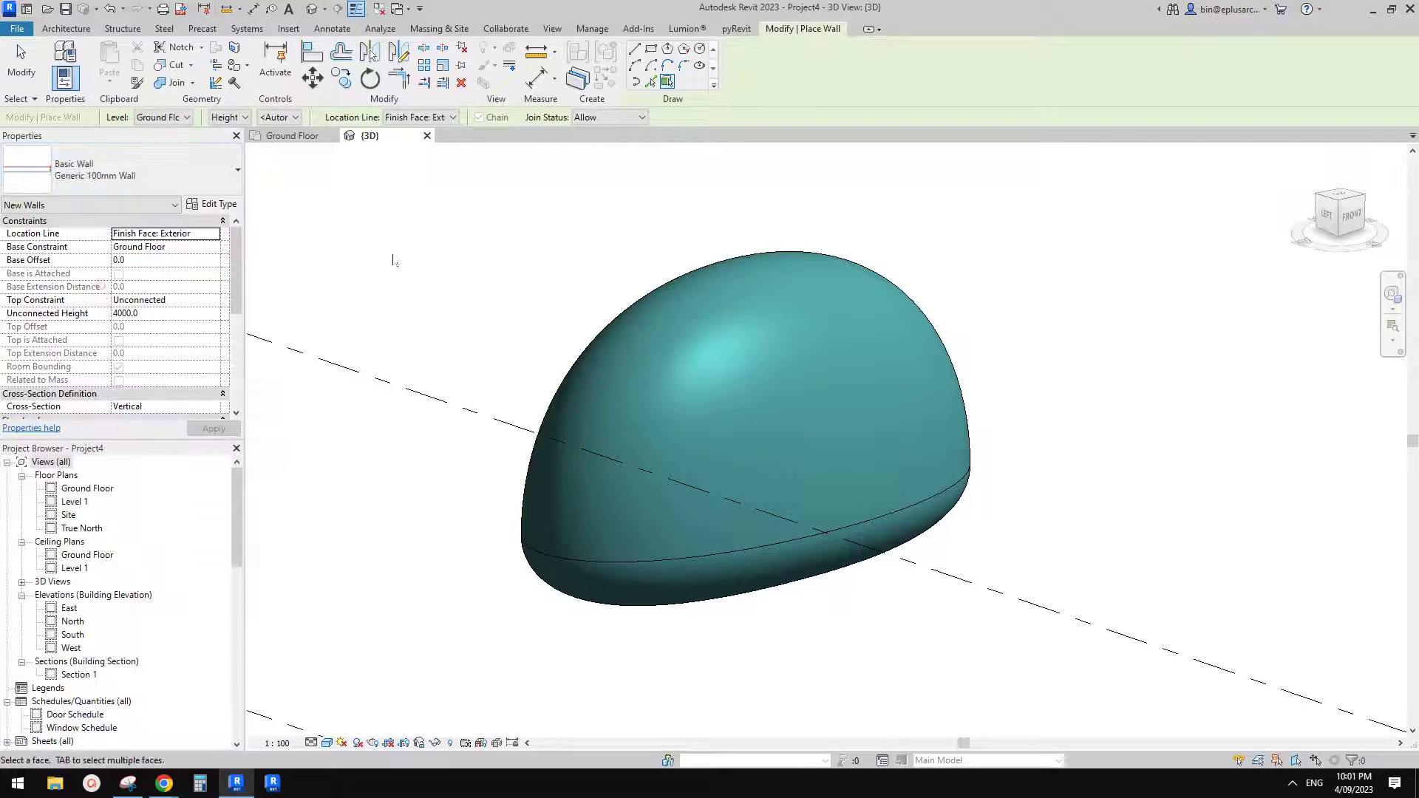
{"action": "left_click", "coordinate": [783, 365]}
{"action": "left_click", "coordinate": [752, 573]}
{"action": "middle_click_drag", "start_coordinate": [967, 420], "coordinate": [892, 431], "text": "shift"}
{"action": "key", "text": "Escape"}
{"action": "scroll", "coordinate": [816, 447], "scroll_direction": "down", "scroll_amount": 1}
{"action": "middle_click_drag", "start_coordinate": [651, 473], "coordinate": [721, 483], "text": "shift"}
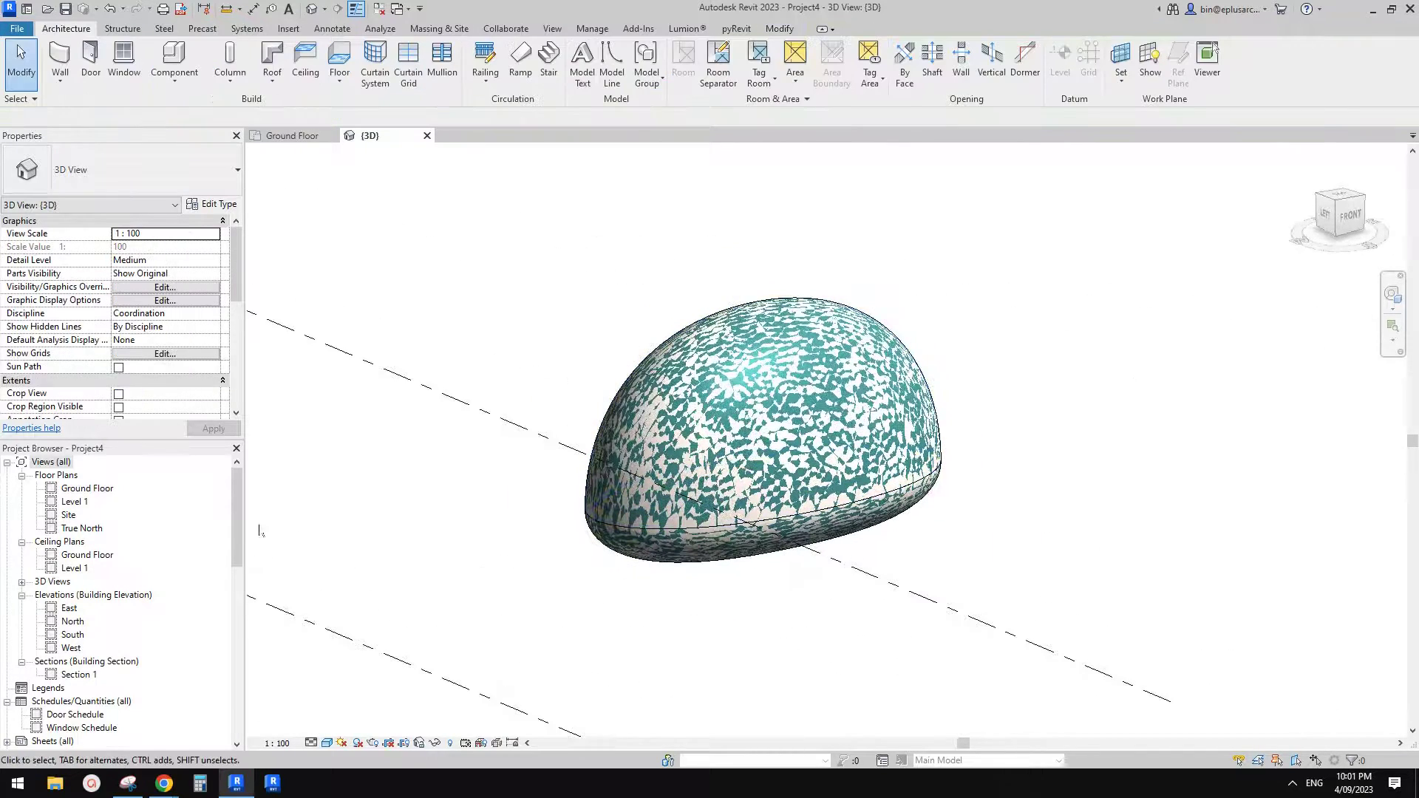
- Hide the conceptual mass by showing mass by view settings, leaving the capsule walls displayed
{"action": "middle_click_drag", "start_coordinate": [683, 421], "coordinate": [736, 489], "text": "shift"}
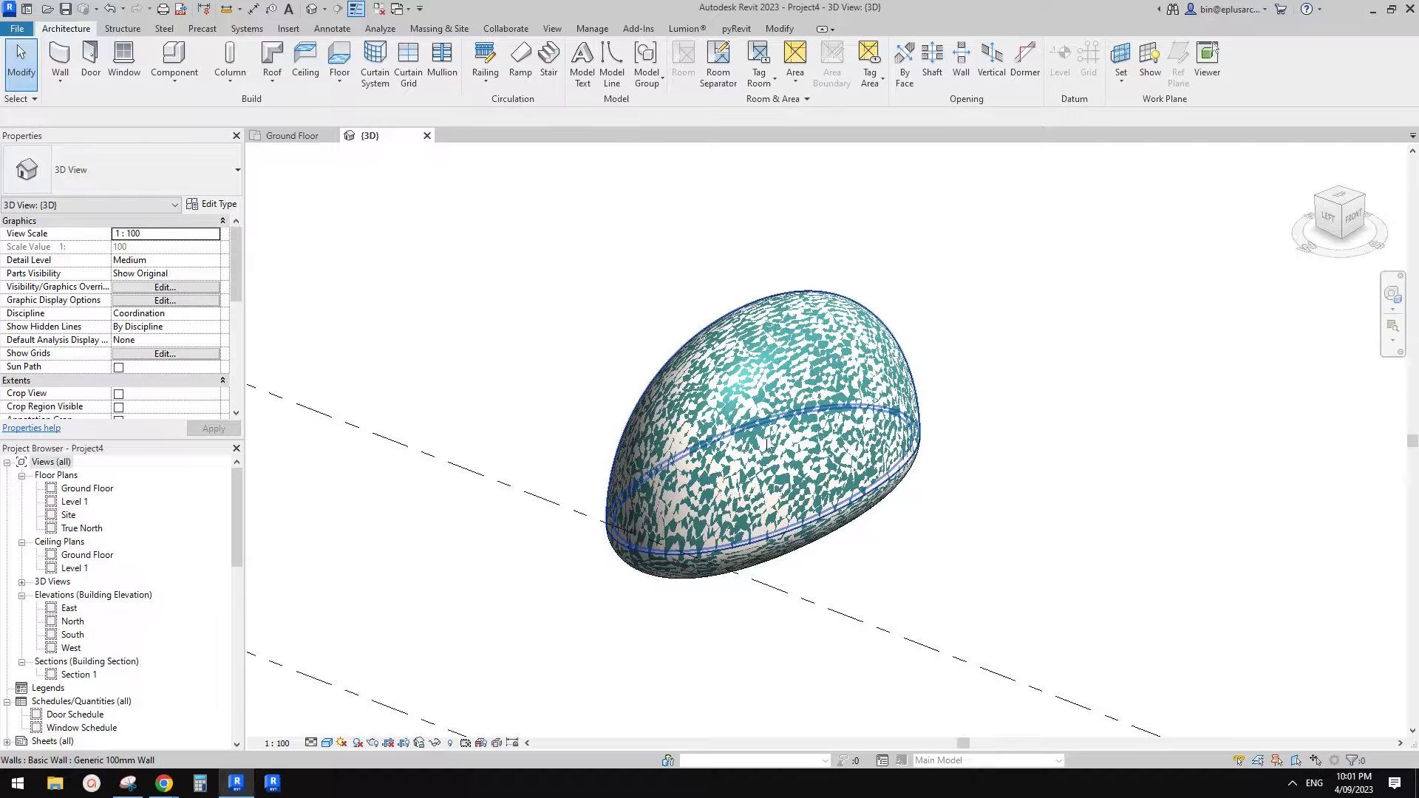
{"action": "left_click", "coordinate": [443, 29]}
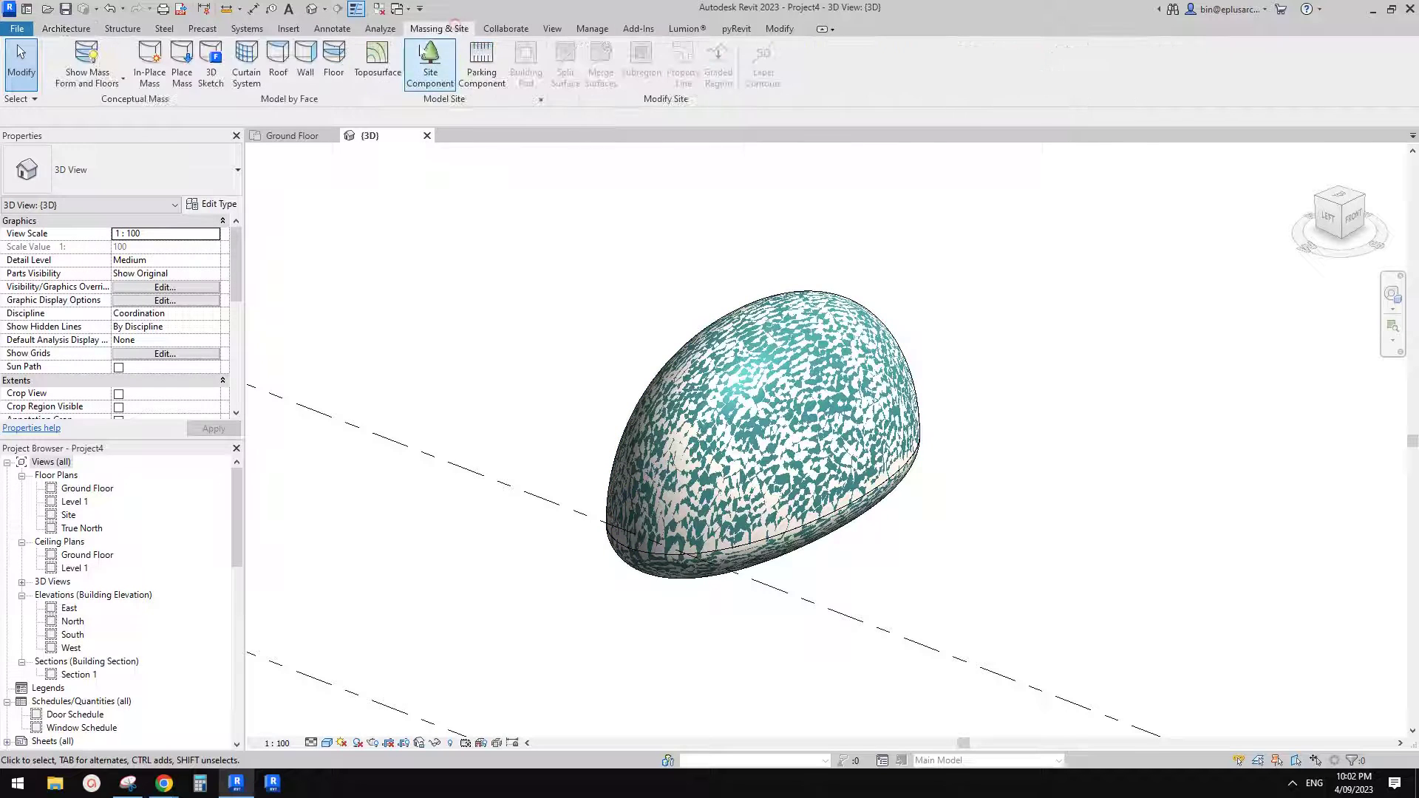
{"action": "left_click", "coordinate": [111, 60]}
{"action": "scroll", "coordinate": [752, 316], "scroll_direction": "down", "scroll_amount": 1}
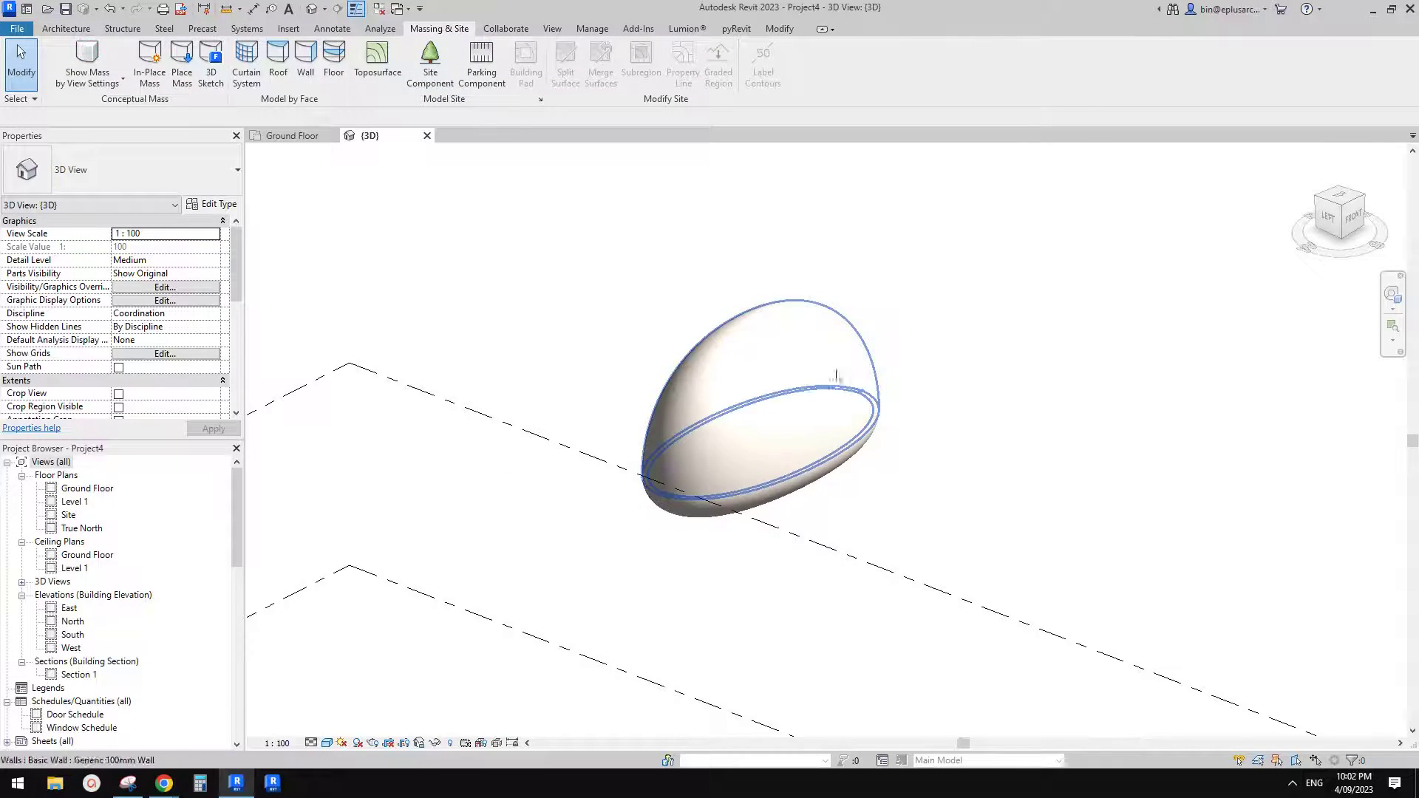
- Select the upper capsule wall and create a section box around it
{"action": "middle_click_drag", "start_coordinate": [836, 377], "coordinate": [779, 386], "text": "shift"}
{"action": "left_click", "coordinate": [779, 386]}
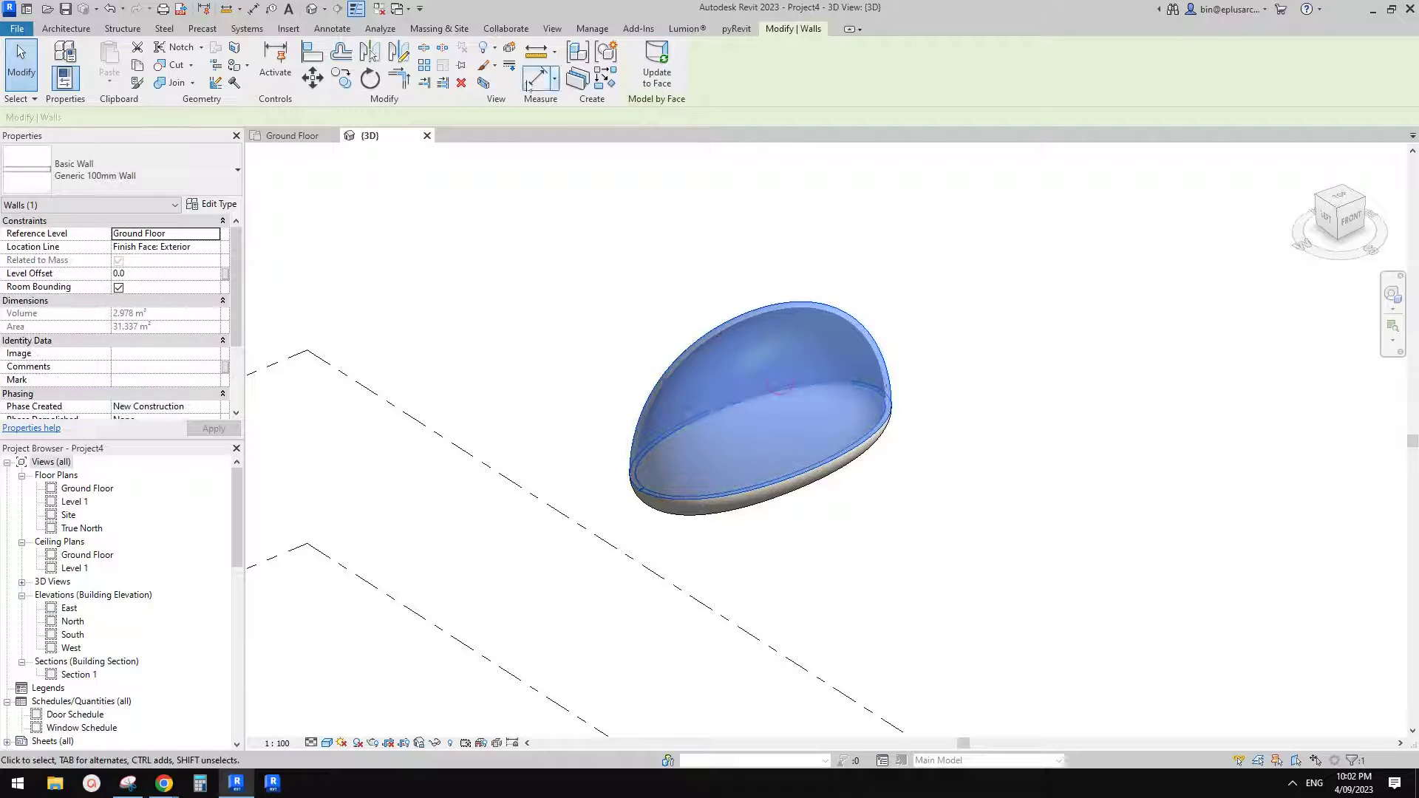
{"action": "left_click", "coordinate": [484, 82]}
{"action": "left_click", "coordinate": [605, 377]}
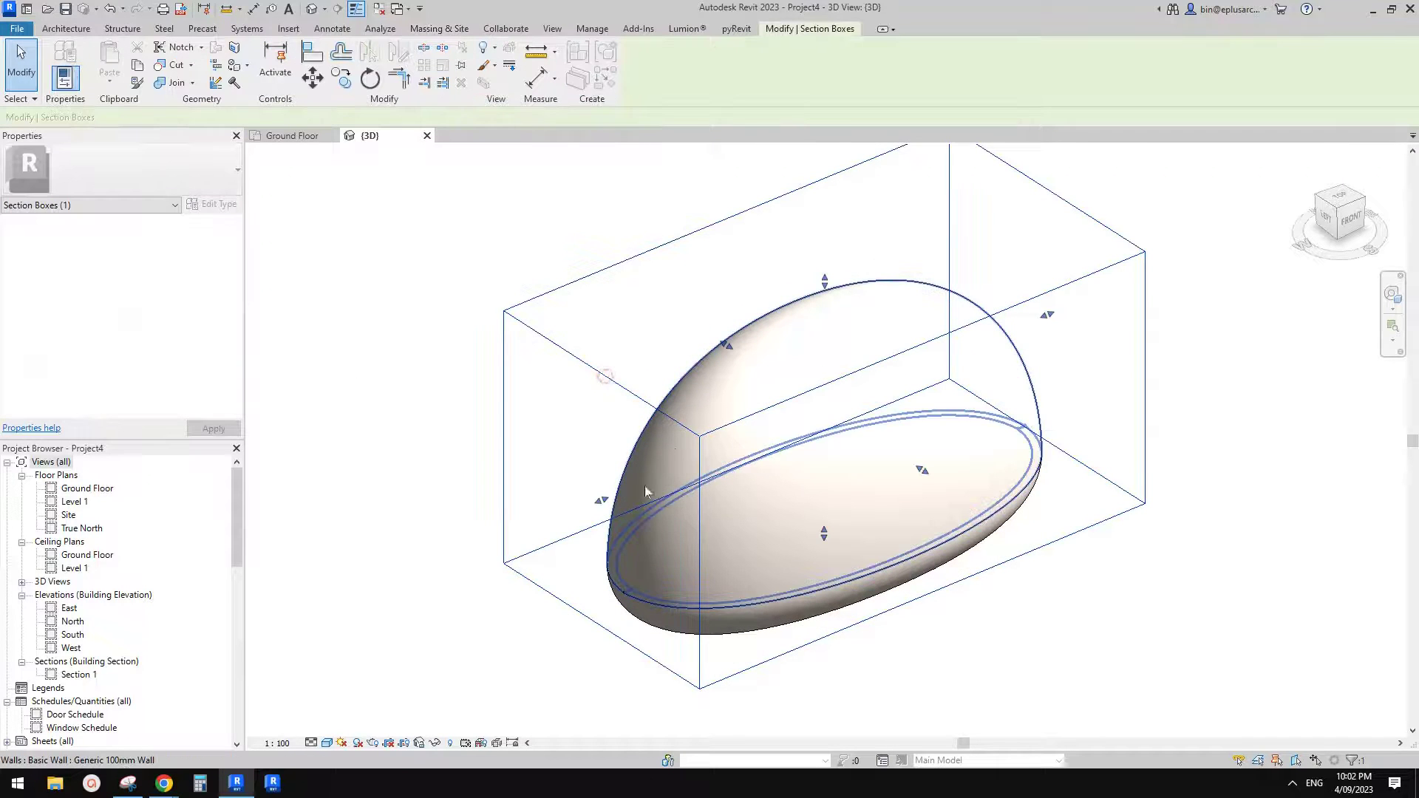
- Pull in two ends and the top of the section box to cut the capsule open and inspect its wall thickness
{"action": "left_click_drag", "start_coordinate": [602, 499], "coordinate": [812, 488]}
{"action": "middle_click_drag", "start_coordinate": [831, 560], "coordinate": [991, 230]}
{"action": "left_click_drag", "start_coordinate": [941, 177], "coordinate": [938, 297]}
{"action": "middle_click_drag", "start_coordinate": [1098, 436], "coordinate": [1041, 452], "text": "shift"}
{"action": "left_click_drag", "start_coordinate": [1112, 426], "coordinate": [943, 426]}
{"action": "middle_click_drag", "start_coordinate": [953, 426], "coordinate": [791, 444], "text": "shift"}
{"action": "left_click", "coordinate": [577, 466]}
- Open the Ground Floor plan, return to the 3D view, and turn off its section box
{"action": "double_click", "coordinate": [87, 491]}
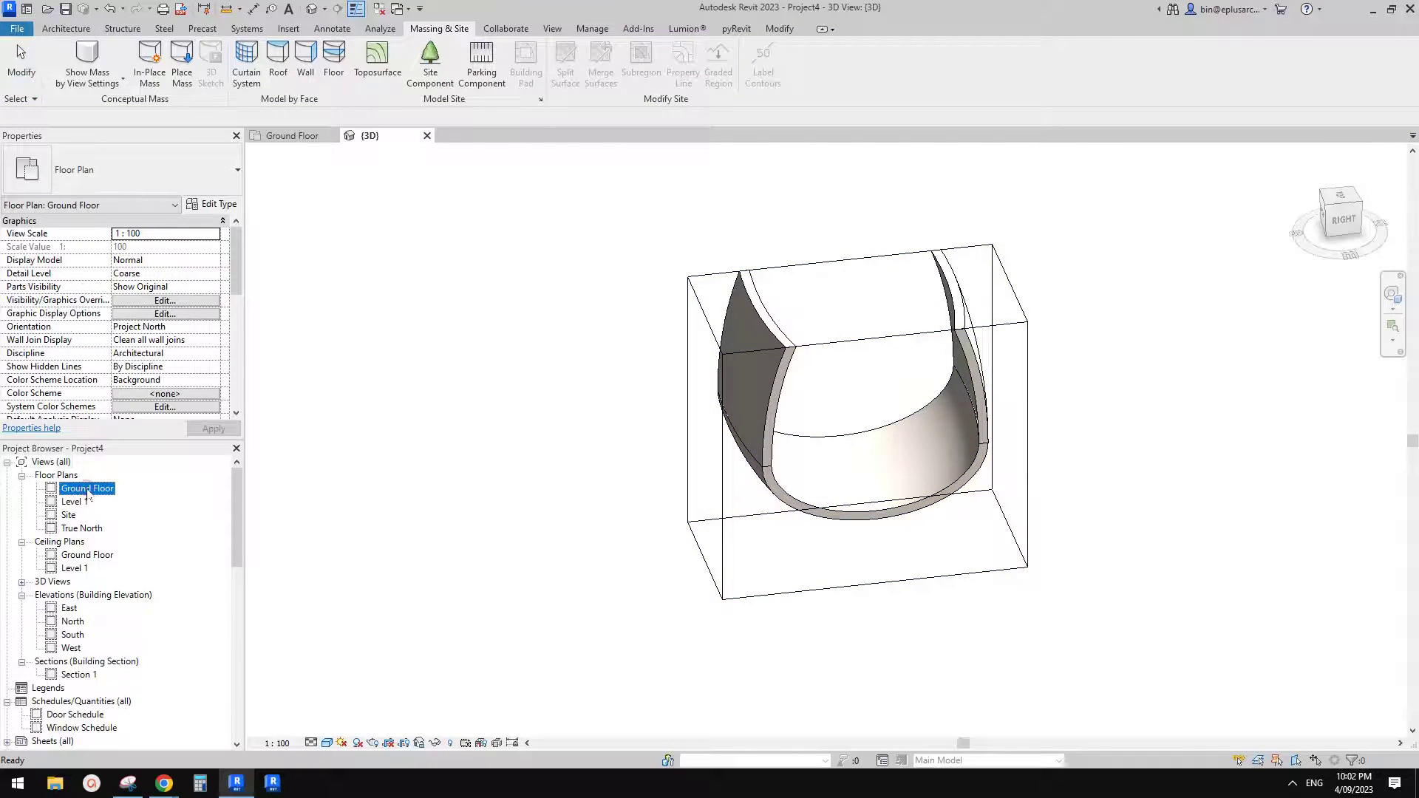
{"action": "left_click", "coordinate": [316, 10]}
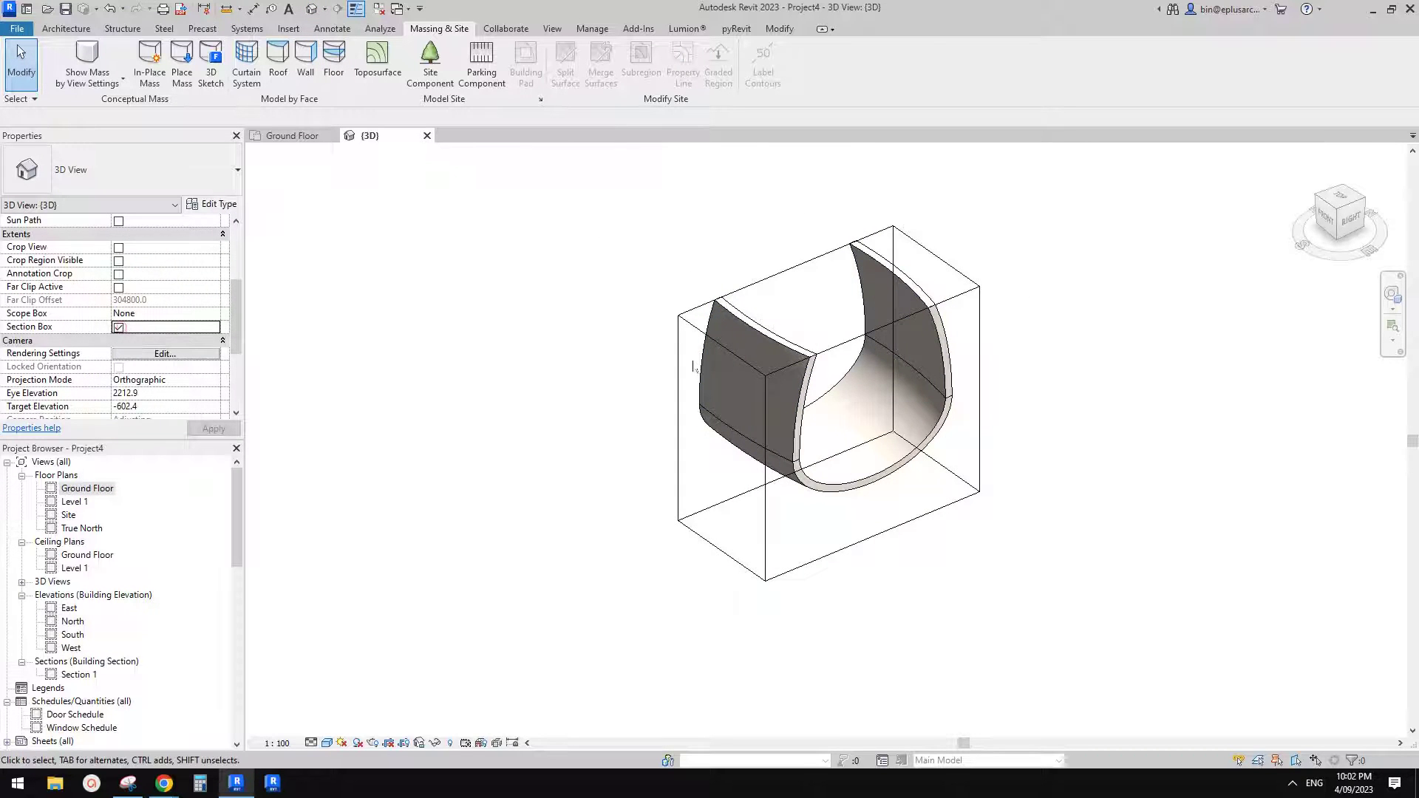
{"action": "scroll", "coordinate": [743, 367], "scroll_direction": "down", "scroll_amount": 1}
{"action": "middle_click_drag", "start_coordinate": [742, 389], "coordinate": [672, 495]}
{"action": "left_click", "coordinate": [118, 328]}
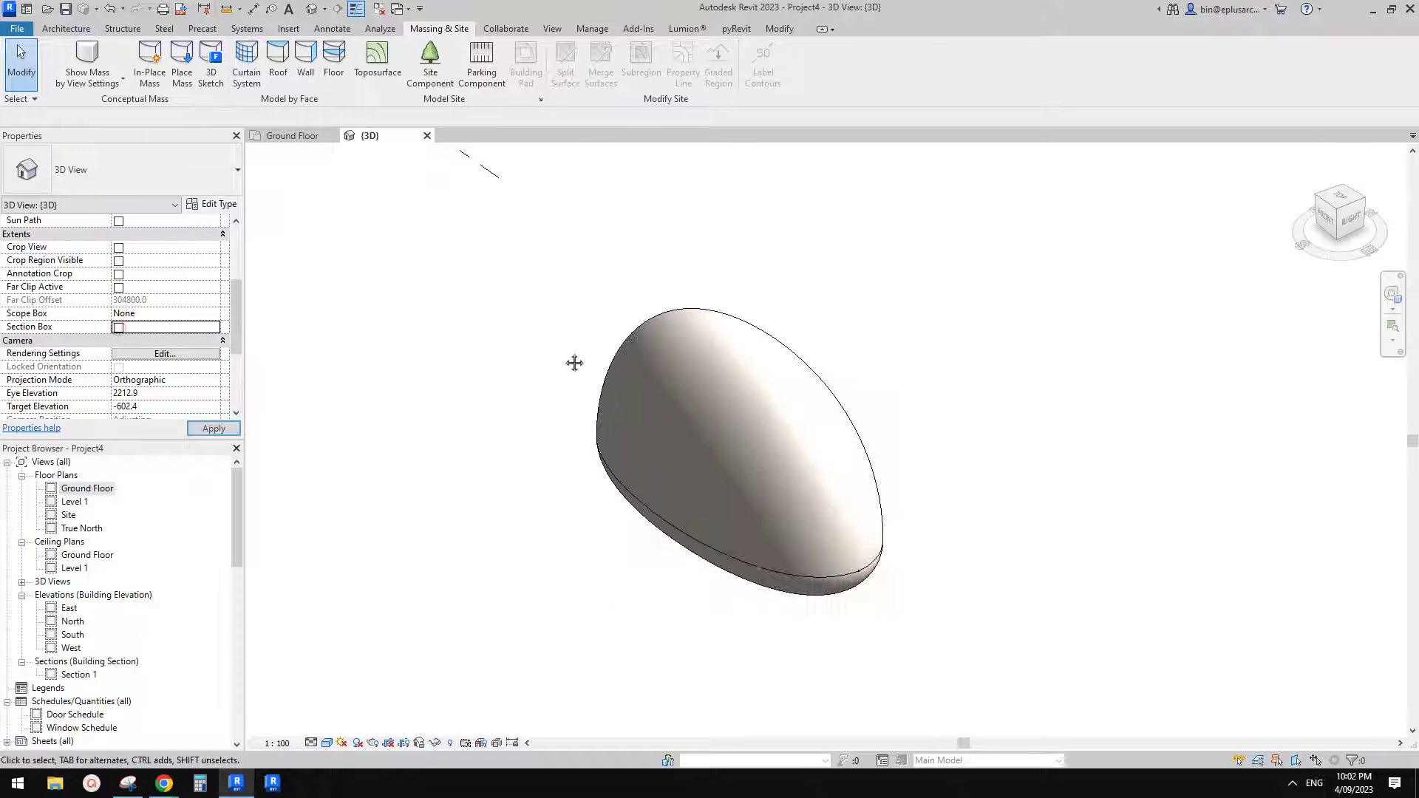
- Bring the monolithic winder stair into view in 3D, select it, and inspect its flights and winders
{"action": "middle_click_drag", "start_coordinate": [574, 360], "coordinate": [796, 444], "text": "shift"}
{"action": "left_click", "coordinate": [796, 445]}
{"action": "scroll", "coordinate": [592, 417], "scroll_direction": "down", "scroll_amount": 1}
{"action": "middle_click_drag", "start_coordinate": [591, 418], "coordinate": [824, 385]}
{"action": "scroll", "coordinate": [811, 387], "scroll_direction": "down", "scroll_amount": 1}
{"action": "scroll", "coordinate": [636, 544], "scroll_direction": "up", "scroll_amount": 3}
{"action": "middle_click_drag", "start_coordinate": [637, 545], "coordinate": [673, 519]}
{"action": "left_click", "coordinate": [654, 489]}
{"action": "left_click", "coordinate": [624, 484]}
{"action": "left_click", "coordinate": [697, 463]}
{"action": "left_click", "coordinate": [542, 534]}
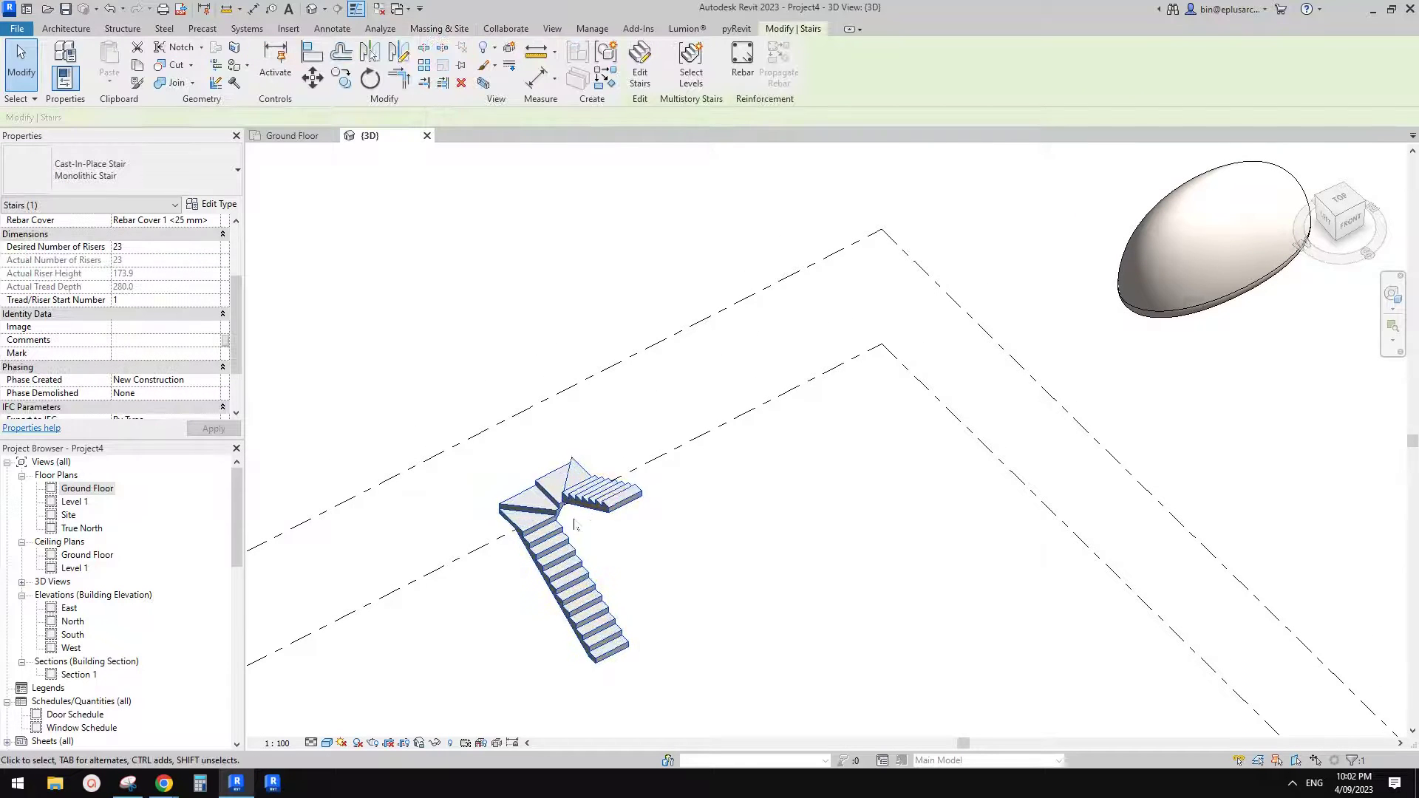
{"action": "middle_click_drag", "start_coordinate": [575, 534], "coordinate": [669, 528], "text": "shift"}
- Clear the stair selection and examine the whole capsule up close from several angles
{"action": "left_click", "coordinate": [1086, 414]}
{"action": "middle_click_drag", "start_coordinate": [1082, 408], "coordinate": [819, 503], "text": "shift"}
{"action": "scroll", "coordinate": [1050, 424], "scroll_direction": "up", "scroll_amount": 5}
{"action": "key", "text": "Escape"}
{"action": "middle_click_drag", "start_coordinate": [849, 399], "coordinate": [990, 504], "text": "shift"}
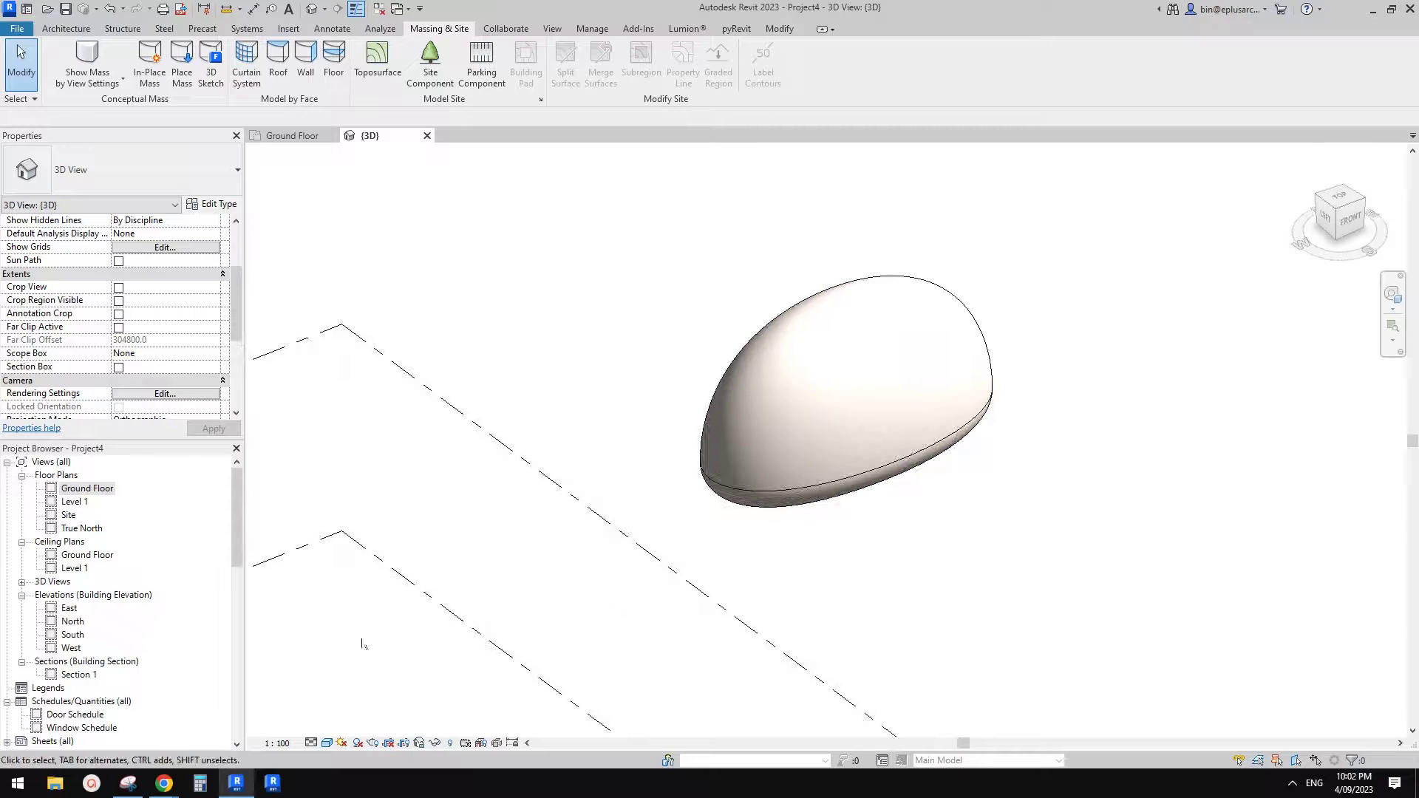
- Switch to the camper reference drawings in Google Docs, then return to Revit and view the capsule beside the stair
{"action": "mouse_move", "coordinate": [167, 788]}
{"action": "left_click", "coordinate": [253, 723]}
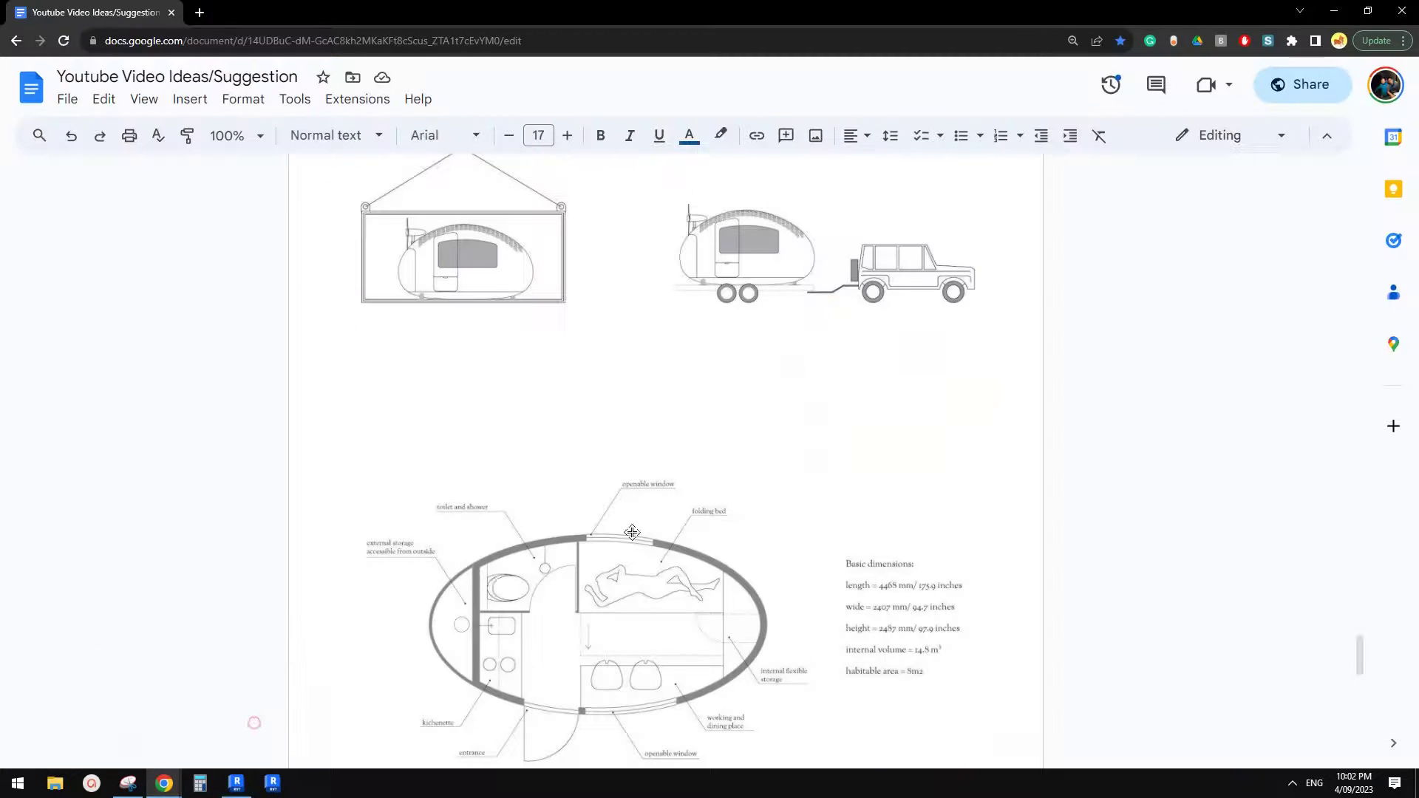
{"action": "left_click", "coordinate": [266, 786]}
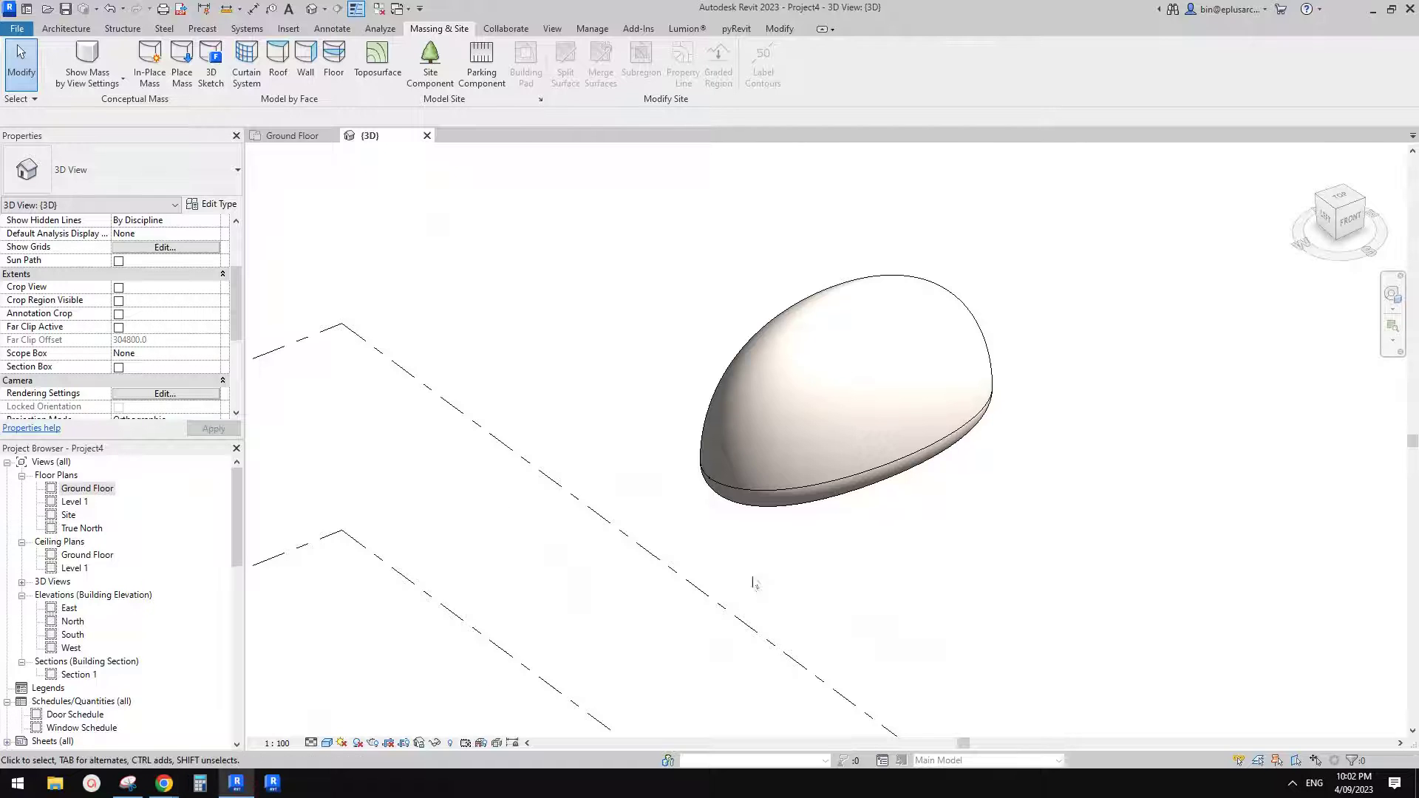
{"action": "scroll", "coordinate": [976, 514], "scroll_direction": "down", "scroll_amount": 3}
{"action": "scroll", "coordinate": [951, 518], "scroll_direction": "up", "scroll_amount": 1}
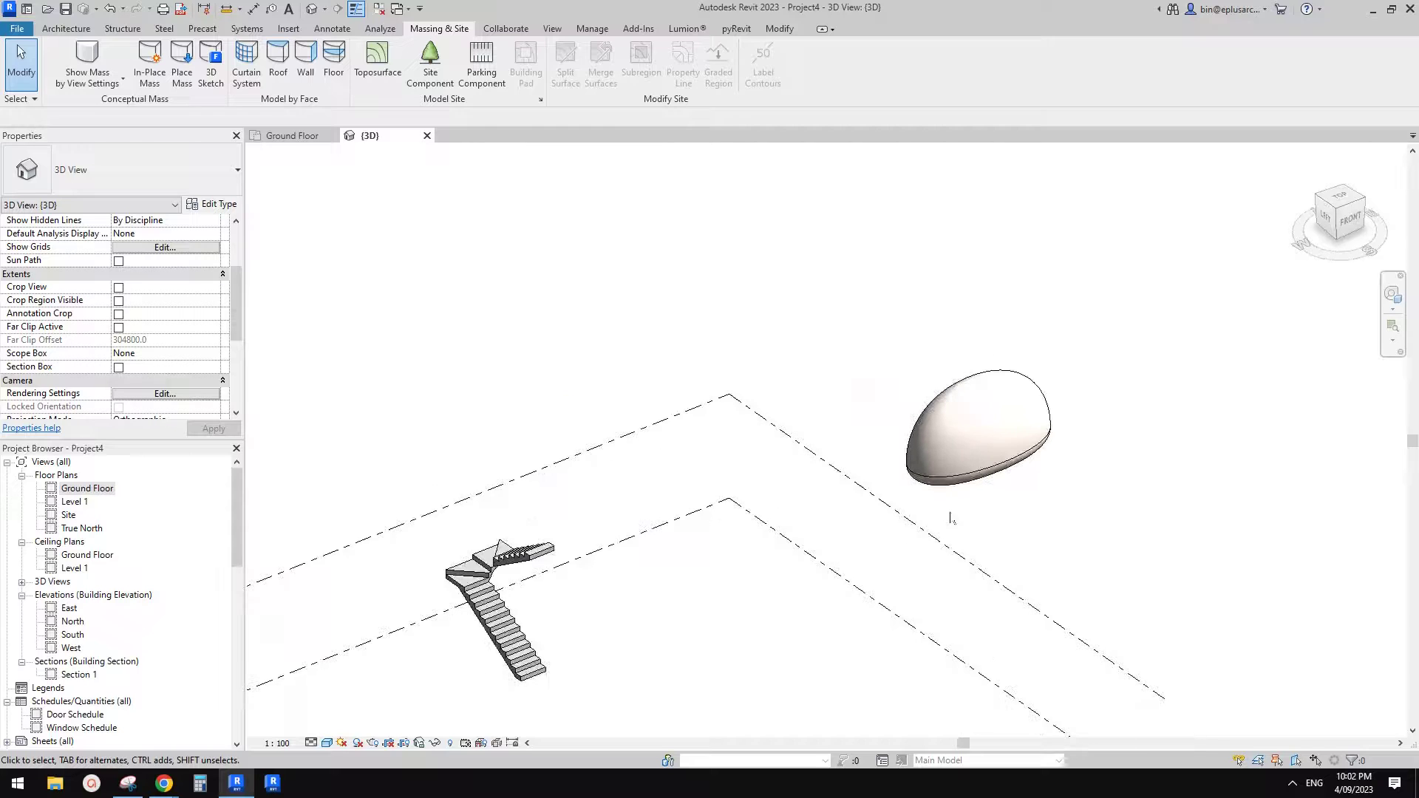
{"action": "middle_click_drag", "start_coordinate": [951, 519], "coordinate": [914, 556], "text": "shift"}
- Switch back to the Google Docs suggestions document and review the camper floor plan and its neighbouring pages
{"action": "mouse_move", "coordinate": [164, 788]}
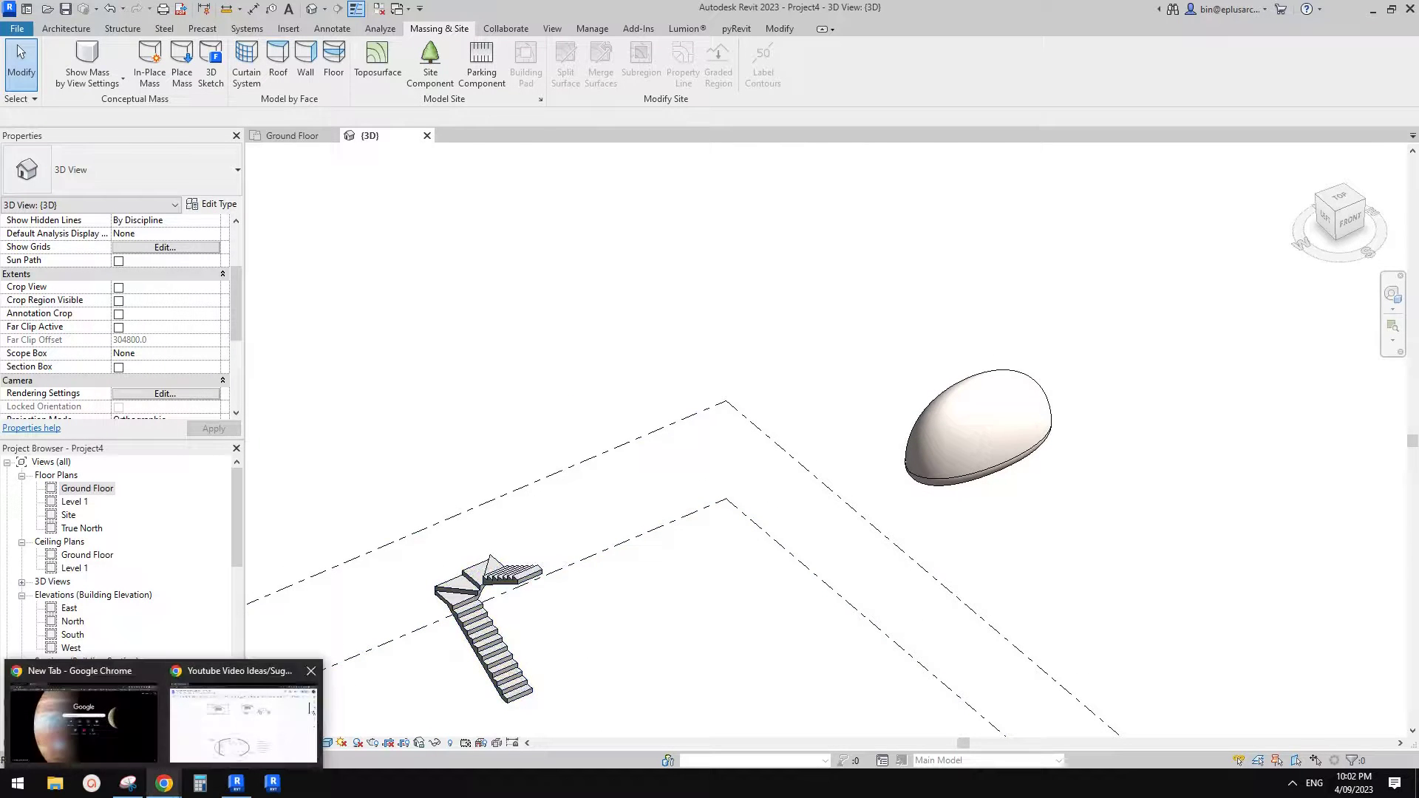
{"action": "left_click", "coordinate": [249, 710]}
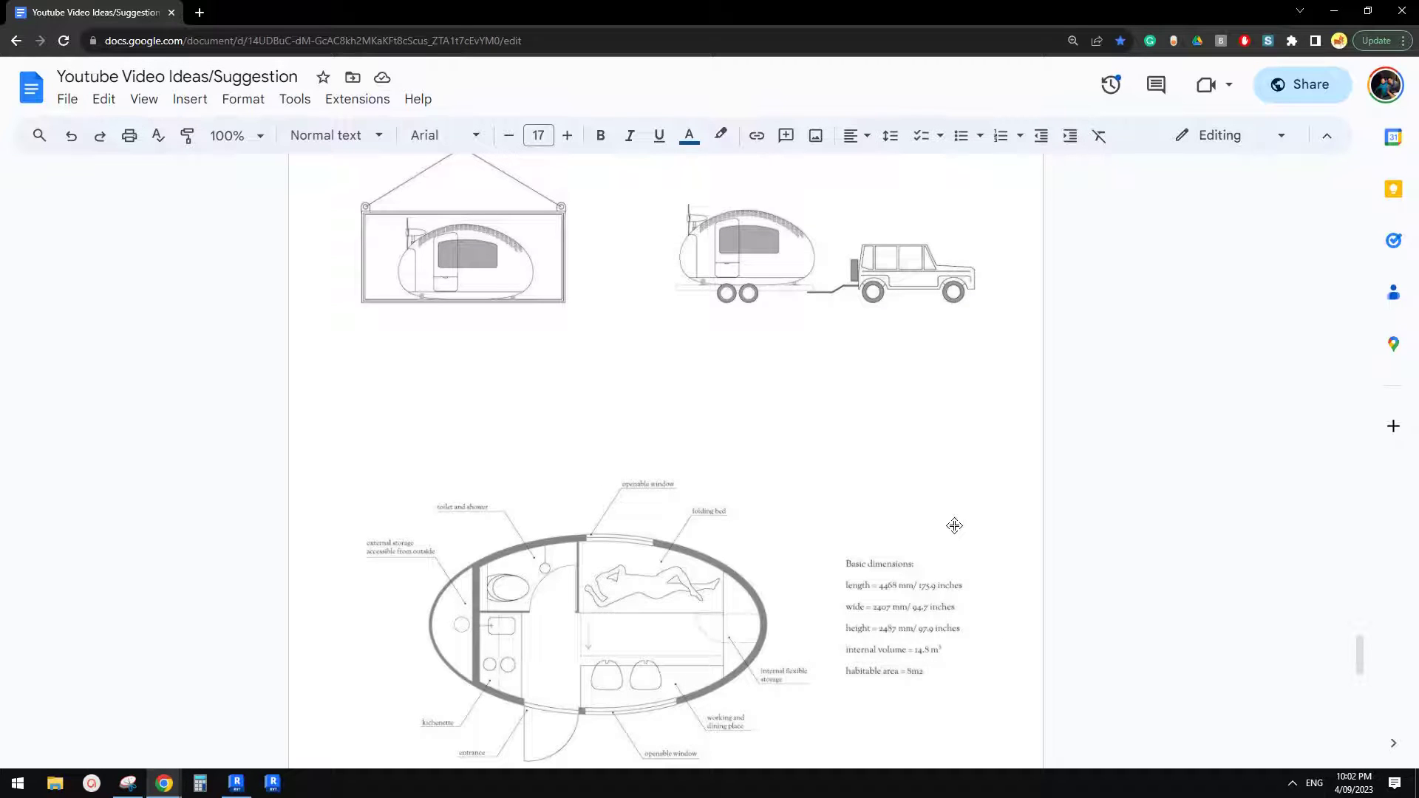
{"action": "scroll", "coordinate": [894, 517], "scroll_direction": "down", "scroll_amount": 7}
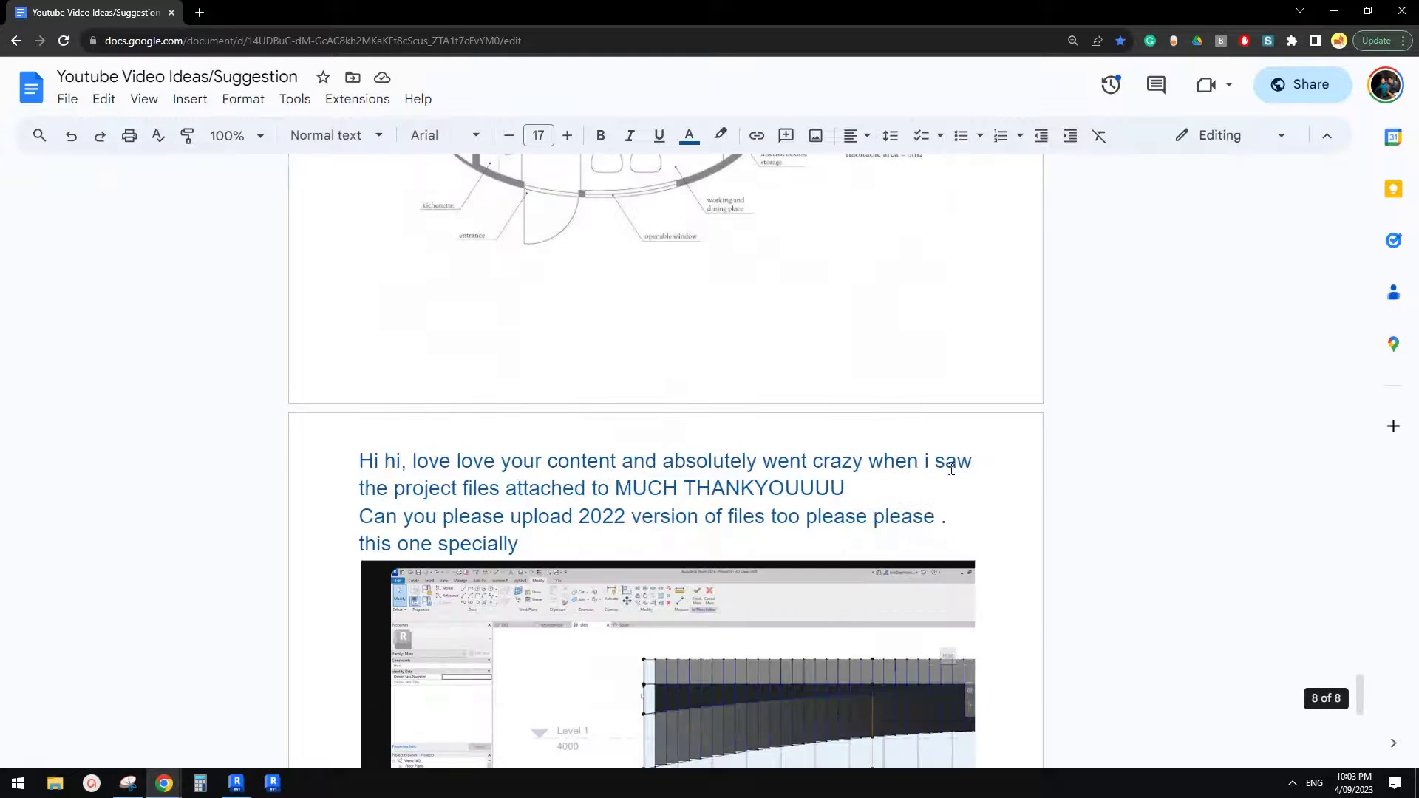
{"action": "scroll", "coordinate": [923, 512], "scroll_direction": "up", "scroll_amount": 4}
{"action": "scroll", "coordinate": [953, 469], "scroll_direction": "up", "scroll_amount": 4}
{"action": "scroll", "coordinate": [944, 475], "scroll_direction": "down", "scroll_amount": 3}
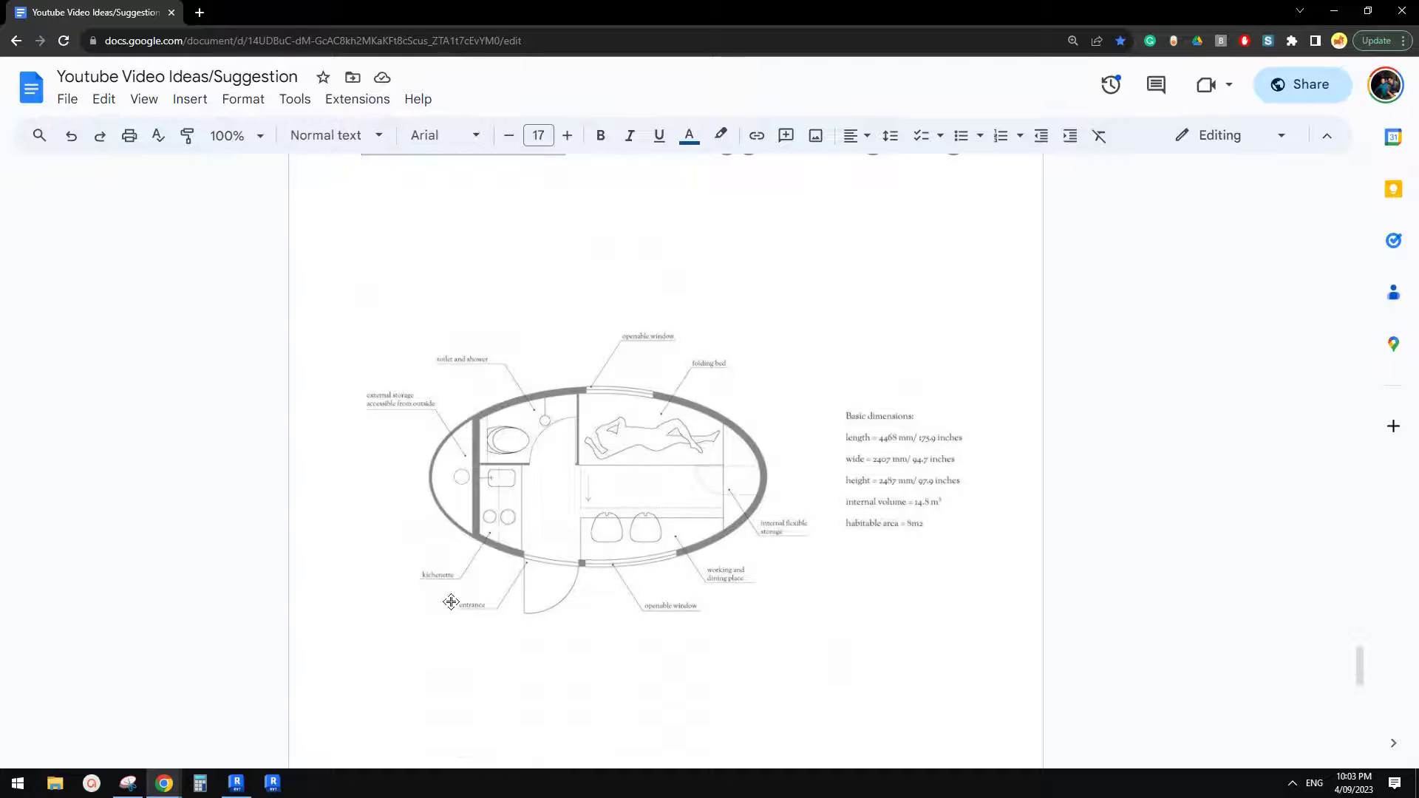
- Switch to Revit, select the upper capsule wall, and view it together with the stair
{"action": "left_click", "coordinate": [271, 782]}
{"action": "scroll", "coordinate": [704, 606], "scroll_direction": "down", "scroll_amount": 2}
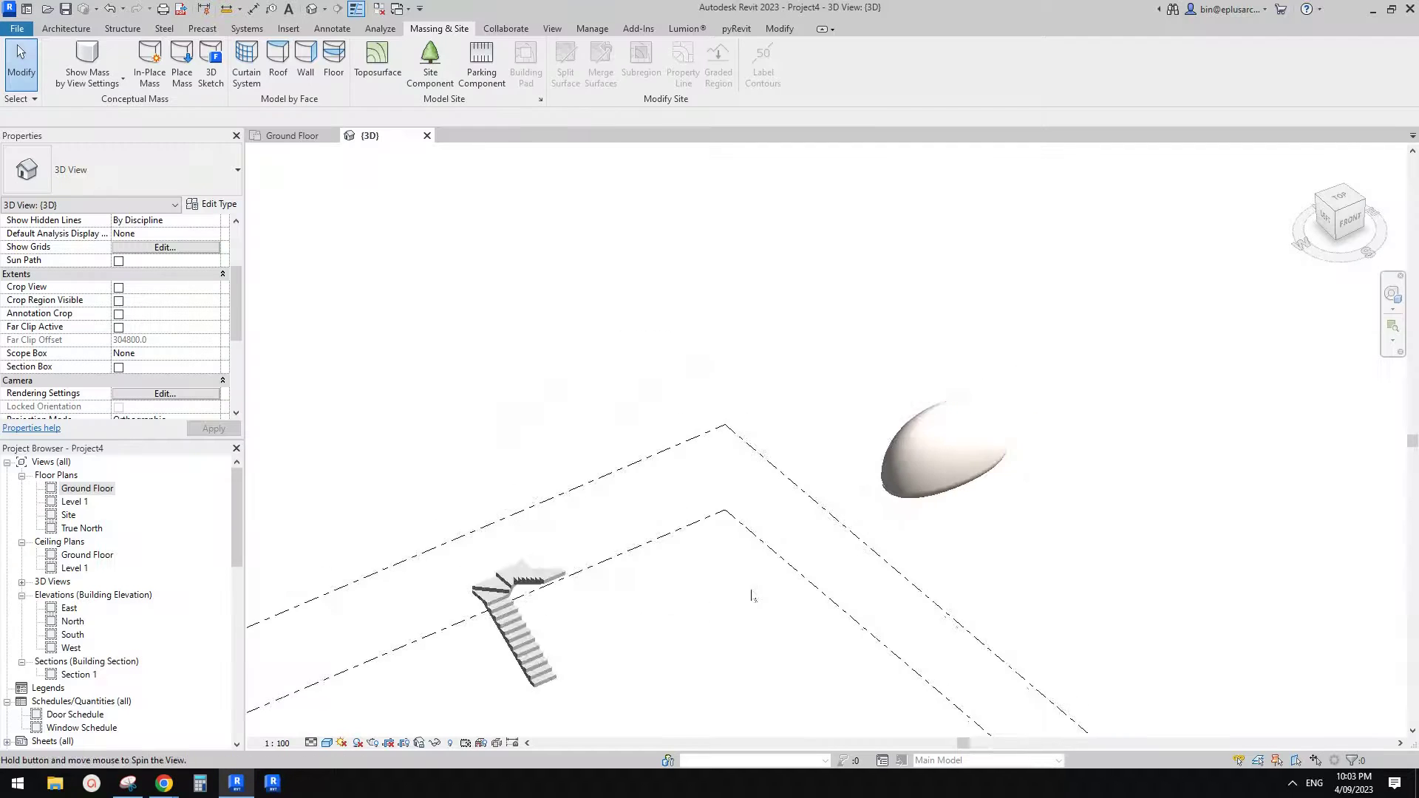
{"action": "left_click", "coordinate": [972, 436]}
{"action": "middle_click_drag", "start_coordinate": [1004, 512], "coordinate": [1040, 502]}
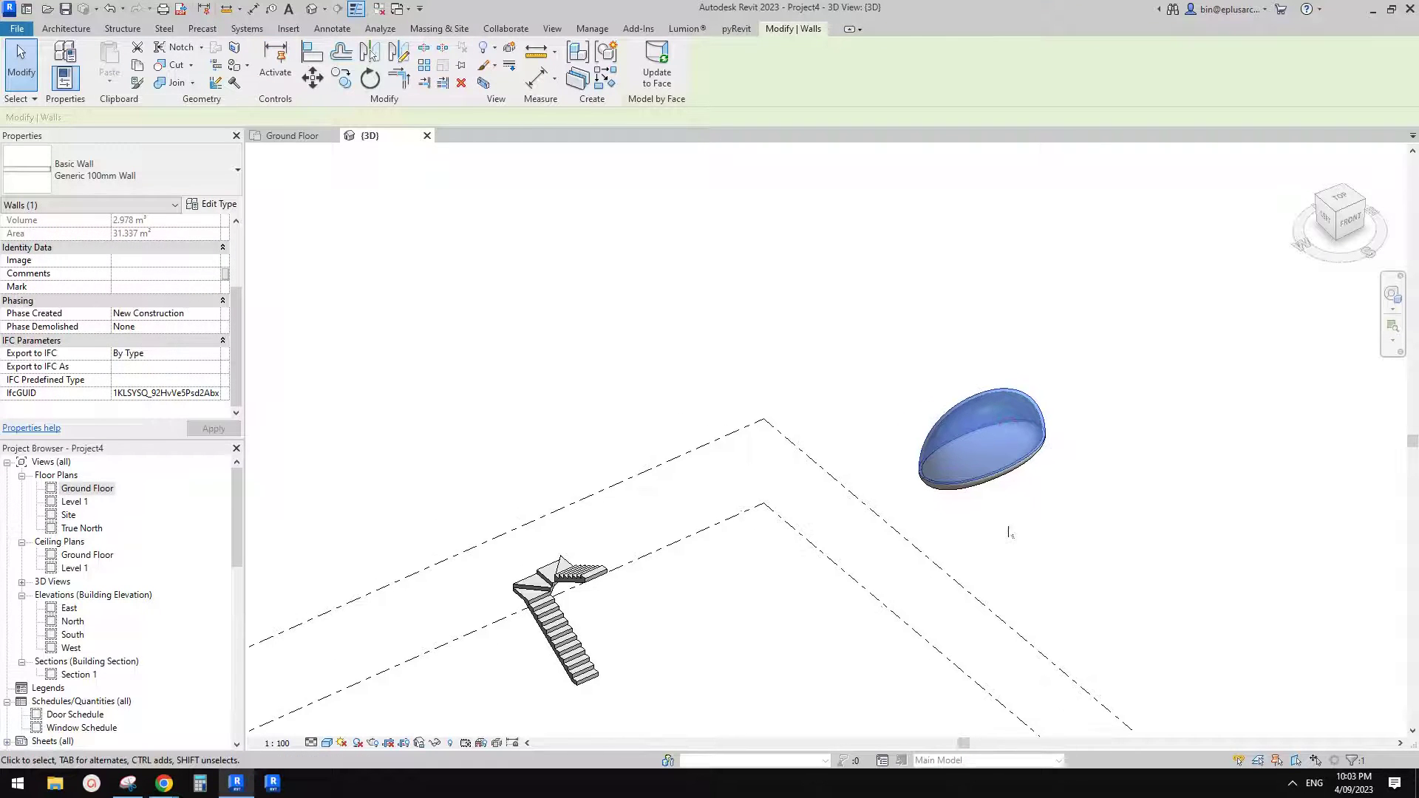
{"action": "middle_click_drag", "start_coordinate": [867, 545], "coordinate": [891, 553], "text": "shift"}
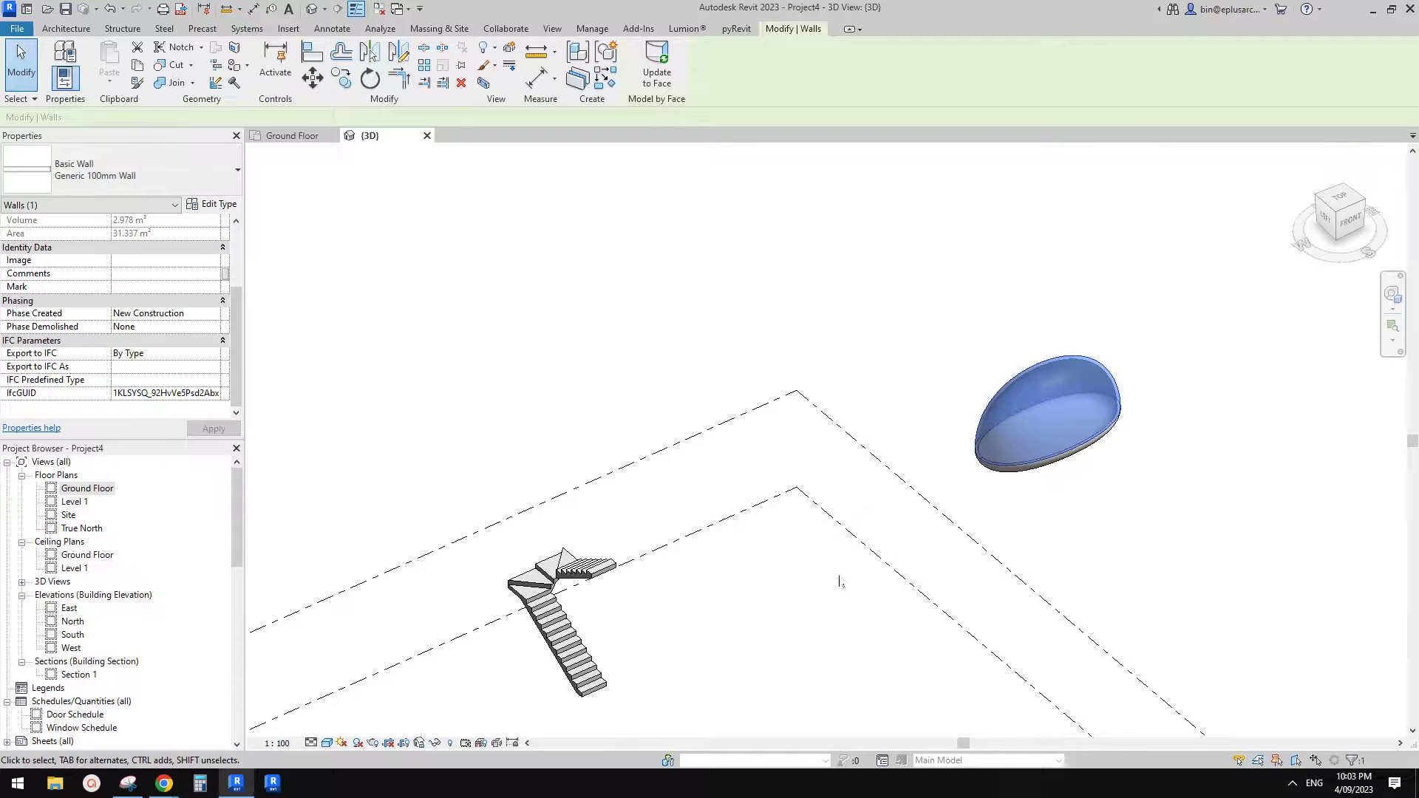